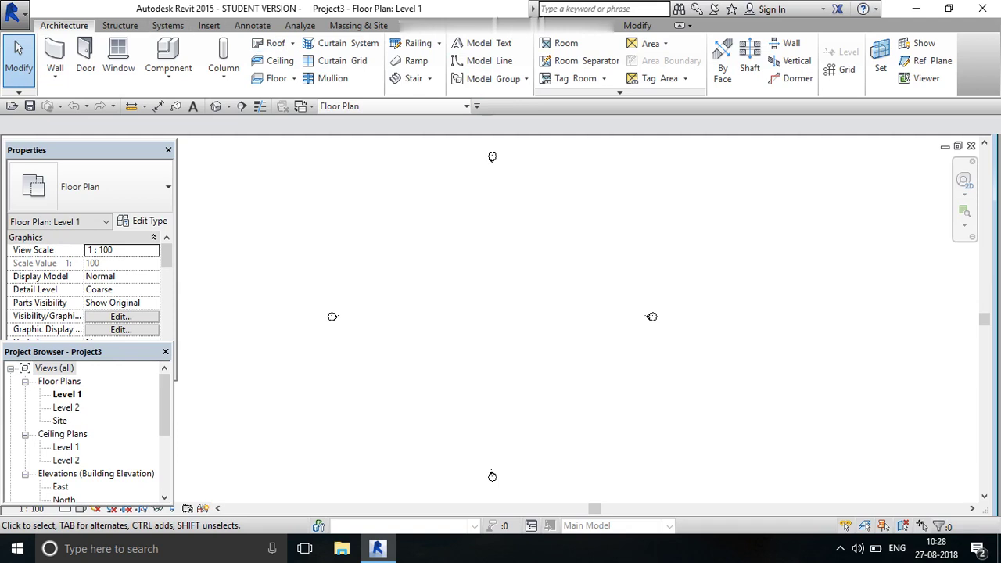
In Project Units, format Length as Meters with 0 decimal places and the m symbol
left_click(437, 25)
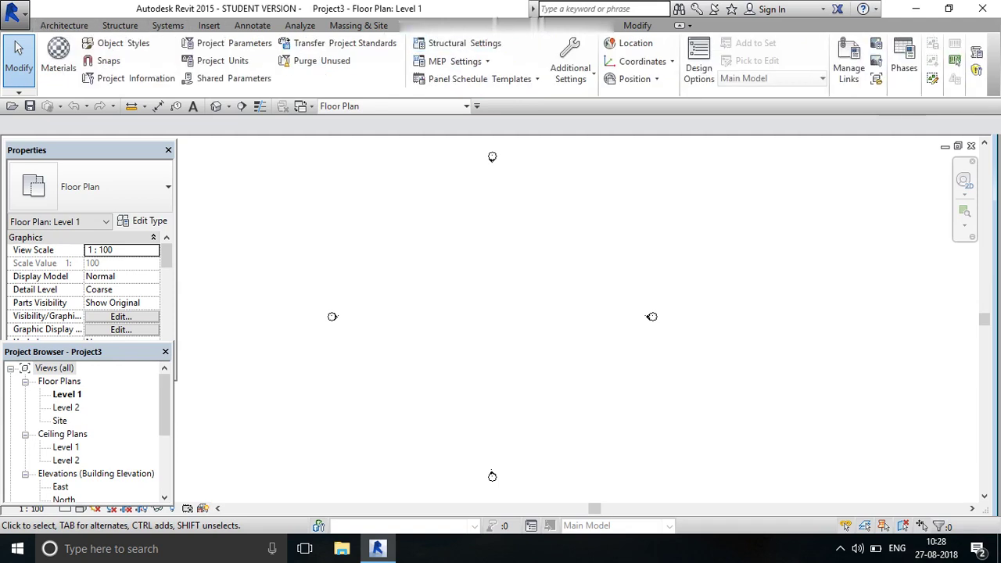
left_click(215, 61)
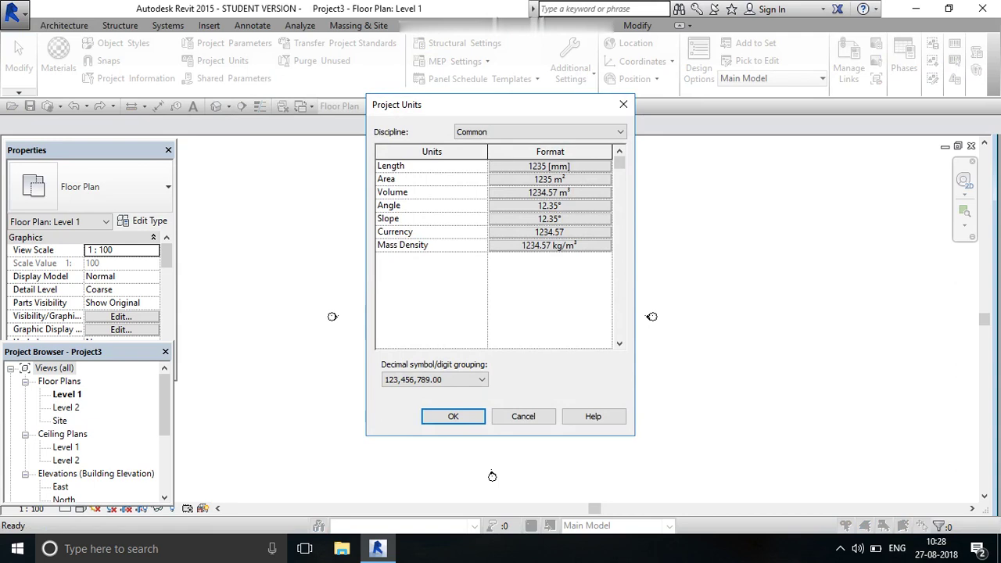
left_click(549, 165)
left_click(542, 192)
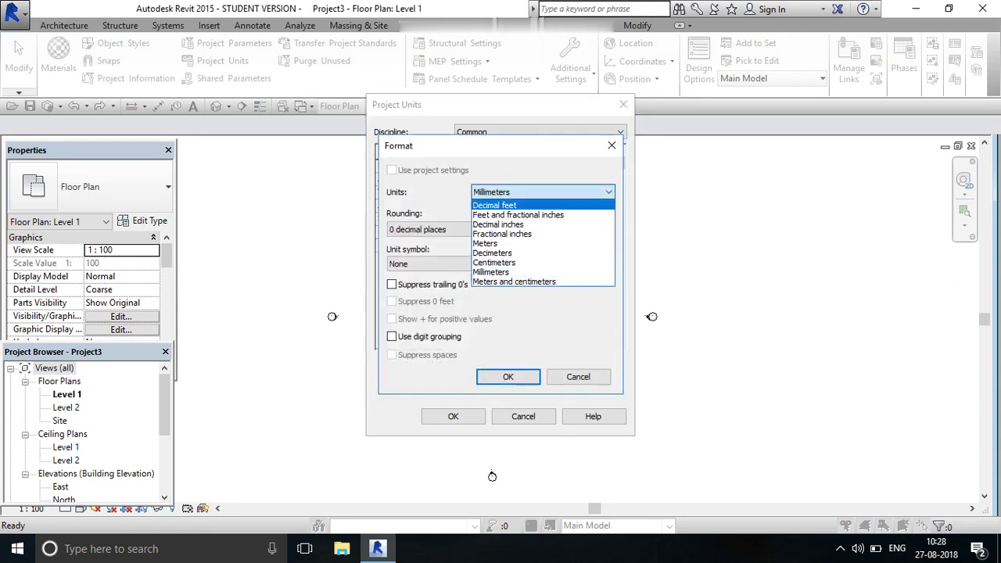
left_click(485, 243)
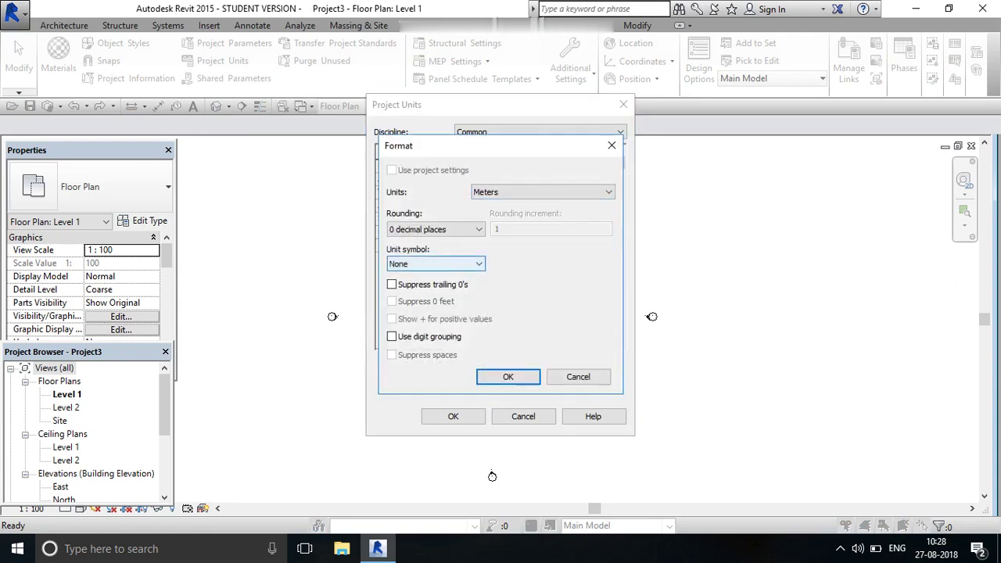
left_click(435, 263)
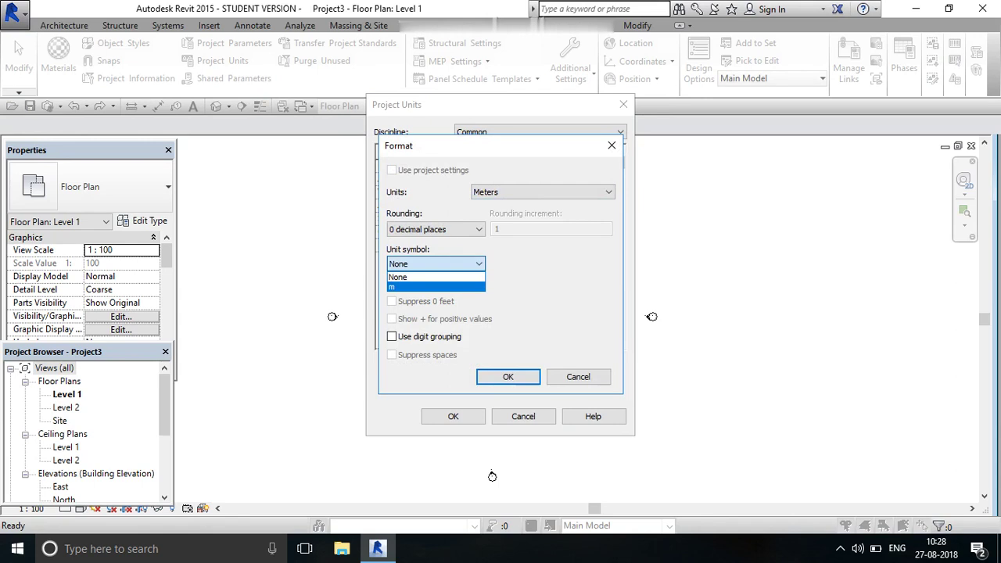
left_click(436, 287)
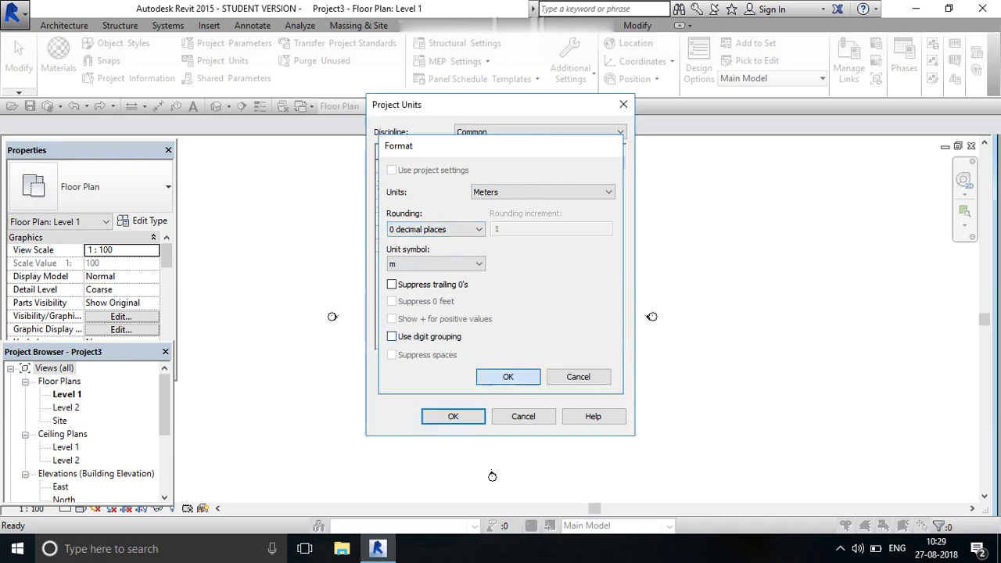
left_click(507, 376)
left_click(452, 416)
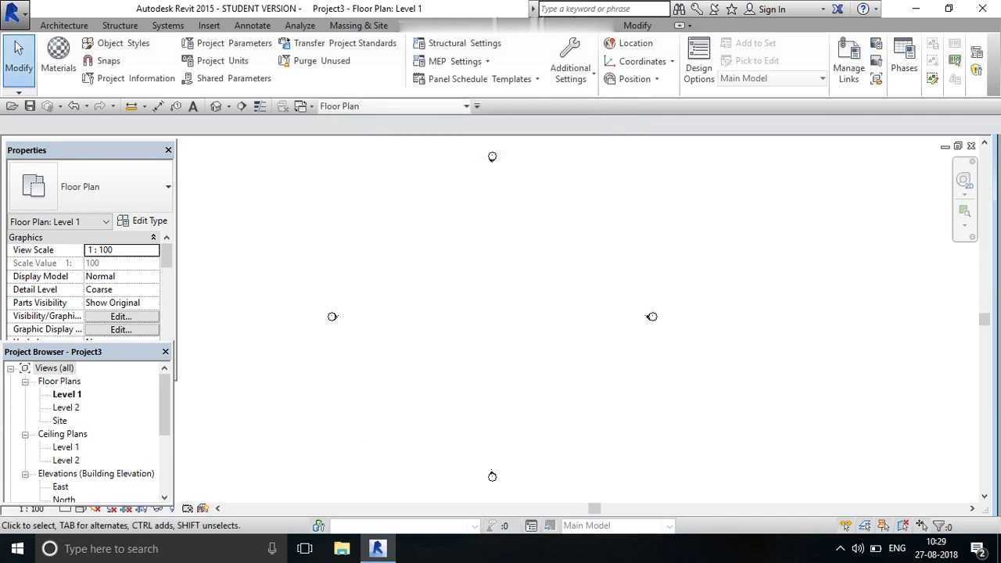
Open the North elevation view
scroll(86, 430, "down", 1)
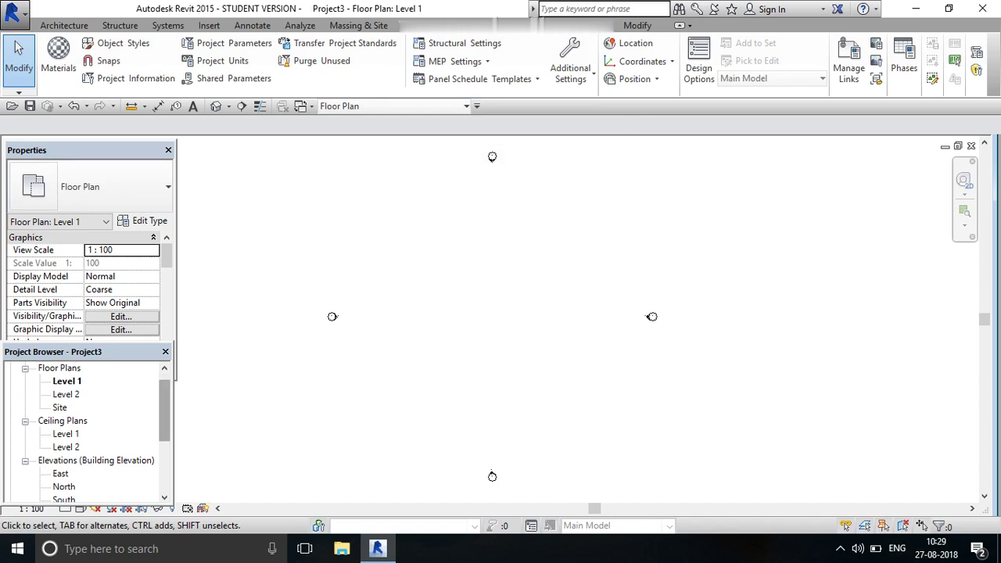
scroll(86, 430, "down", 1)
scroll(86, 430, "down", 1)
scroll(86, 430, "down", 1)
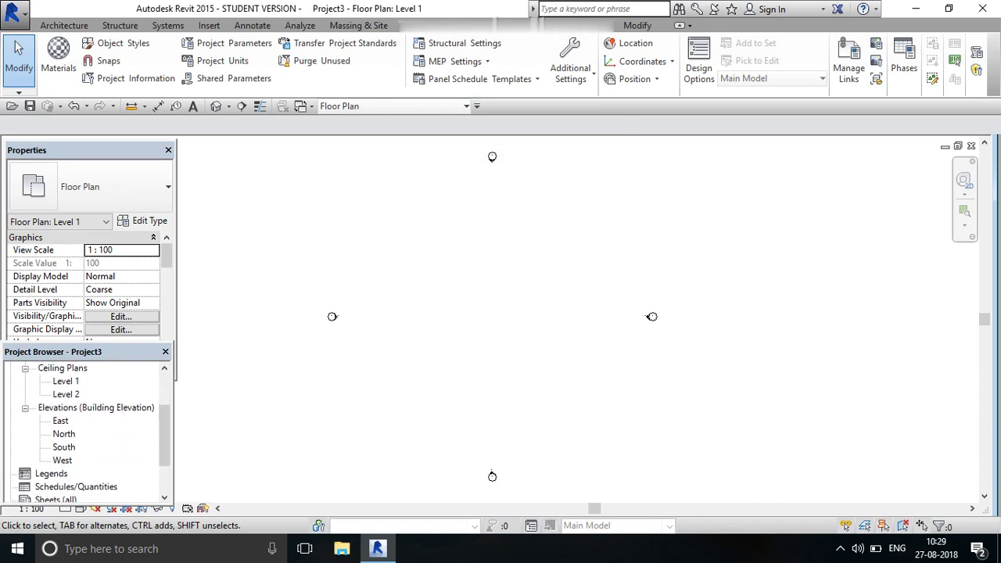
double_click(64, 433)
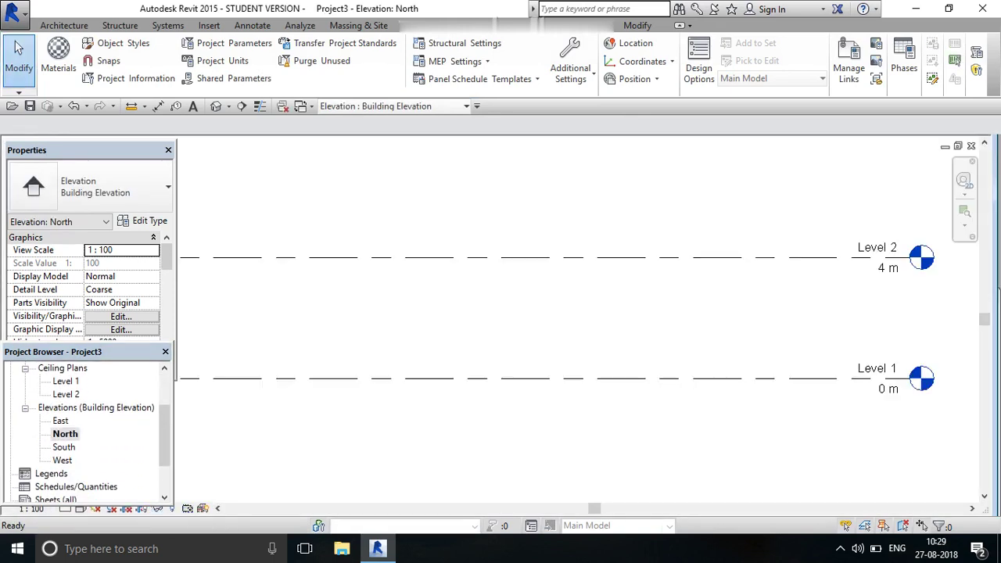
scroll(594, 391, "down", 1)
scroll(437, 378, "up", 1)
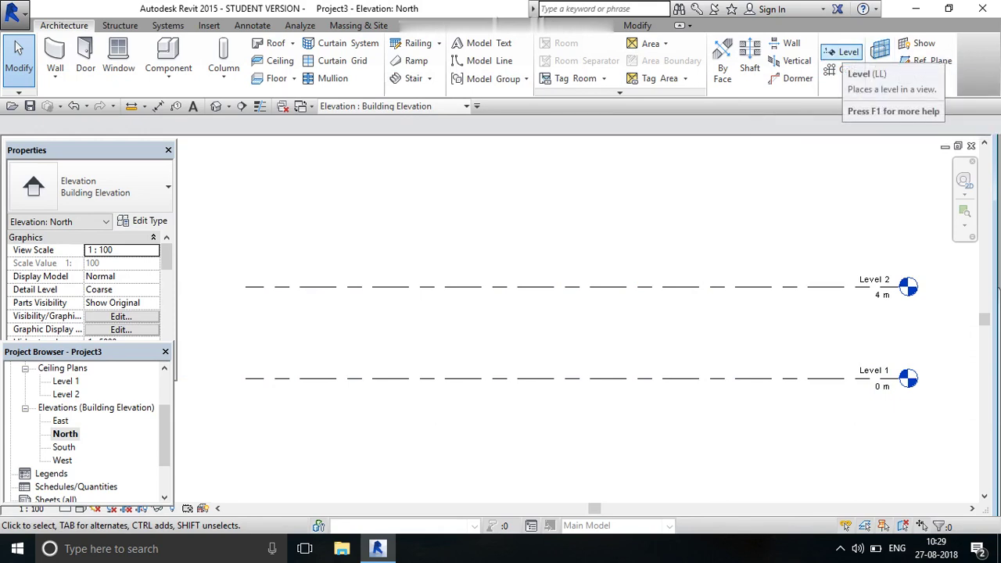
Create Level 3 and Level 4 by picking level lines with a 4 m offset
left_click(842, 52)
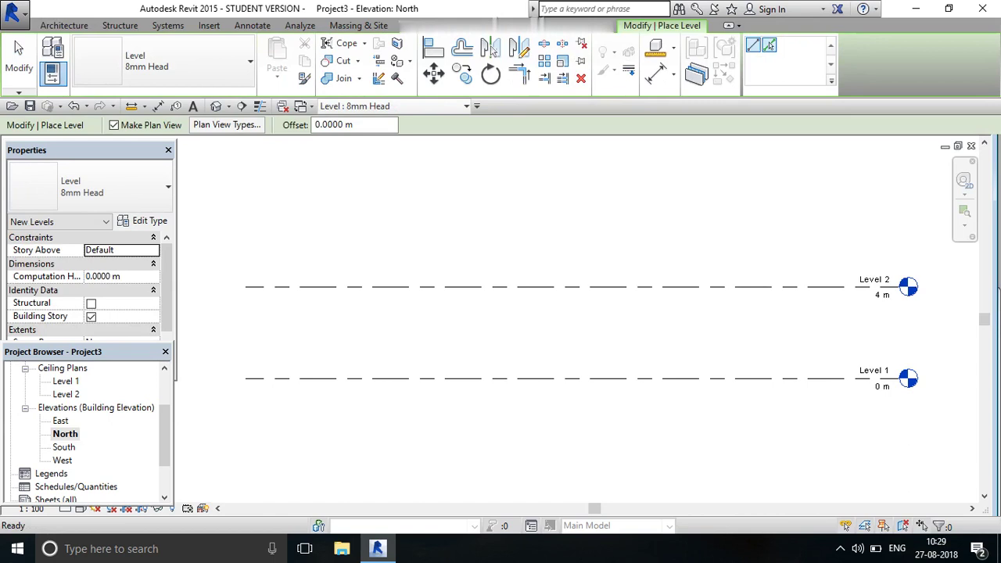
left_click(770, 46)
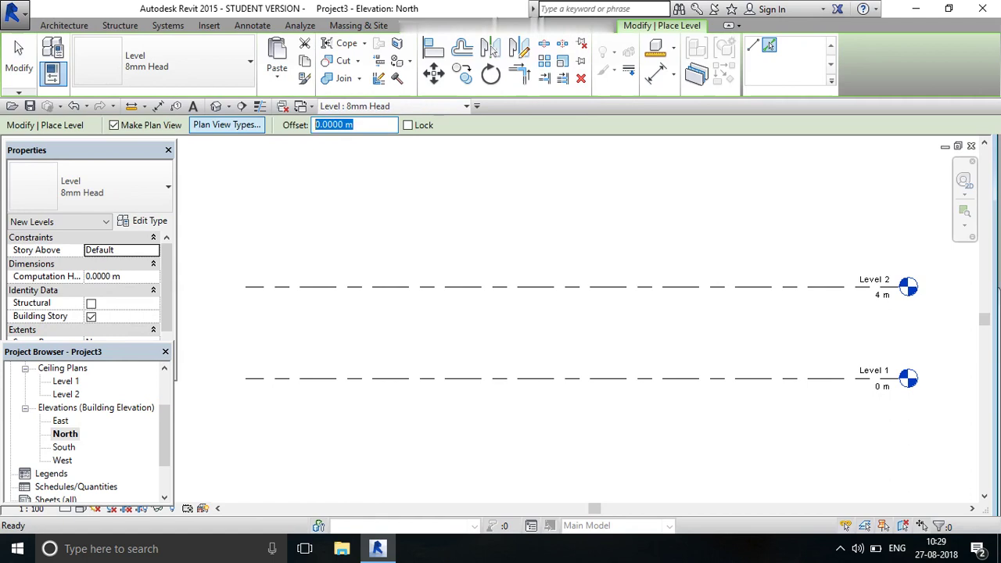
type("4")
key("Return")
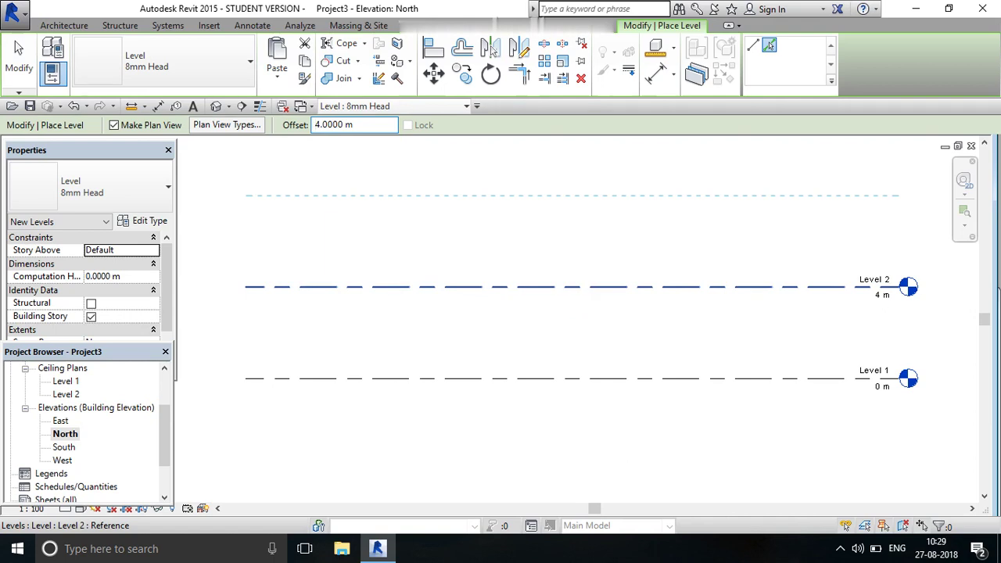
left_click(547, 287)
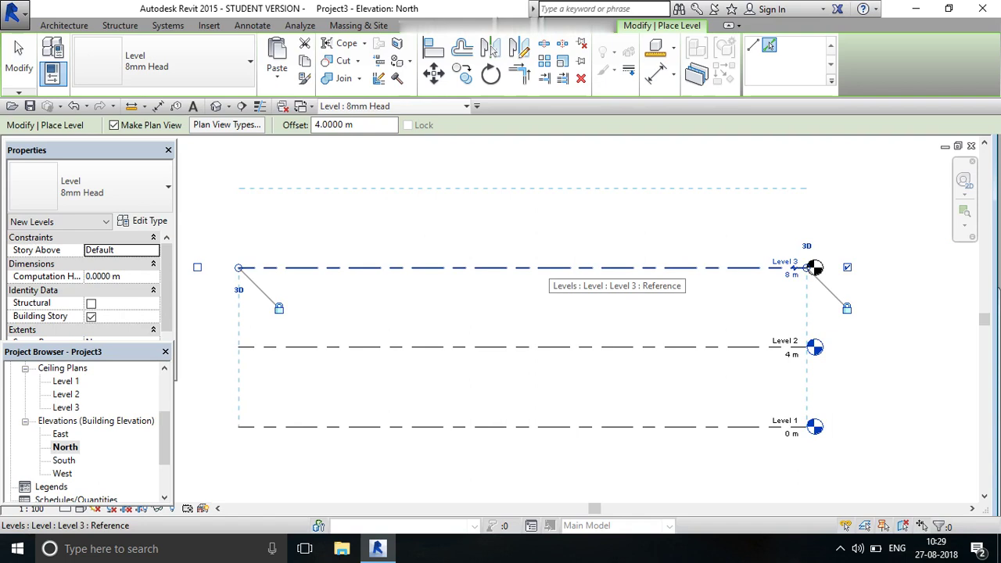
left_click(547, 268)
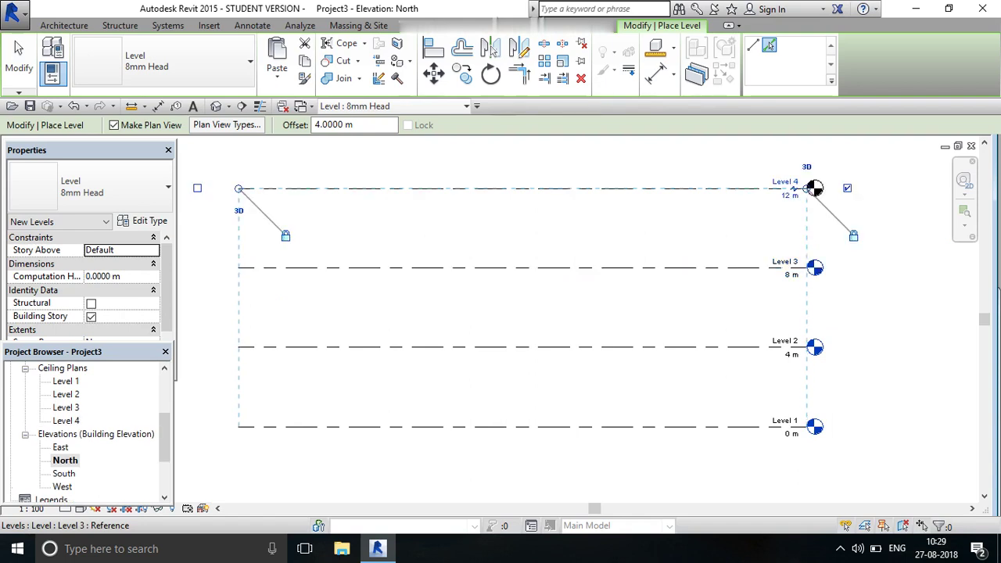
scroll(524, 196, "up", 1)
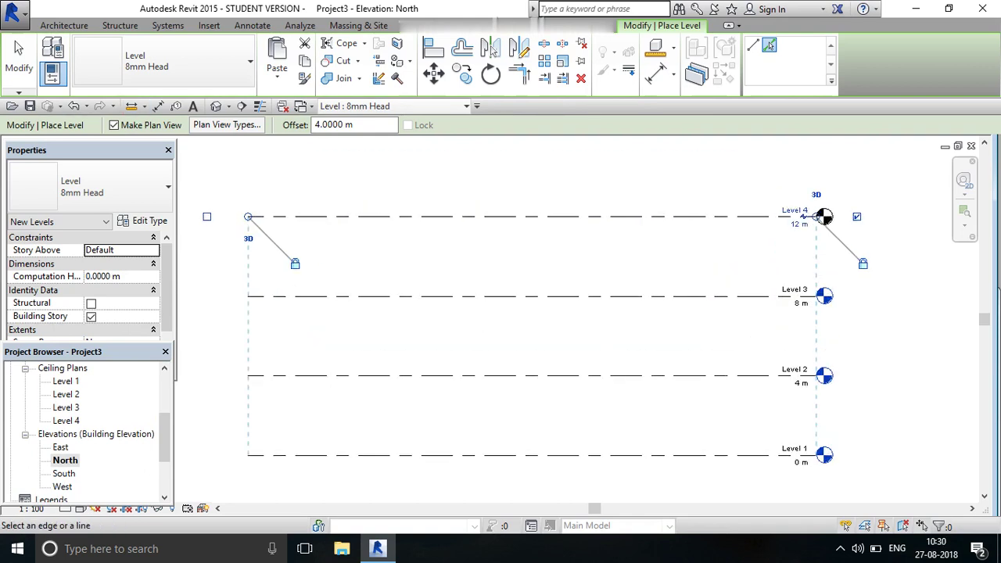
left_click(19, 58)
Cancel the Level tool from the canvas shortcut menu
right_click(366, 171)
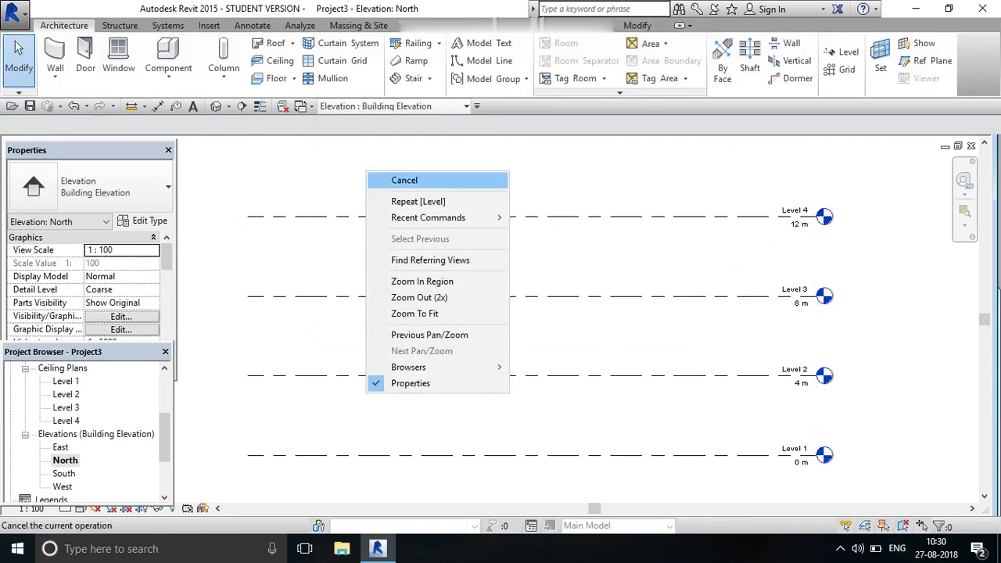
left_click(405, 180)
scroll(414, 235, "down", 2)
scroll(415, 235, "up", 1)
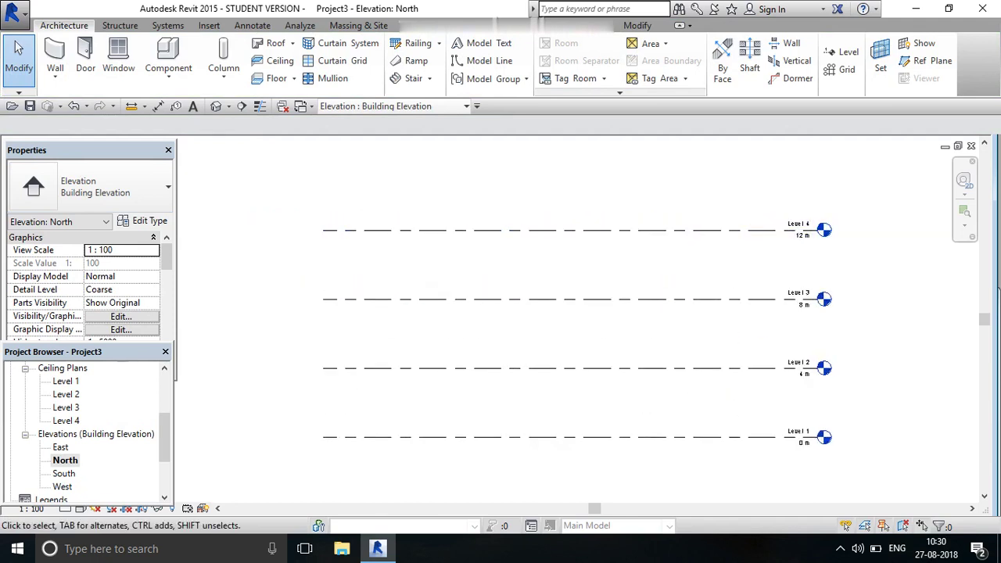
scroll(362, 227, "down", 1)
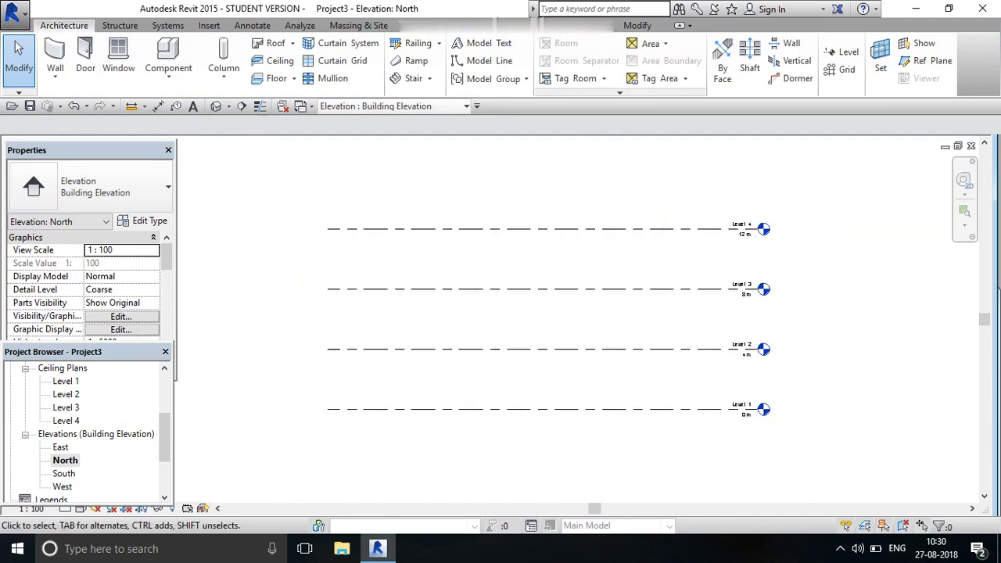
scroll(86, 430, "up", 1)
scroll(86, 430, "up", 1)
scroll(86, 430, "up", 2)
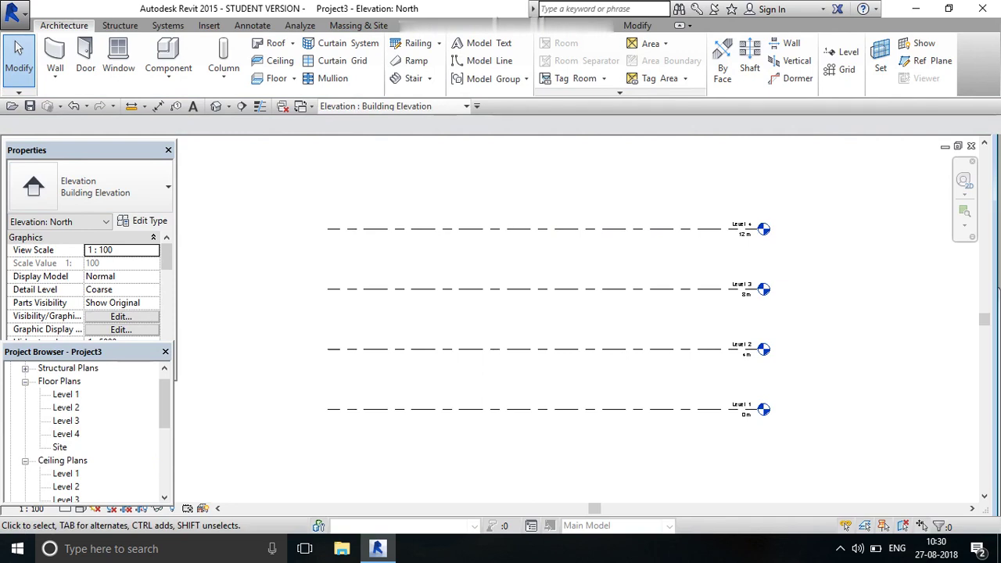
Open the Level 1 floor plan from the Project Browser
double_click(65, 394)
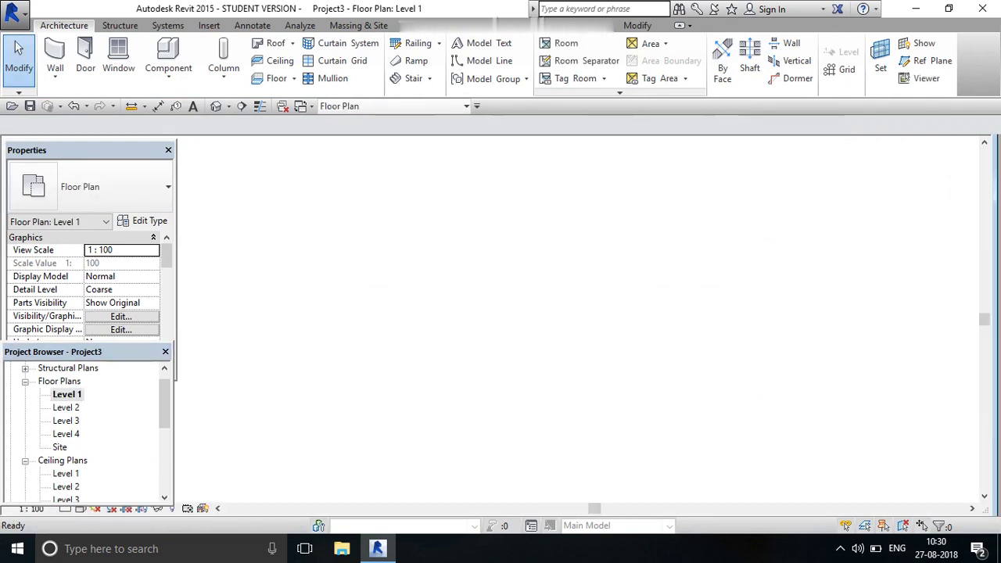
scroll(548, 391, "down", 1)
scroll(576, 344, "up", 2)
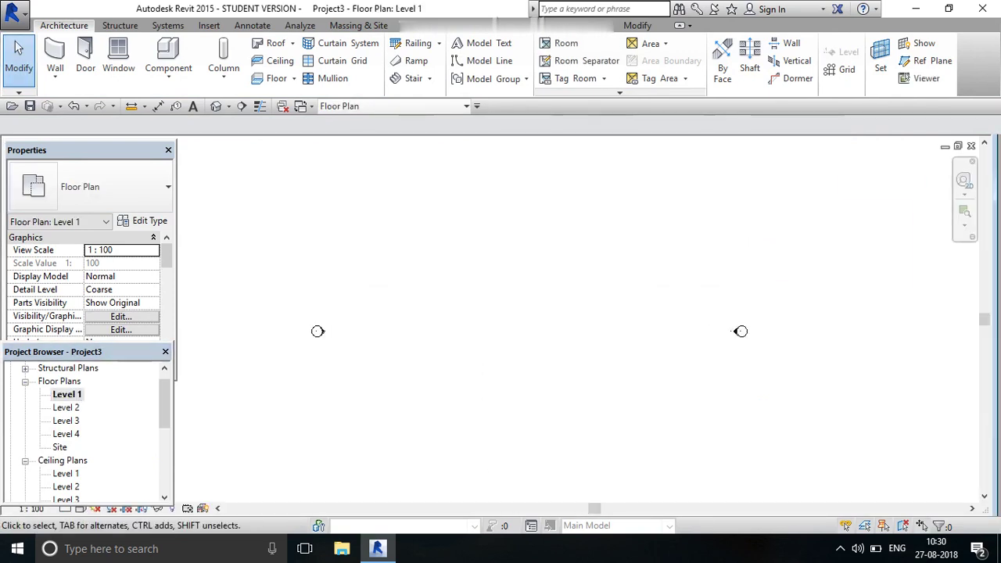
scroll(576, 344, "up", 2)
scroll(576, 344, "up", 1)
scroll(547, 344, "down", 1)
scroll(547, 344, "up", 1)
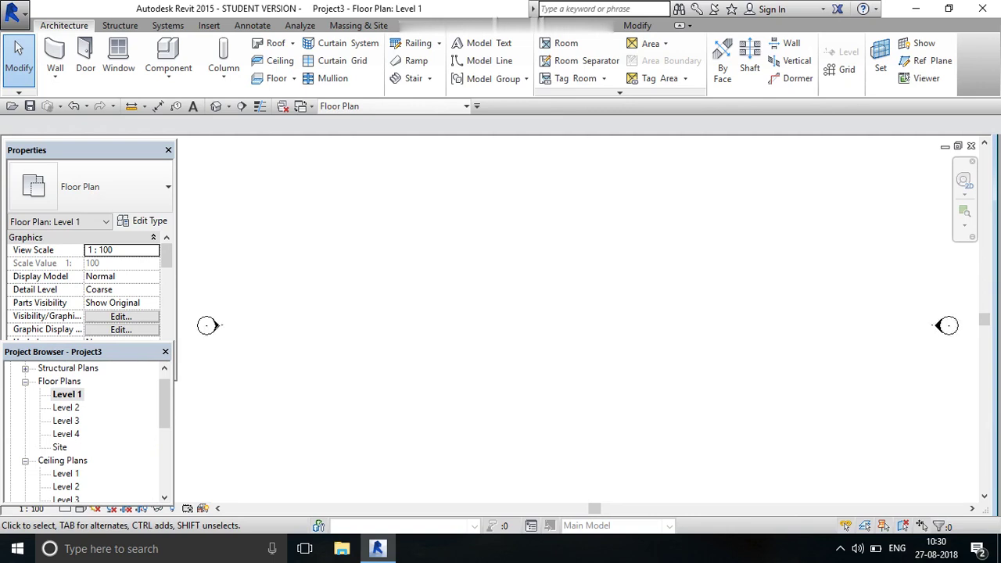
scroll(548, 344, "up", 1)
scroll(547, 344, "down", 1)
scroll(649, 334, "up", 1)
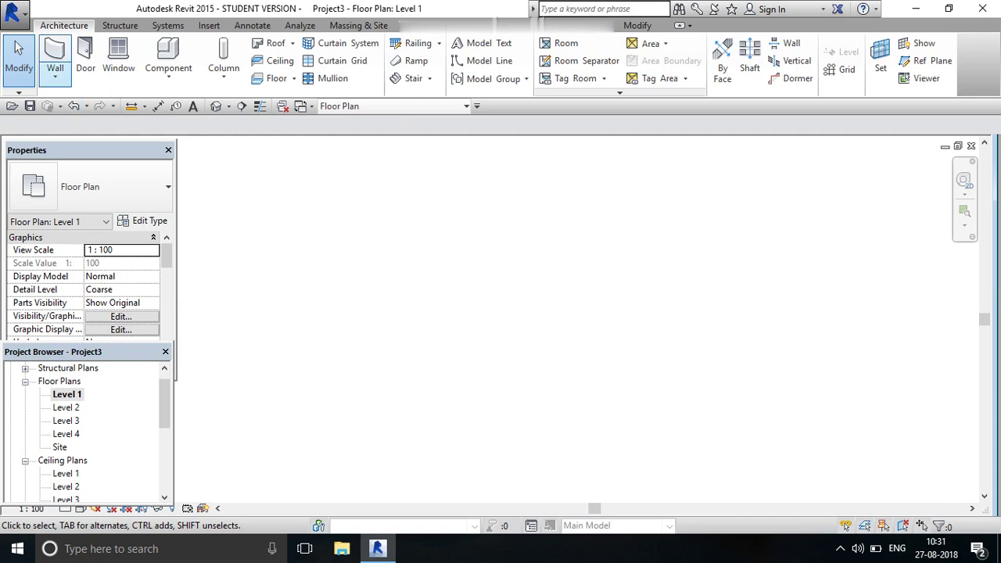
Draw a 7.4 × 9.3 m rectangle of architectural walls
left_click(55, 77)
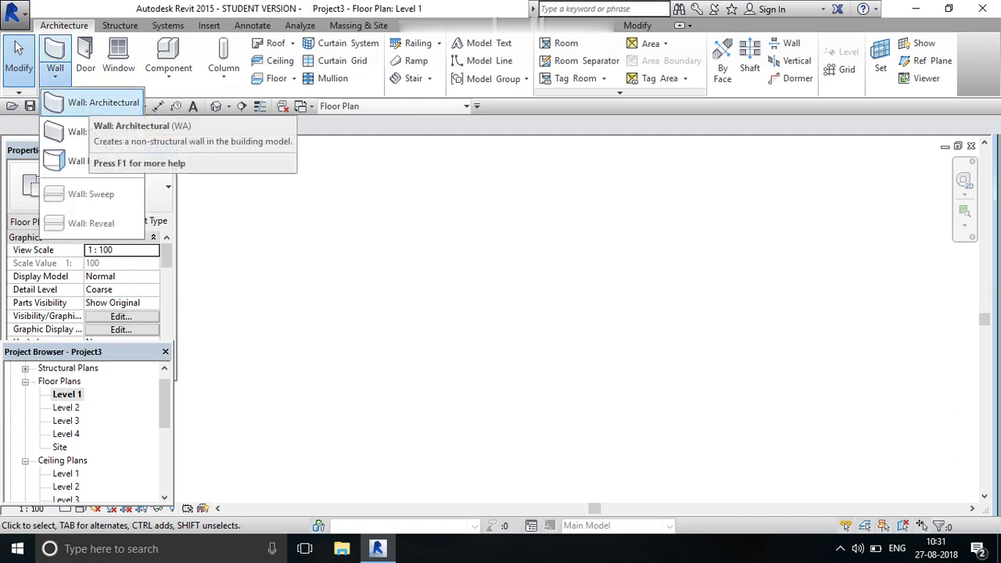
left_click(102, 103)
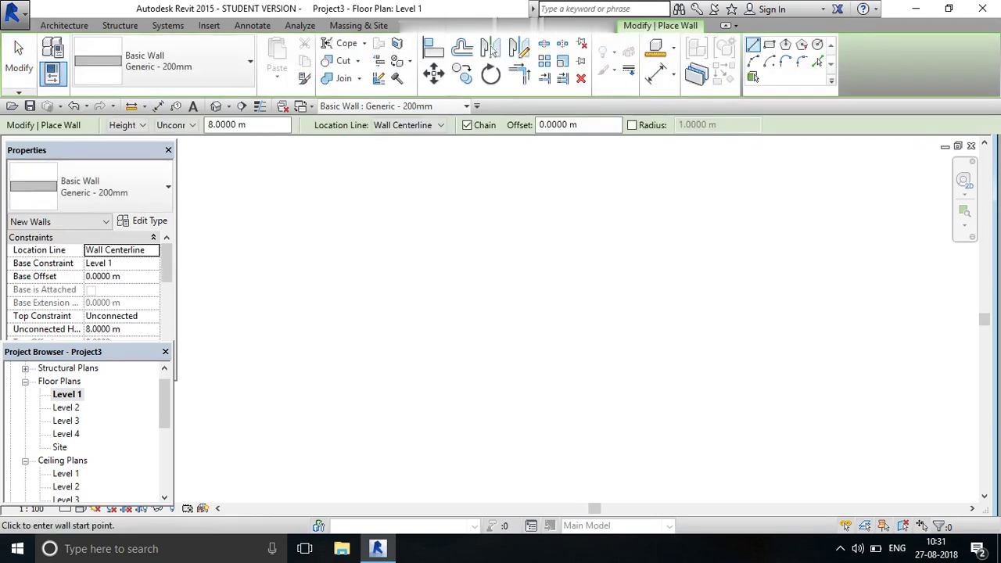
left_click(768, 45)
left_click(415, 217)
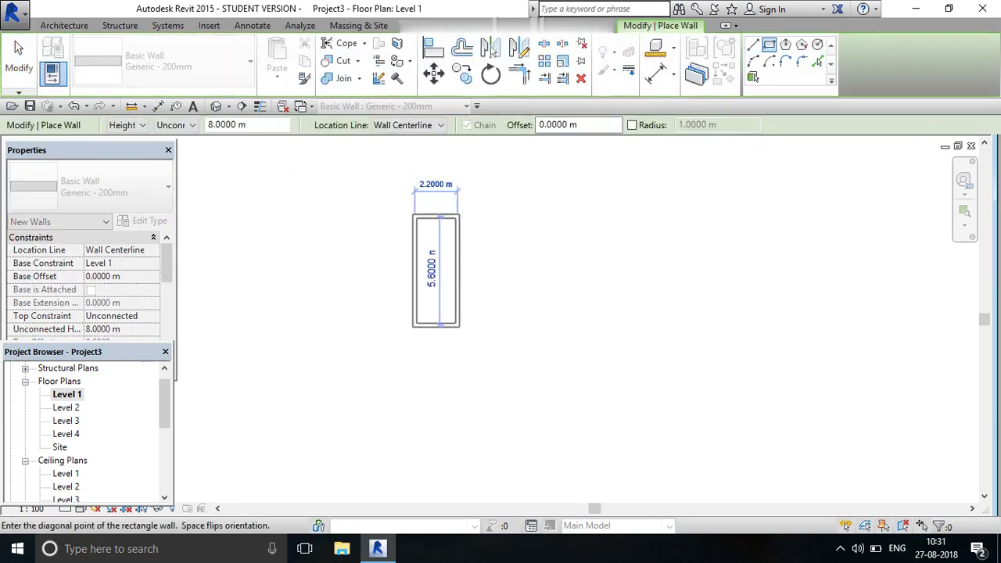
left_click(562, 399)
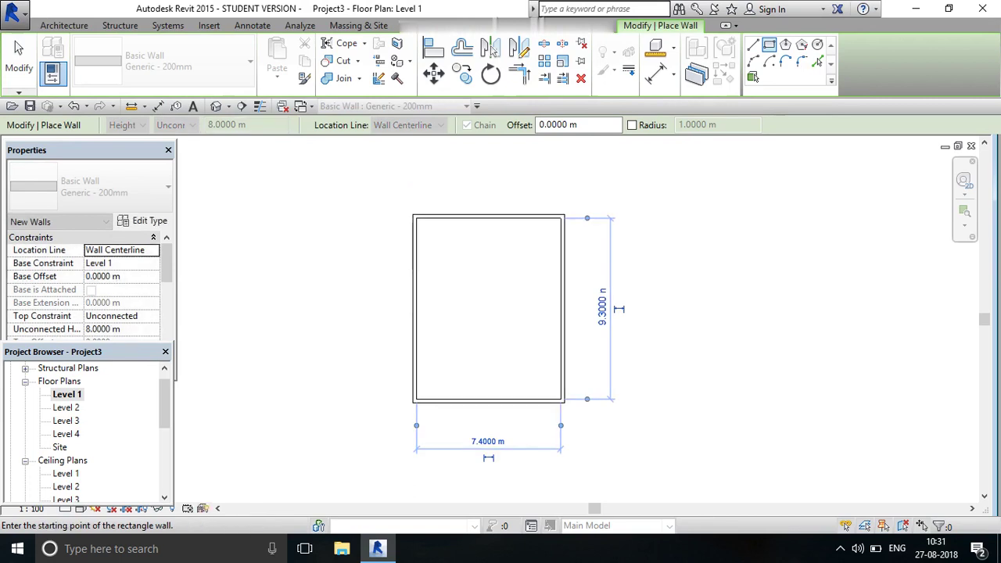
right_click(658, 293)
left_click(696, 301)
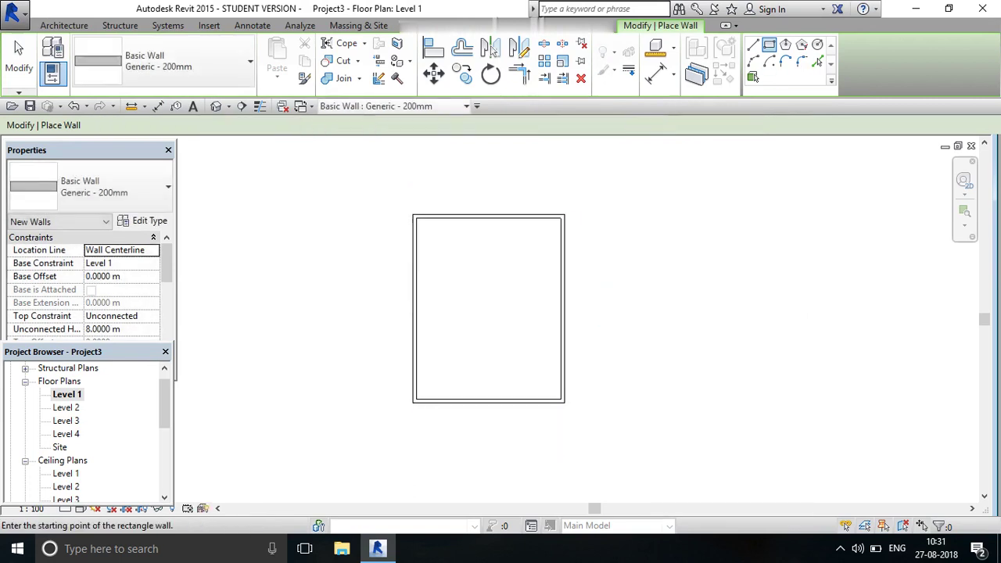
Add a 3.3 × 2.8 m wall rectangle projecting off the right wall, then stop drawing
left_click(562, 287)
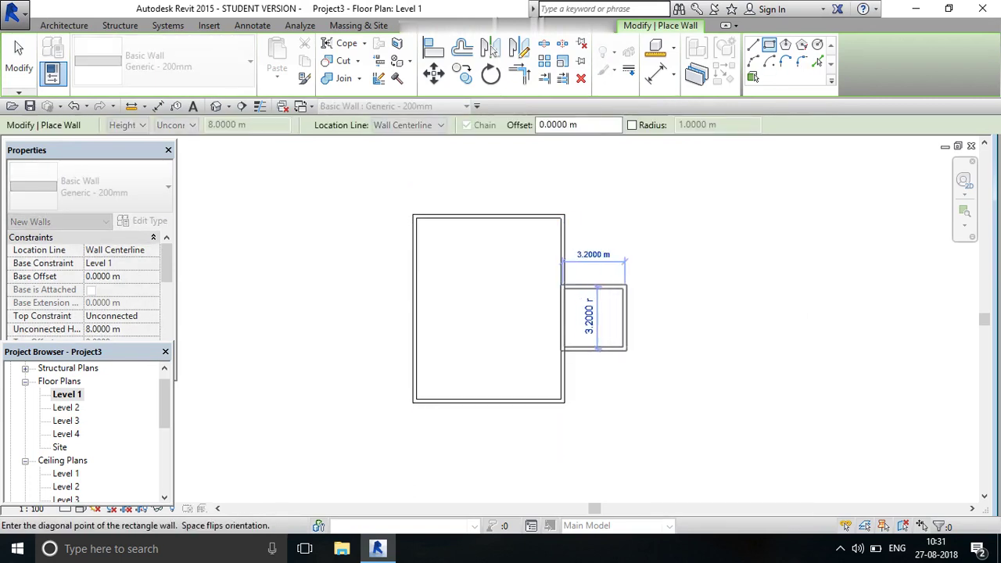
left_click(631, 344)
right_click(707, 231)
right_click(753, 229)
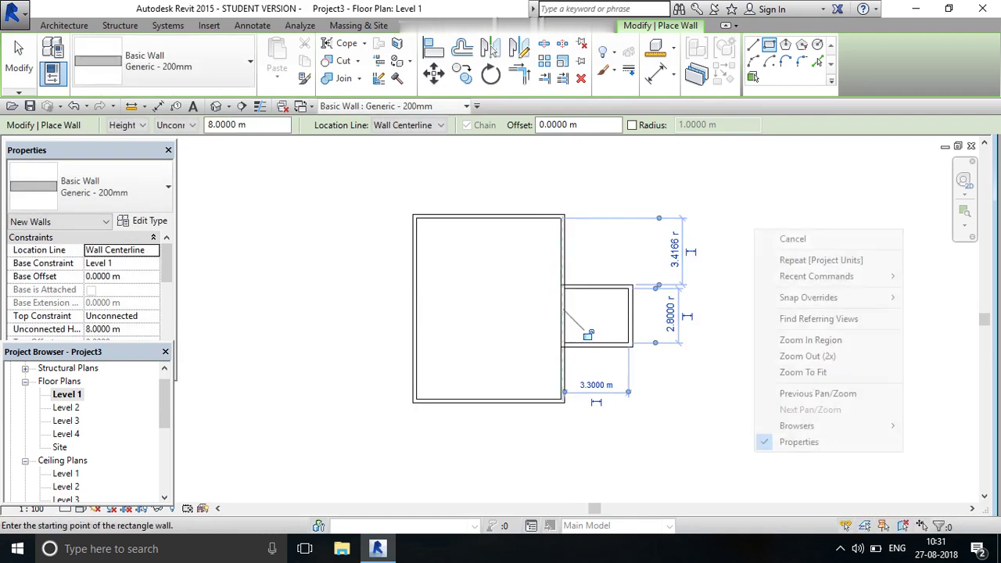
left_click(791, 238)
left_click(779, 218)
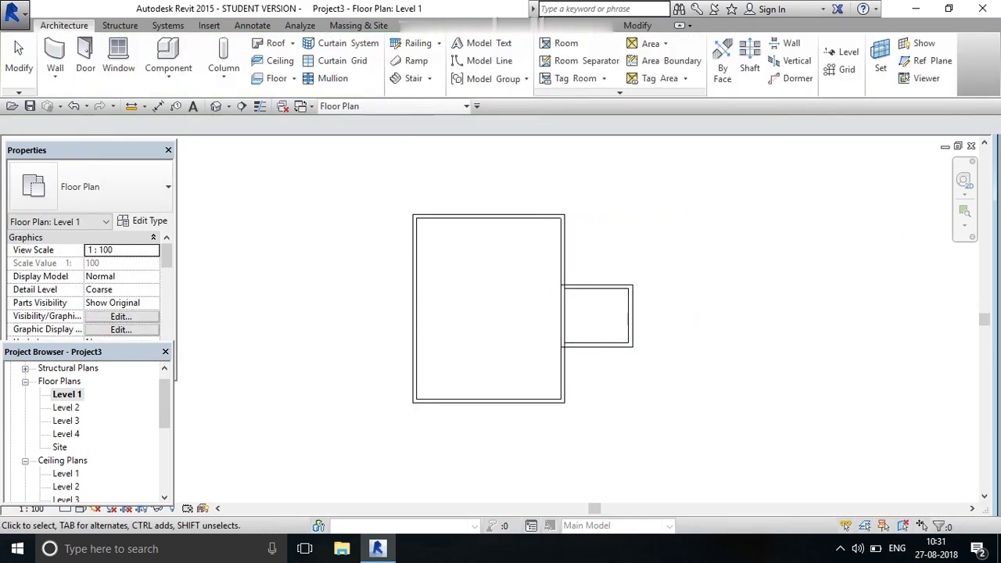
left_click(561, 316)
key("Escape")
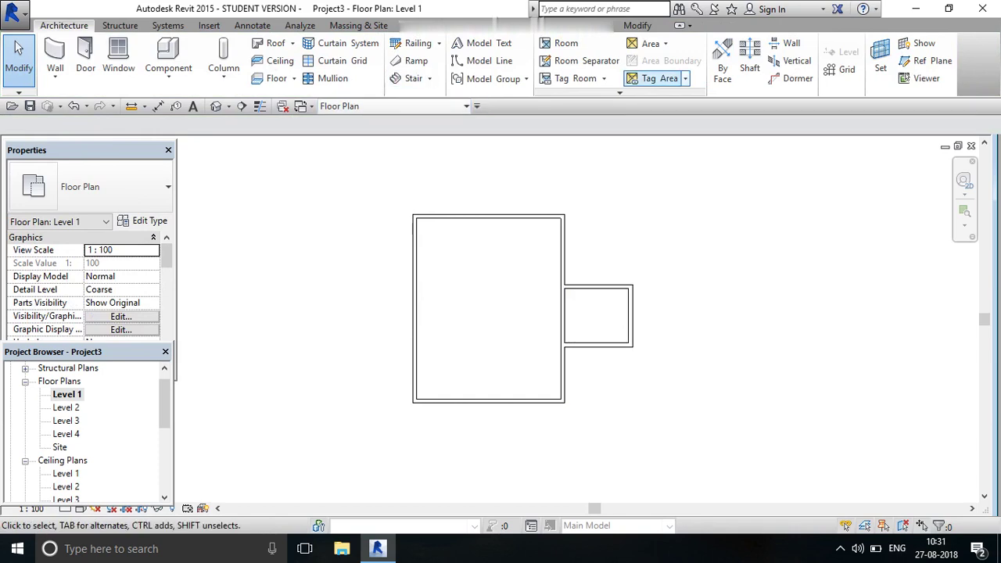
Split the main room's right wall where the small block meets it
left_click(637, 25)
left_click(543, 43)
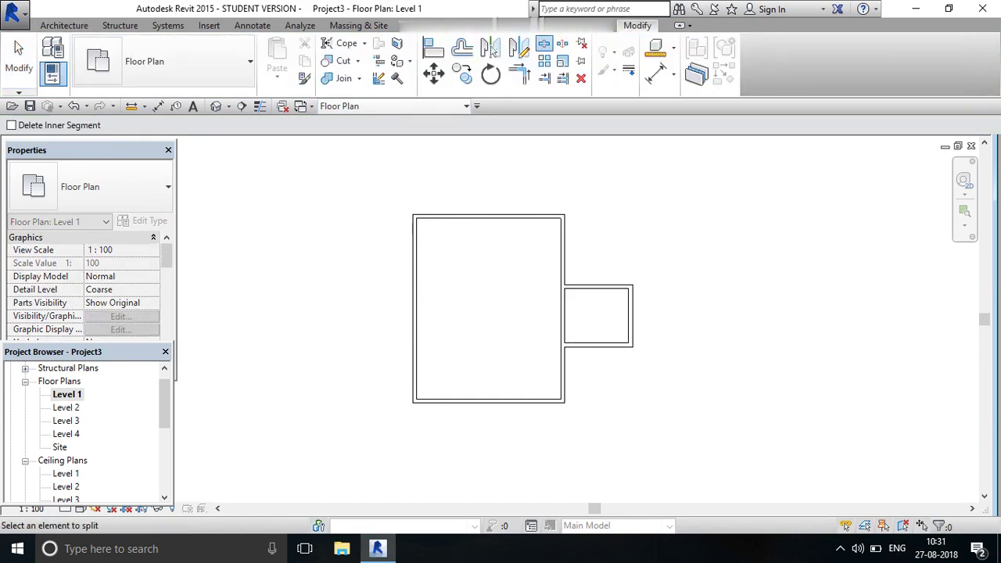
right_click(620, 169)
key("Escape")
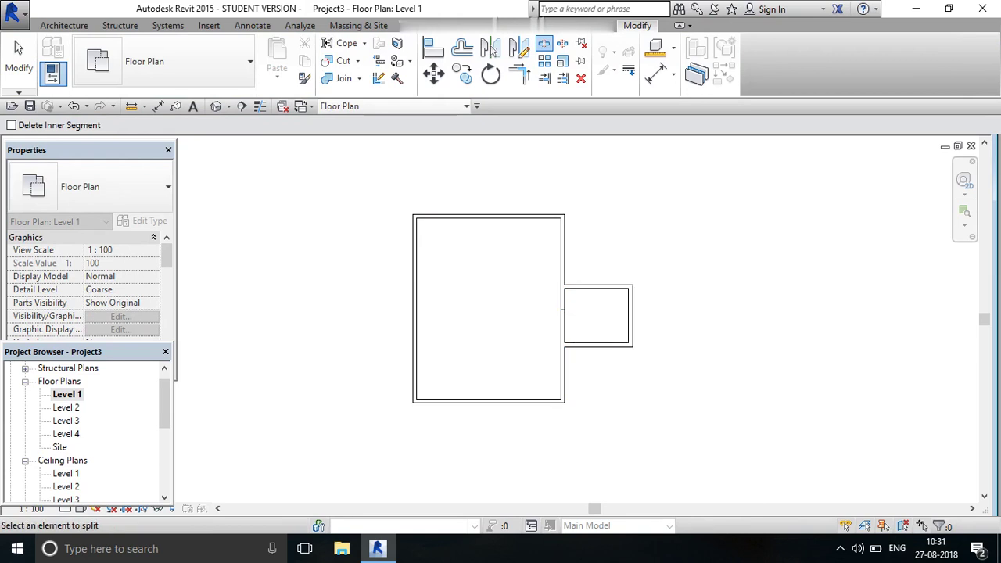
right_click(643, 168)
left_click(677, 178)
scroll(551, 298, "up", 2)
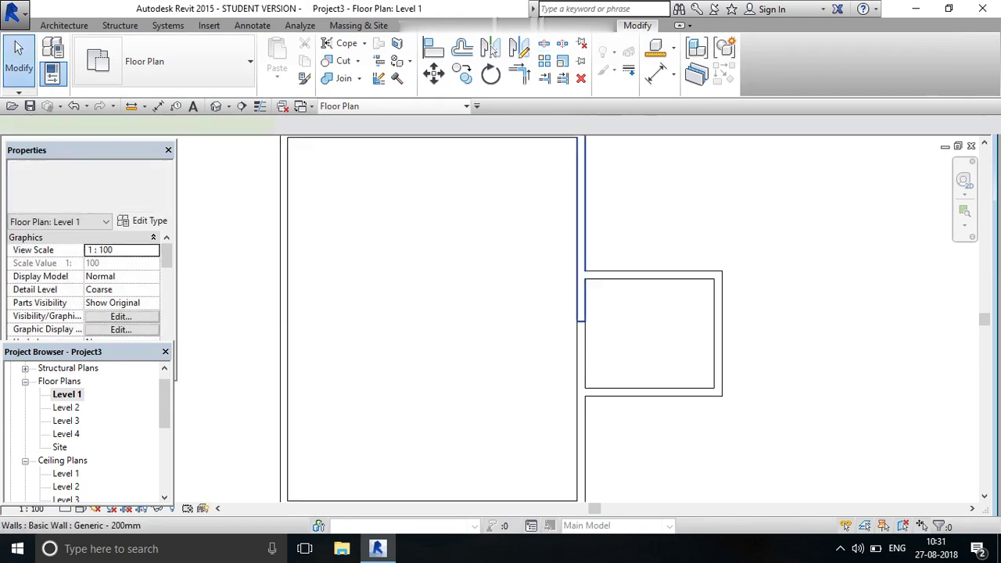
Pull the split wall ends to the small block's top and bottom walls
left_click(581, 305)
left_click_drag(581, 319, 582, 275)
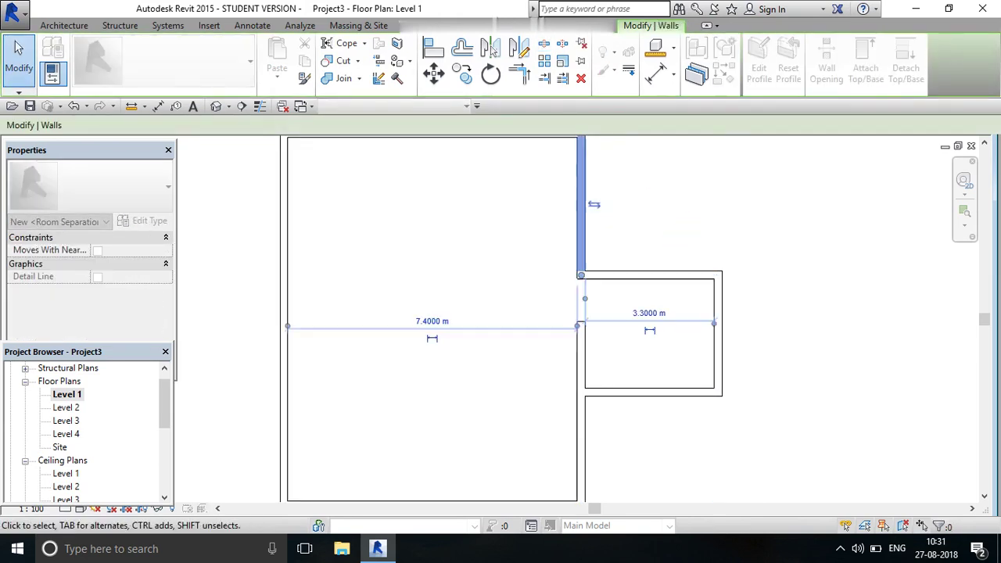
key("Escape")
left_click(581, 332)
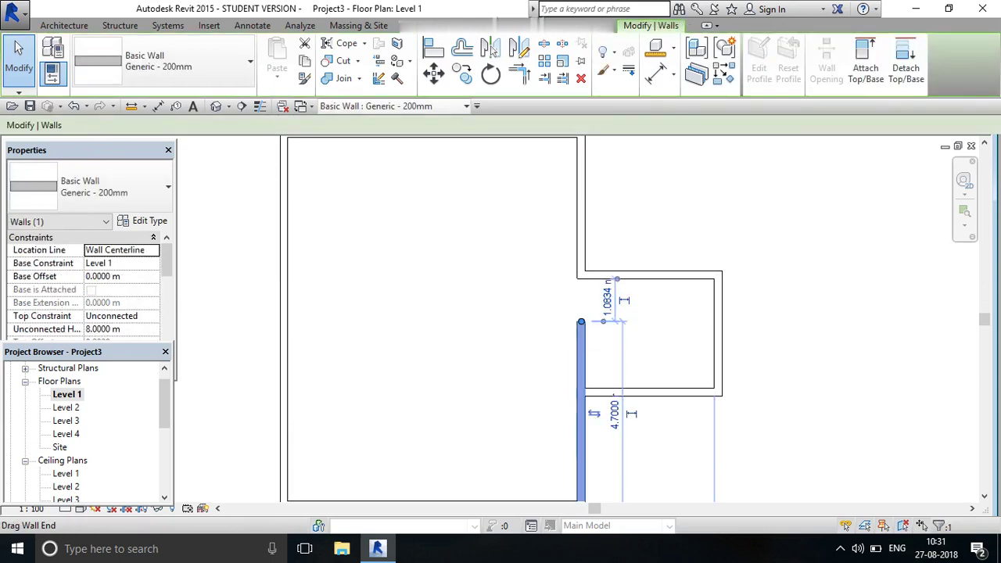
left_click_drag(580, 322, 581, 388)
key("Escape")
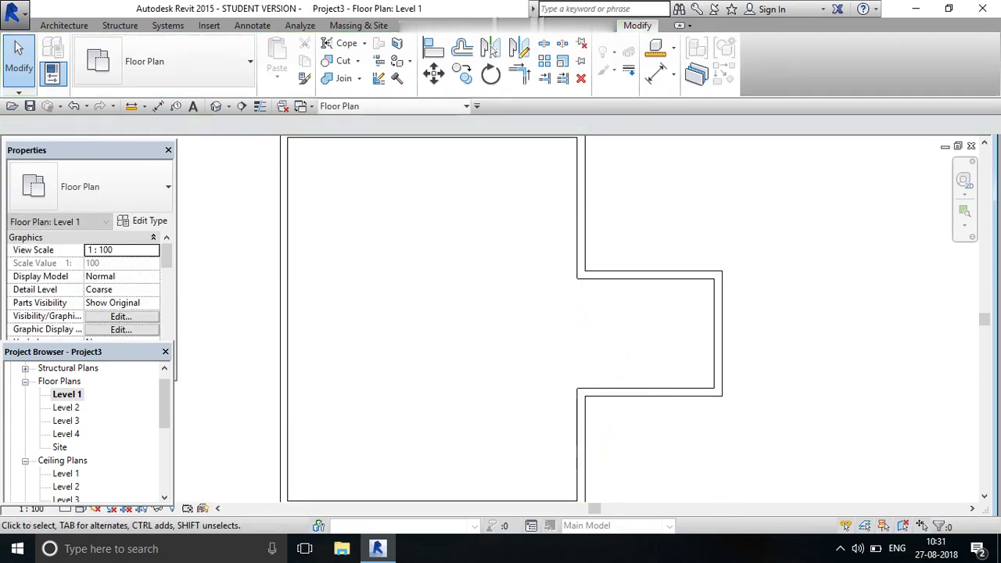
scroll(549, 290, "down", 1)
scroll(549, 291, "down", 1)
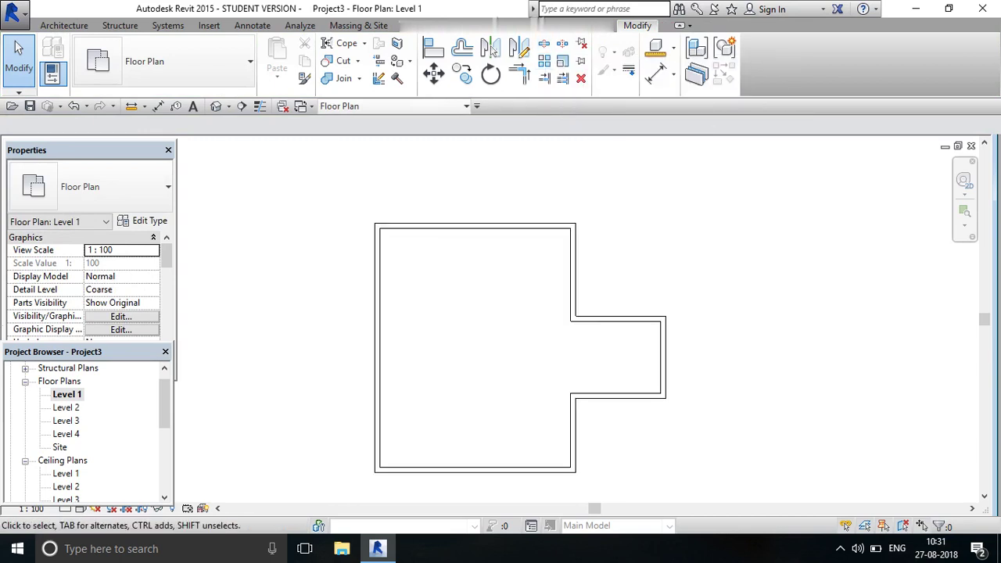
scroll(632, 352, "down", 1)
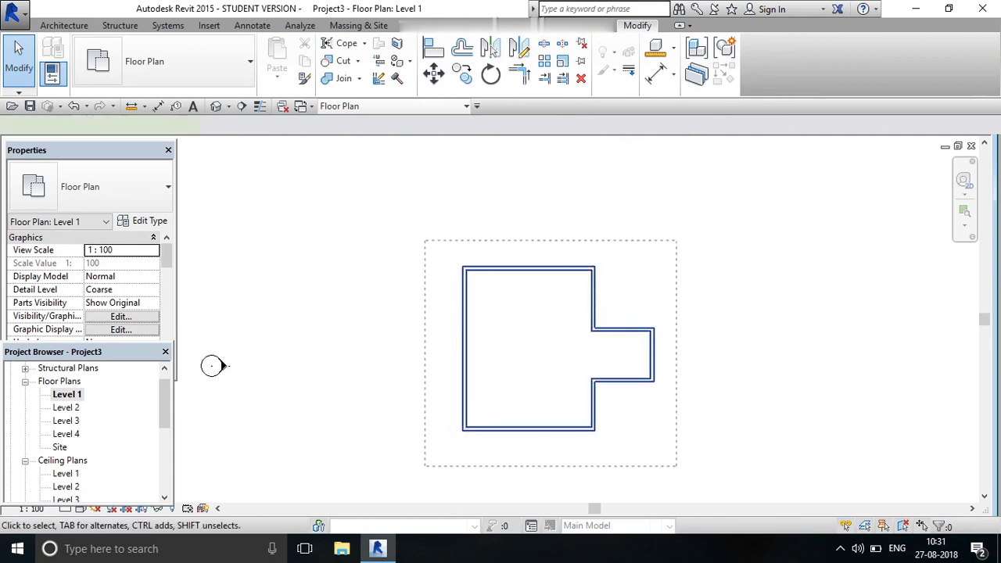
Set Top Constraint to 'Up to level: Level 2' for all eight selected walls
left_click_drag(670, 467, 425, 263)
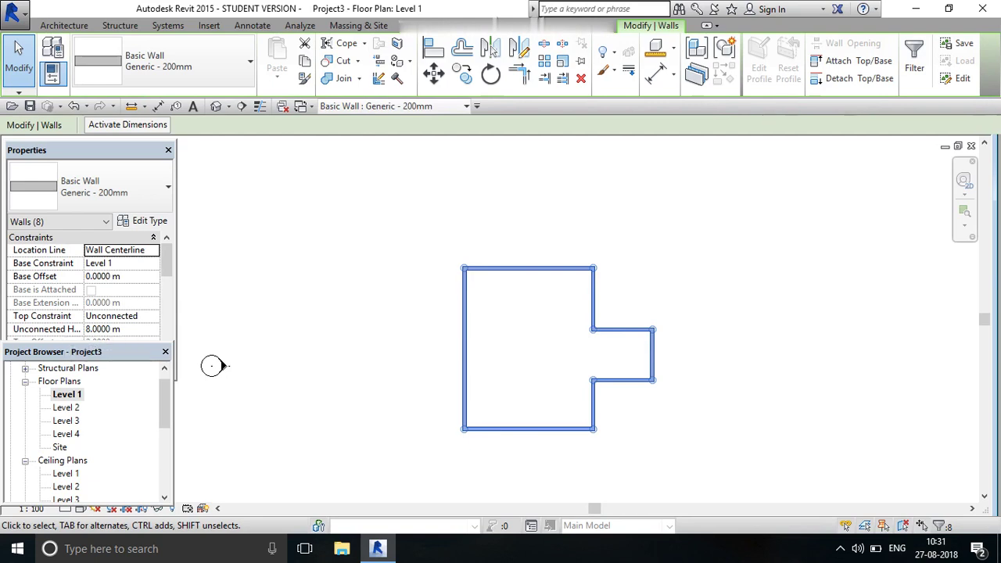
left_click(117, 316)
key("Down")
key("Down")
key("Return")
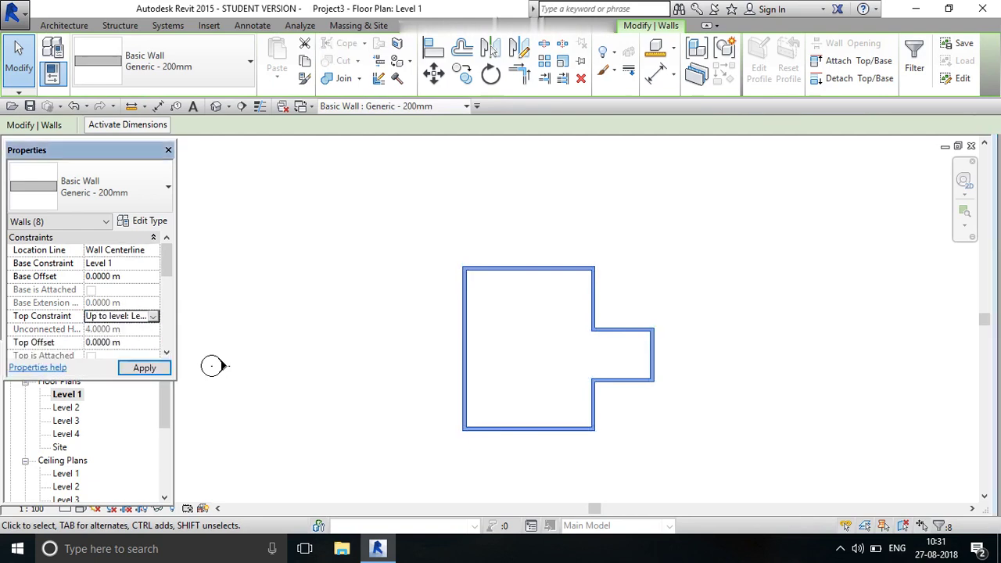
key("alt+Down")
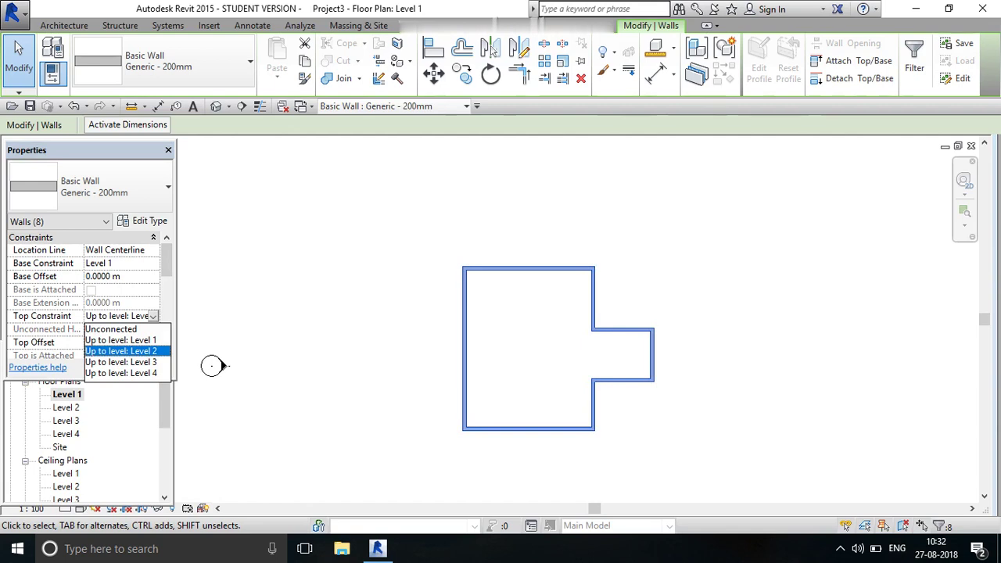
key("Return")
key("Return")
left_click(211, 365)
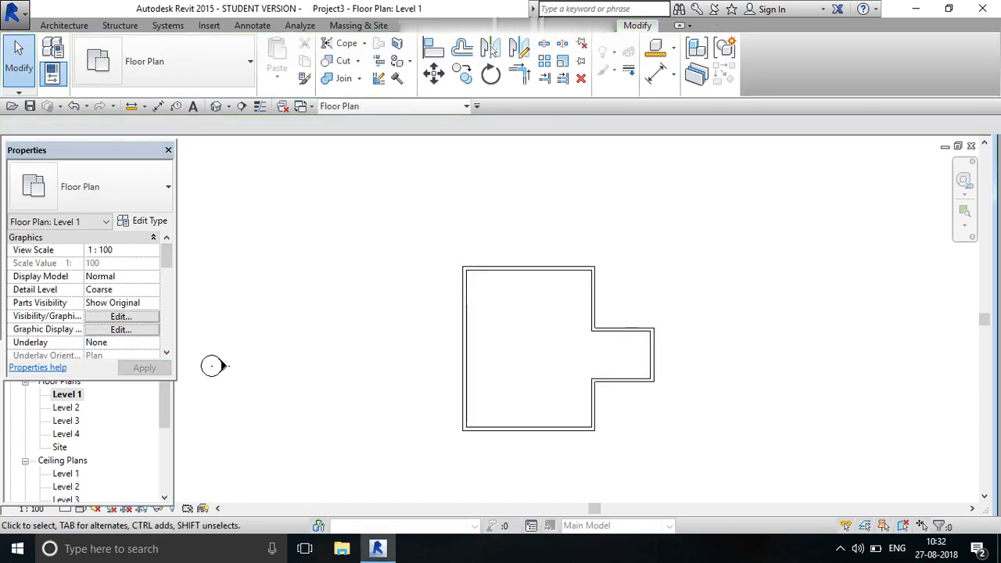
scroll(234, 360, "down", 1)
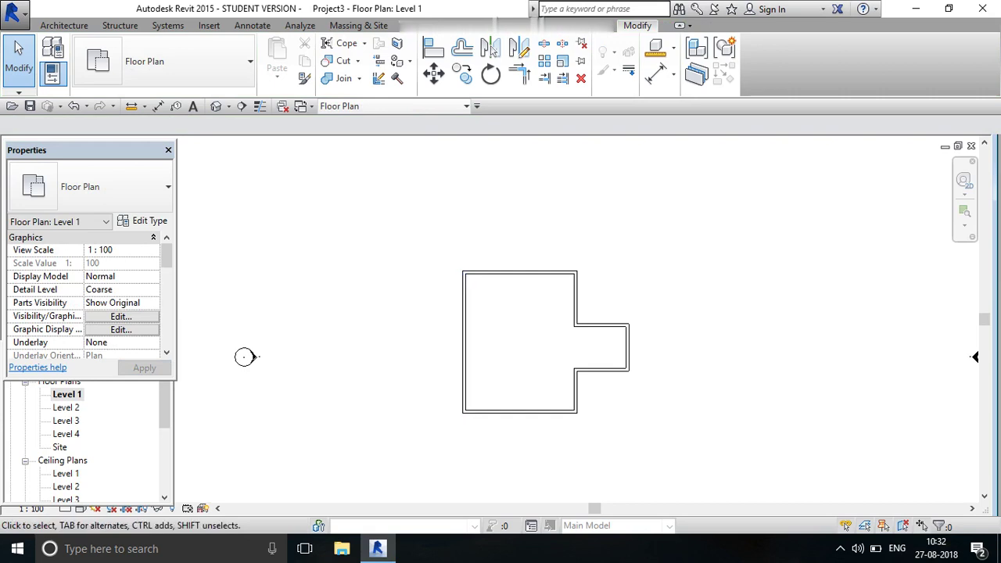
scroll(86, 438, "down", 1)
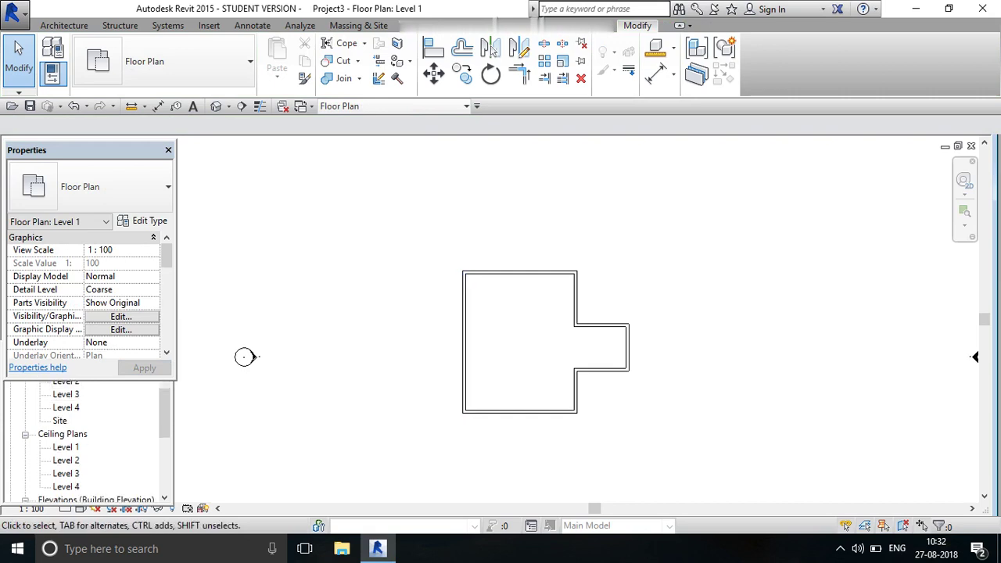
scroll(86, 437, "down", 1)
scroll(86, 438, "down", 1)
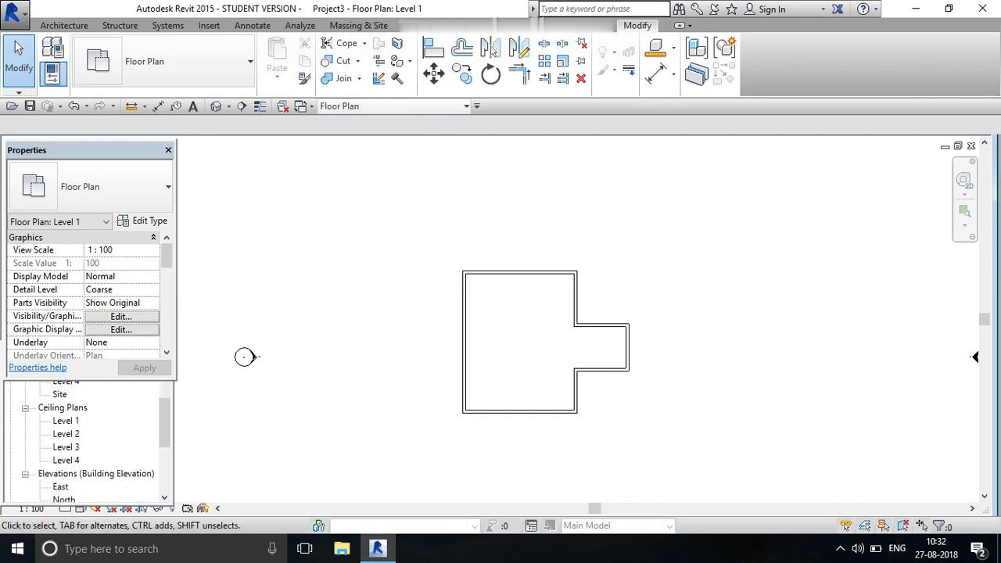
scroll(86, 438, "down", 1)
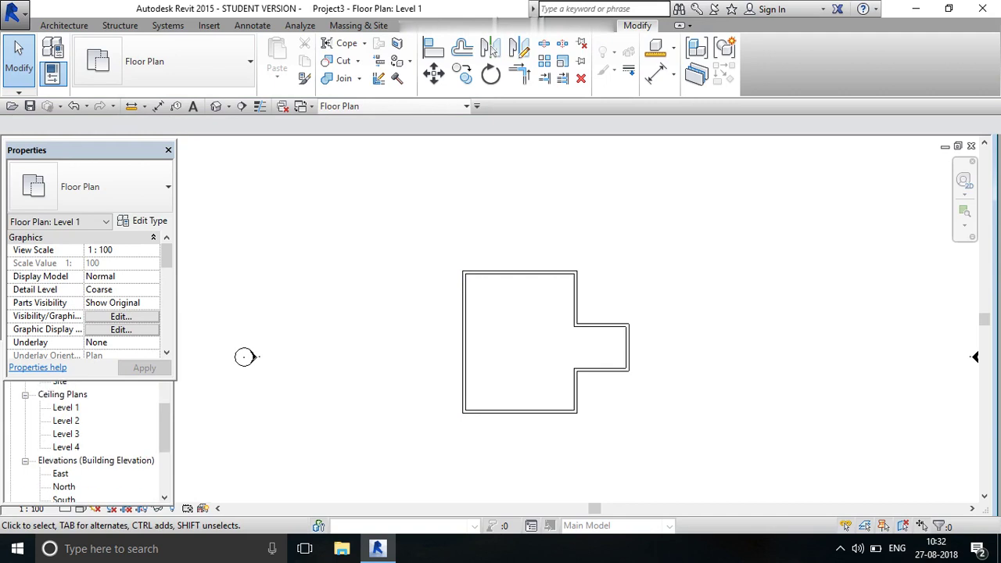
scroll(86, 438, "down", 1)
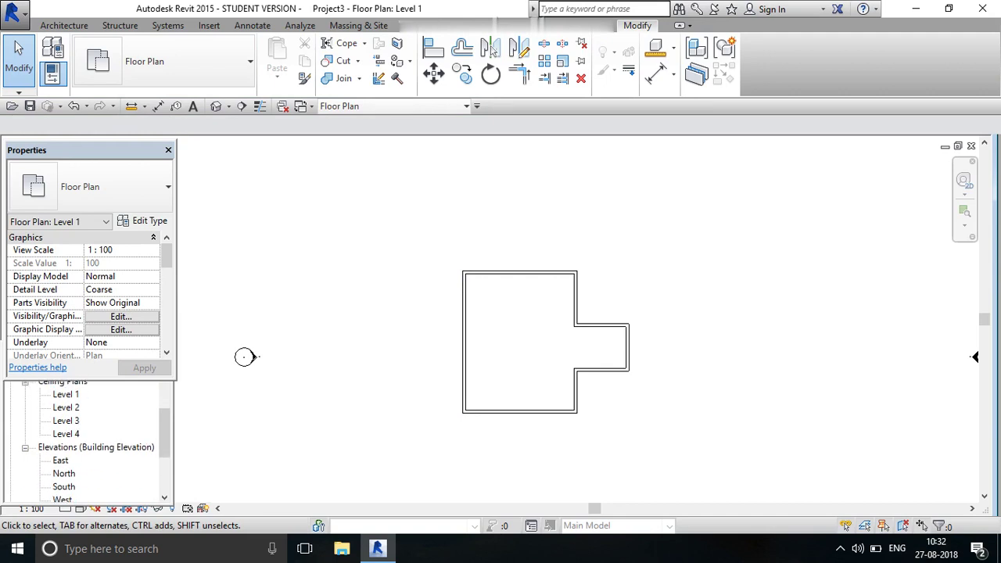
double_click(65, 473)
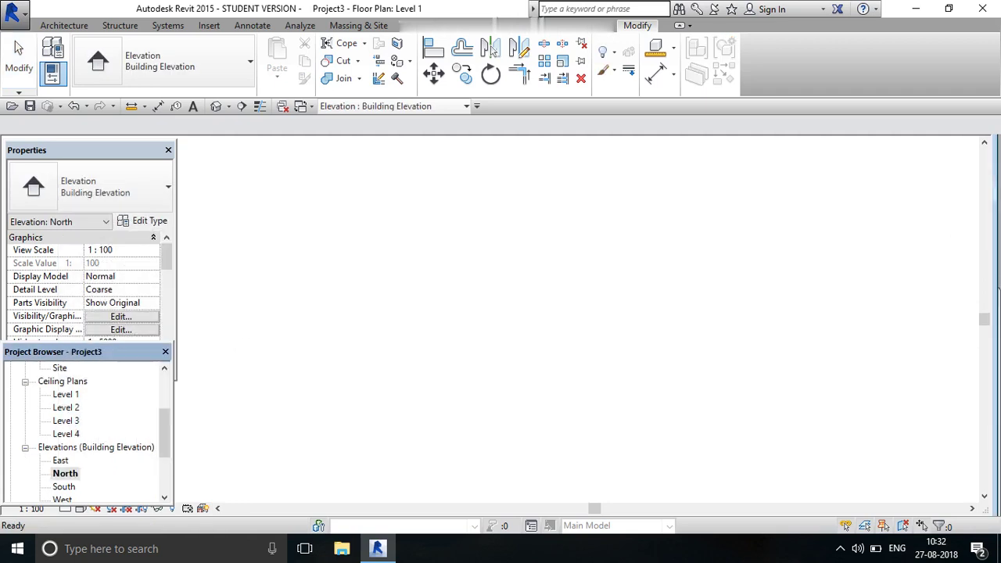
double_click(61, 460)
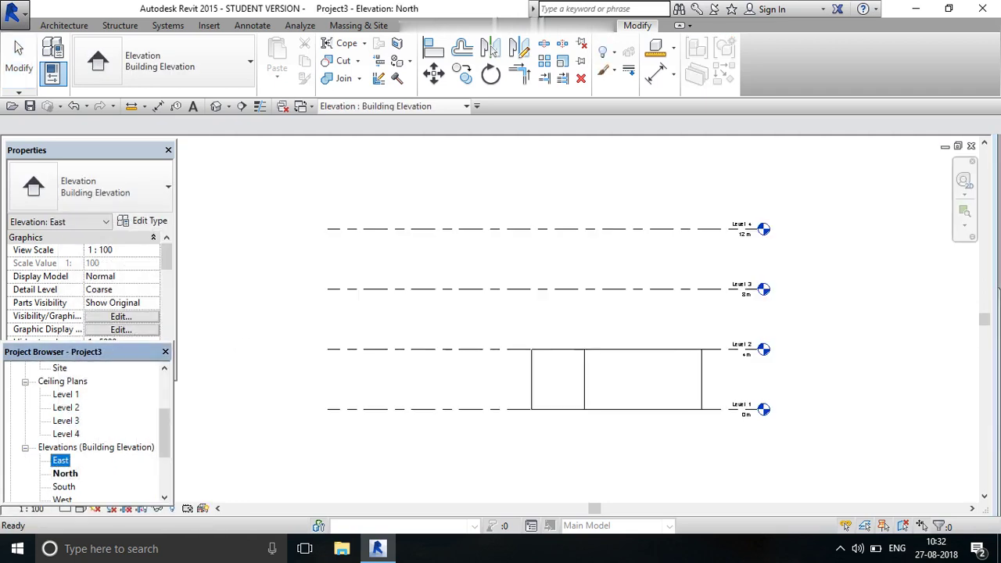
scroll(86, 433, "down", 1)
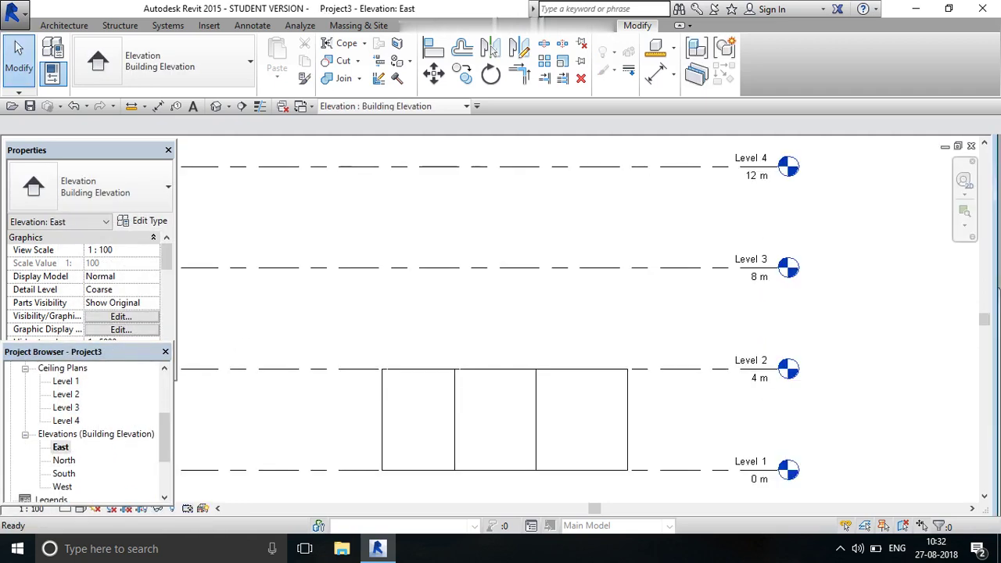
double_click(65, 460)
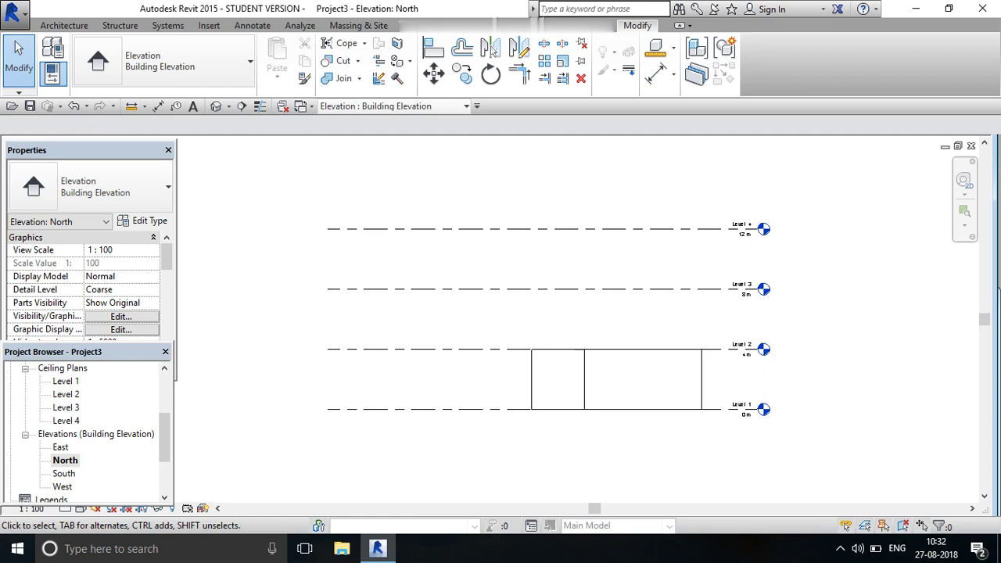
scroll(86, 430, "up", 2)
scroll(86, 430, "up", 2)
double_click(67, 407)
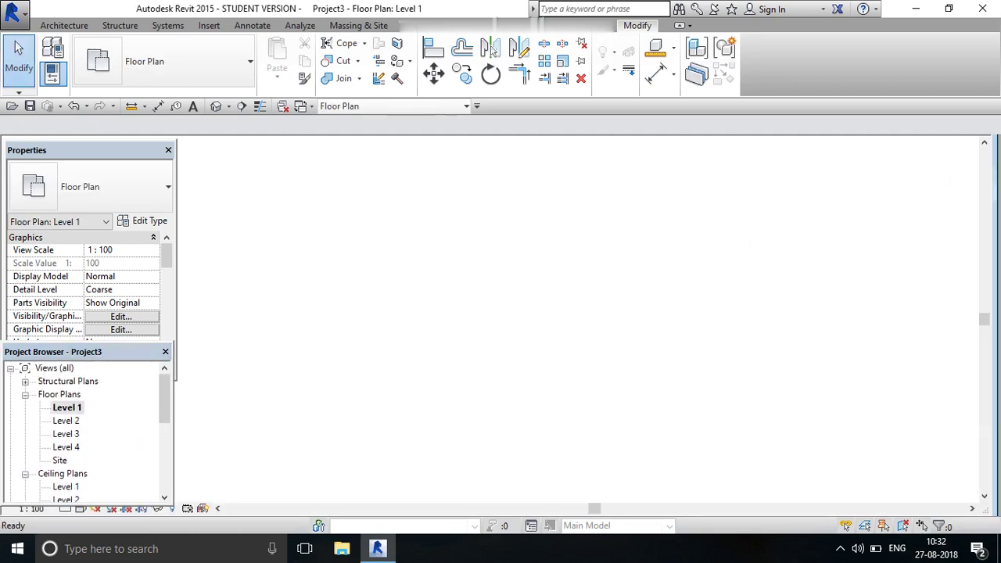
Start a Roof by Footprint sketch and accept moving its base to Level 2
scroll(524, 305, "up", 2)
scroll(523, 305, "up", 3)
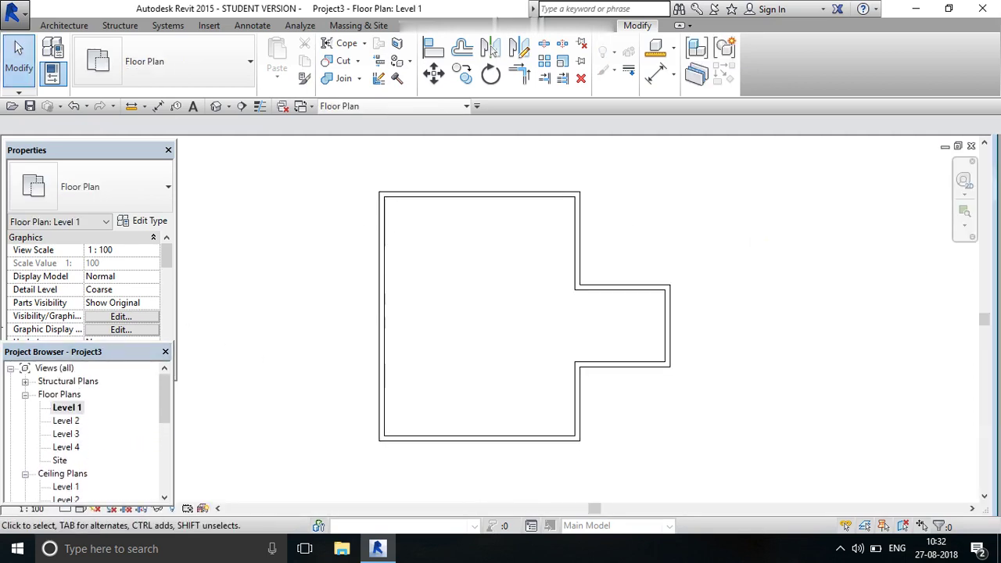
scroll(547, 328, "down", 2)
scroll(548, 328, "up", 3)
scroll(547, 328, "down", 2)
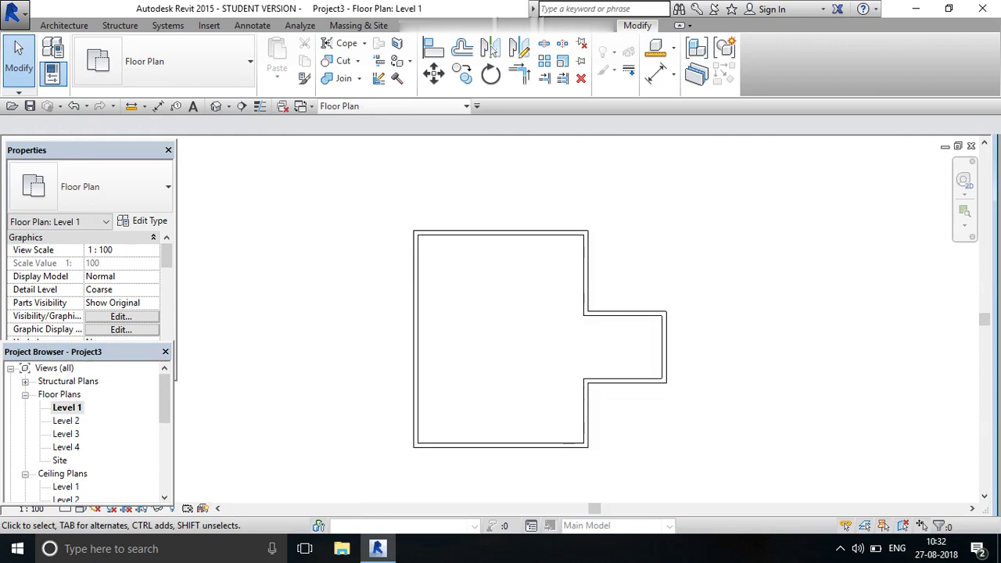
left_click(64, 25)
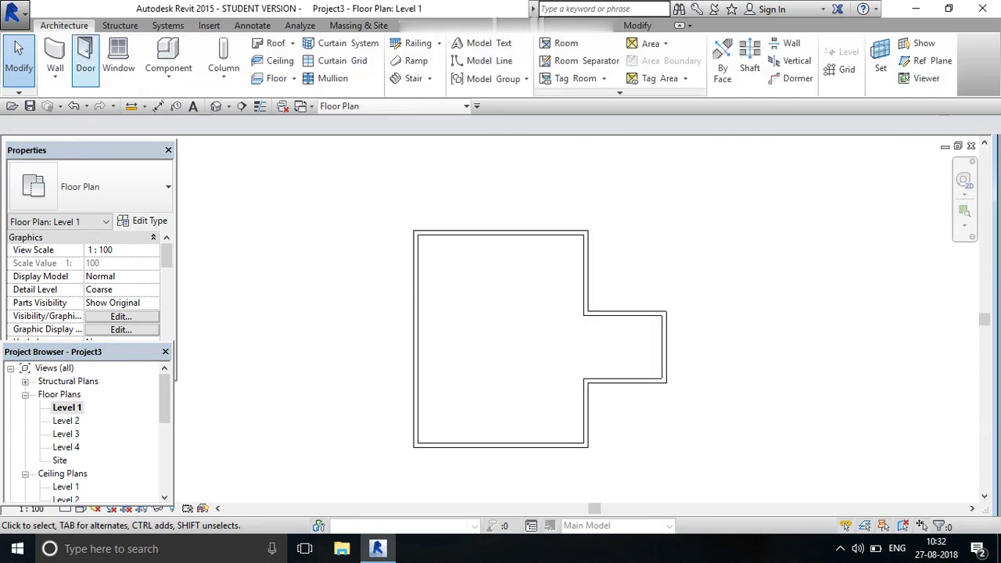
left_click(291, 43)
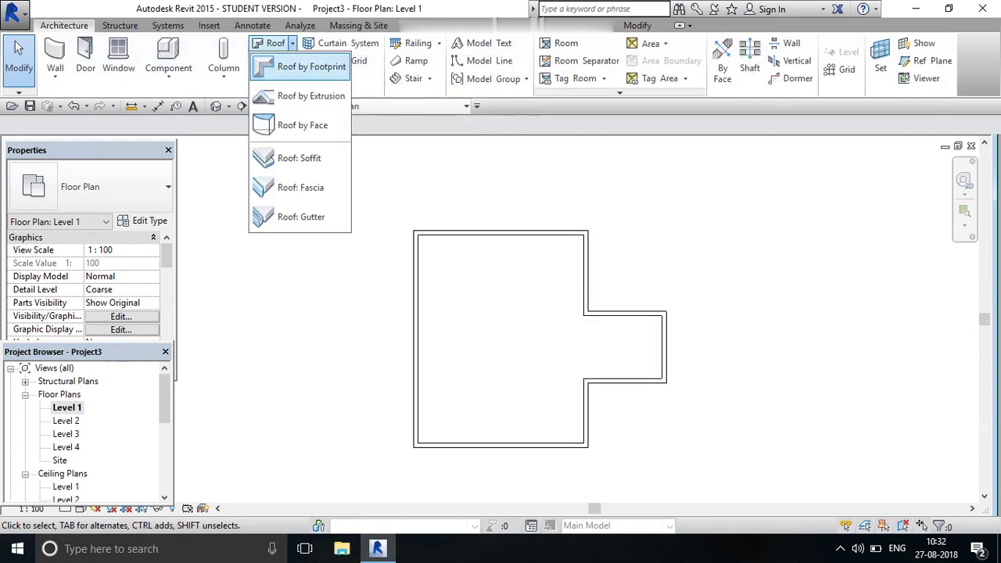
left_click(305, 65)
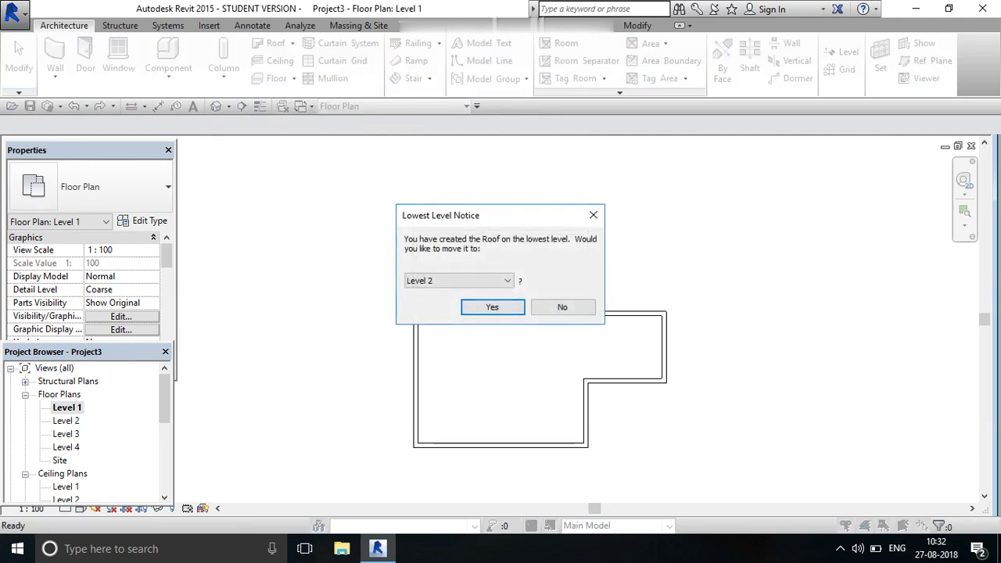
left_click(492, 307)
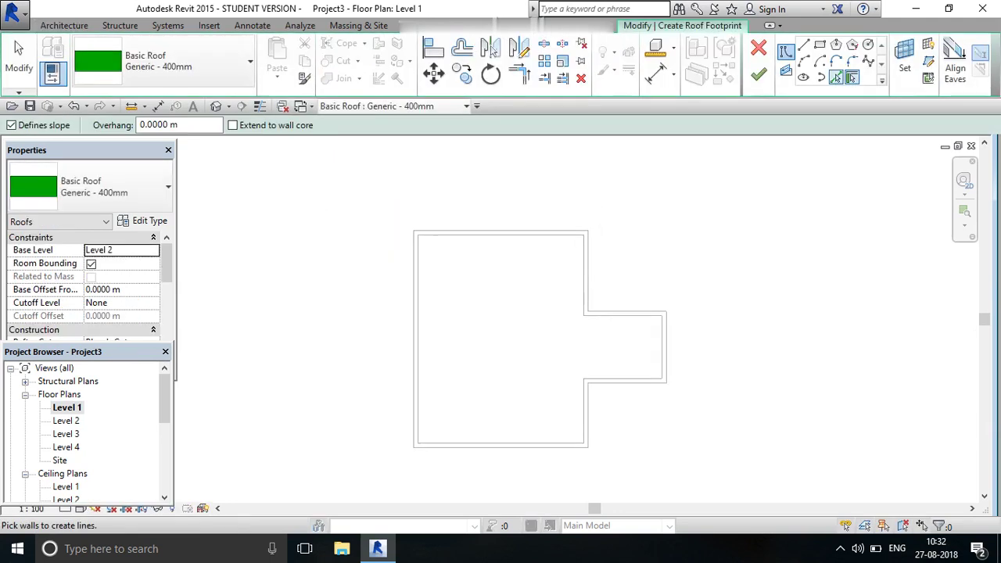
Draw a 0.5 m-offset rectangular roof boundary around the main block
left_click(819, 44)
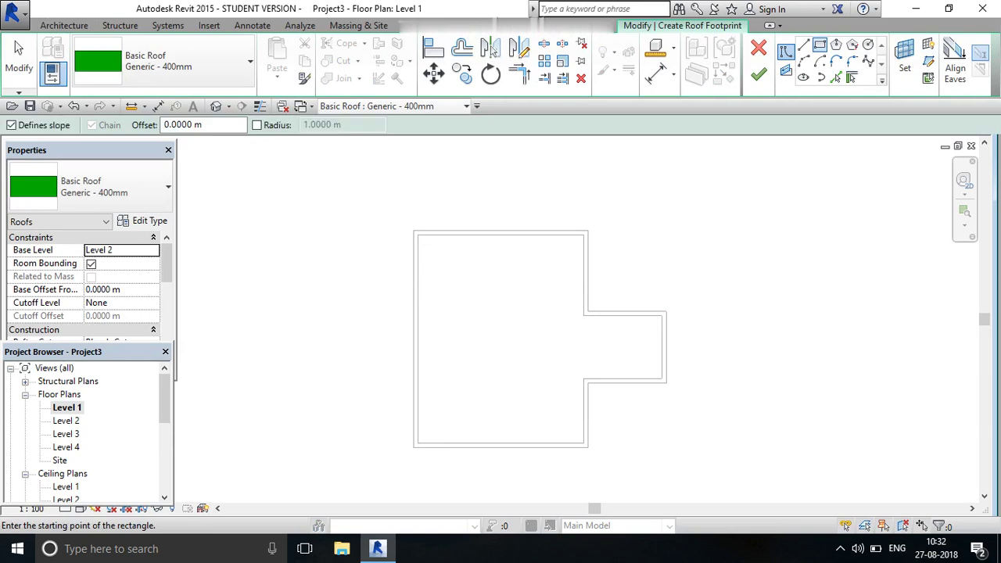
left_click(184, 125)
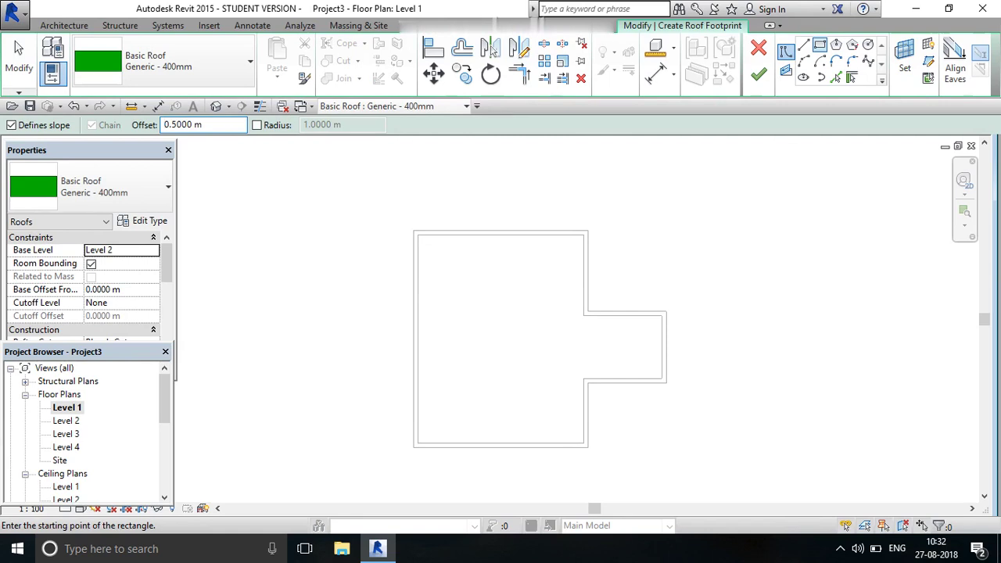
left_click(414, 231)
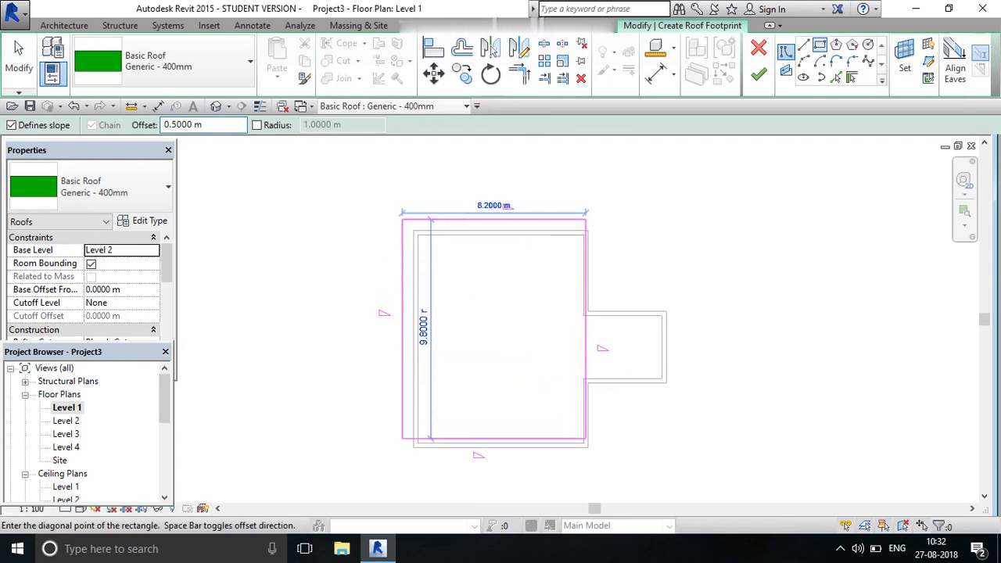
left_click(587, 447)
left_click(587, 447)
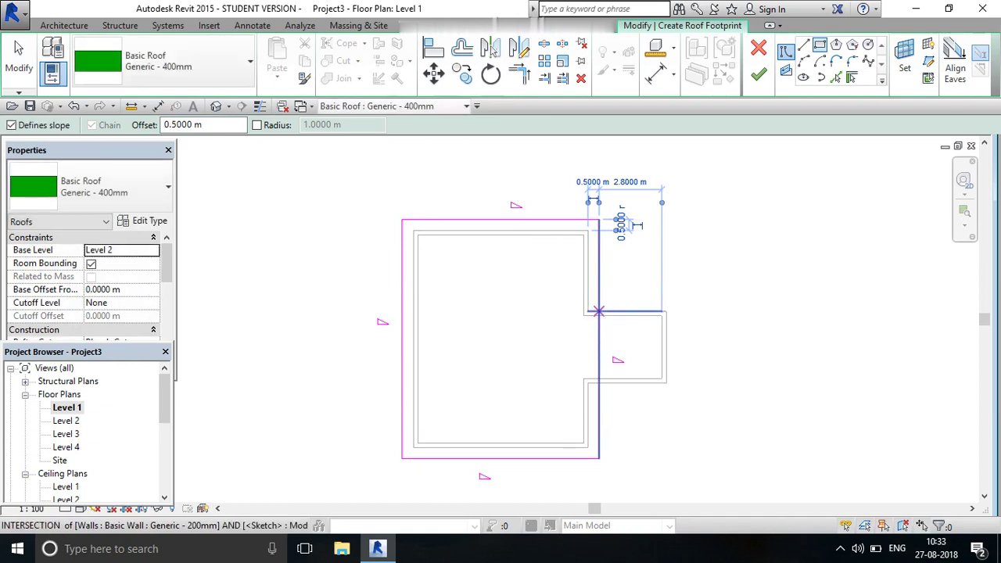
Draw a second 0.5 m-offset rectangle around the side wing
scroll(599, 313, "up", 1)
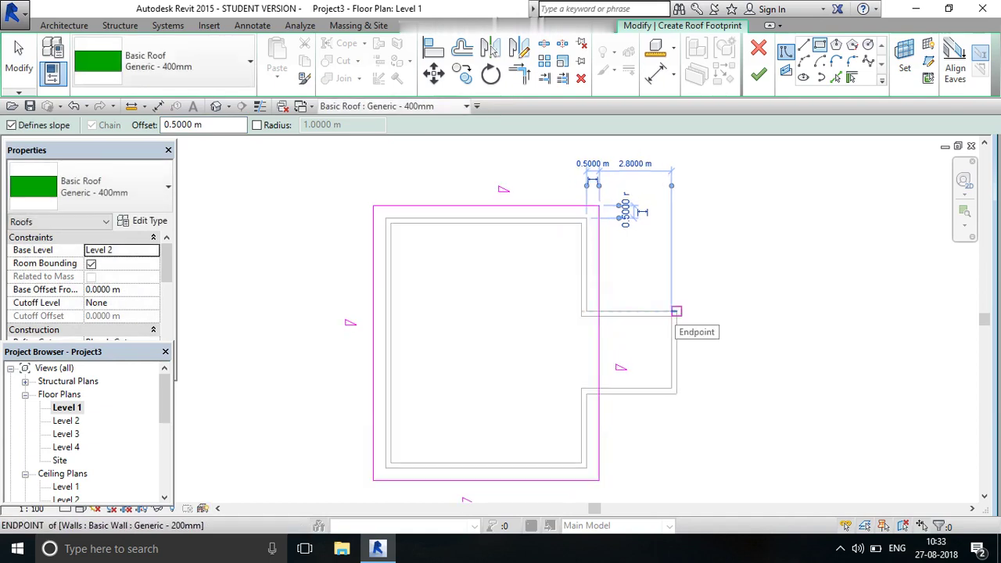
left_click(599, 311)
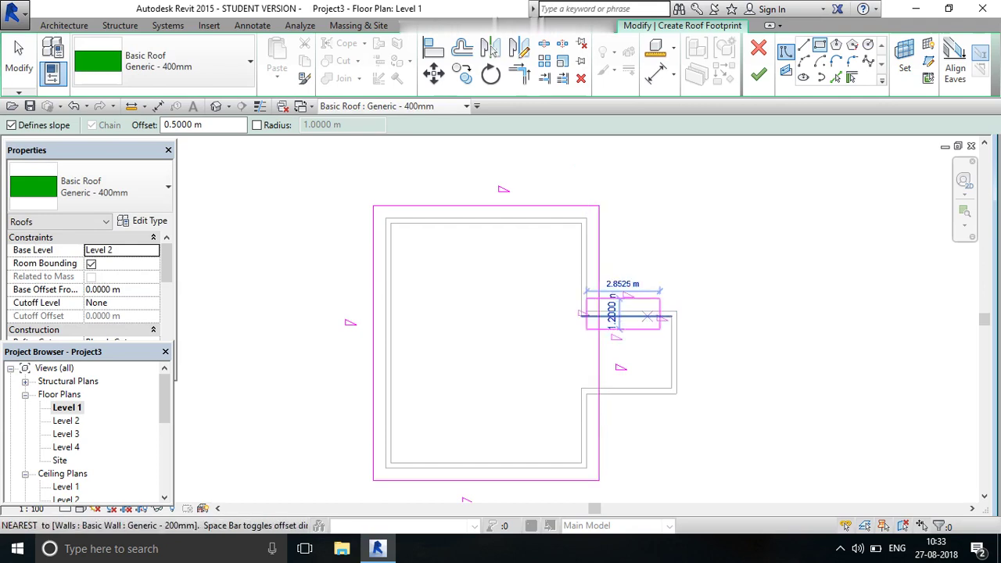
left_click(676, 393)
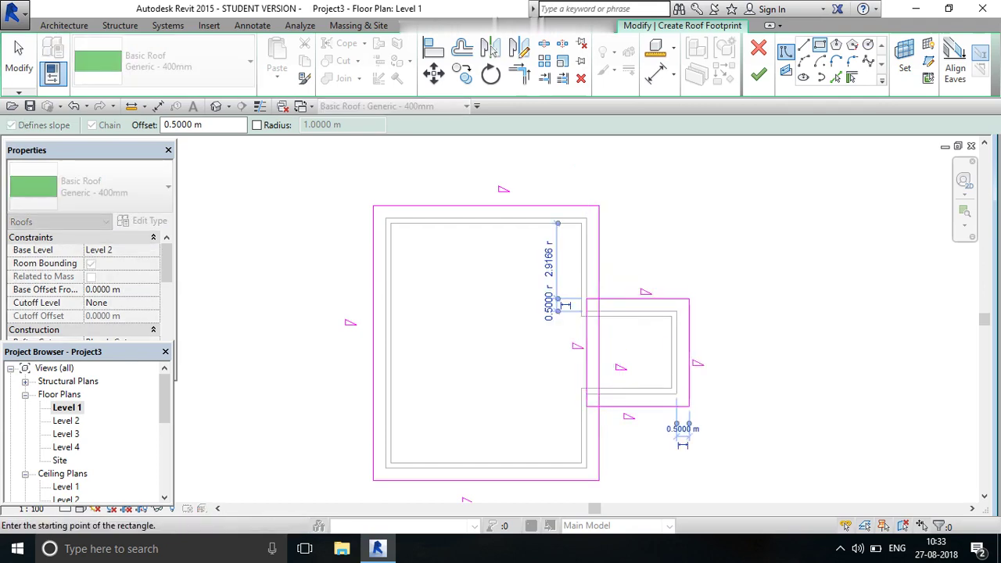
right_click(760, 107)
left_click(799, 114)
right_click(744, 163)
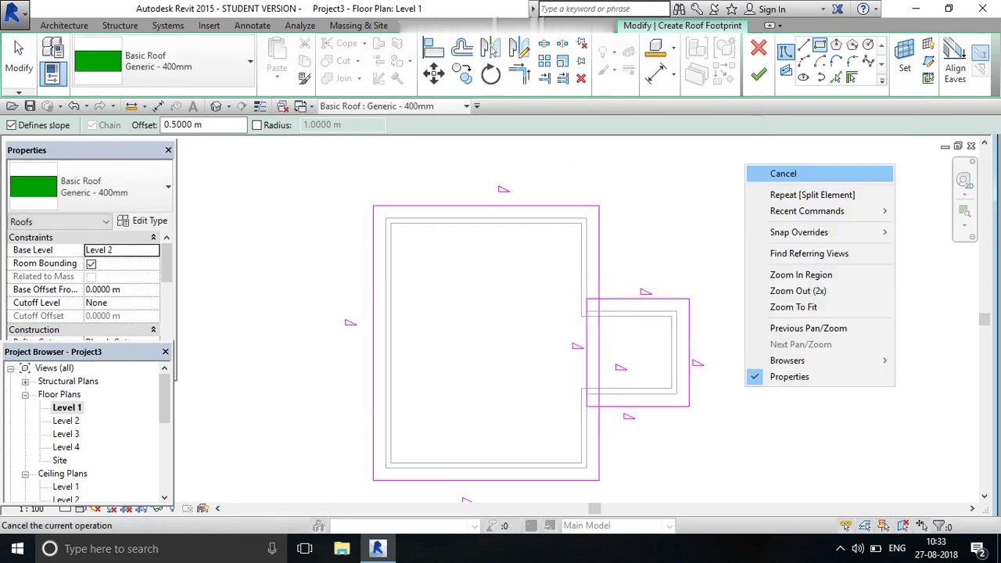
left_click(770, 169)
left_click(586, 352)
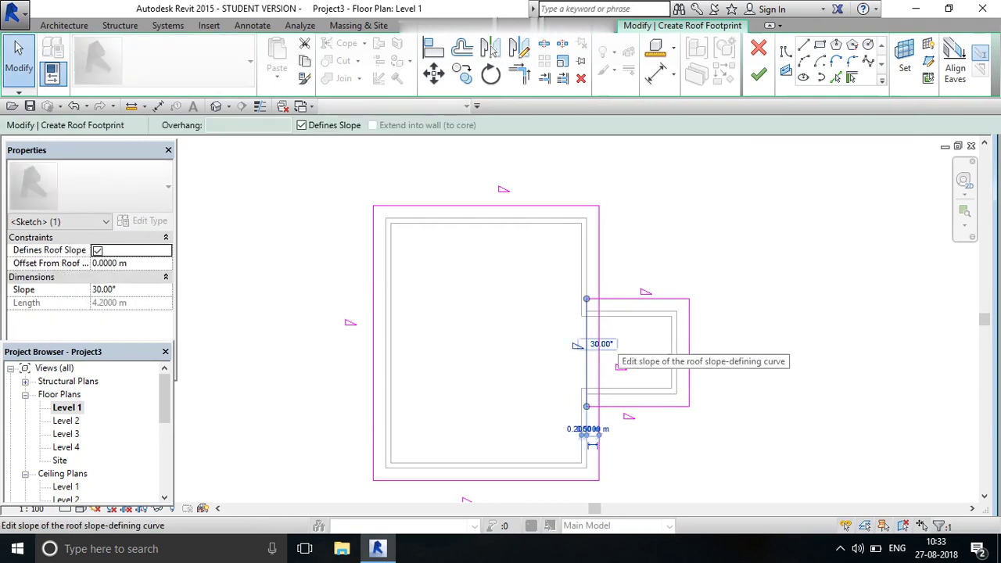
key("Escape")
Pull the wing's bottom edge back to the corner and delete the overlapping vertical line
scroll(586, 411, "up", 2)
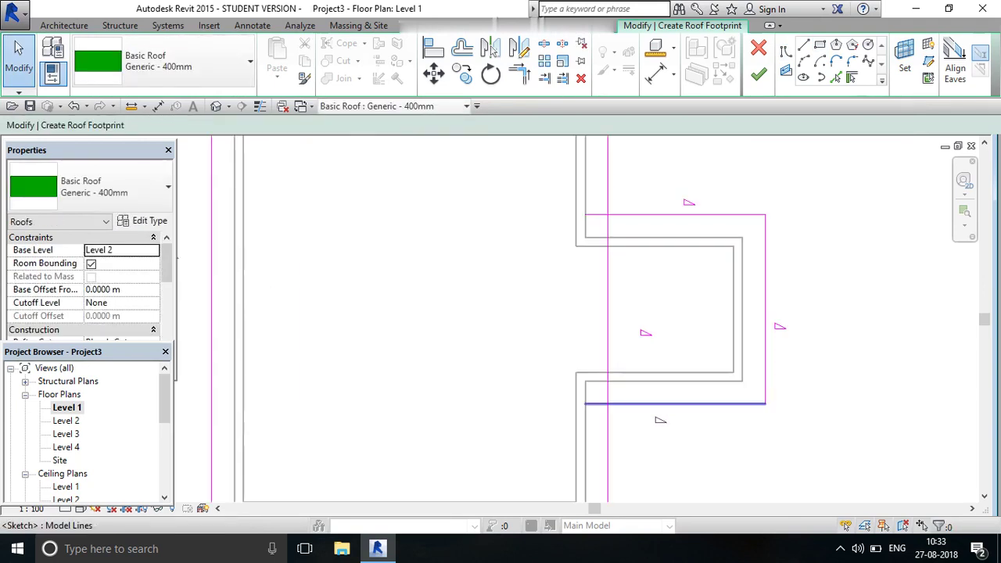
left_click(588, 403)
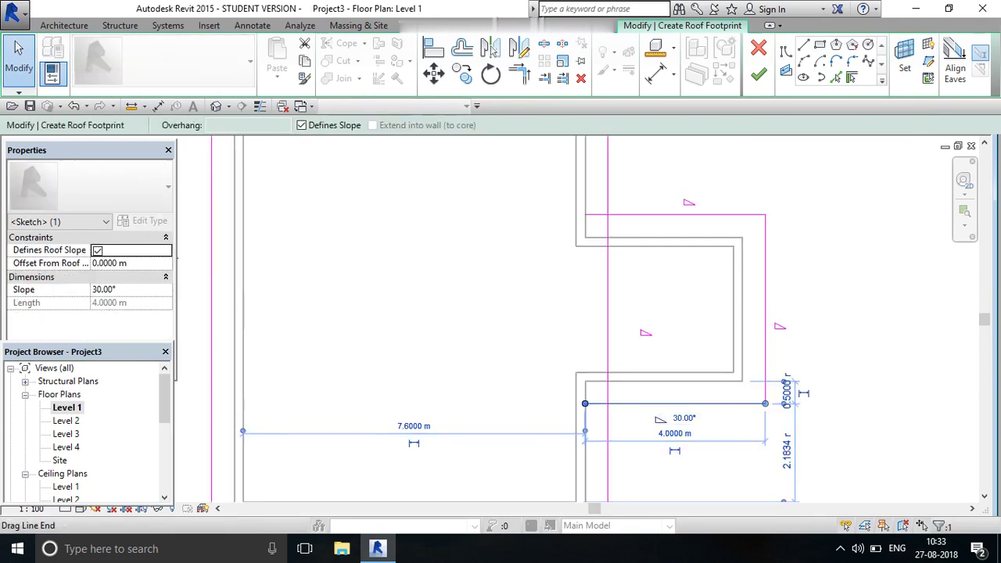
left_click_drag(585, 403, 608, 404)
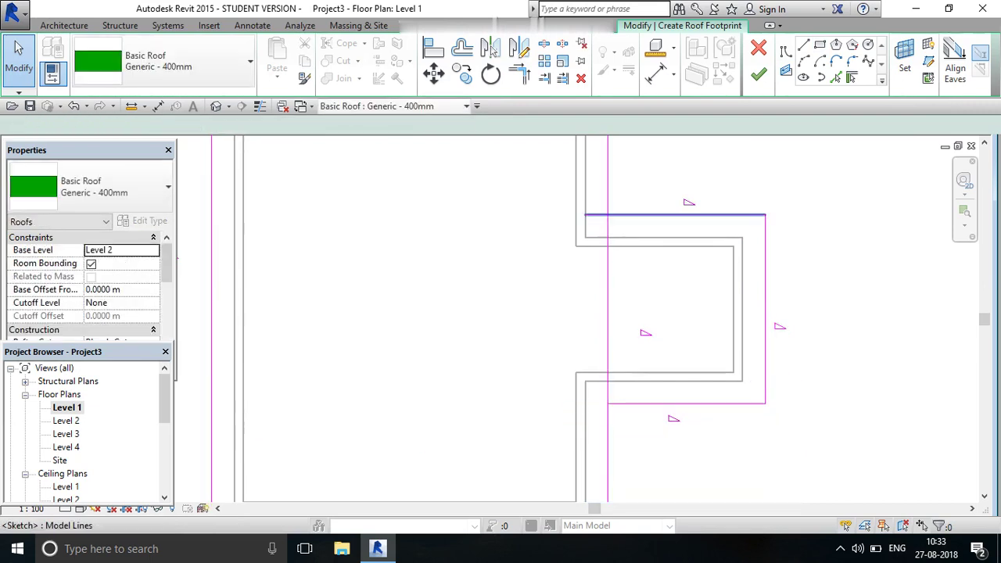
left_click(585, 214)
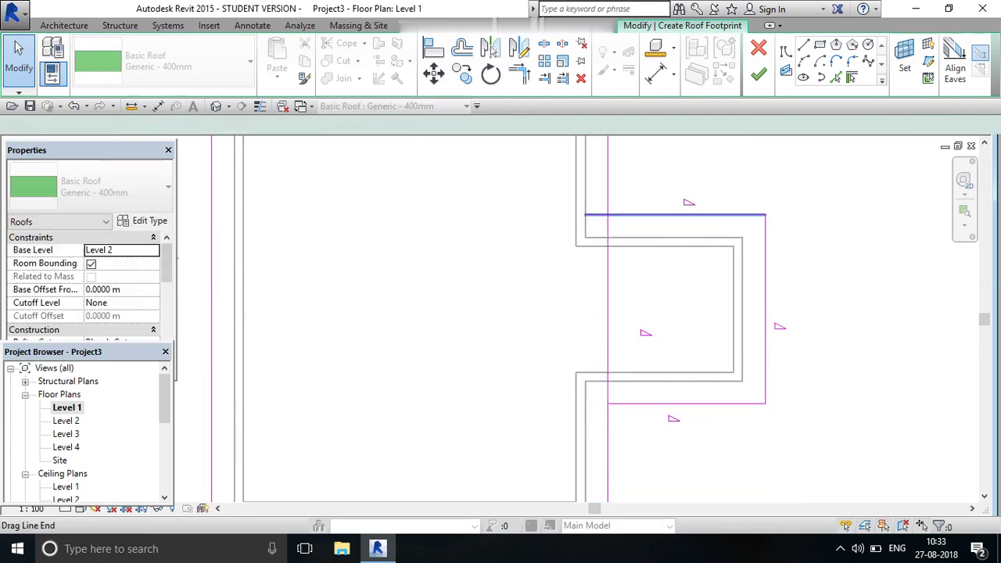
key("Delete")
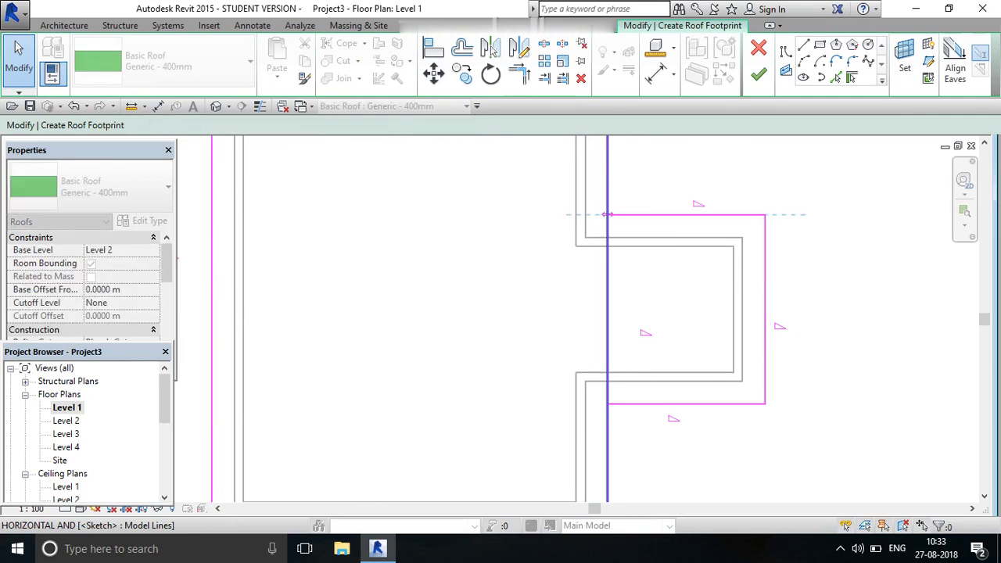
Split the main block's right roof edge beside the wing using SL
key("Return")
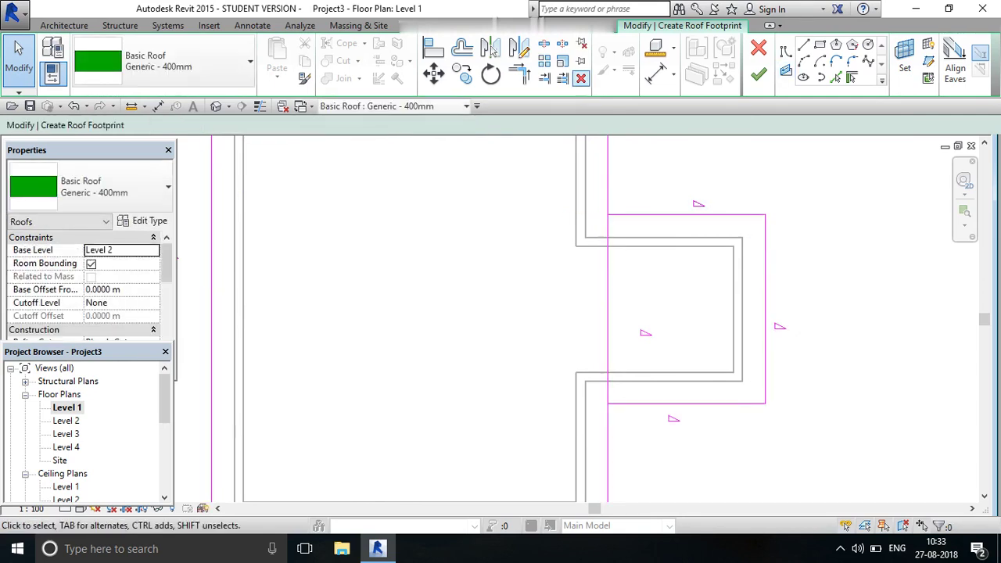
key("s")
key("l")
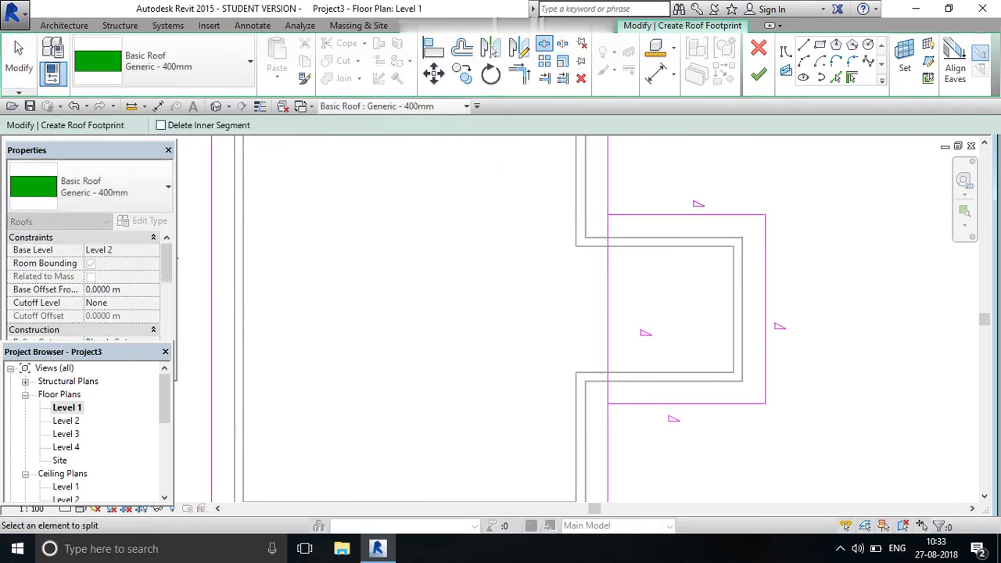
left_click(608, 303)
right_click(416, 221)
left_click(457, 229)
right_click(410, 191)
left_click(449, 200)
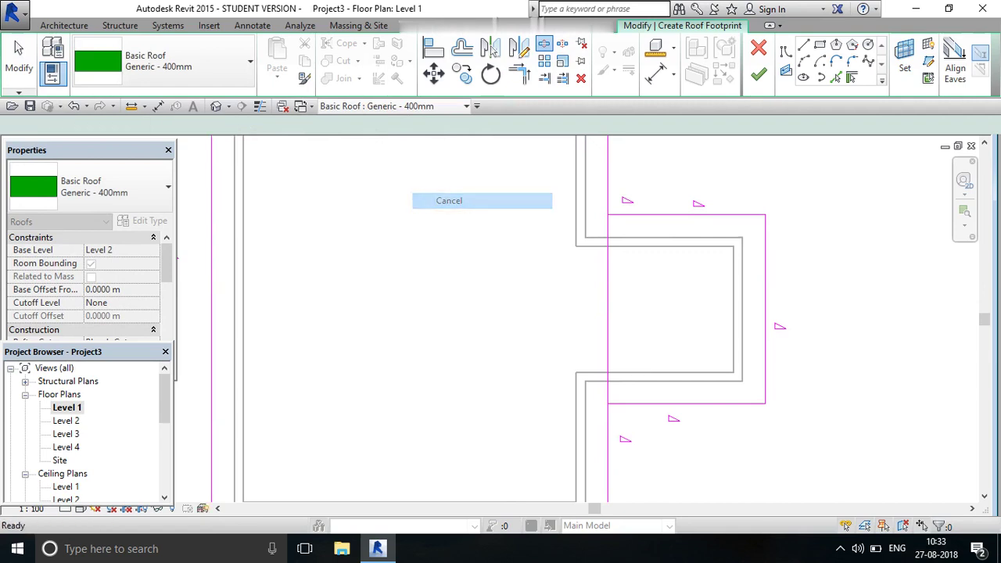
Trim the split edge pieces to end at the wing's top and lower corners
left_click(608, 303)
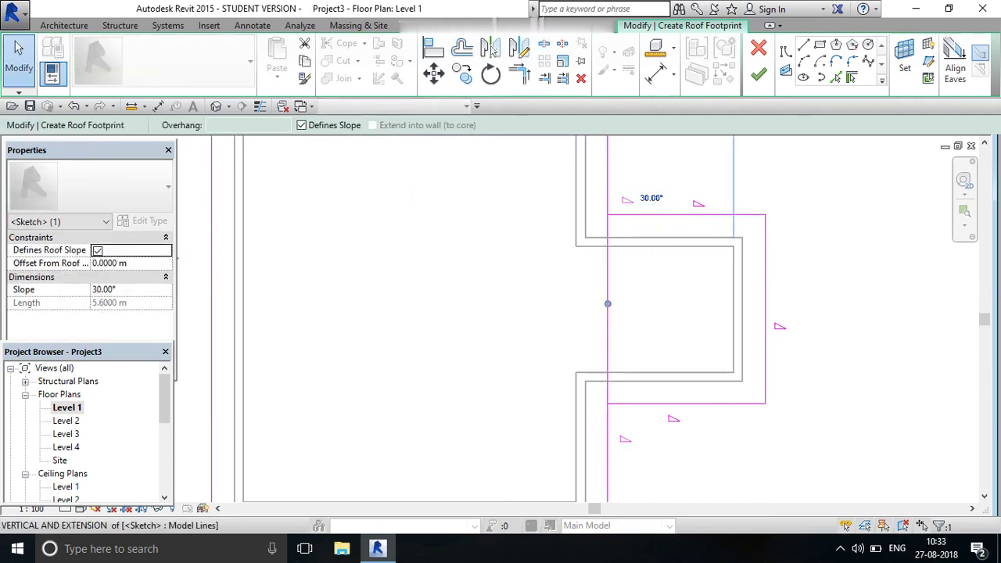
left_click_drag(607, 304, 608, 215)
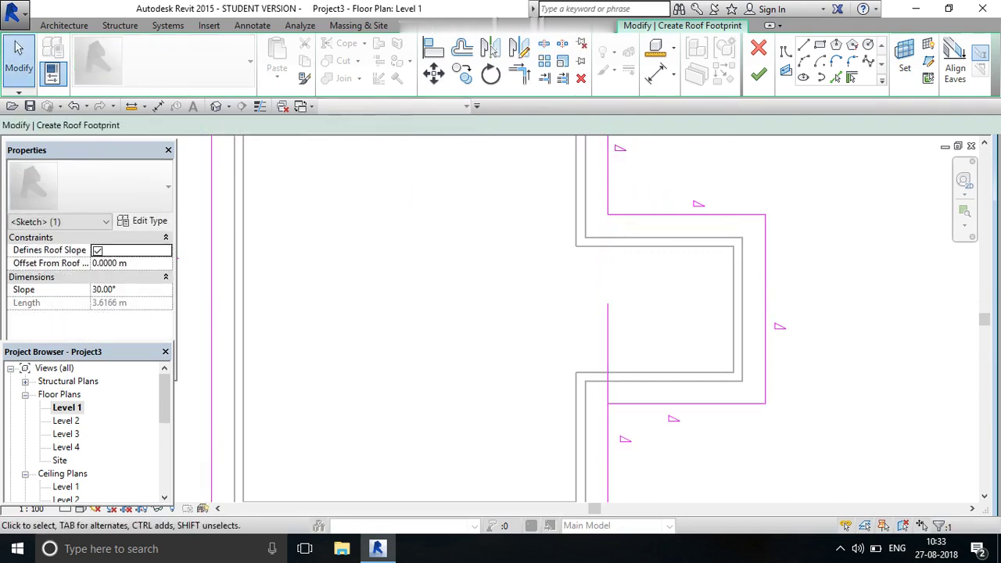
key("Escape")
left_click(607, 329)
left_click_drag(608, 303, 607, 382)
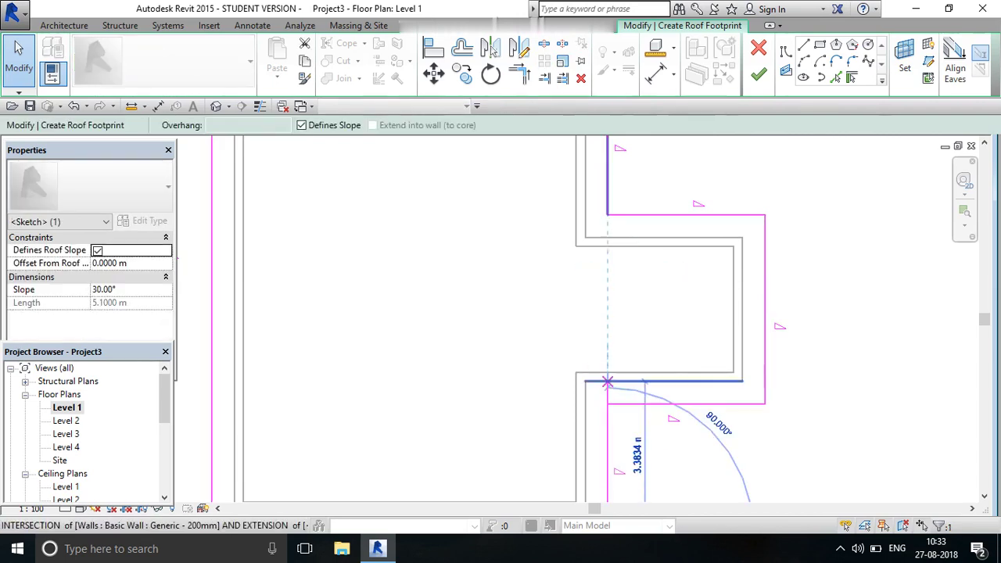
key("Escape")
Make all eight outline edges define a 30° slope and finish the roof sketch
key("z")
key("f")
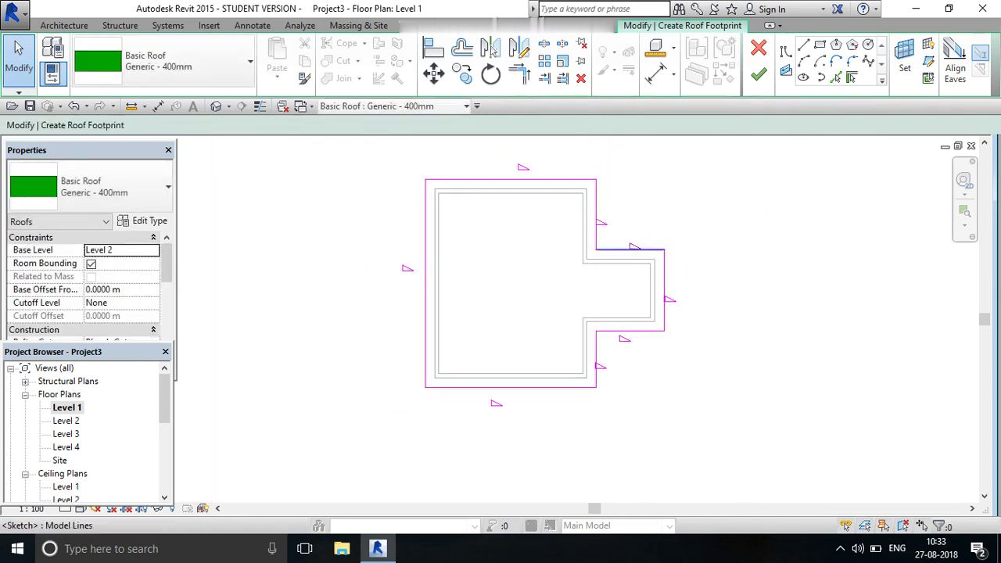
mouse_move(734, 453)
left_mouse_down()
mouse_move(521, 234)
mouse_move(422, 156)
left_mouse_up()
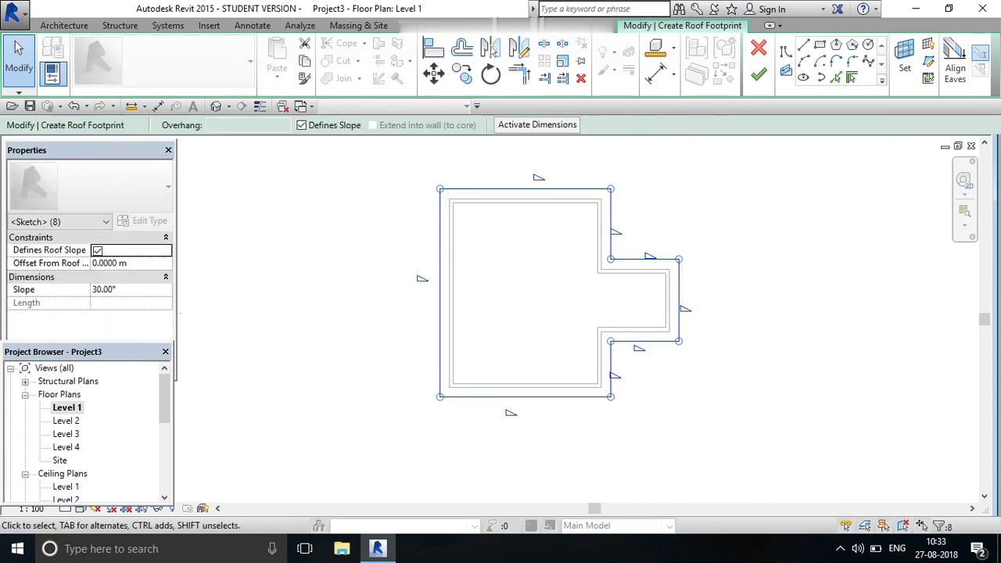
left_click(301, 126)
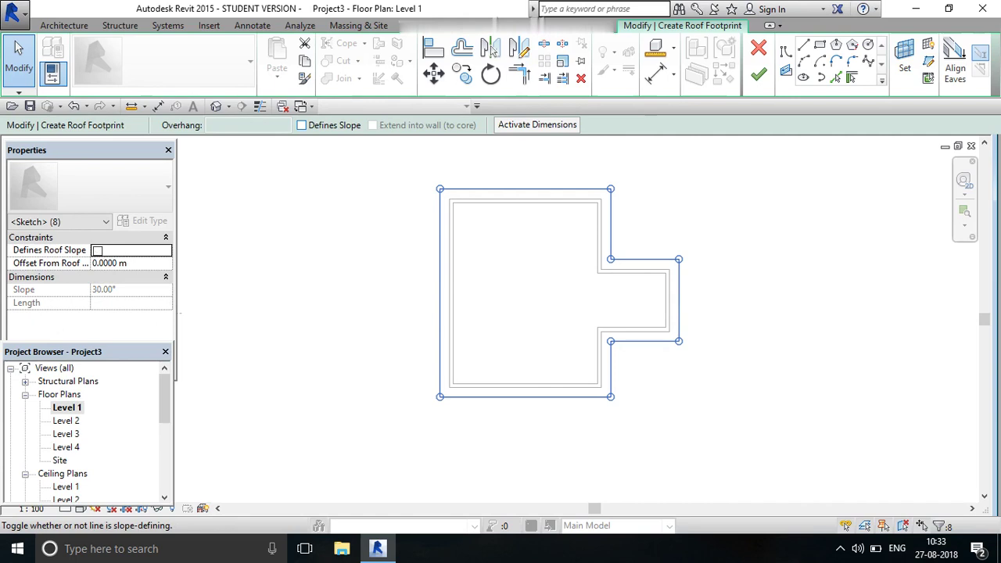
left_click(301, 125)
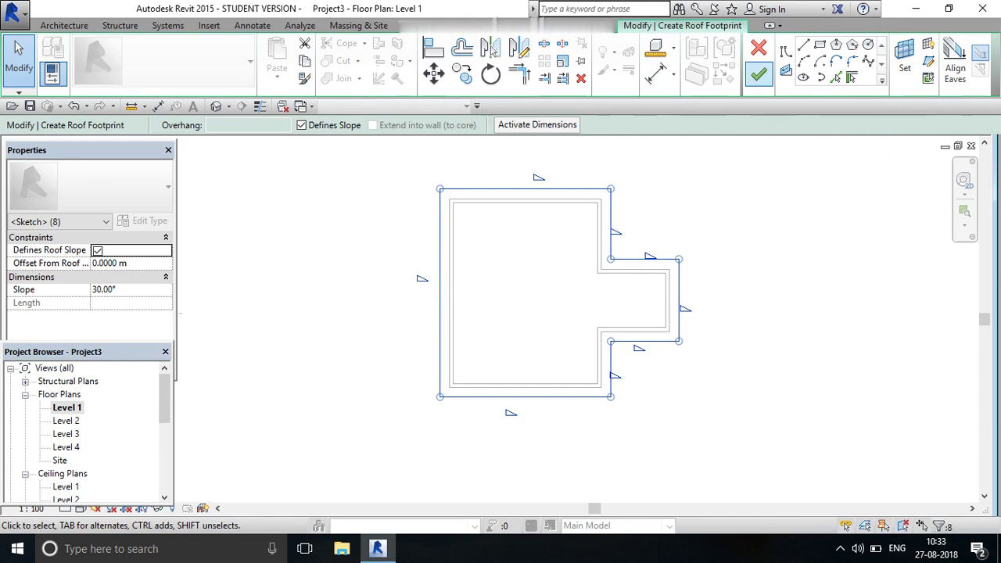
left_click(759, 75)
Switch to the default 3D view and orbit the hipped-roof house back to a front view
key("Escape")
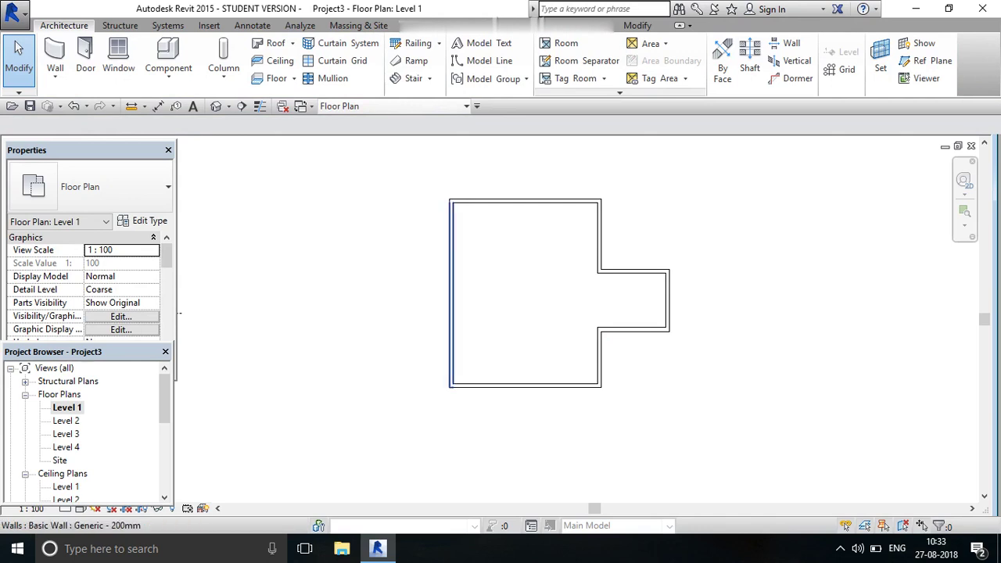
left_click(216, 106)
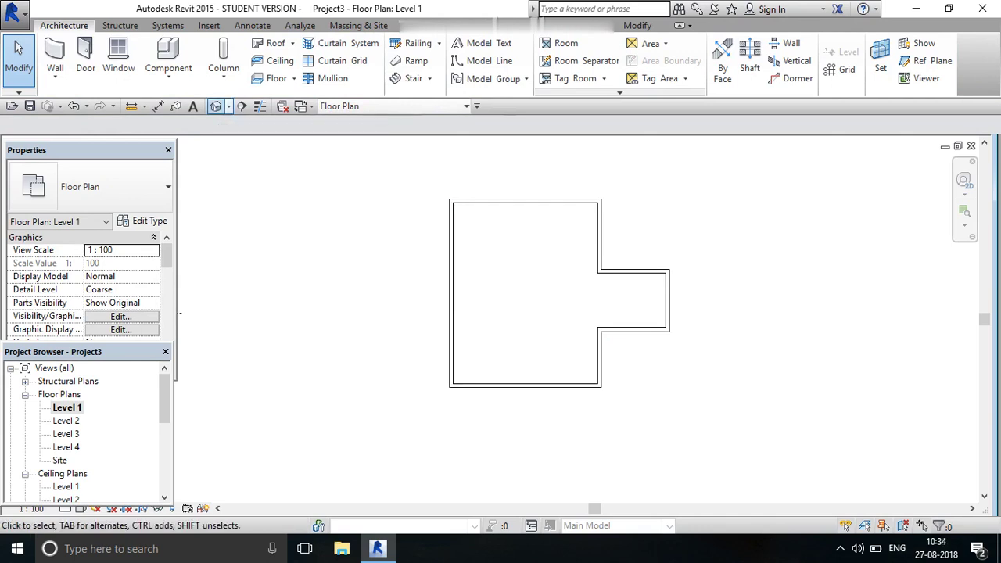
scroll(452, 394, "up", 2)
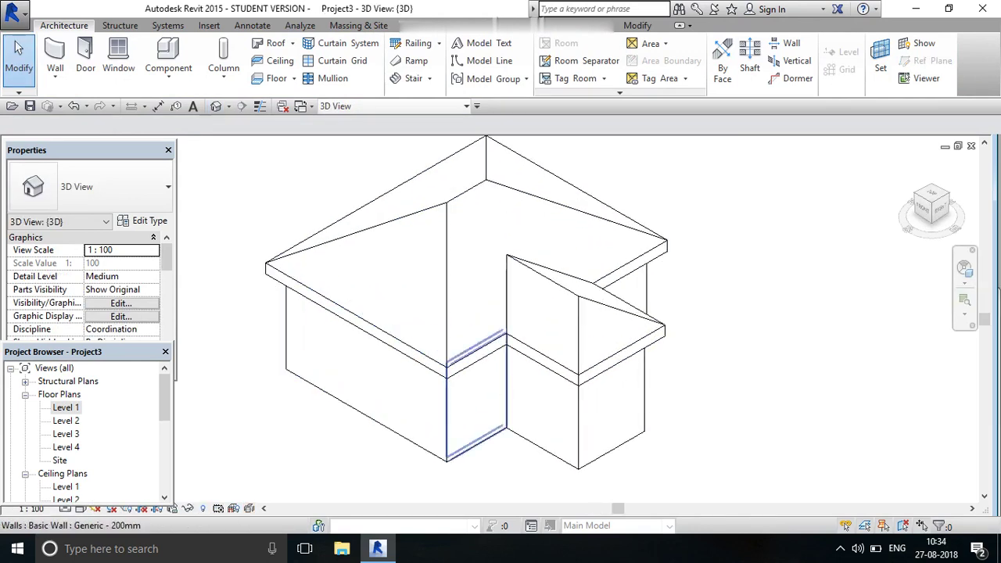
left_click(926, 211)
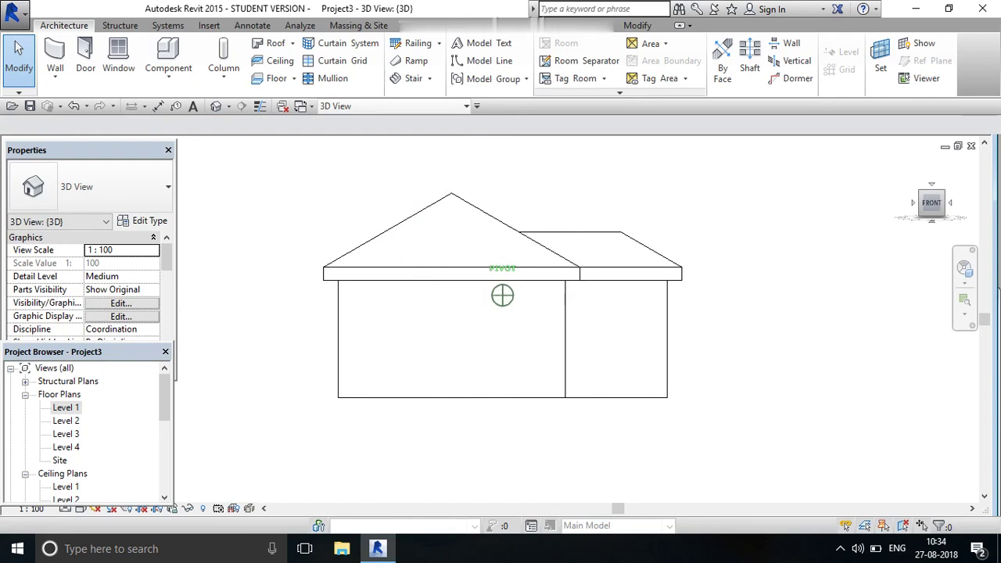
middle_click_drag(502, 295, 469, 282, "shift")
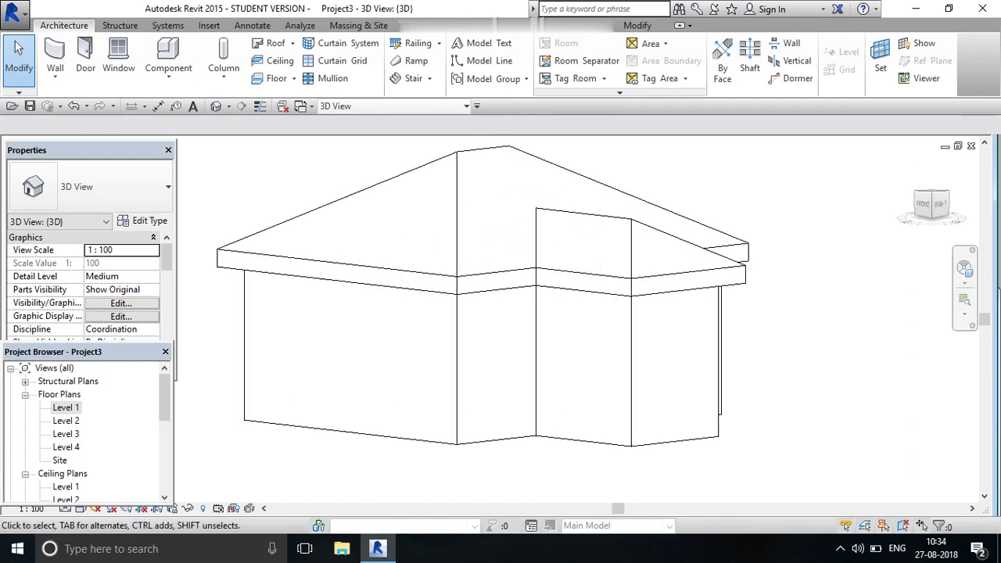
scroll(537, 323, "down", 1)
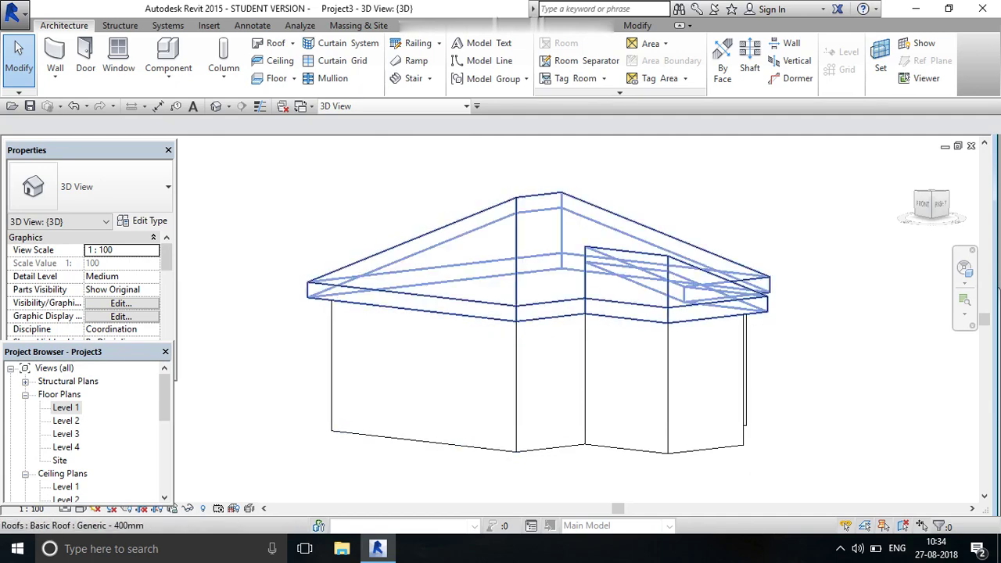
scroll(344, 289, "up", 3)
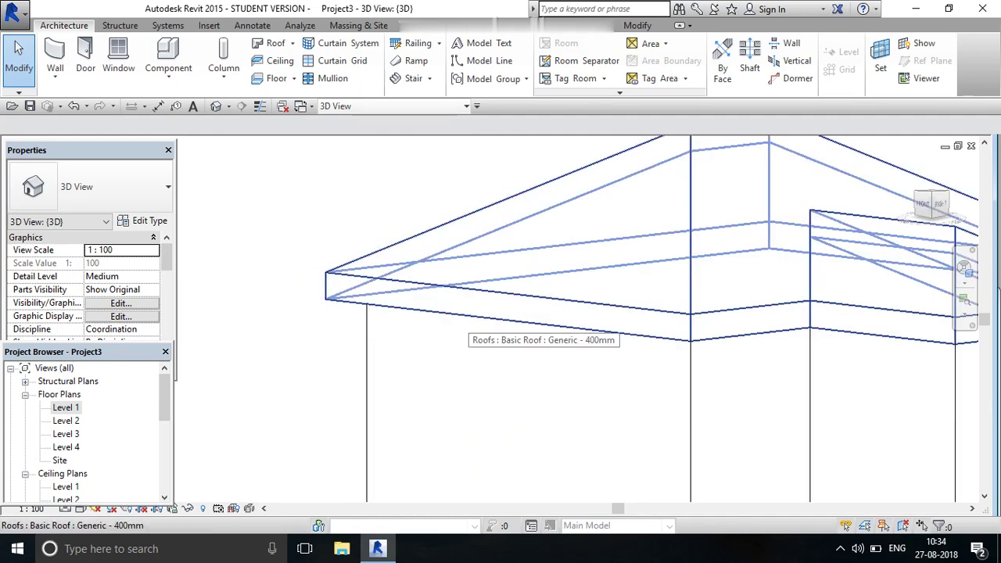
scroll(343, 286, "down", 4)
mouse_move(602, 311)
middle_mouse_down("shift")
mouse_move(548, 310)
mouse_move(602, 321)
middle_mouse_up("shift")
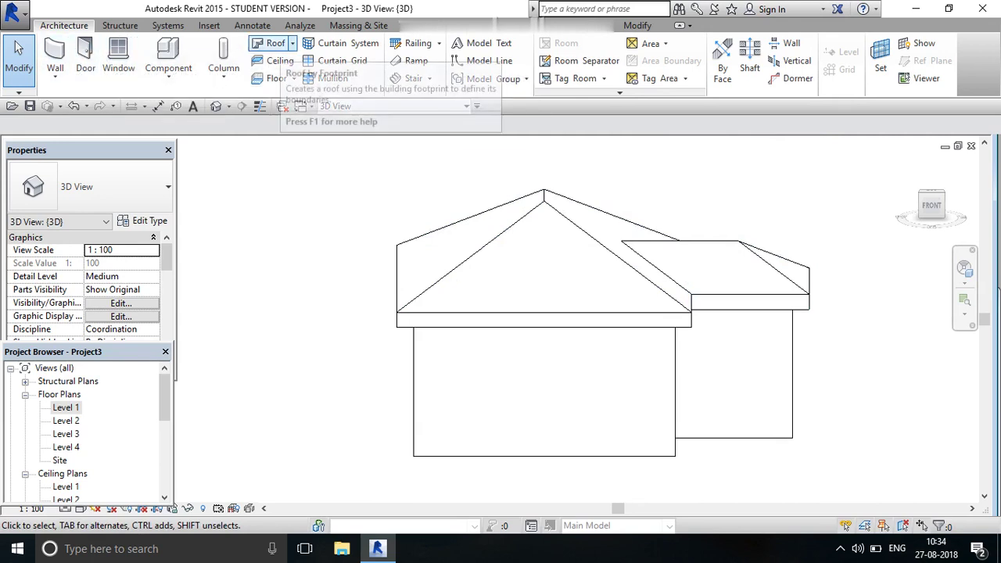
Add a roof fascia along the front eave edge and the right wing's eave edge
left_click(292, 43)
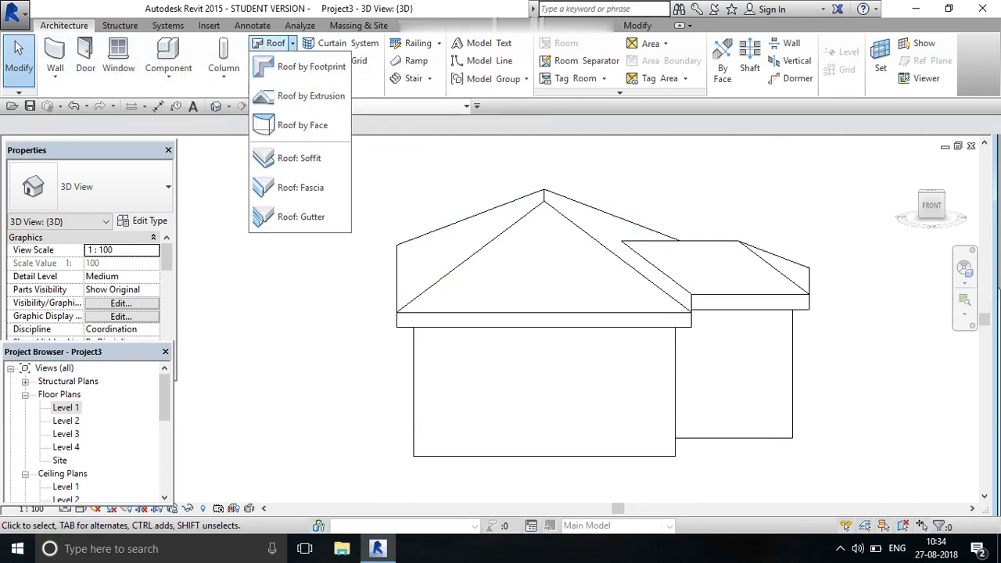
left_click(301, 186)
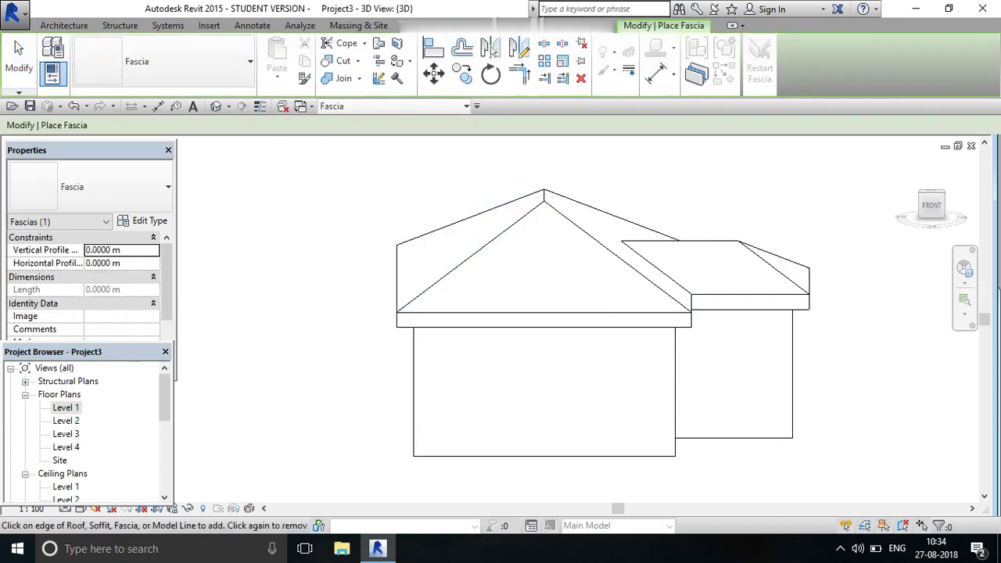
scroll(634, 366, "up", 1)
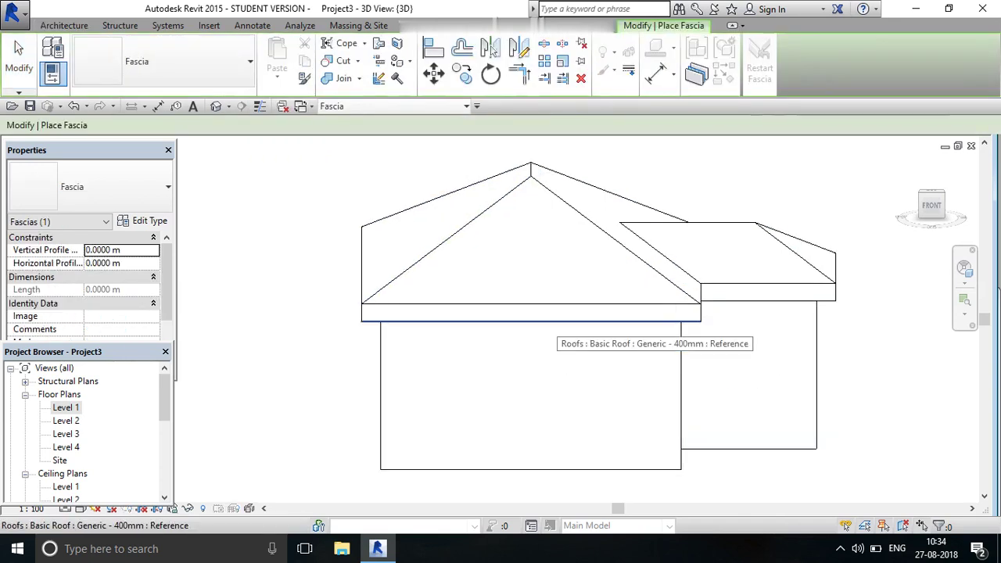
left_click(547, 320)
middle_click_drag(547, 320, 399, 297)
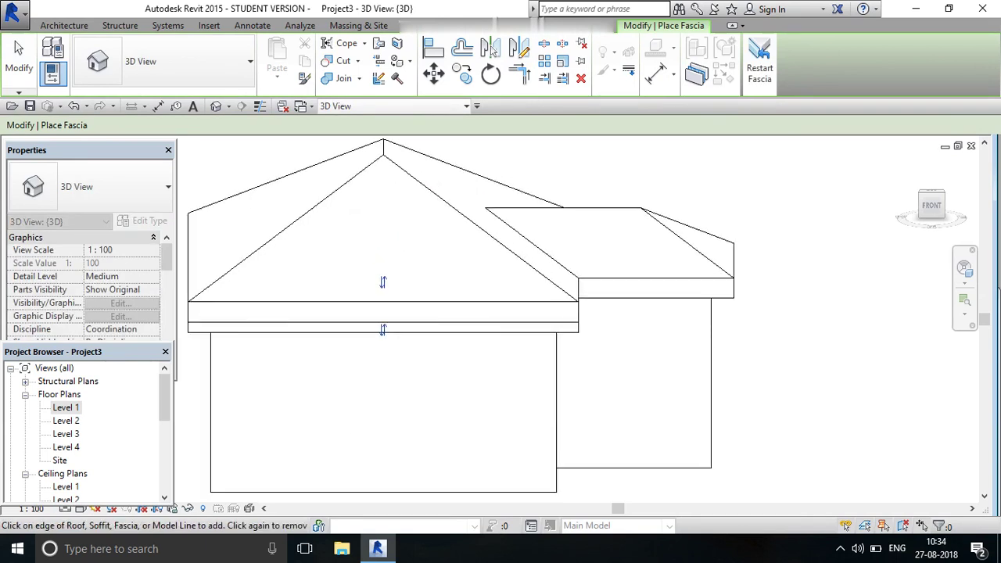
left_click(656, 298)
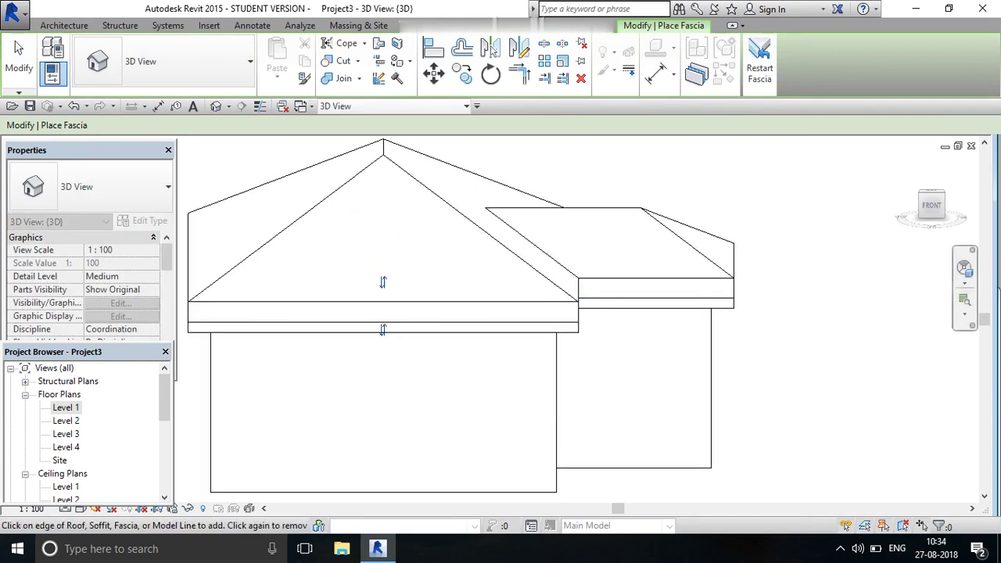
Orbit around the house to check the new fascias, then finish fascia placement
middle_click_drag(460, 298, 445, 299, "shift")
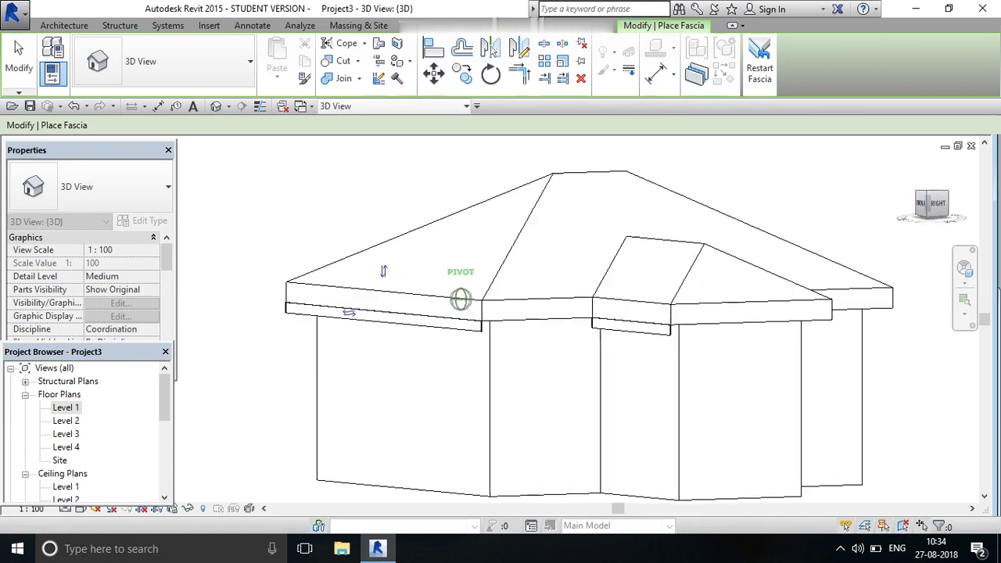
mouse_move(460, 300)
middle_mouse_down("shift")
mouse_move(512, 323)
mouse_move(594, 313)
middle_mouse_up("shift")
scroll(512, 322, "up", 3)
scroll(595, 312, "down", 1)
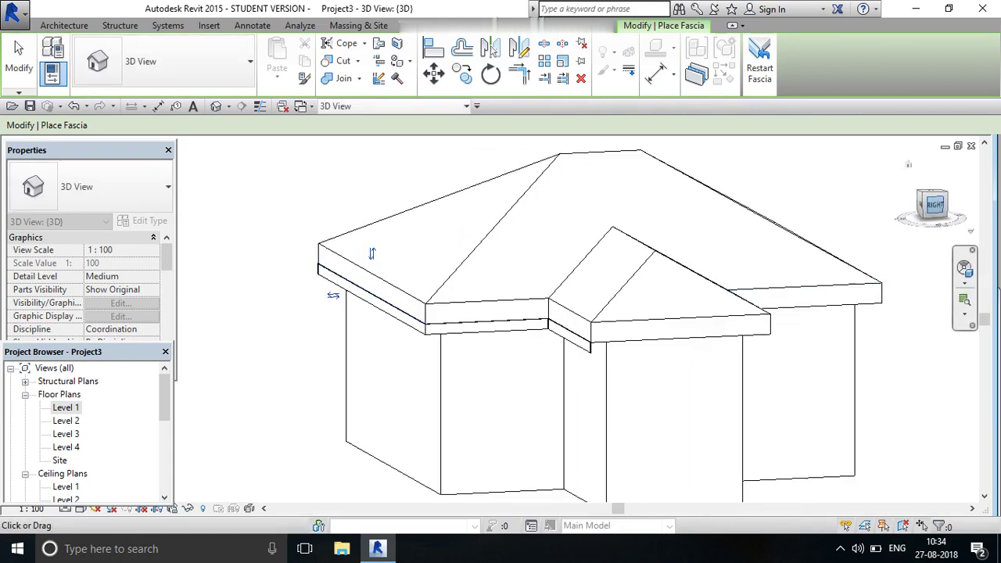
middle_click_drag(435, 288, 430, 288, "shift")
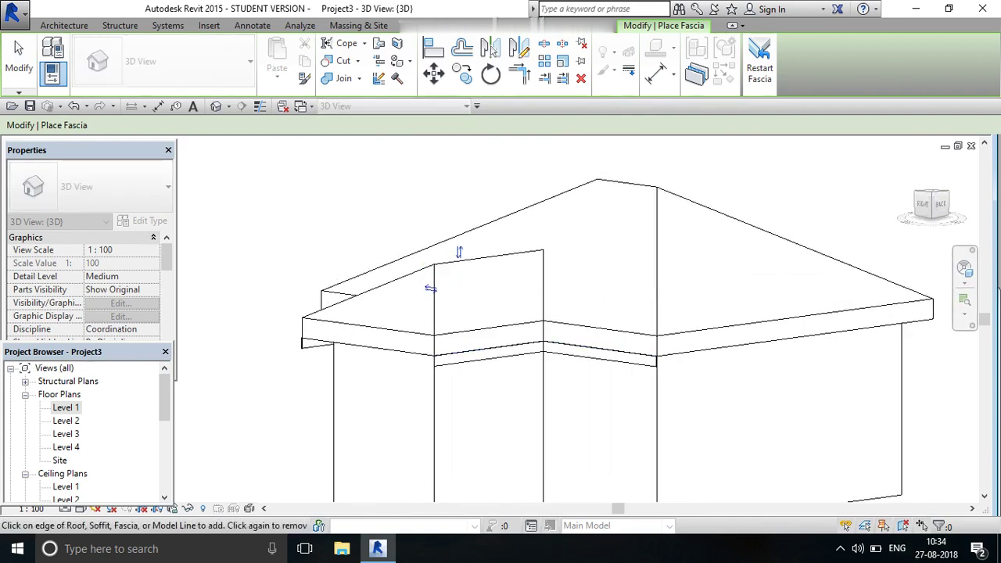
scroll(587, 305, "down", 2)
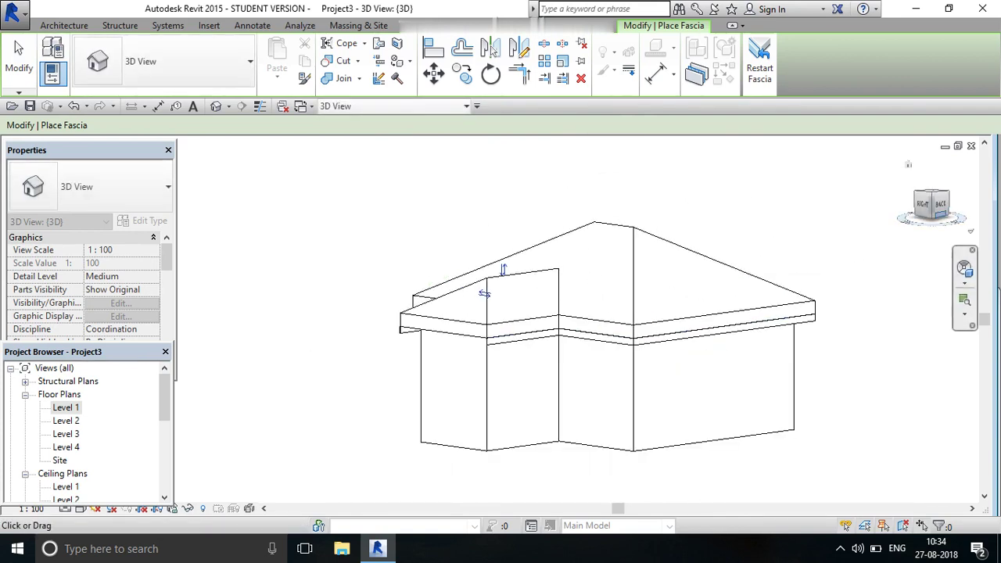
middle_click_drag(431, 288, 500, 290, "shift")
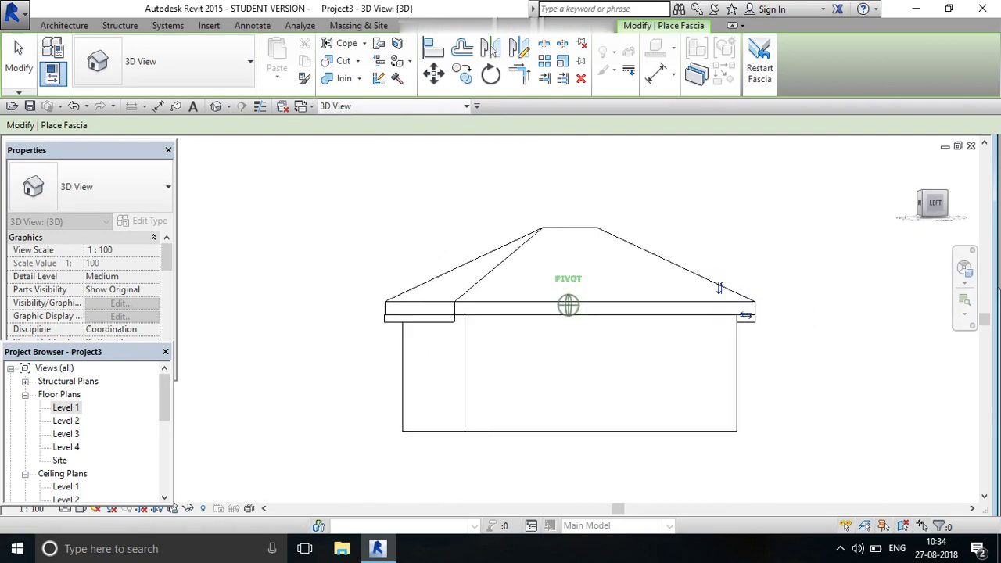
left_click(934, 202)
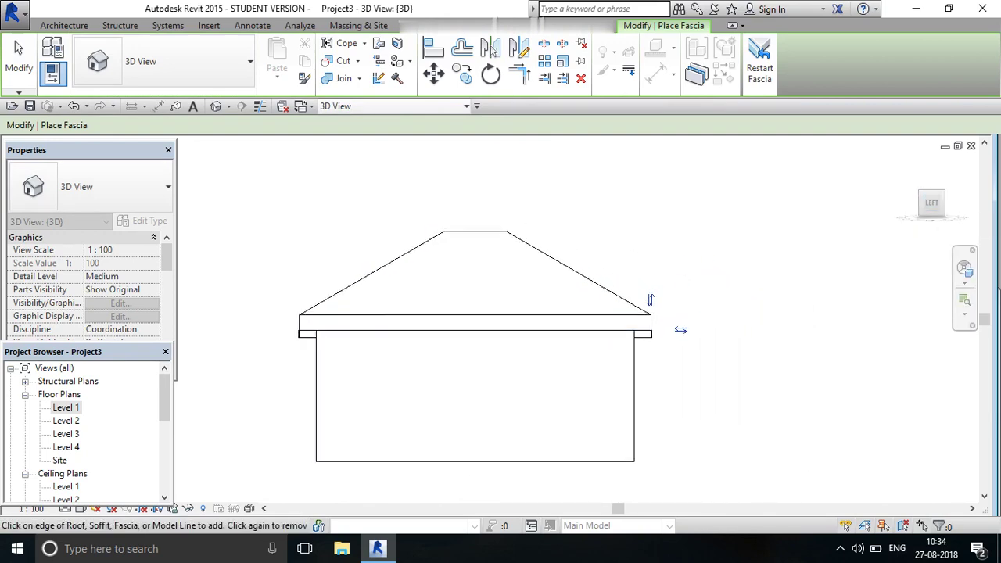
key("Escape")
left_click(516, 344)
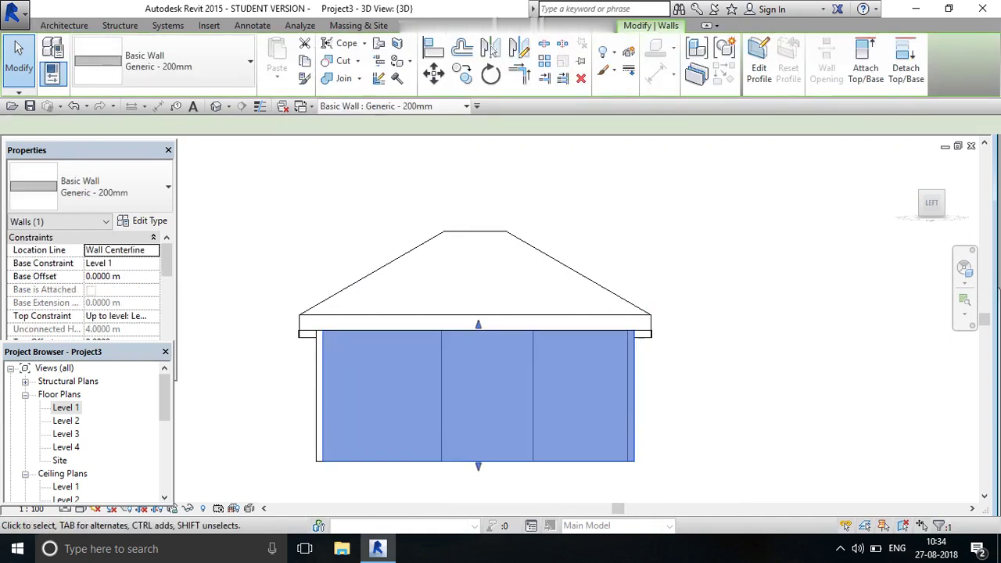
key("Escape")
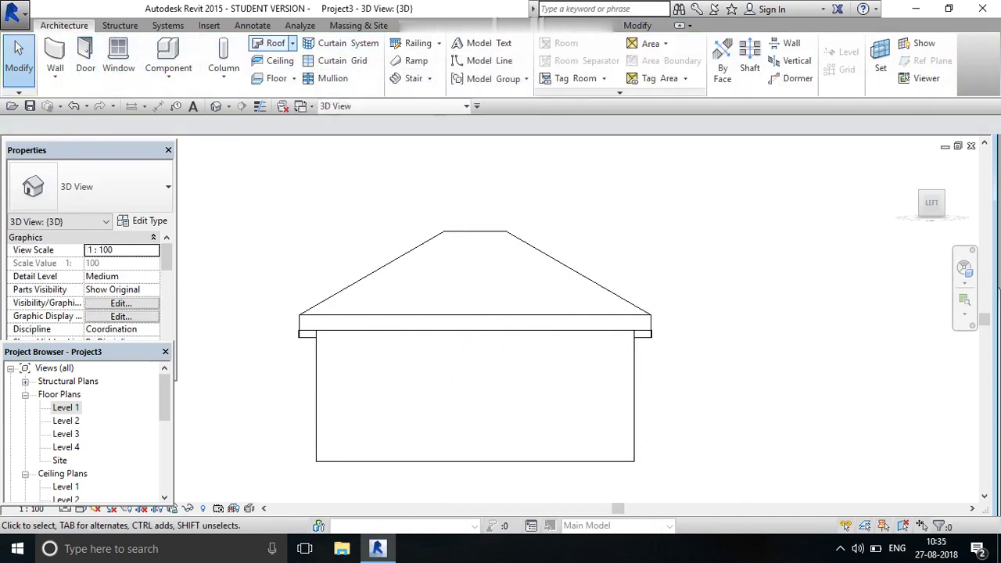
Start another fascia, cancel it, and orbit the model back to the front elevation
left_click(292, 43)
left_click(286, 157)
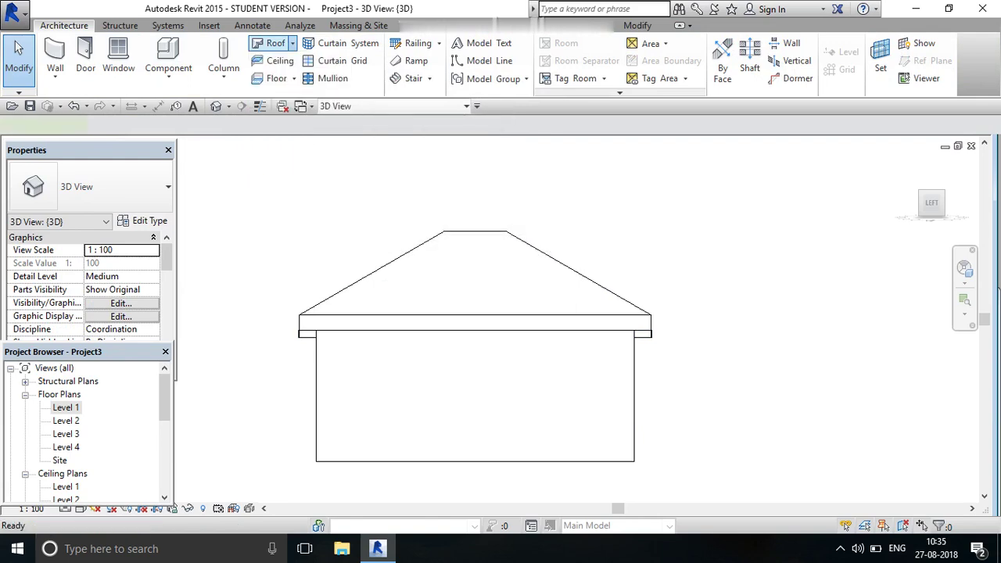
scroll(537, 291, "down", 2)
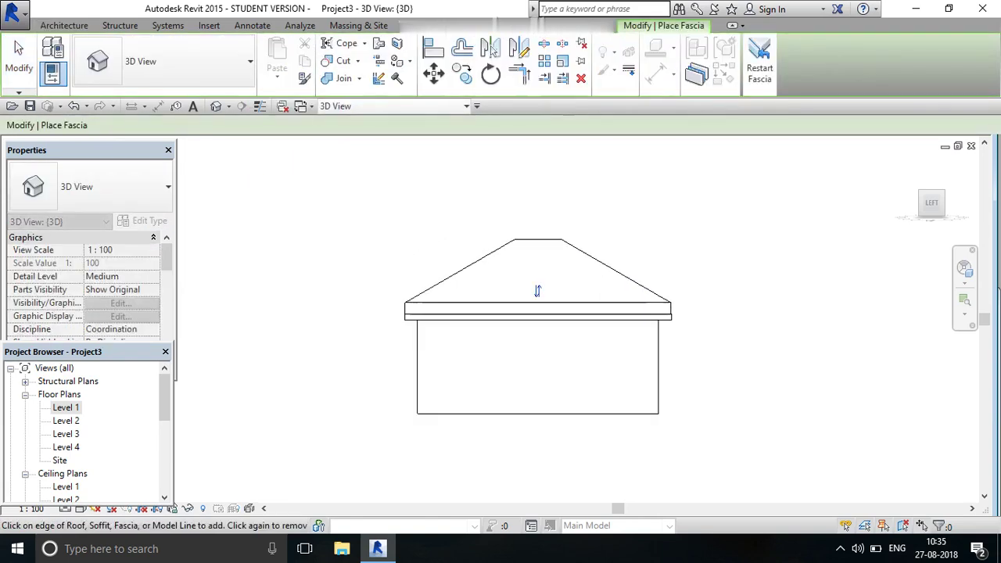
right_click(761, 222)
right_click(761, 210)
left_click(790, 214)
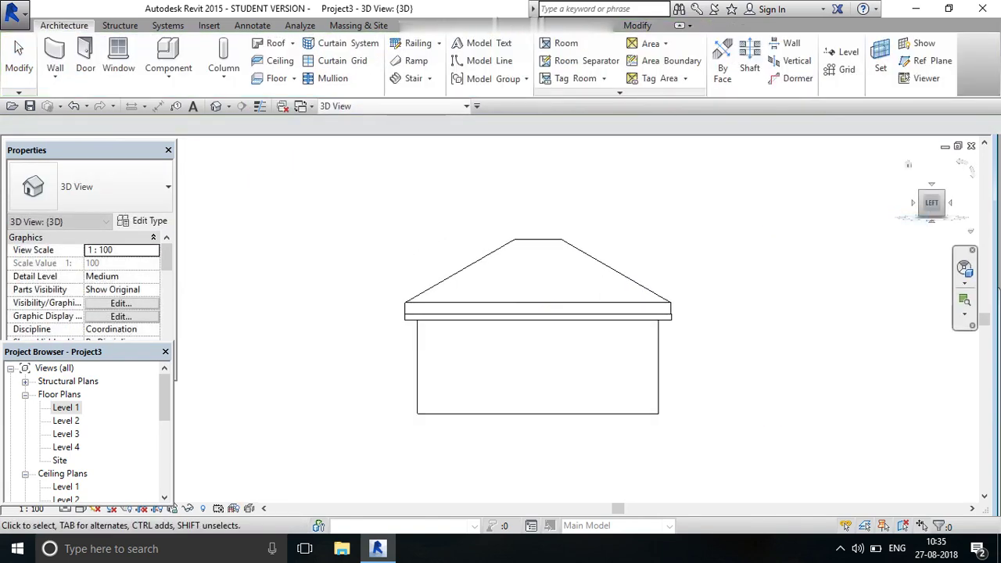
middle_click_drag(547, 305, 610, 309, "shift")
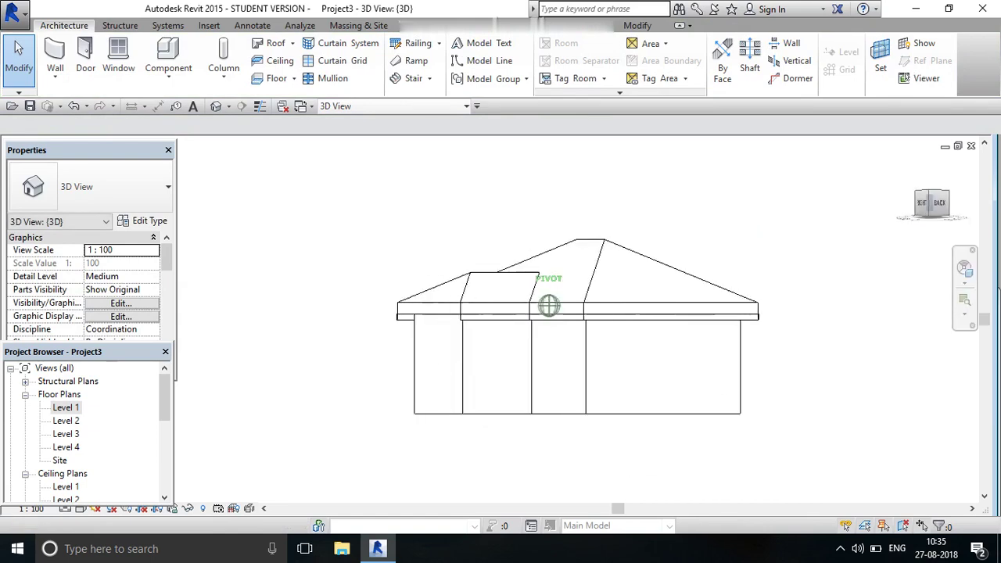
middle_click_drag(549, 305, 908, 165, "shift")
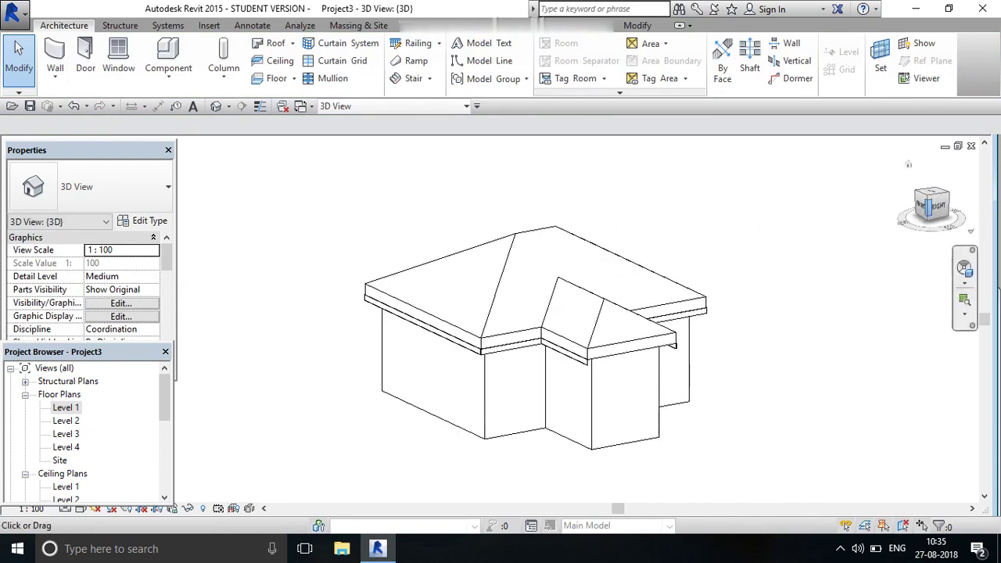
scroll(500, 328, "up", 2)
mouse_move(579, 297)
middle_mouse_down("shift")
mouse_move(586, 293)
mouse_move(539, 320)
mouse_move(500, 327)
middle_mouse_up("shift")
scroll(586, 313, "down", 2)
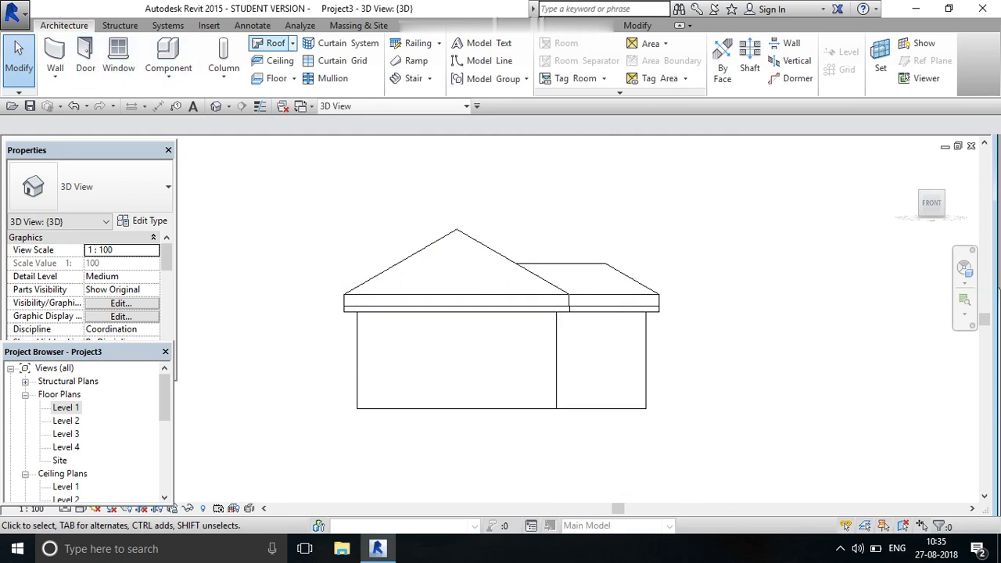
Start the roof gutter tool and place a gutter along the first fascia's lower edge
left_click(292, 43)
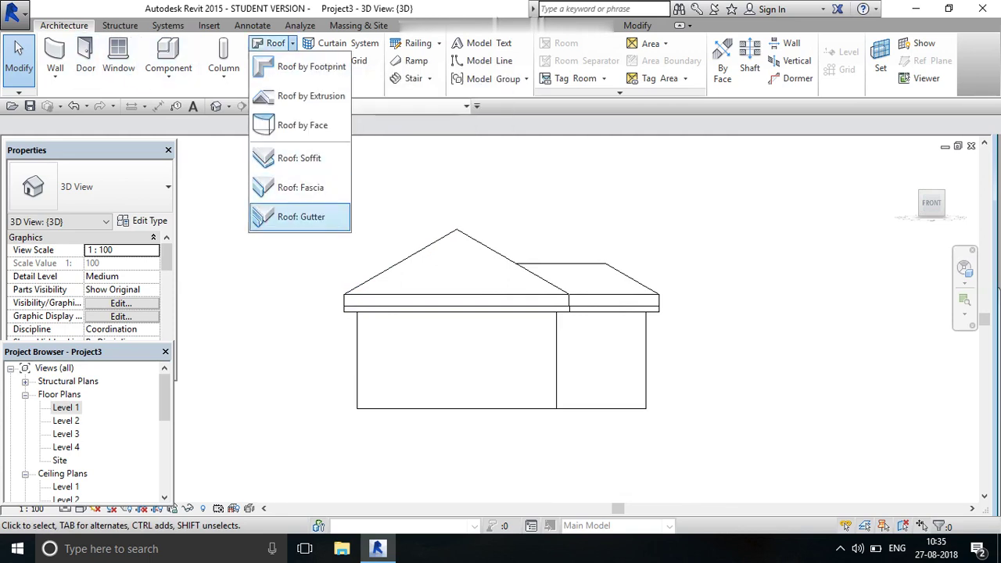
left_click(301, 217)
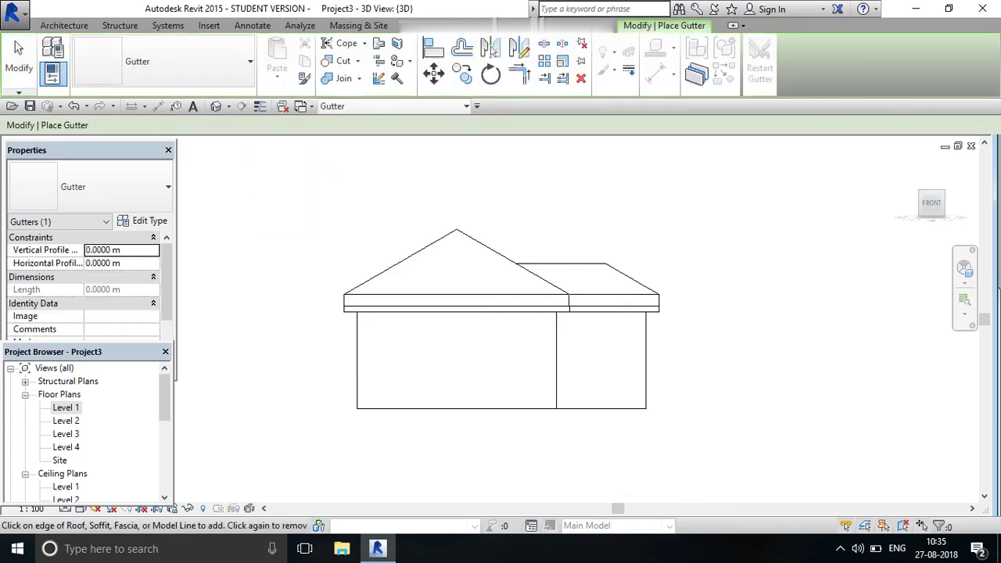
scroll(395, 313, "up", 3)
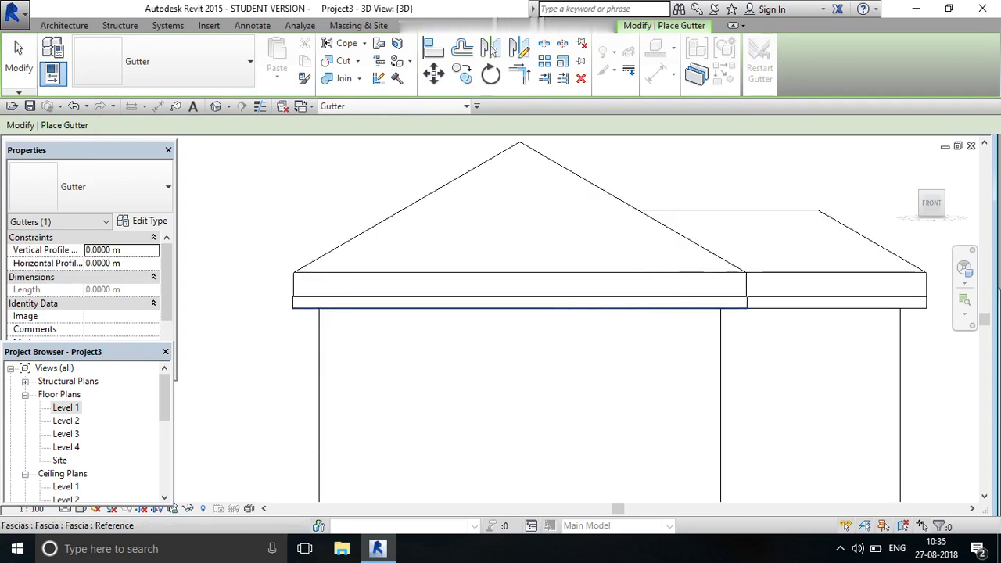
scroll(399, 315, "up", 2)
scroll(398, 315, "up", 1)
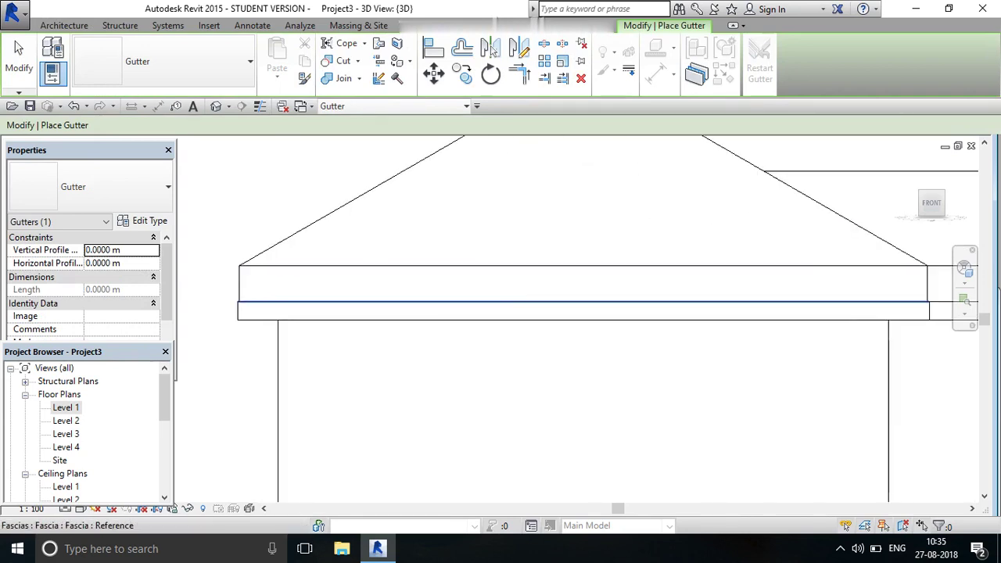
scroll(324, 317, "up", 1)
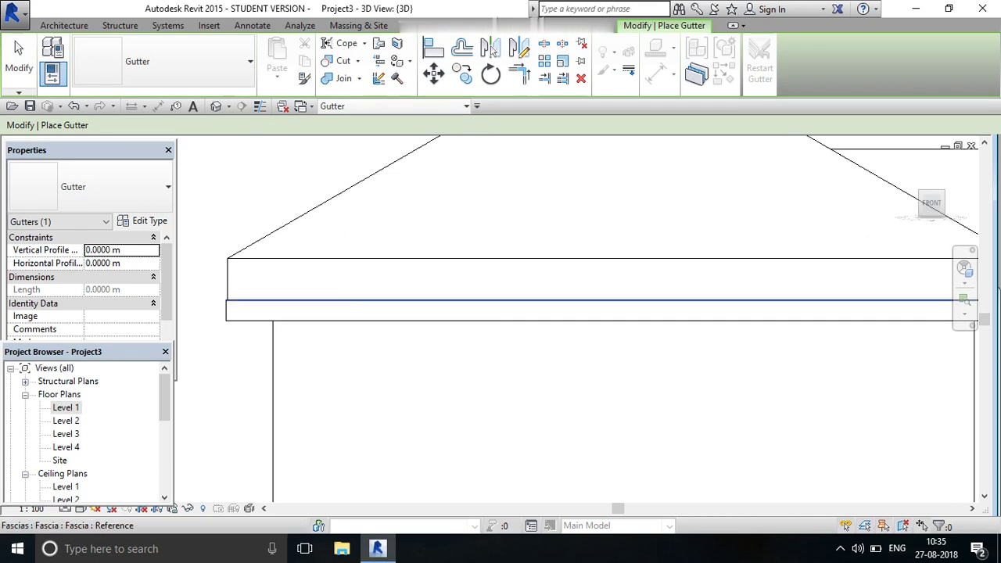
left_click(354, 302)
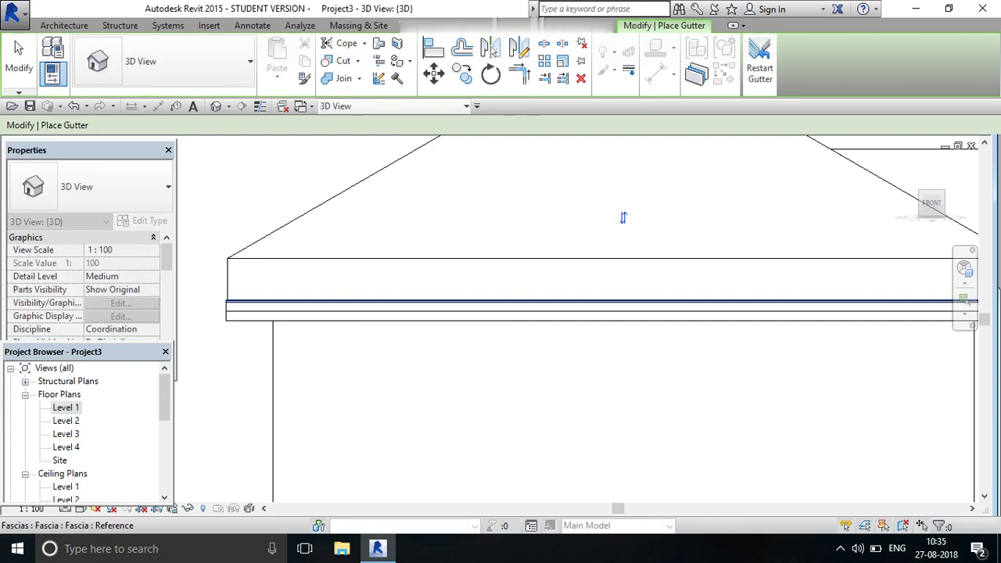
scroll(621, 210, "down", 2)
scroll(507, 247, "up", 2)
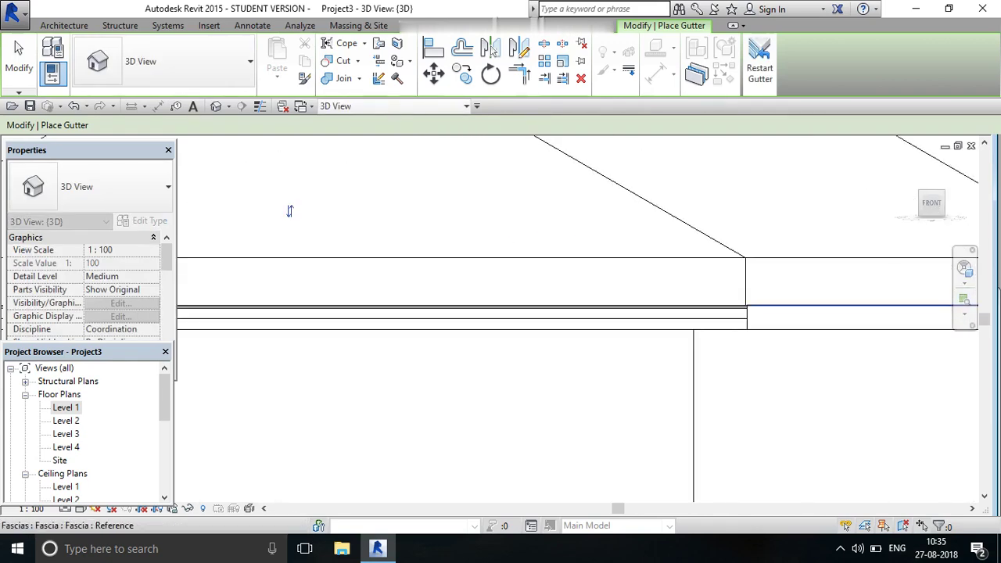
scroll(290, 209, "down", 2)
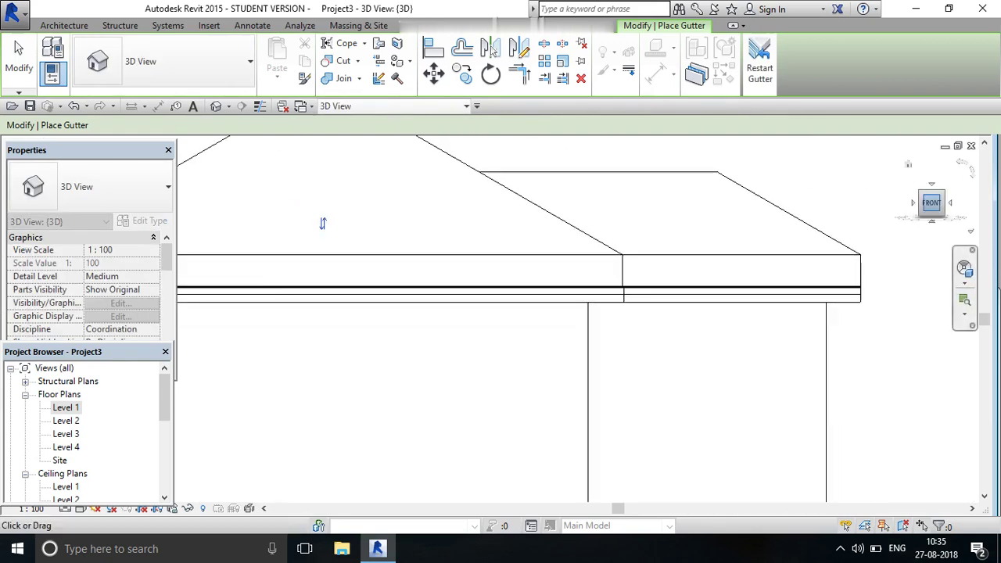
From the back of the house, add gutters along the left, middle and right fascias
middle_click_drag(324, 224, 267, 210, "shift")
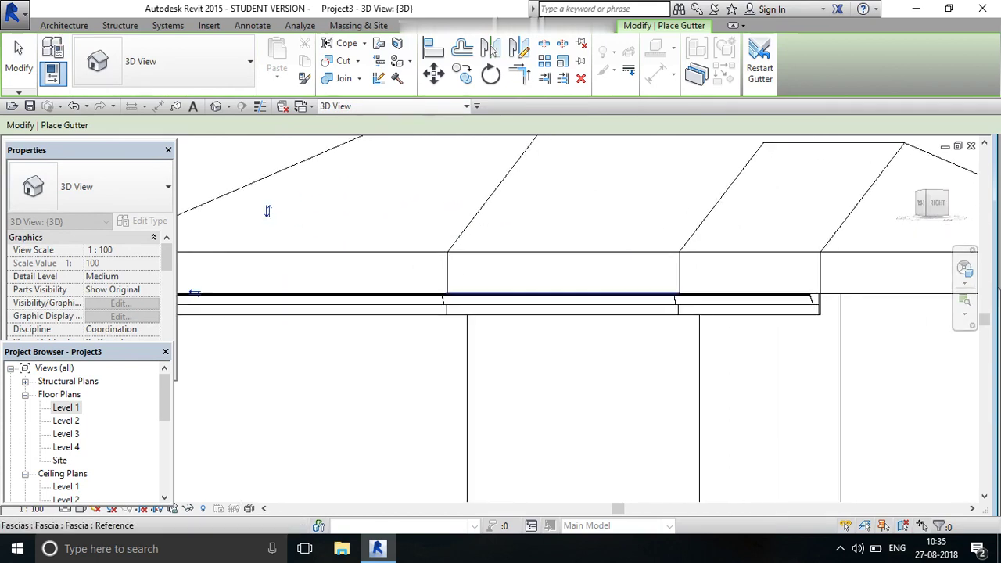
scroll(268, 210, "down", 2)
scroll(384, 227, "down", 2)
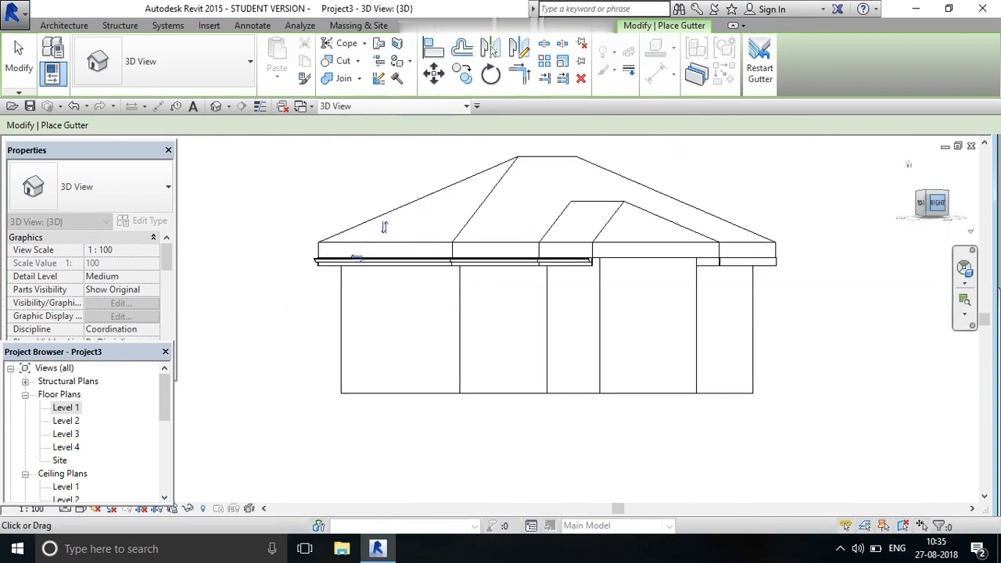
middle_click_drag(384, 227, 483, 223, "shift")
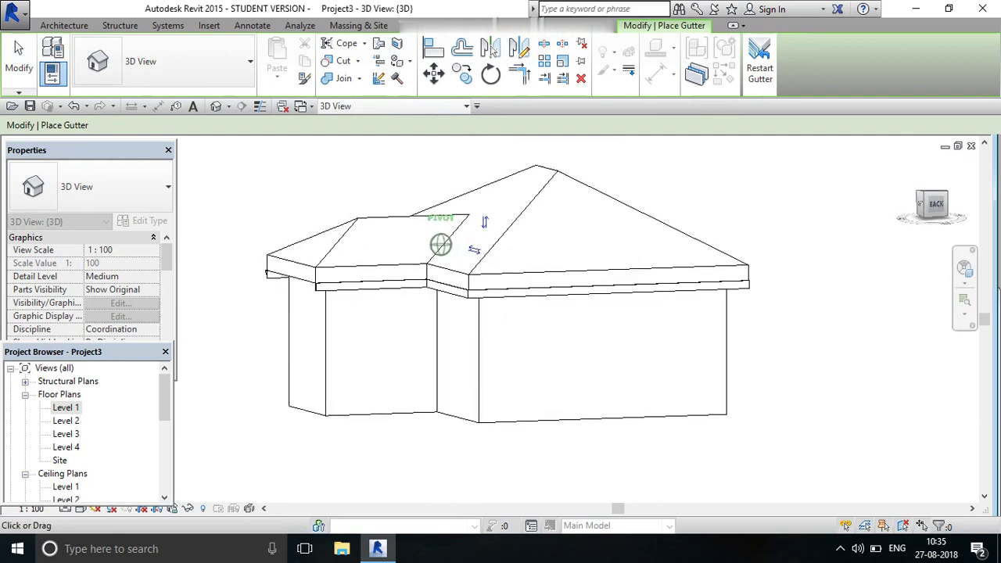
scroll(375, 283, "up", 2)
scroll(376, 283, "up", 2)
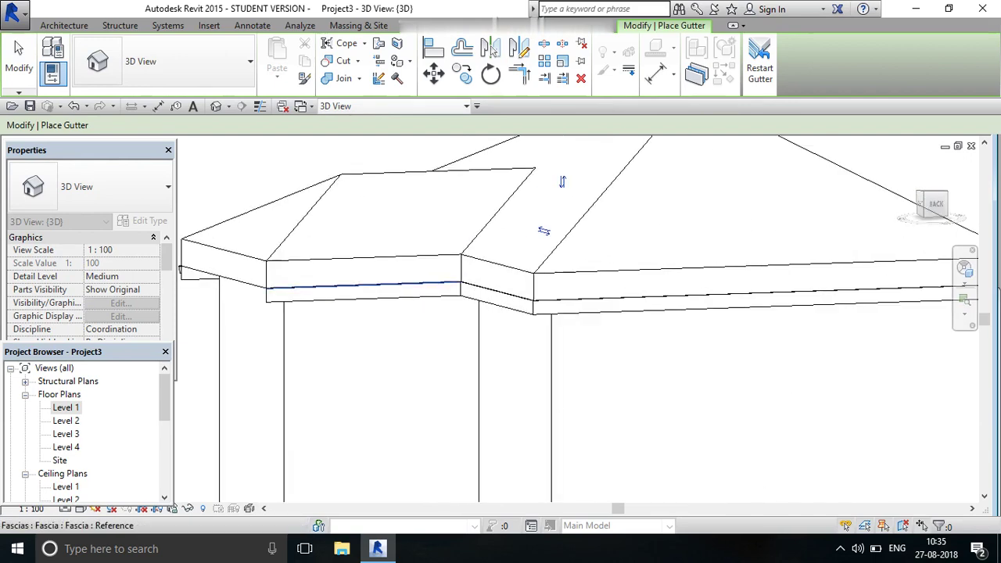
left_click(367, 285)
scroll(426, 288, "up", 2)
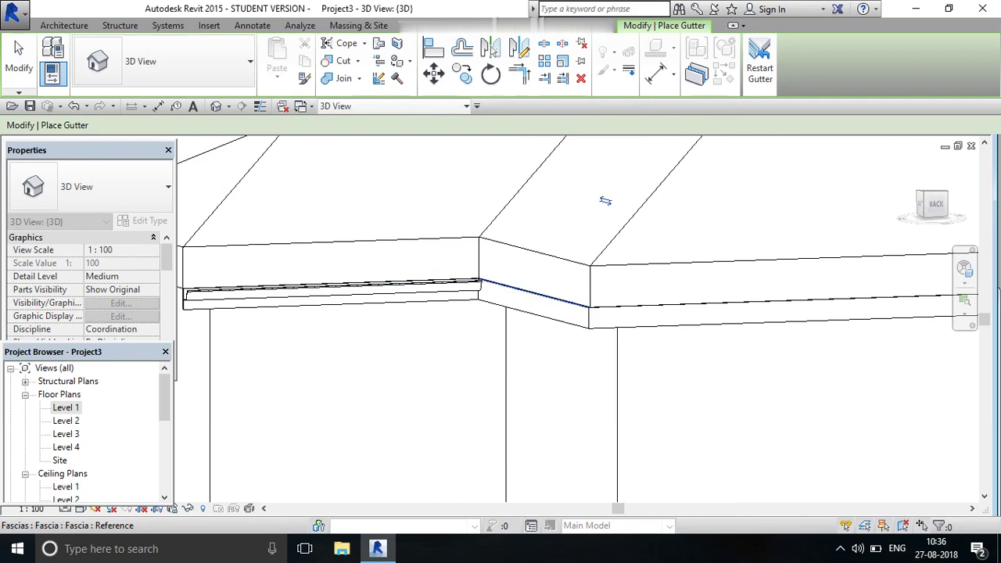
left_click(605, 201)
middle_click_drag(605, 201, 532, 190)
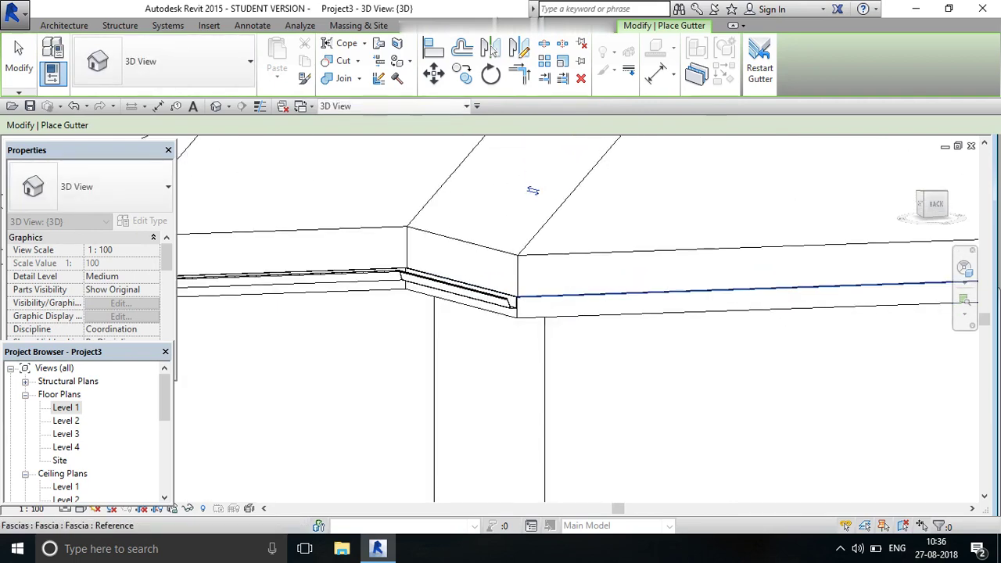
left_click(533, 191)
Viewing the house's left side, add a gutter along the front fascia
scroll(477, 228, "down", 2)
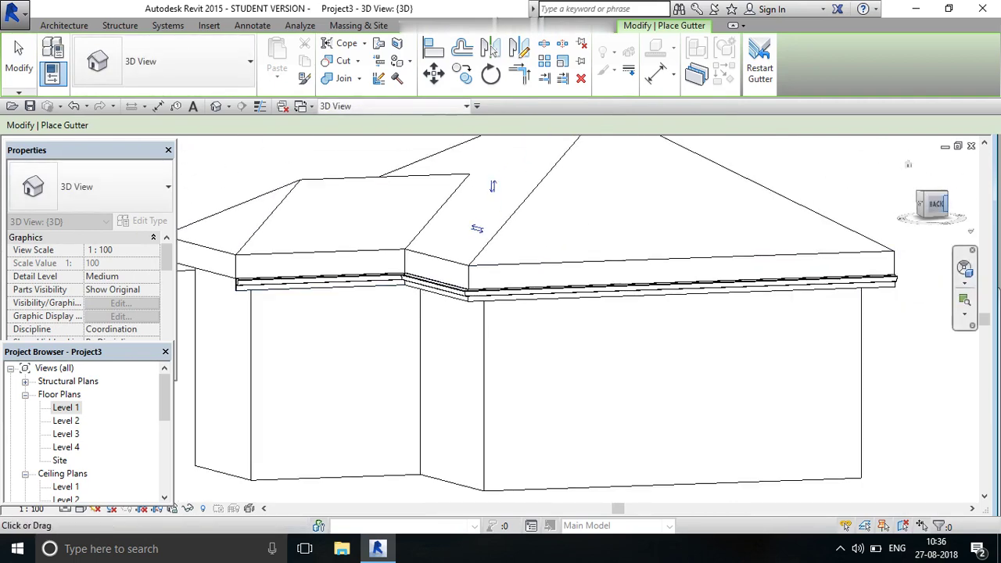
left_click(944, 205)
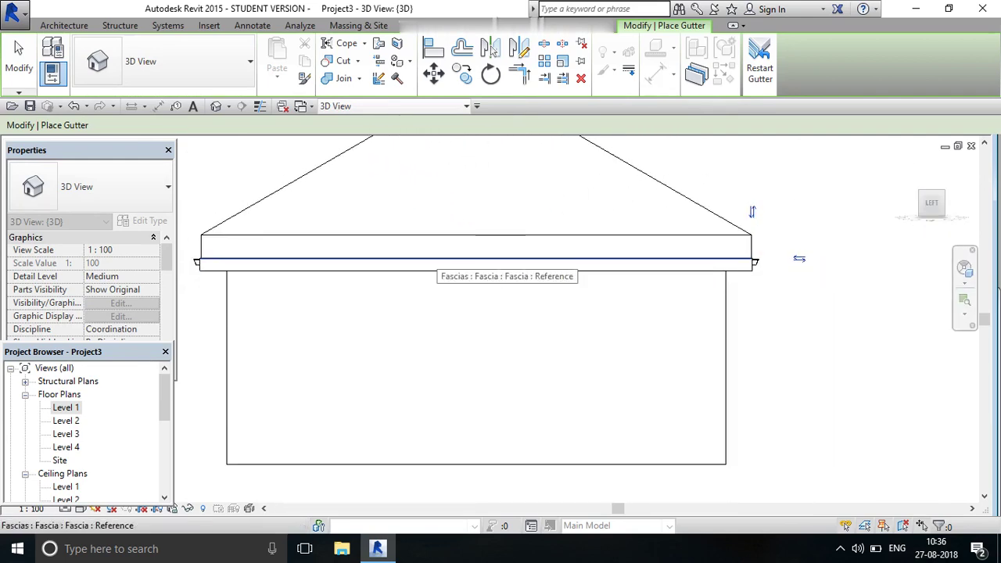
left_click(438, 263)
scroll(686, 270, "down", 2)
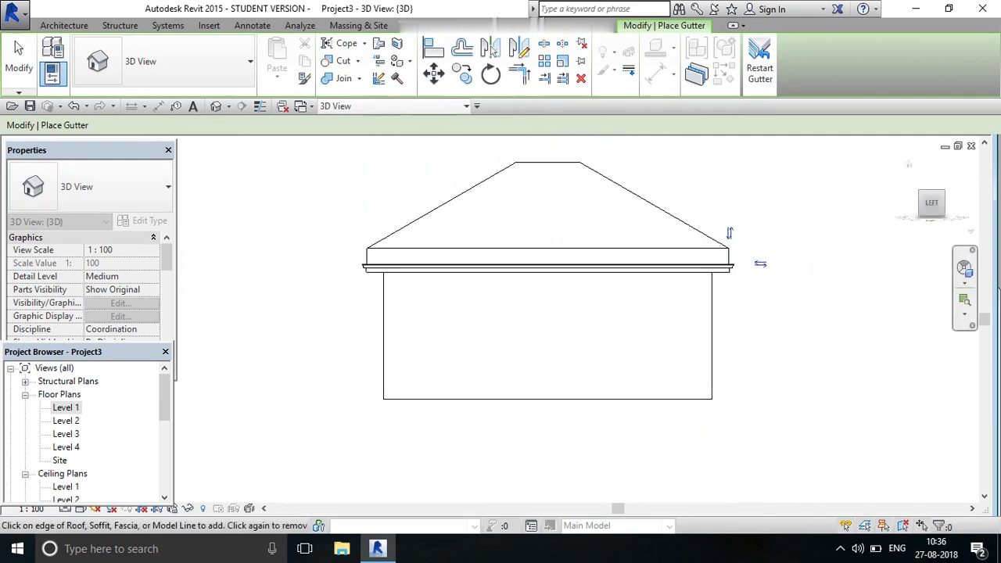
mouse_move(931, 202)
left_mouse_down()
mouse_move(868, 205)
mouse_move(899, 226)
left_mouse_up()
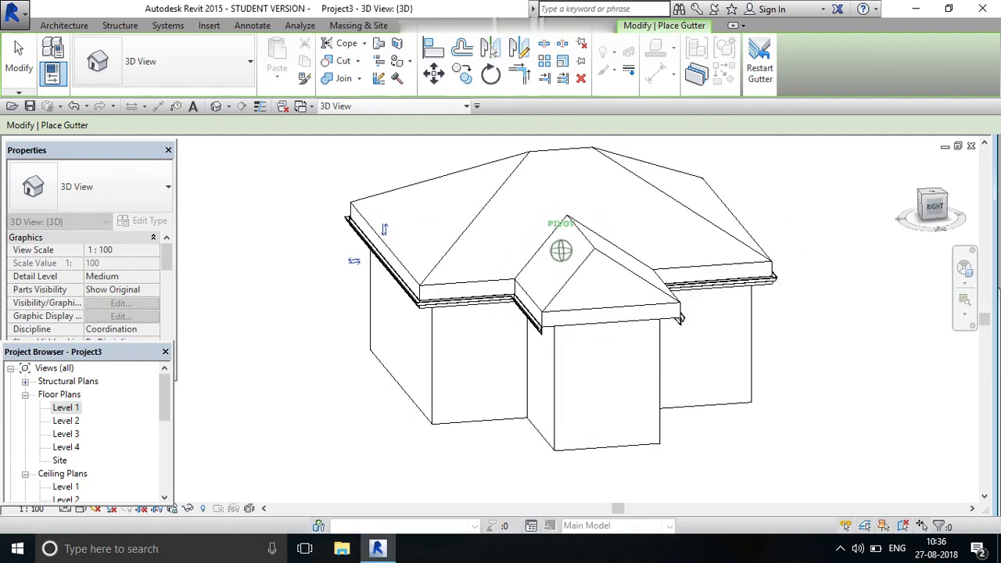
scroll(443, 302, "up", 3)
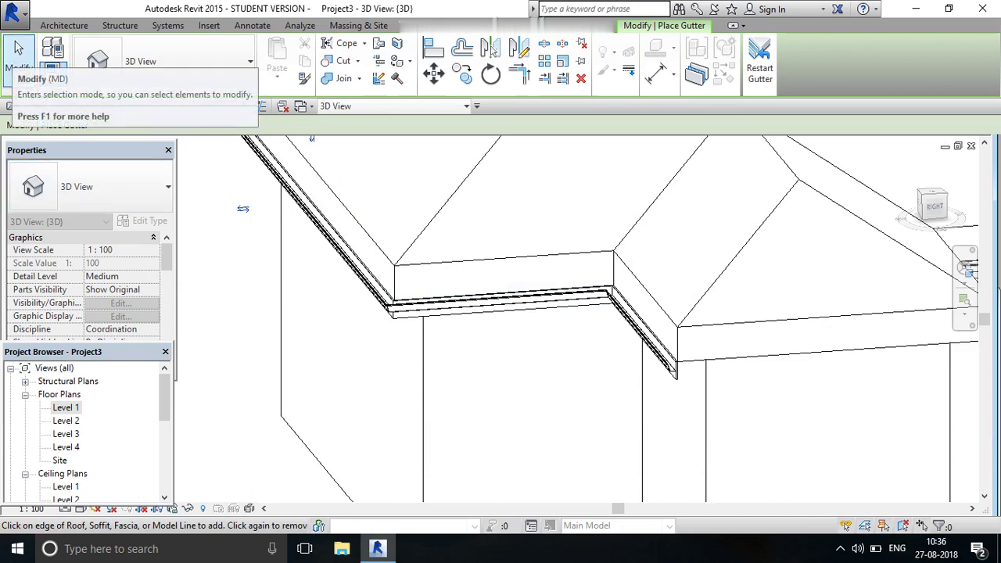
End gutter placement and switch the 3D view to the Realistic visual style
left_click(19, 51)
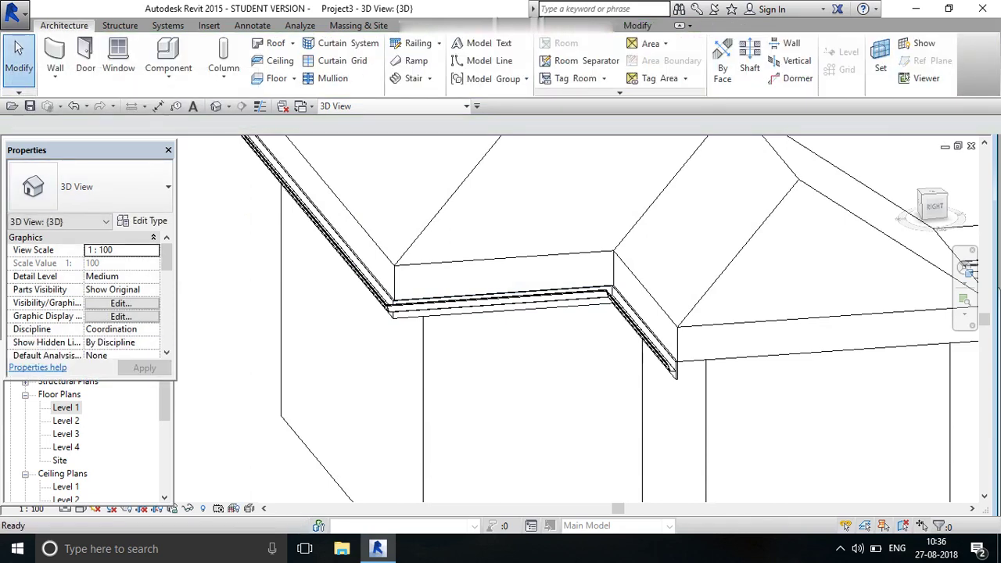
left_click(82, 508)
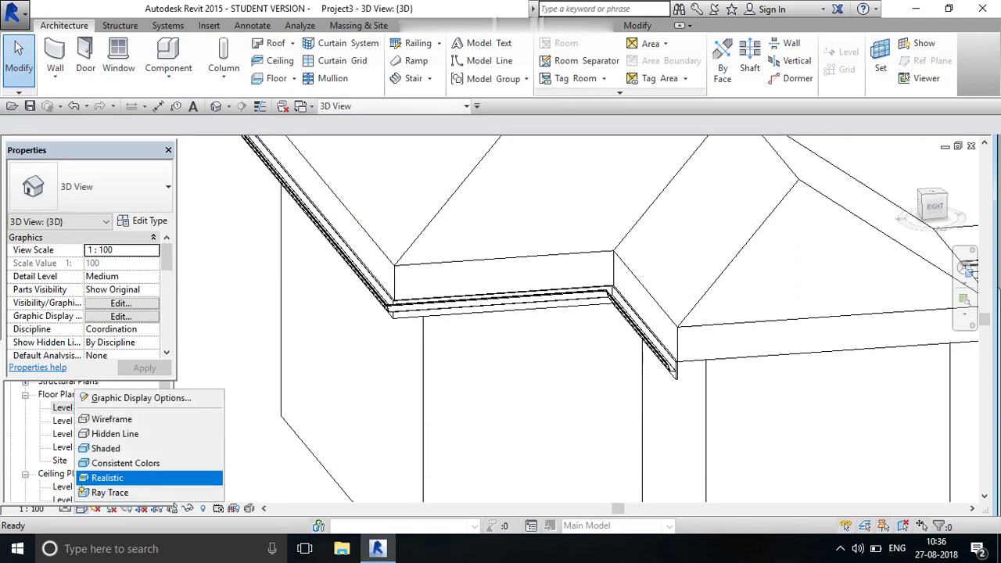
left_click(108, 478)
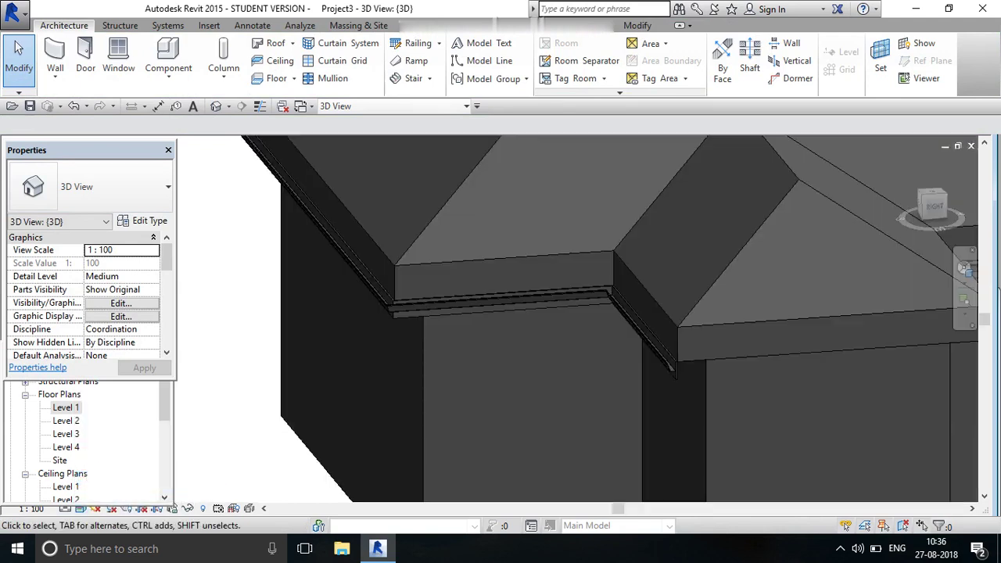
Zoom in on the gutter corner and select the fascia there
scroll(681, 353, "up", 2)
scroll(680, 353, "up", 2)
scroll(626, 352, "up", 2)
scroll(626, 352, "down", 3)
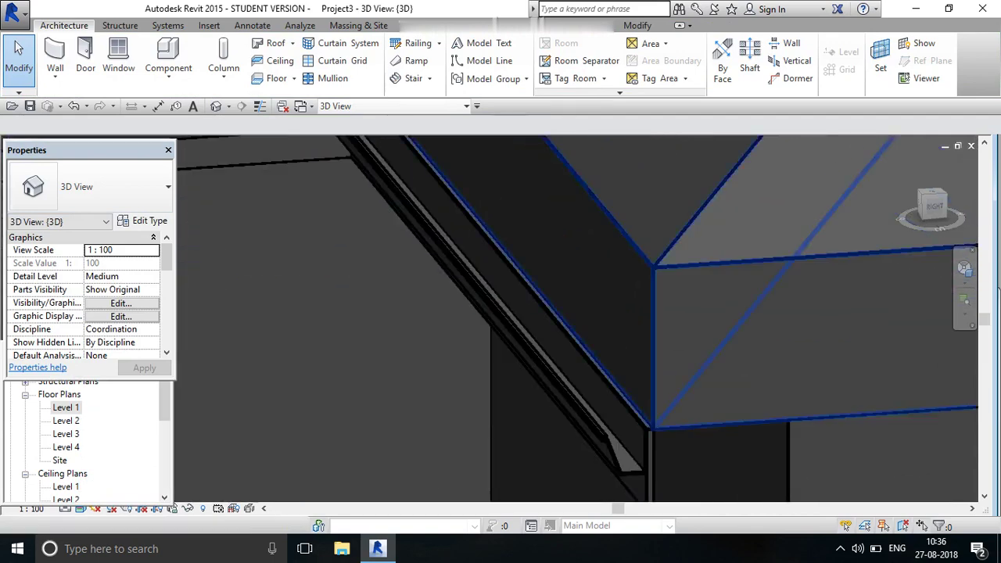
scroll(626, 352, "up", 3)
scroll(616, 400, "up", 1)
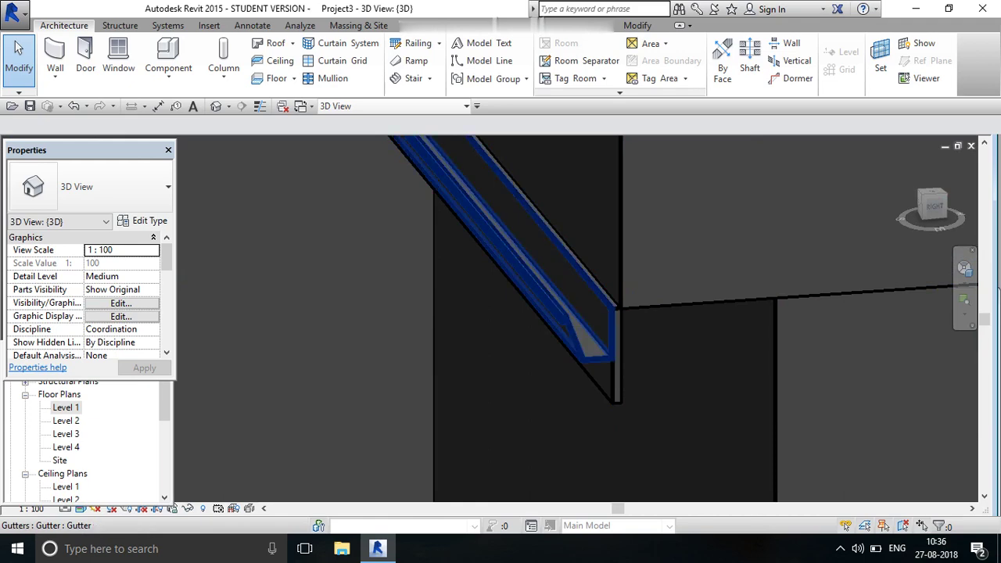
scroll(559, 329, "up", 3)
scroll(559, 328, "up", 2)
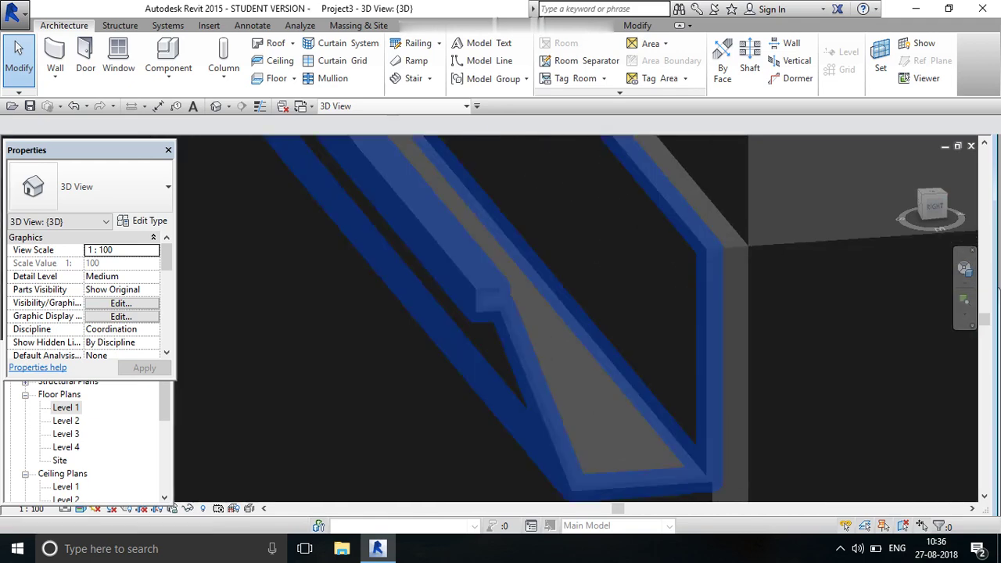
scroll(559, 328, "down", 2)
scroll(559, 328, "down", 1)
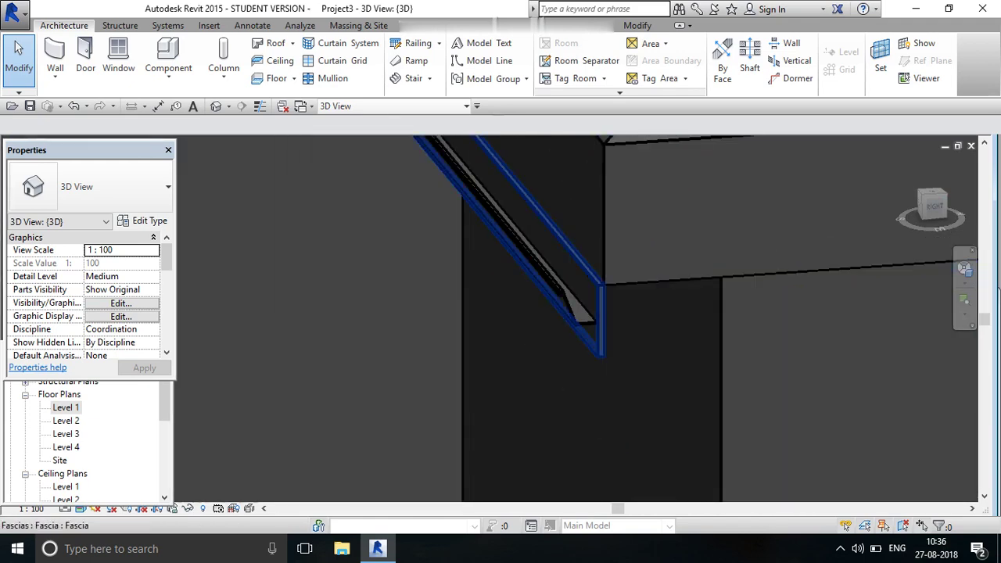
left_click(547, 258)
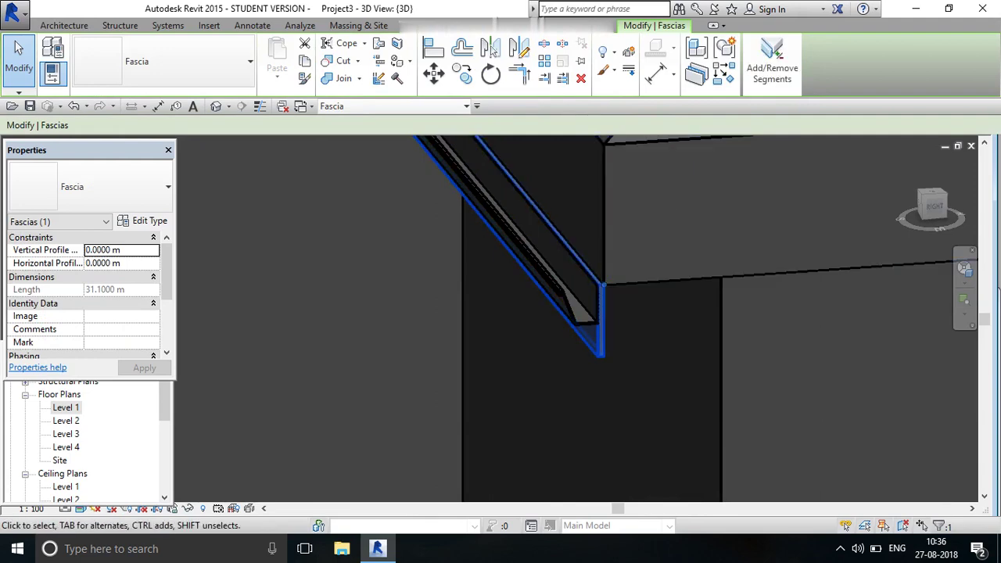
In the fascia's Type Properties, keep the current profile and apply Oak Flooring as the material
left_click(143, 220)
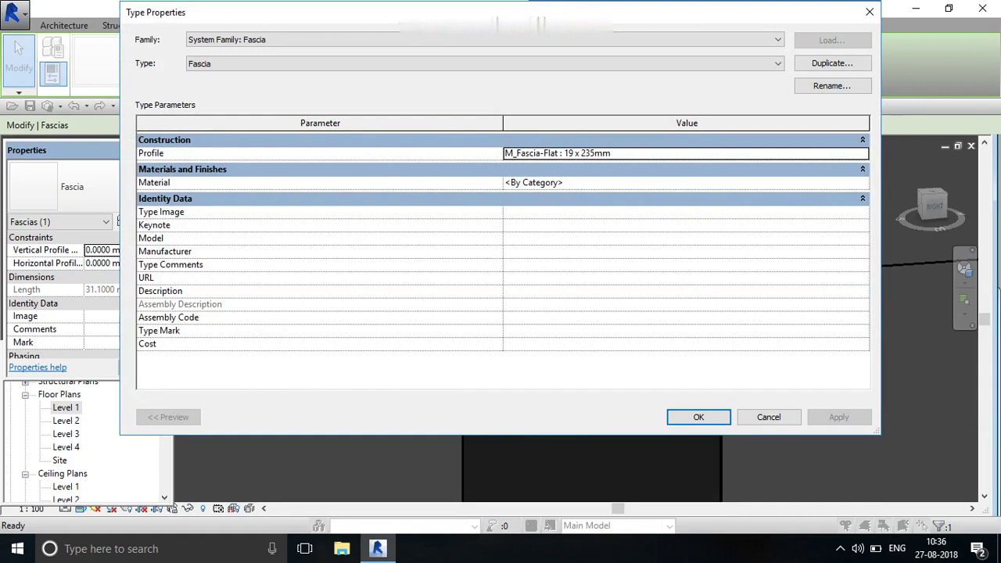
left_click(681, 153)
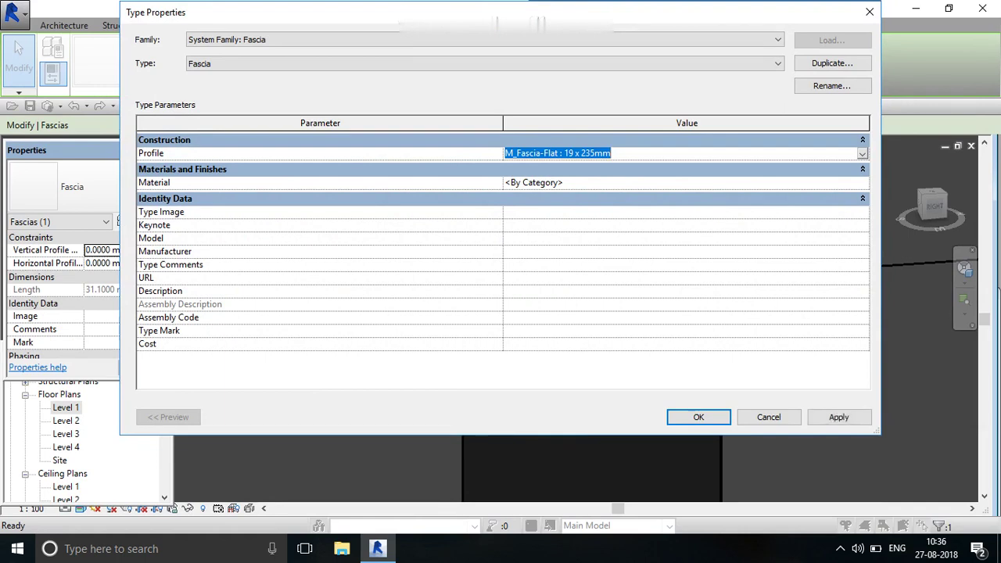
left_click(862, 153)
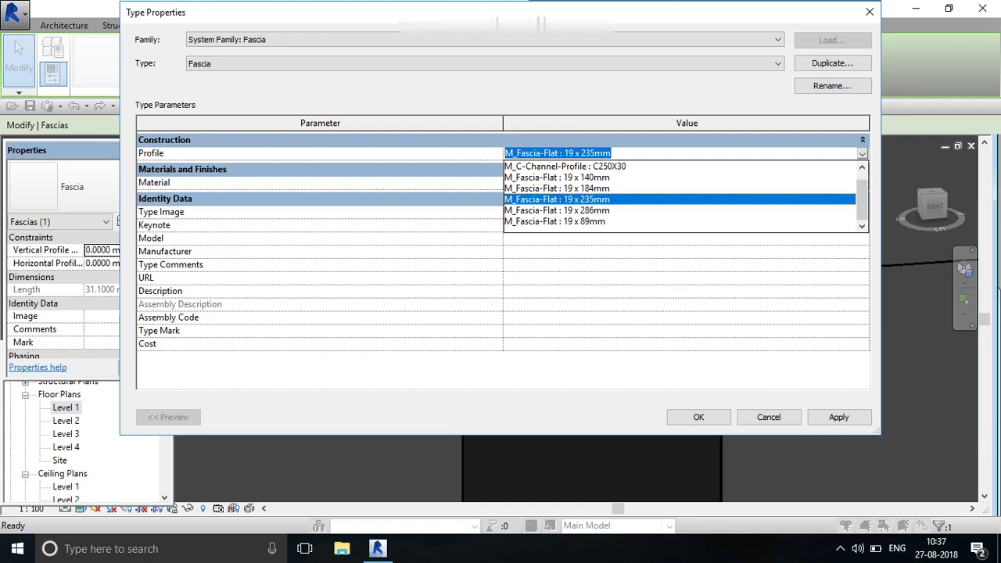
key("Return")
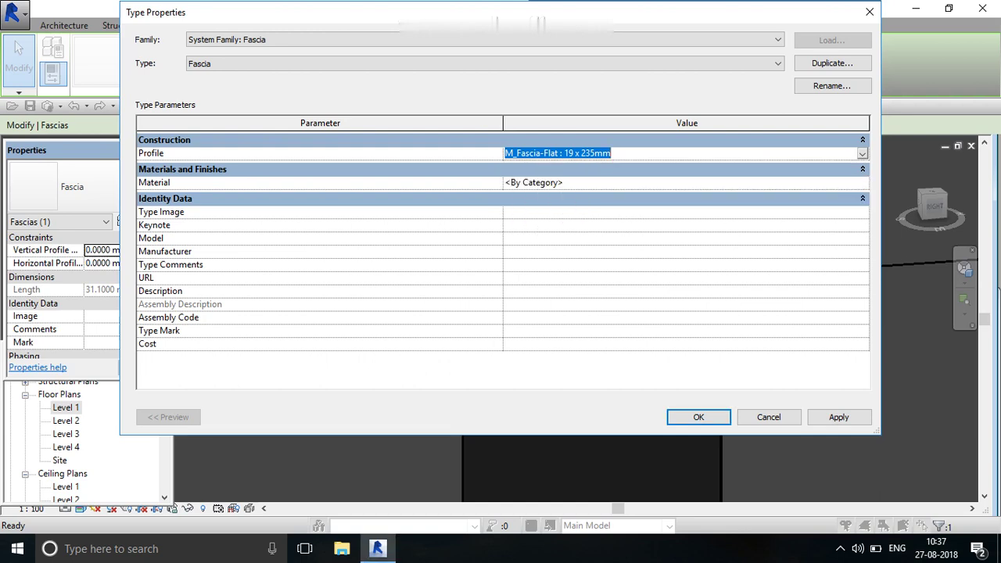
left_click(534, 183)
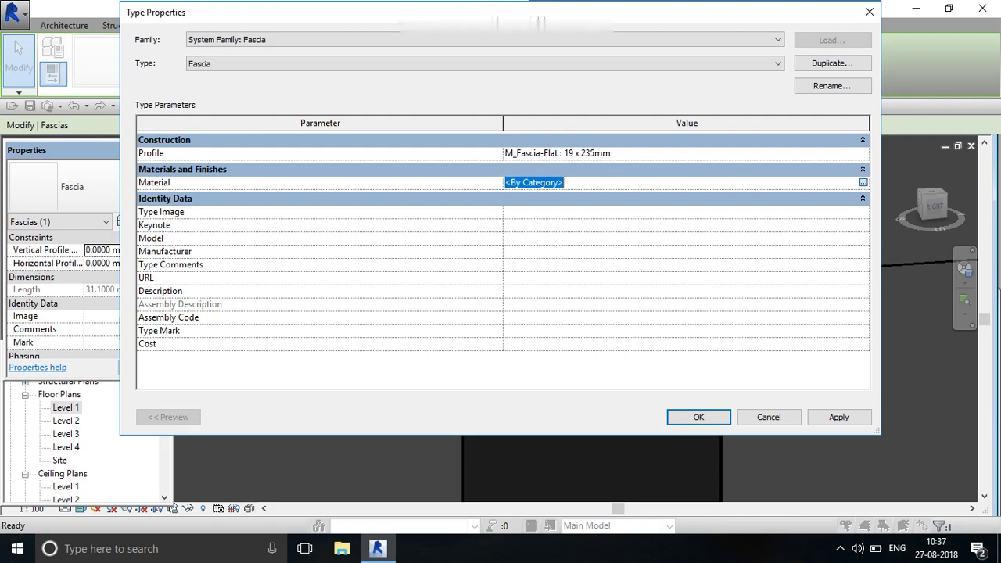
left_click(862, 182)
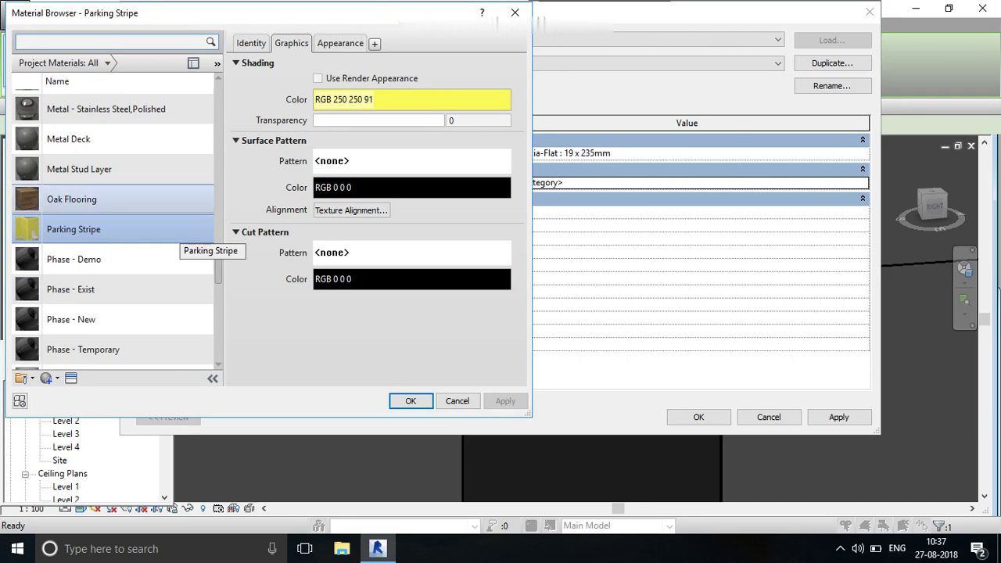
left_click(117, 200)
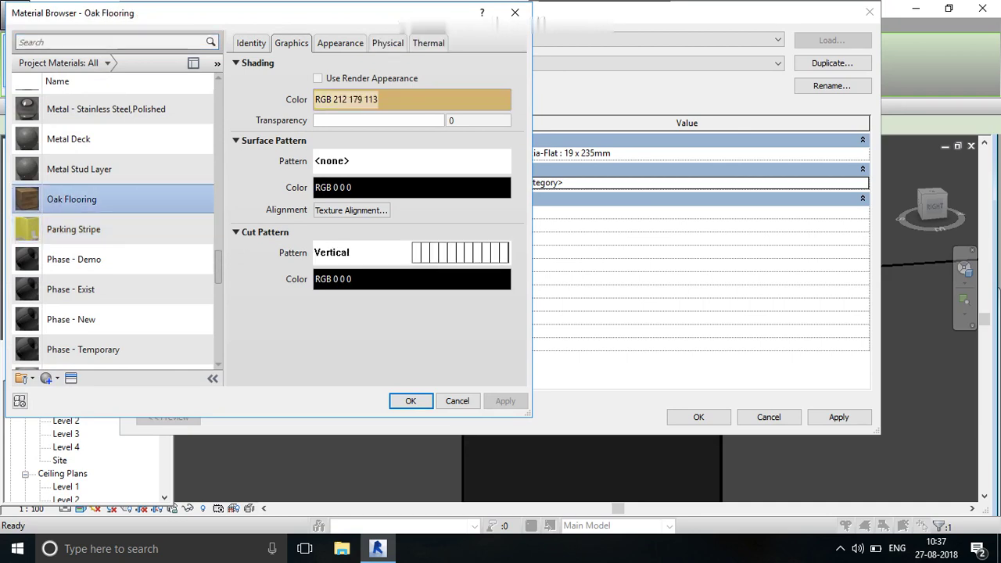
left_click(411, 400)
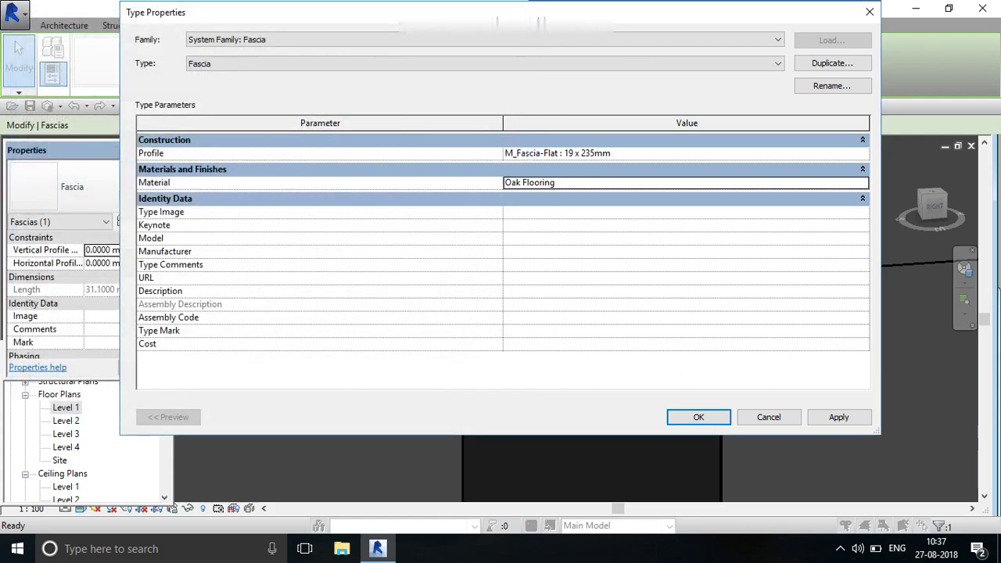
left_click(838, 416)
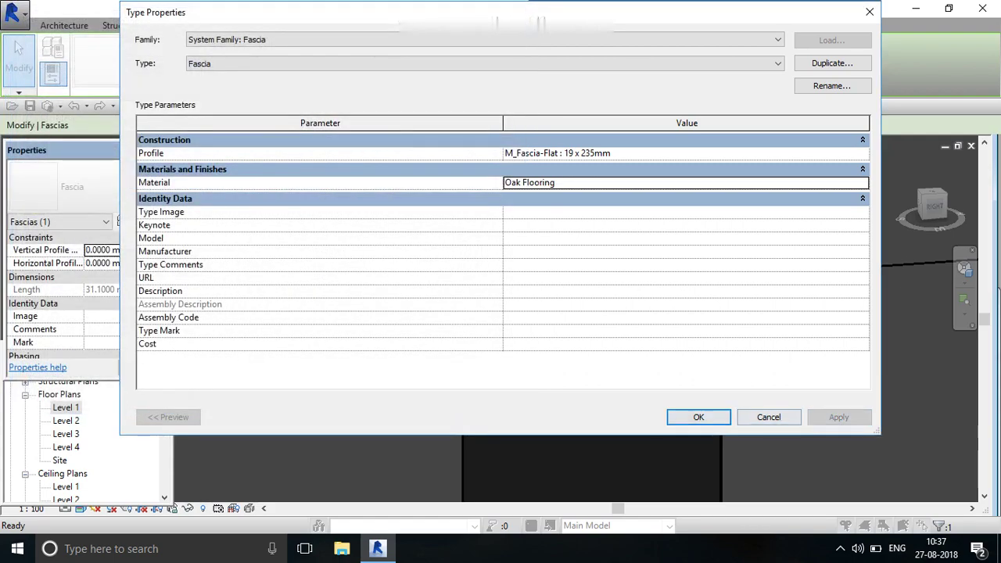
Close the fascia type settings and zoom around the fascia corner to check the oak finish
left_click(698, 416)
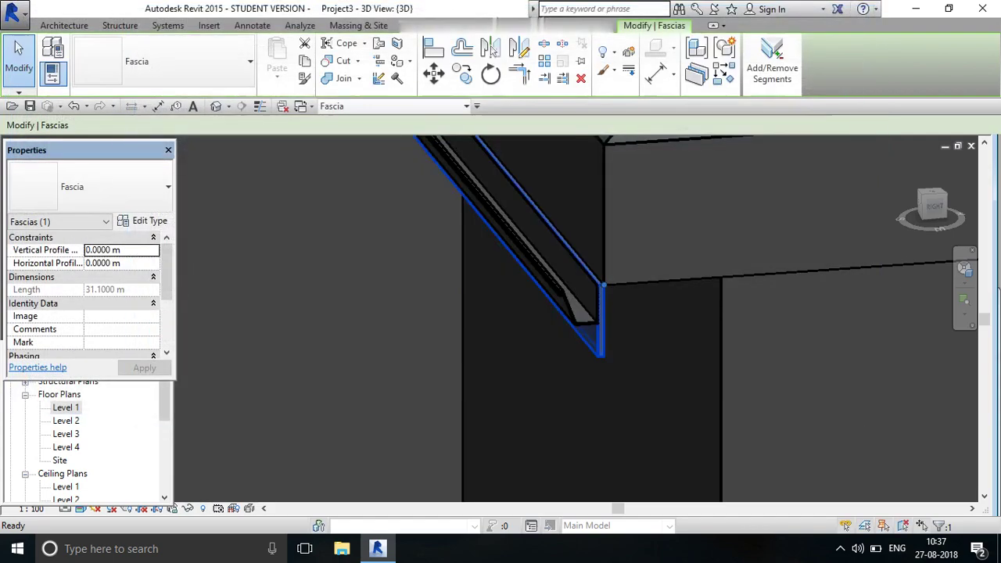
middle_click_drag(704, 313, 903, 248, "shift")
scroll(903, 249, "down", 3)
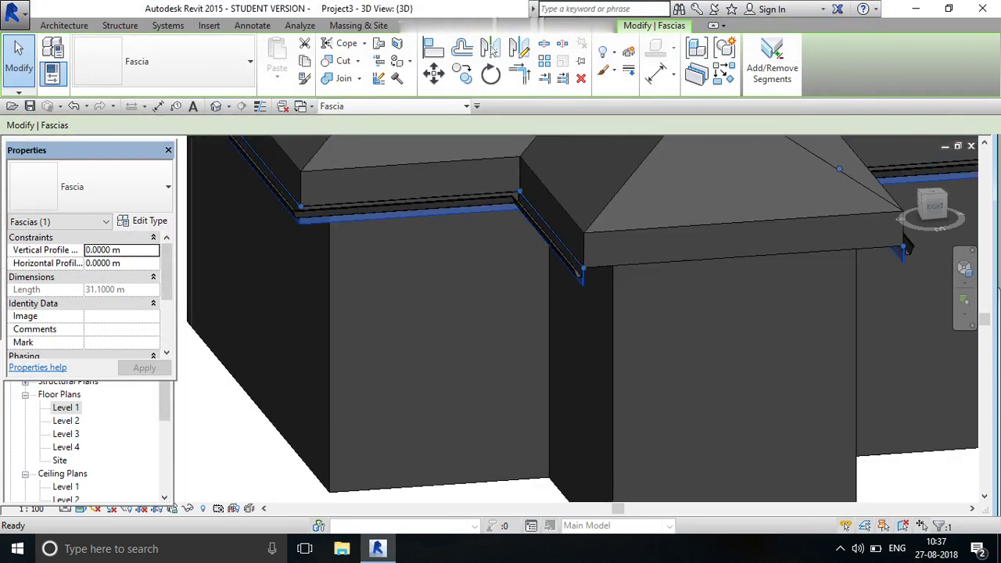
key("Escape")
scroll(578, 313, "up", 5)
middle_click_drag(547, 312, 723, 399)
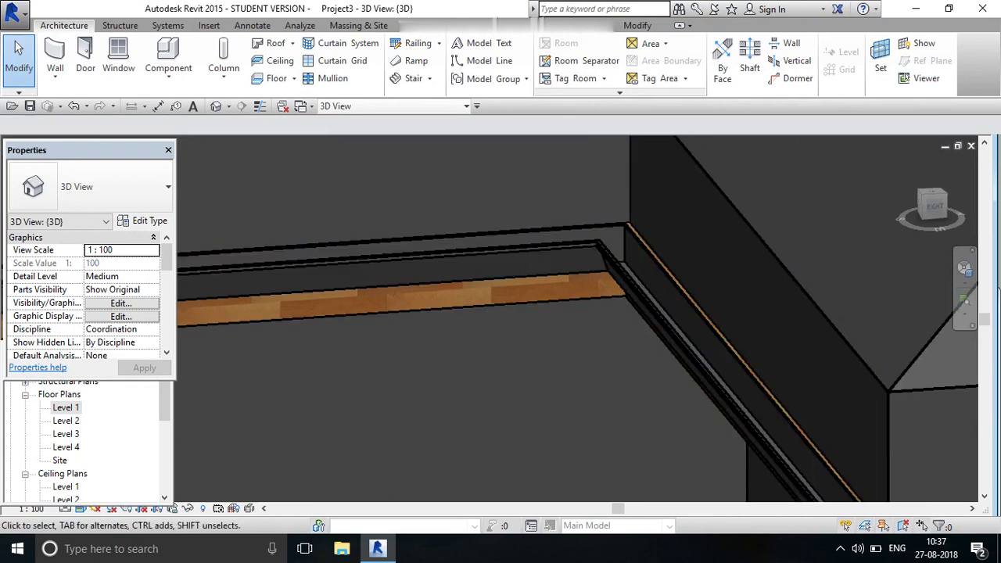
scroll(461, 305, "down", 2)
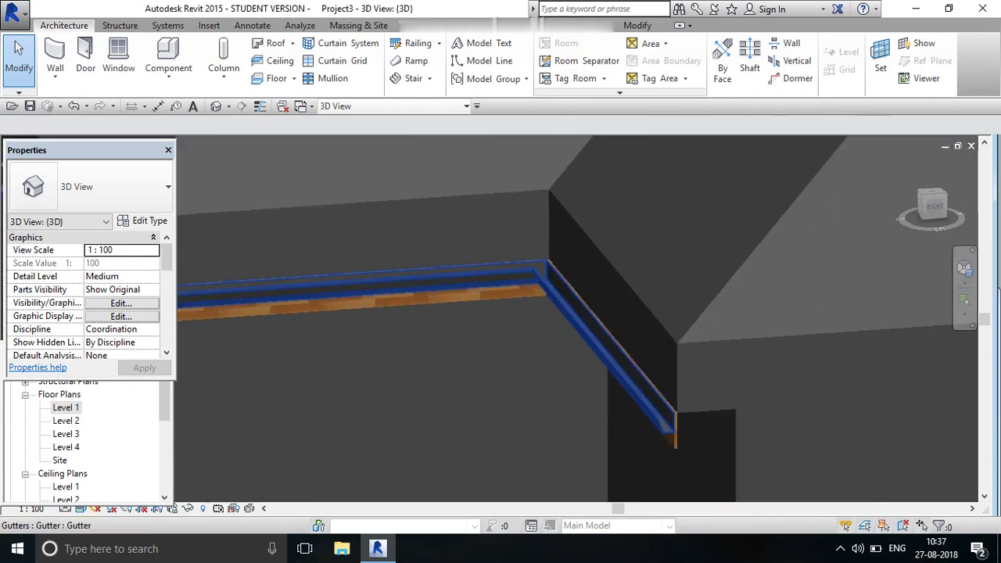
scroll(548, 297, "down", 2)
scroll(547, 297, "up", 3)
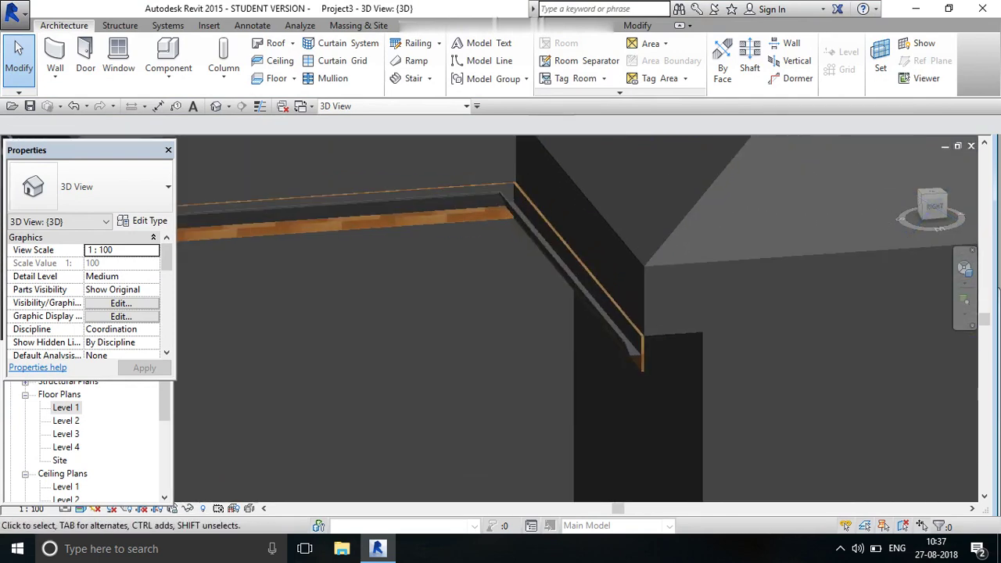
Select the roof-edge gutter and open its type properties
left_click(631, 344)
scroll(485, 326, "down", 3)
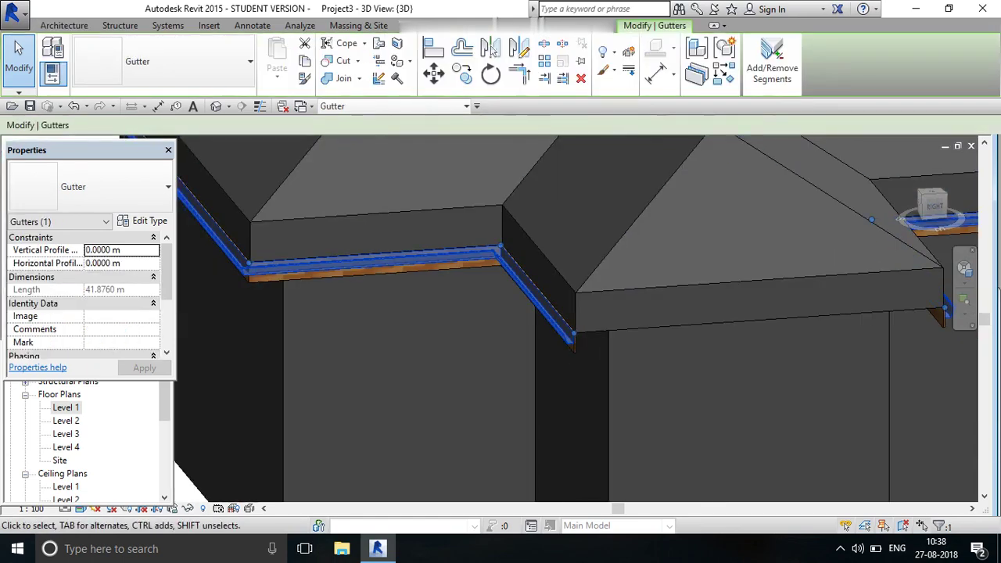
left_click(143, 220)
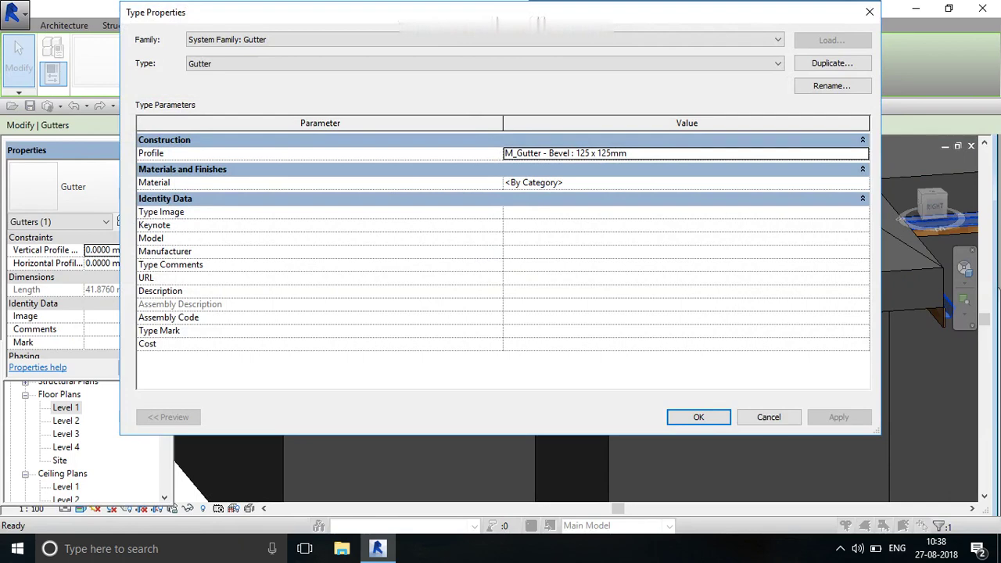
Keep the 125 x 125mm bevel gutter profile and open the material library for the gutter
left_click(860, 153)
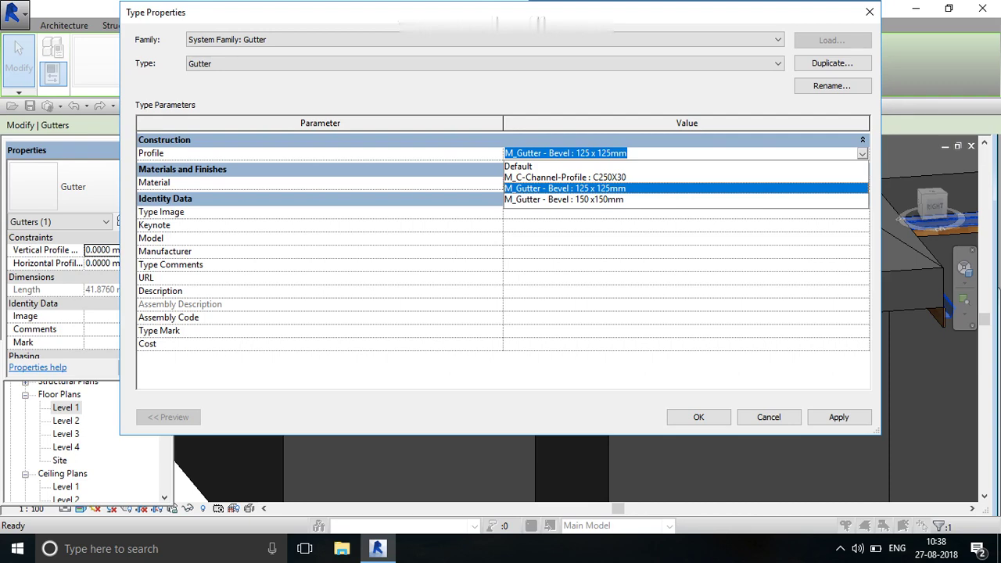
left_click(555, 188)
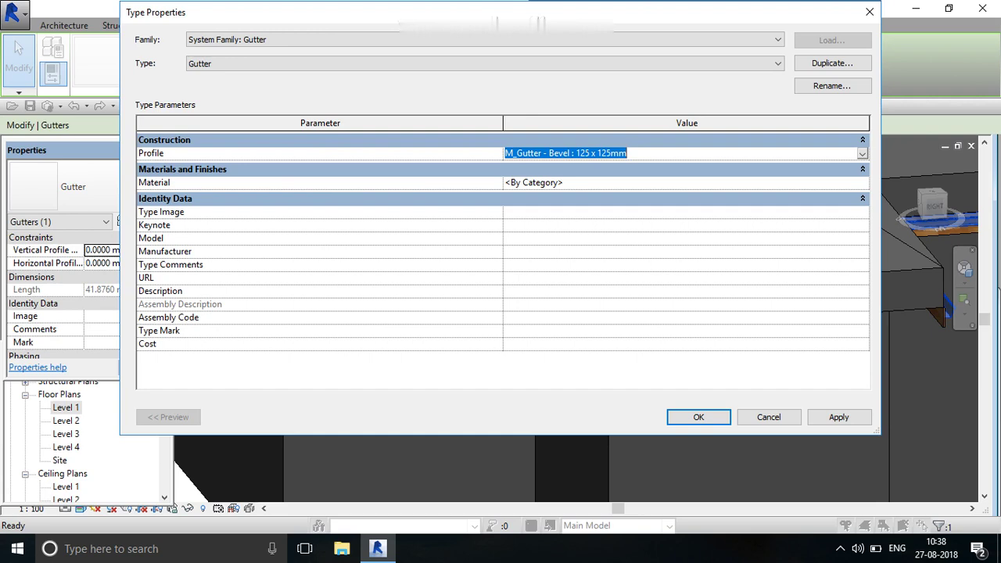
left_click(534, 182)
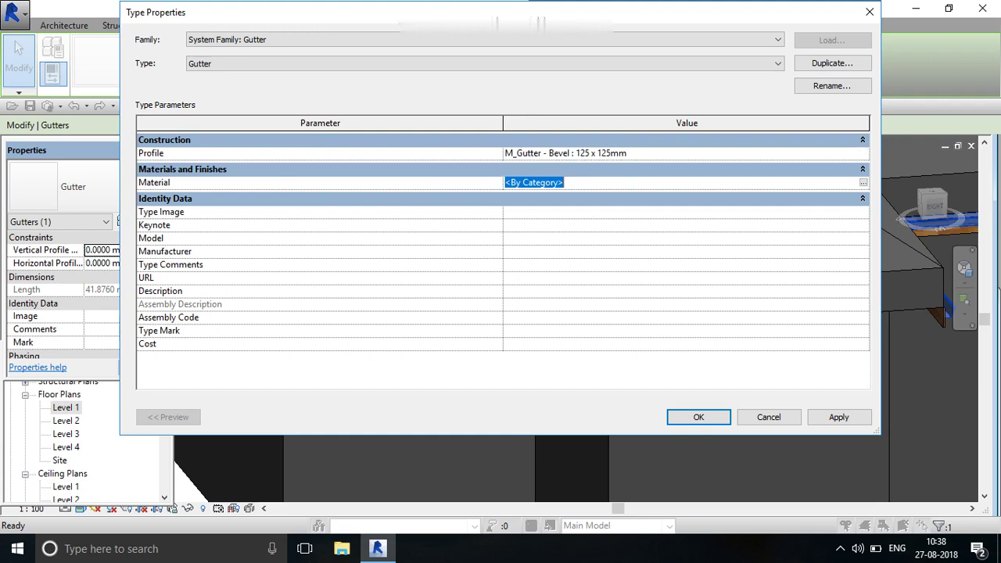
left_click(563, 182)
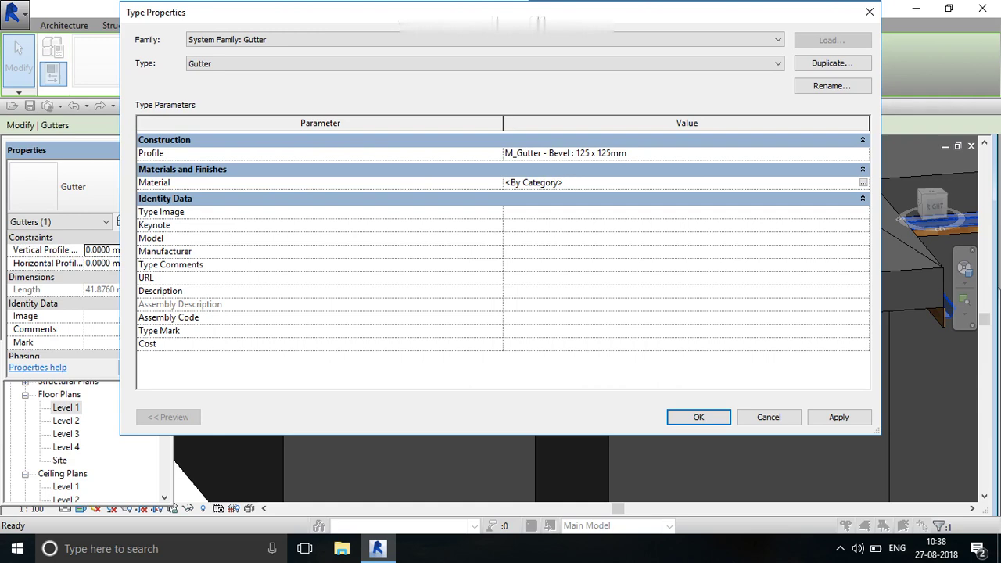
left_click(862, 182)
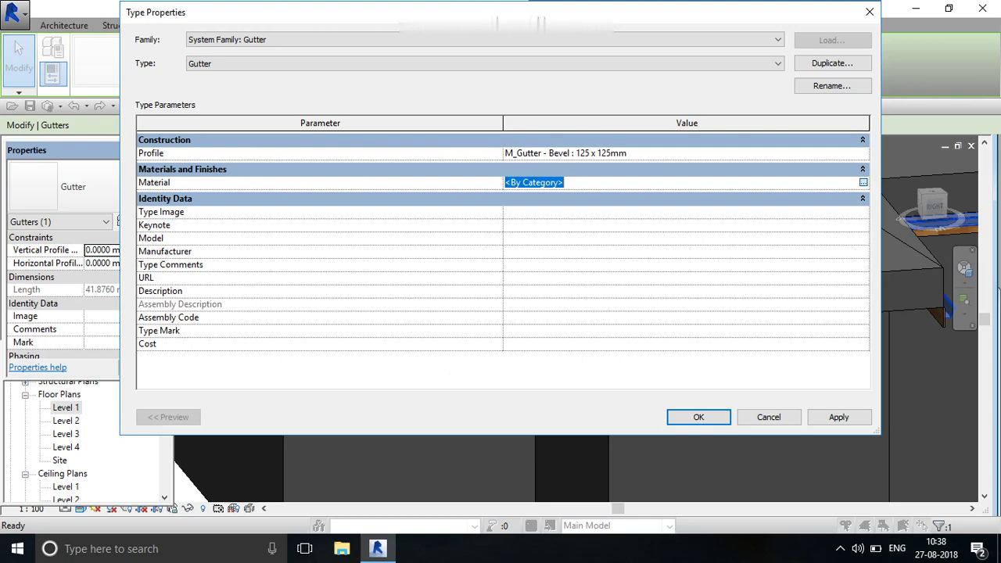
Browse the material list for a wood material, briefly selecting Door - Frame/Mullion
scroll(114, 256, "up", 5)
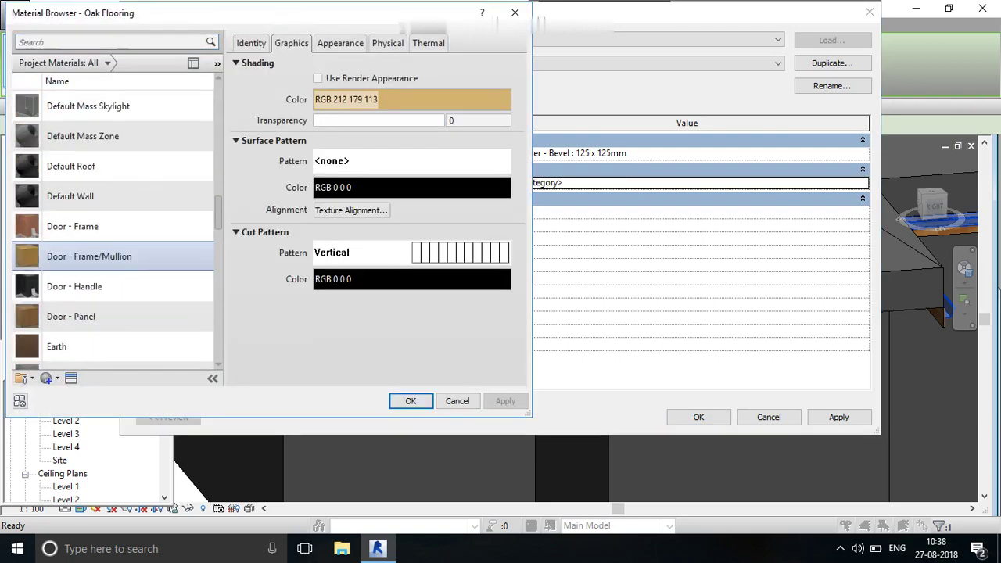
scroll(114, 261, "up", 3)
scroll(113, 258, "up", 7)
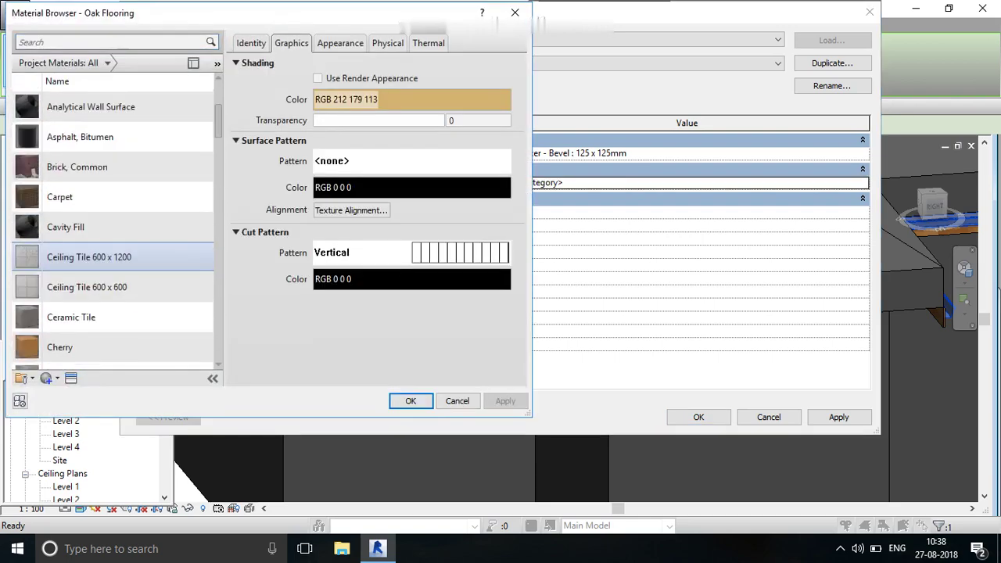
scroll(113, 258, "up", 2)
scroll(113, 258, "down", 1)
scroll(114, 258, "down", 3)
scroll(113, 246, "up", 1)
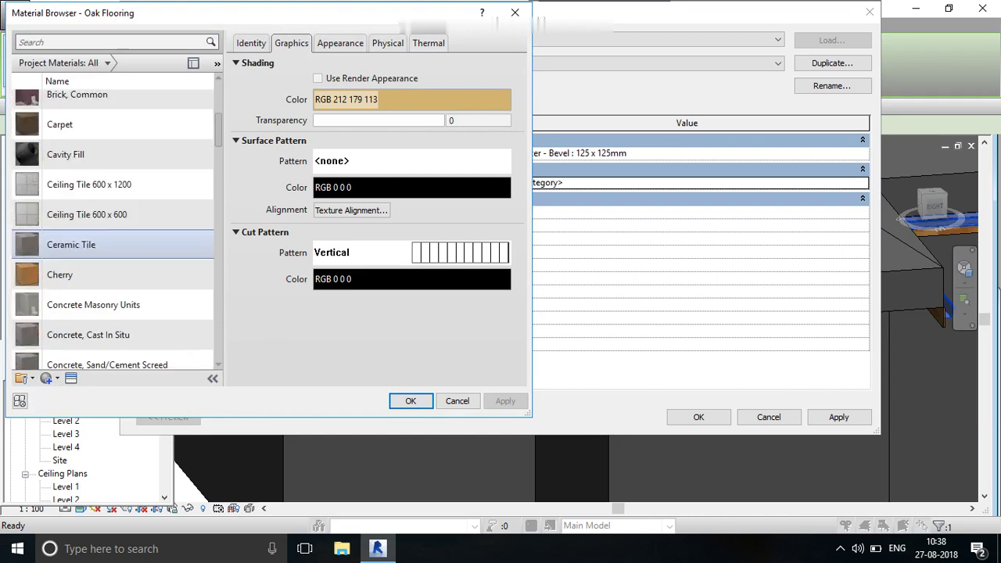
scroll(113, 250, "up", 3)
scroll(114, 254, "down", 3)
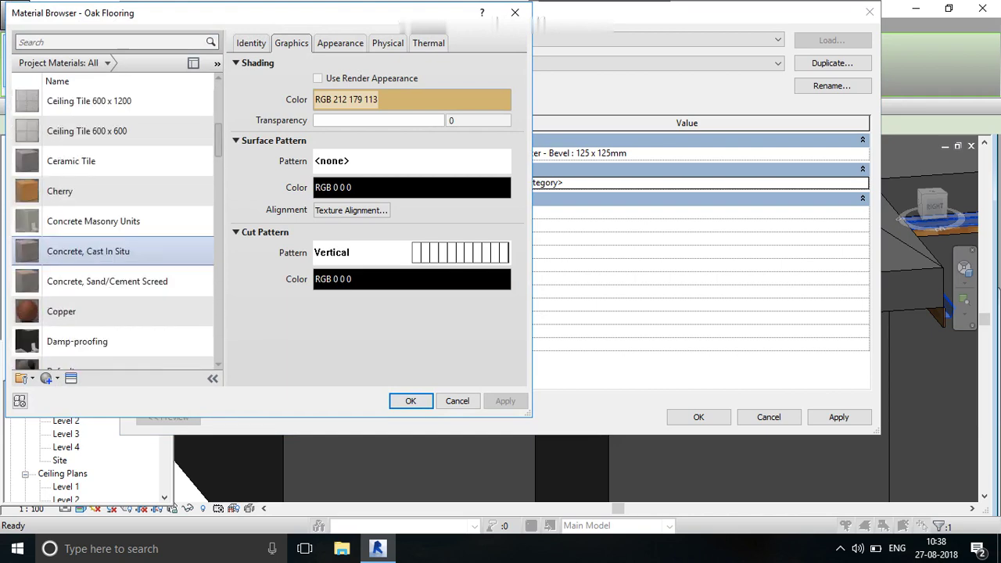
scroll(114, 207, "down", 3)
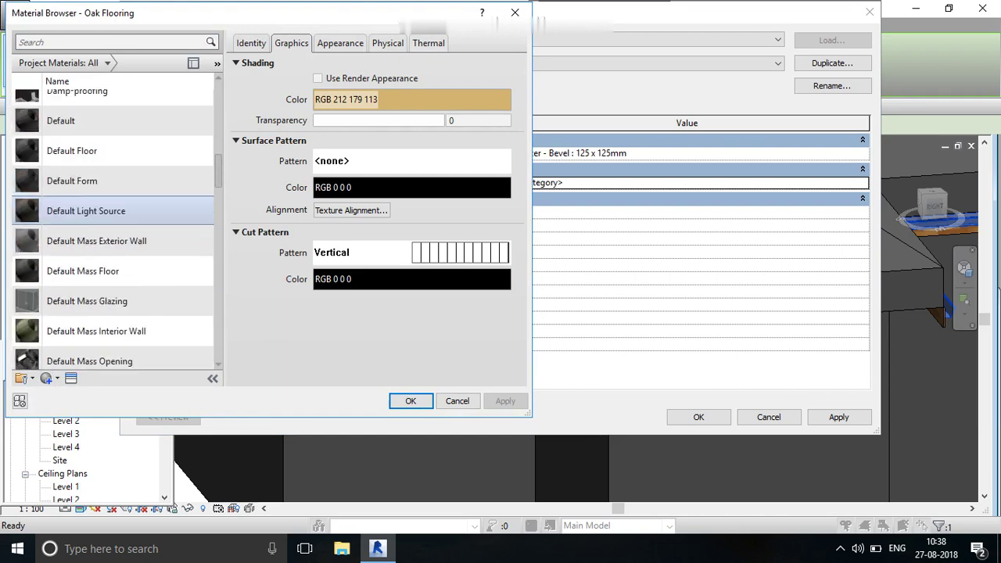
scroll(113, 228, "down", 3)
scroll(113, 227, "up", 3)
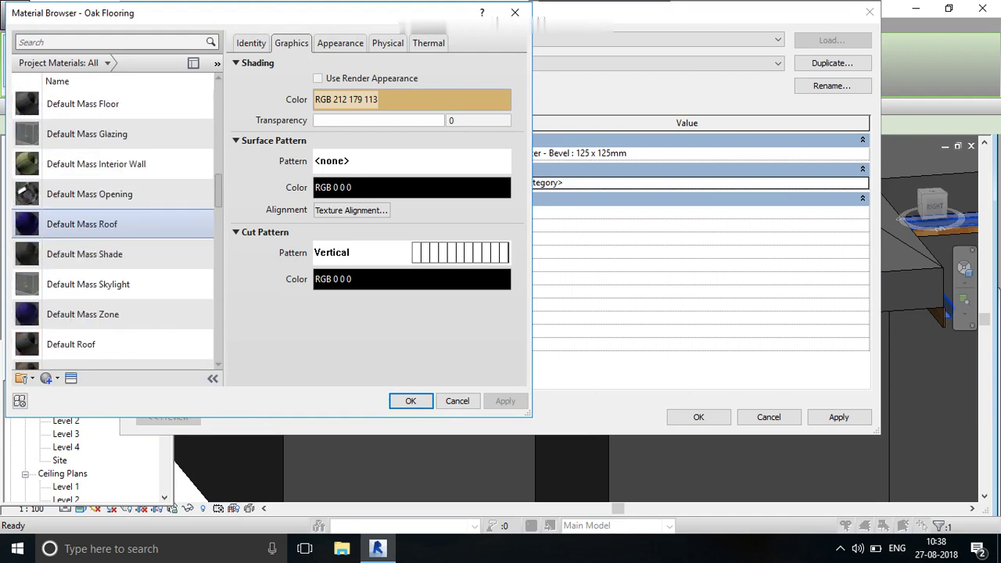
scroll(113, 219, "down", 8)
scroll(113, 219, "down", 3)
scroll(113, 215, "up", 3)
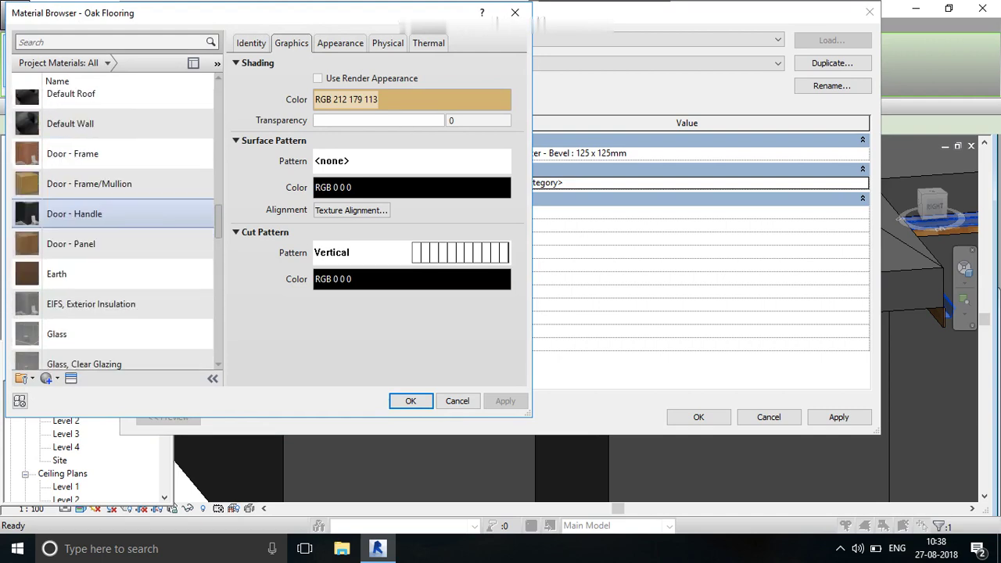
scroll(114, 227, "up", 2)
scroll(113, 222, "down", 4)
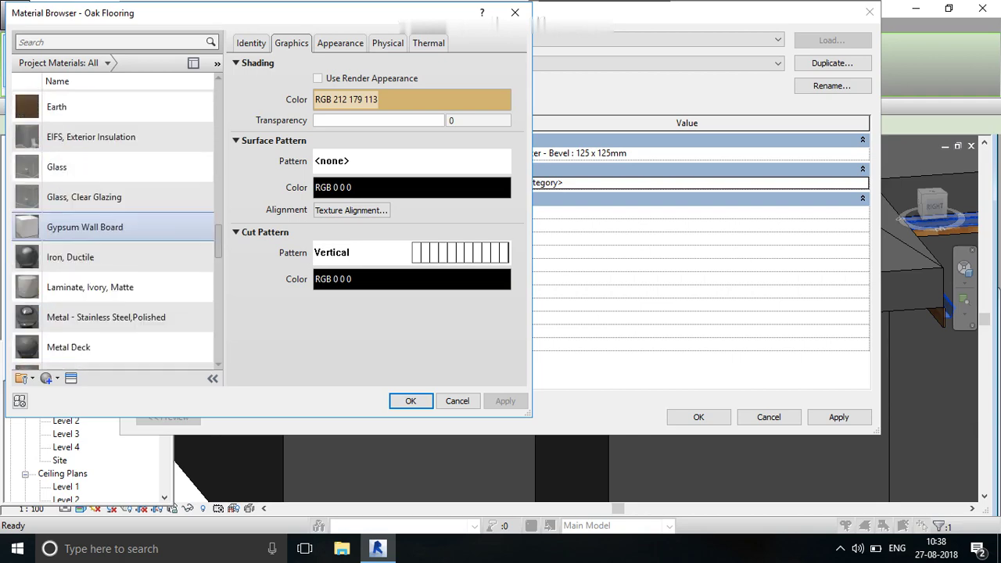
scroll(113, 222, "down", 3)
scroll(113, 219, "down", 4)
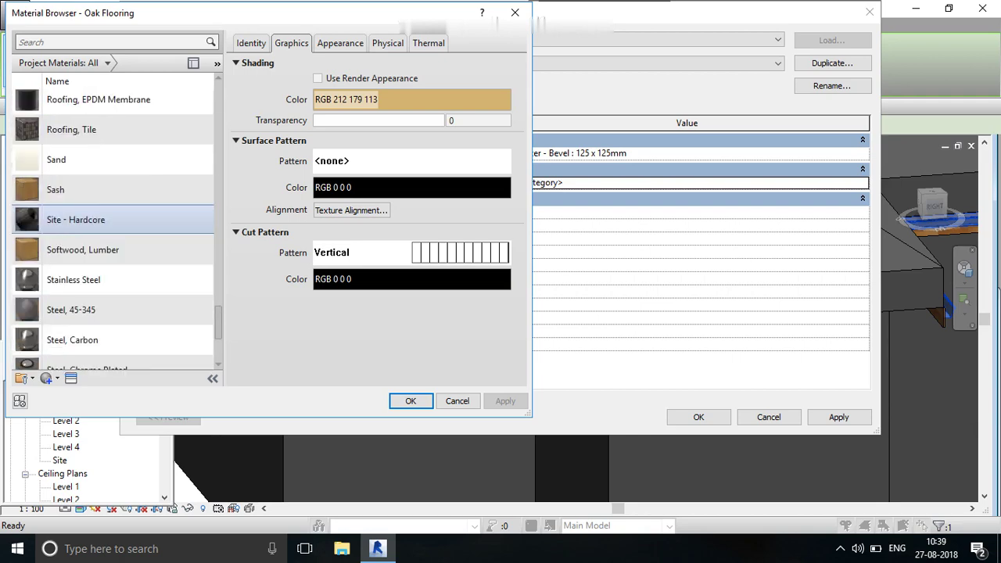
scroll(113, 215, "down", 2)
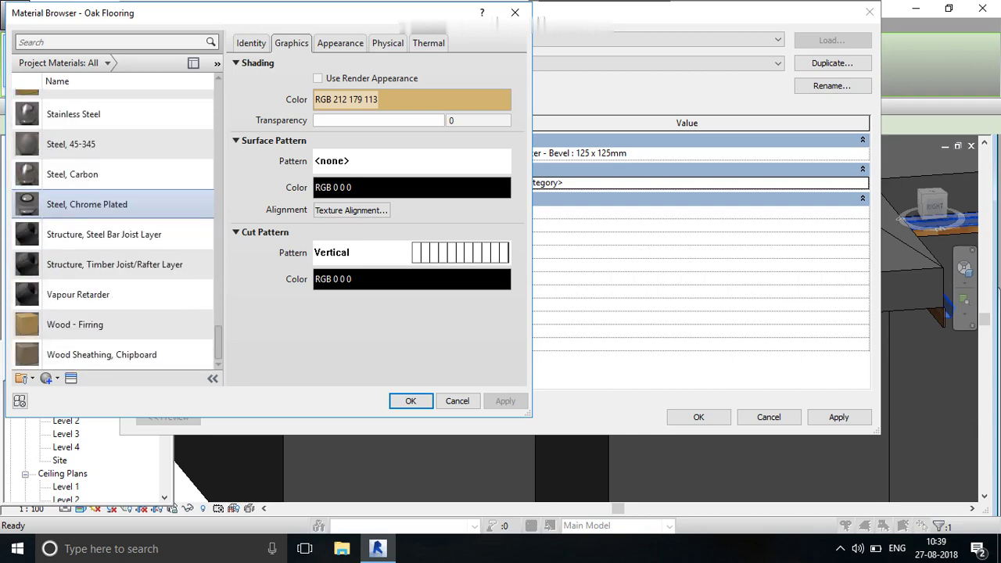
scroll(113, 235, "up", 2)
scroll(113, 234, "up", 2)
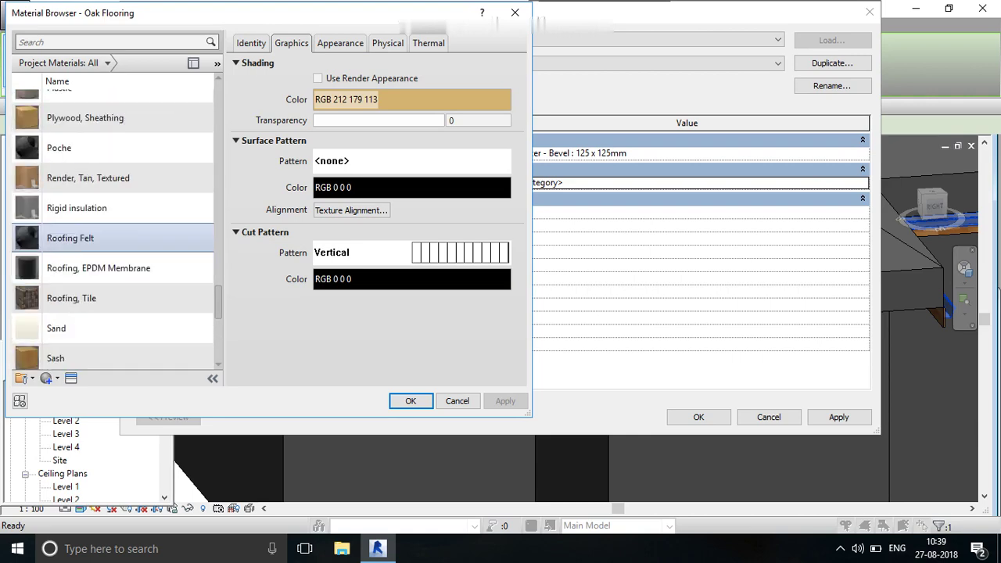
scroll(113, 243, "up", 2)
scroll(114, 243, "up", 1)
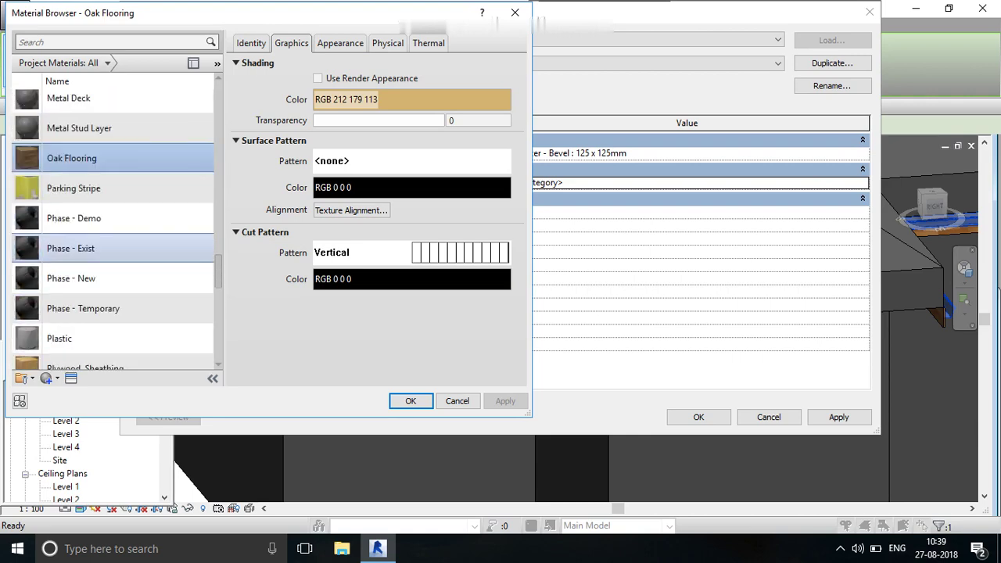
scroll(113, 246, "up", 1)
scroll(114, 246, "up", 2)
scroll(113, 247, "up", 1)
scroll(113, 246, "up", 1)
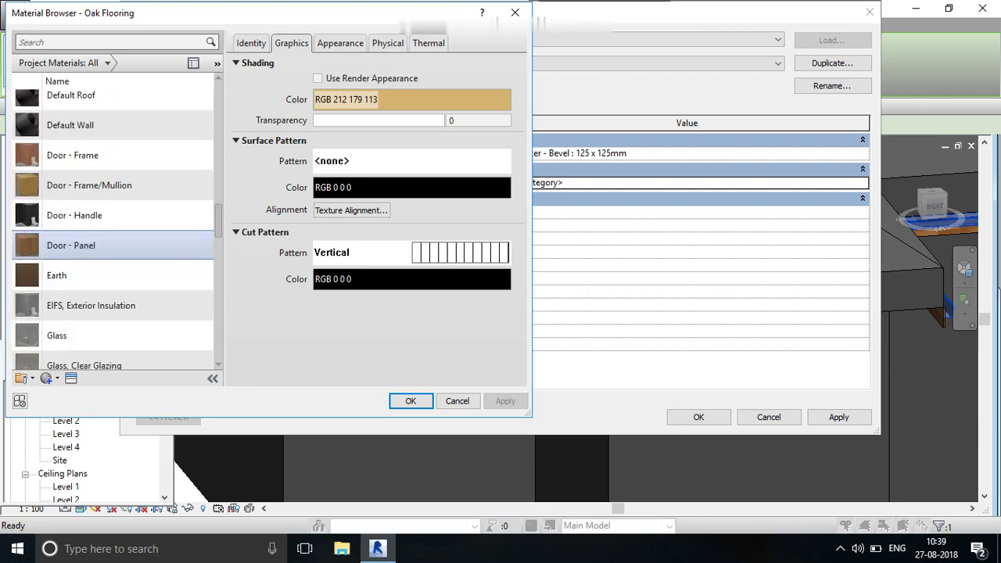
scroll(114, 239, "up", 1)
scroll(113, 238, "up", 1)
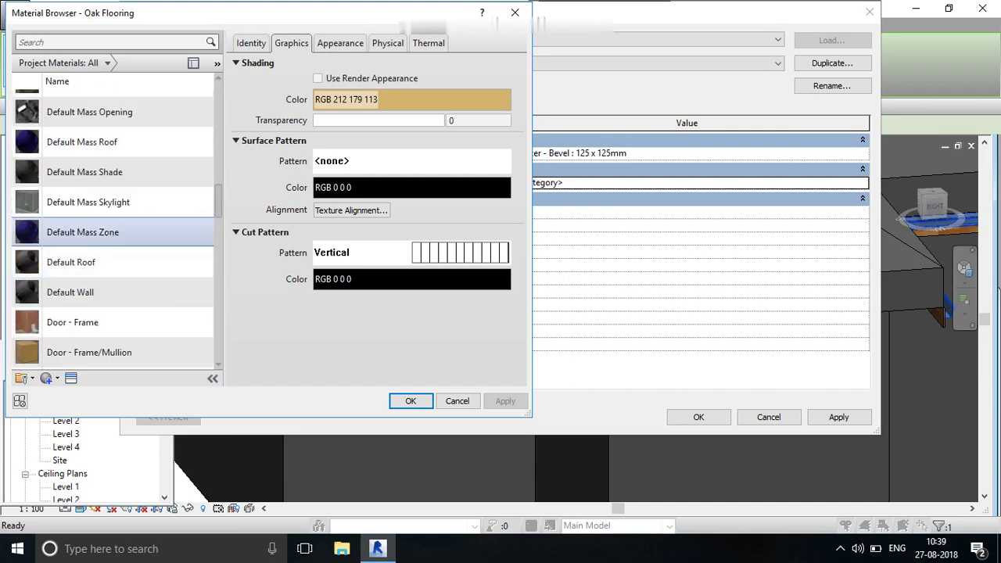
scroll(114, 232, "down", 1)
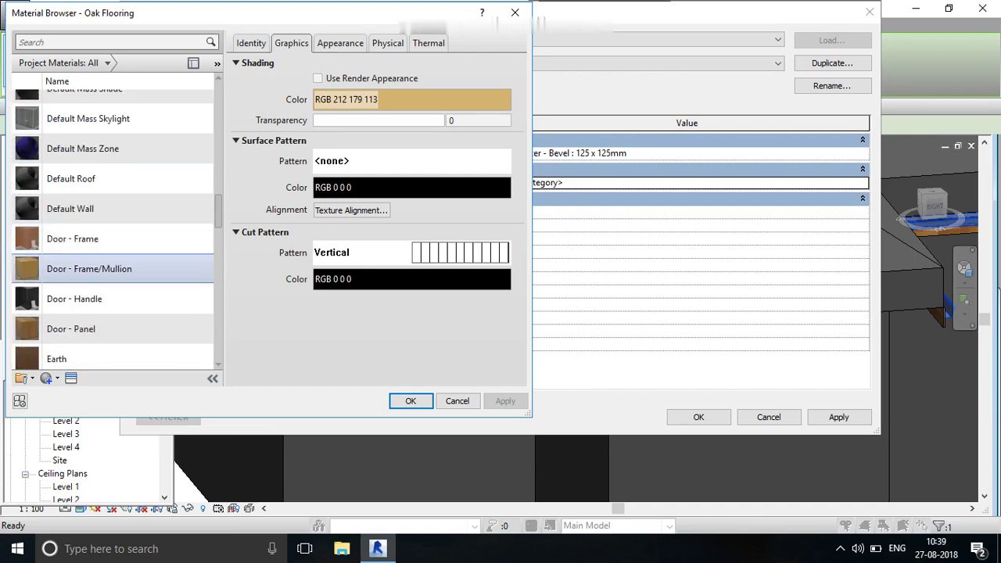
left_click(113, 268)
Set Cherry as the gutter type's material, apply it, and close Type Properties
scroll(113, 258, "up", 3)
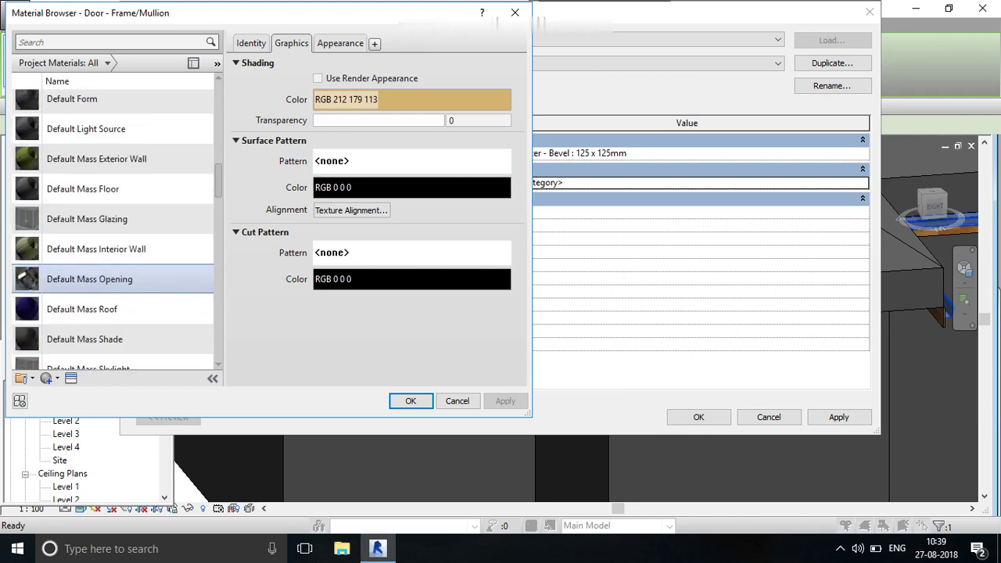
scroll(114, 246, "up", 1)
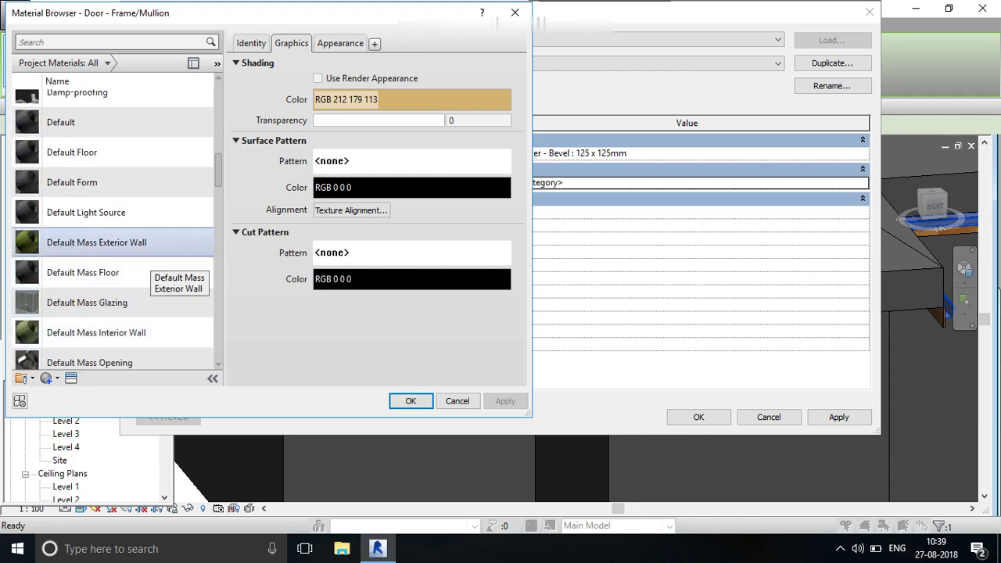
scroll(117, 250, "up", 3)
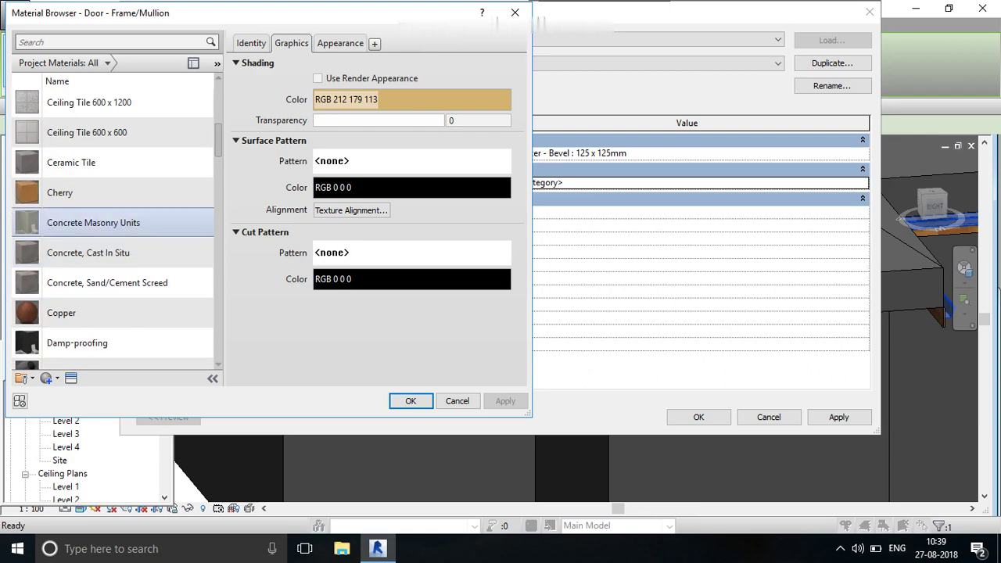
left_click(78, 193)
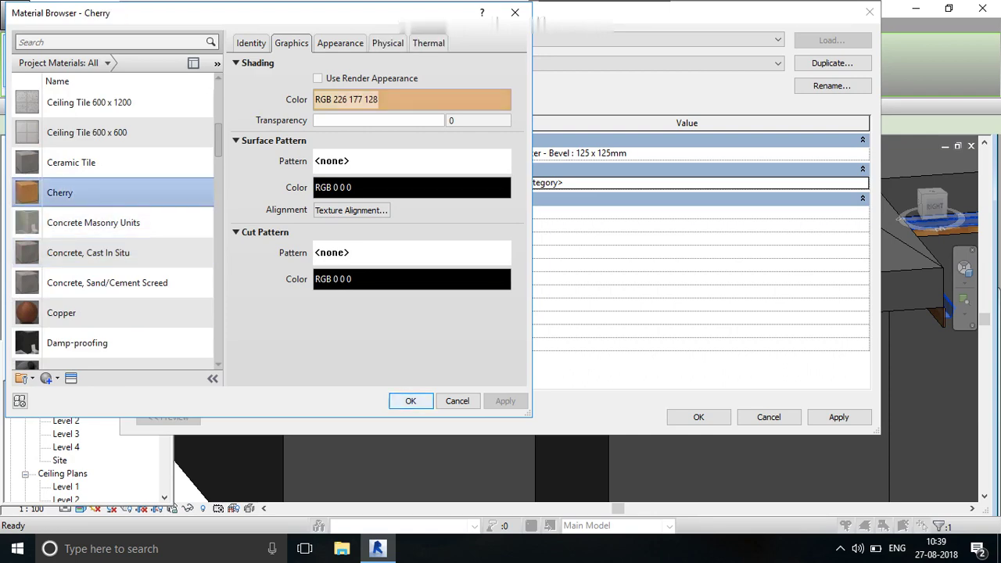
left_click(411, 400)
left_click(838, 416)
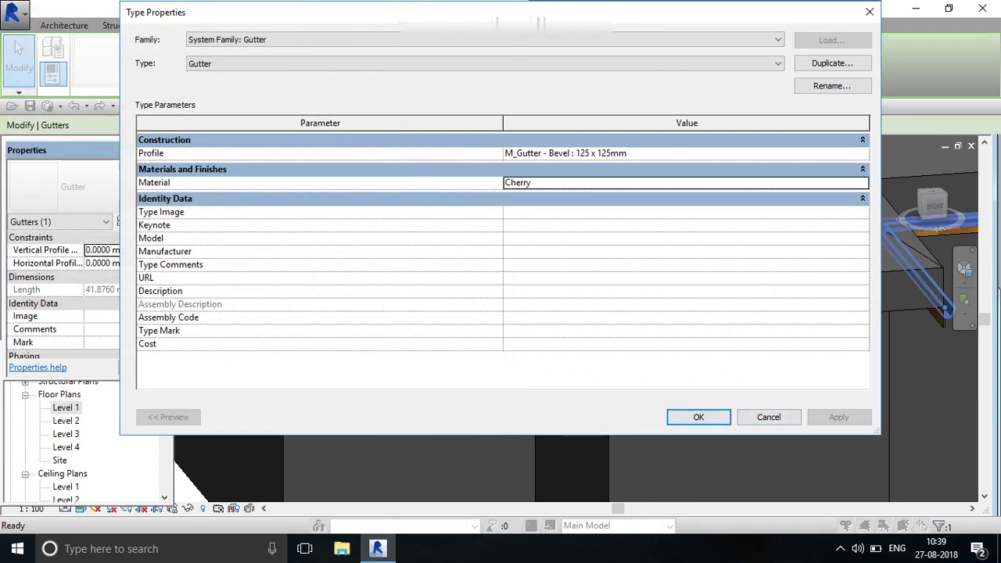
left_click(698, 417)
Deselect the gutter and orbit in close to inspect the wood gutter's end profile
key("Escape")
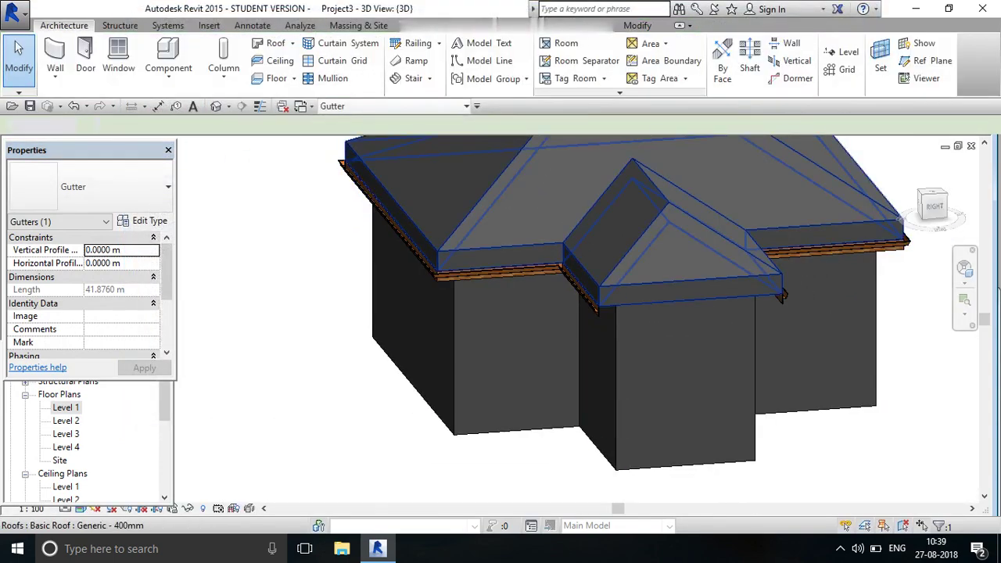
scroll(389, 177, "up", 5)
scroll(389, 177, "up", 3)
scroll(389, 177, "up", 2)
middle_click_drag(501, 313, 562, 313, "shift")
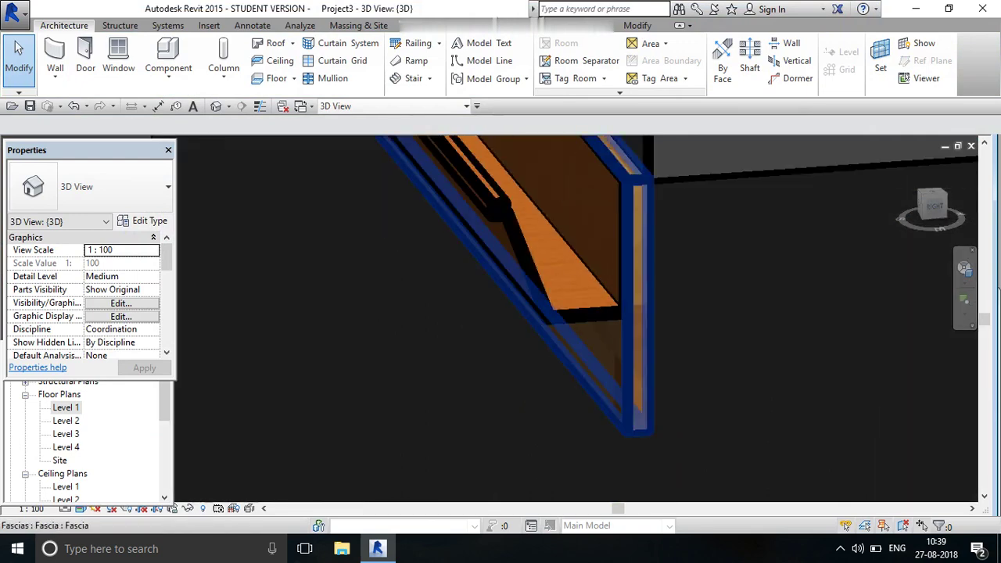
middle_click_drag(500, 312, 563, 312, "shift")
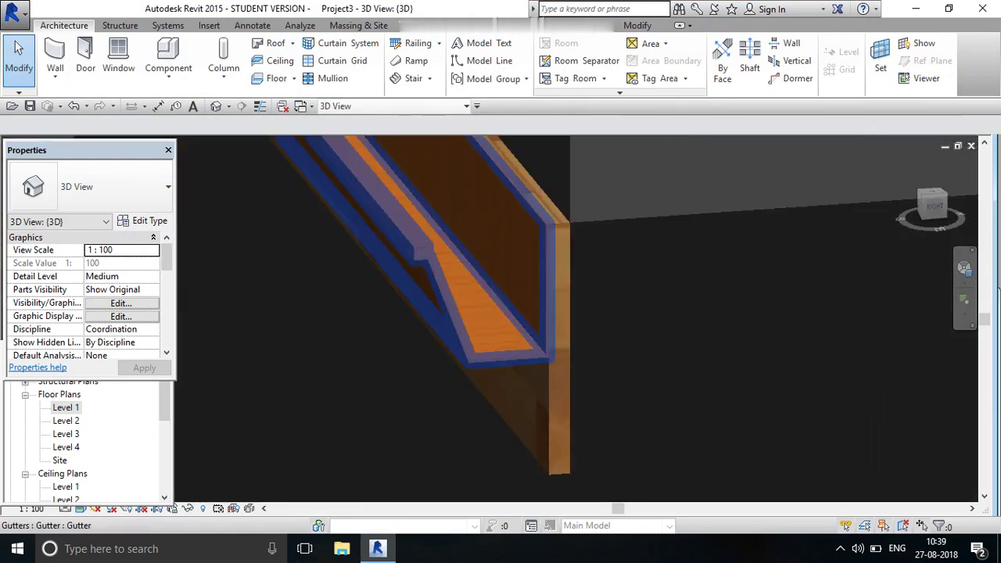
scroll(500, 313, "up", 3)
mouse_move(500, 313)
middle_mouse_down("shift")
mouse_move(547, 313)
mouse_move(532, 313)
middle_mouse_up("shift")
Zoom back out and orbit around the whole house to review the cherry gutters
scroll(500, 313, "up", 3)
scroll(500, 313, "down", 2)
scroll(501, 313, "down", 3)
scroll(501, 313, "down", 1)
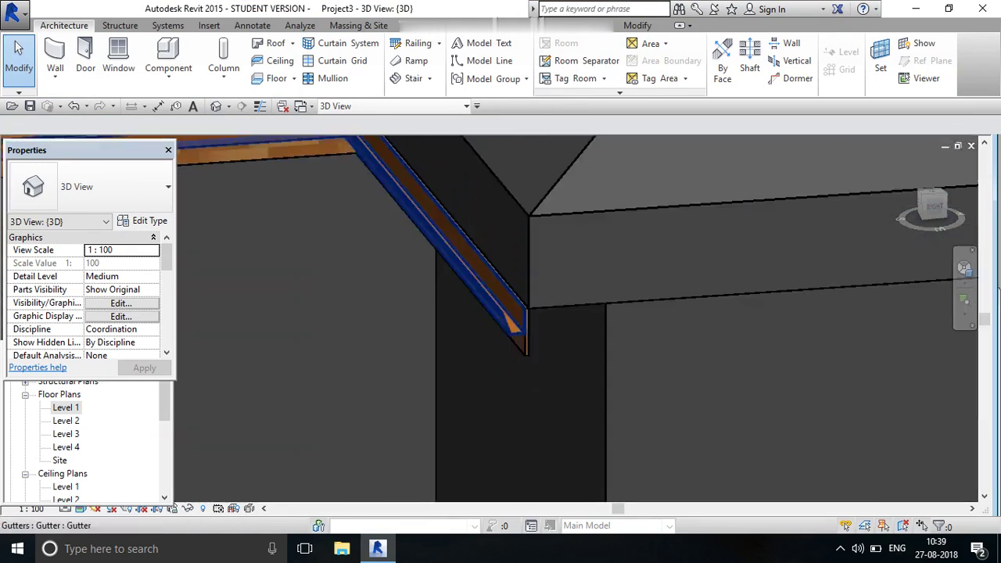
mouse_move(626, 313)
middle_mouse_down("shift")
mouse_move(674, 322)
mouse_move(626, 297)
middle_mouse_up("shift")
scroll(674, 322, "down", 2)
scroll(674, 322, "down", 3)
scroll(555, 252, "up", 3)
mouse_move(555, 252)
middle_mouse_down("shift")
mouse_move(606, 218)
mouse_move(626, 250)
mouse_move(606, 238)
middle_mouse_up("shift")
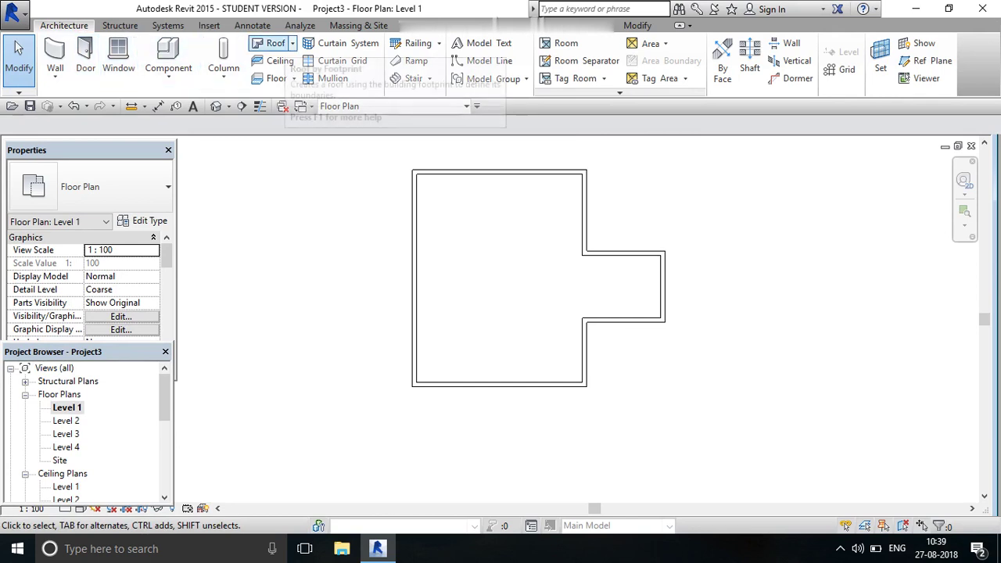
Start a Roof: Soffit sketch, moving it to Level 2 with an offset of 1.5
left_click(291, 43)
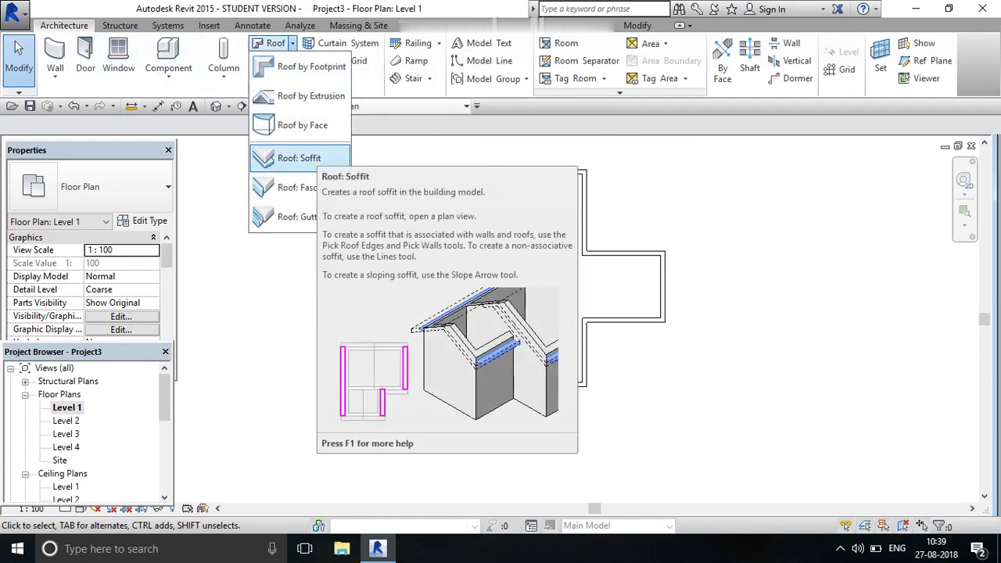
left_click(299, 158)
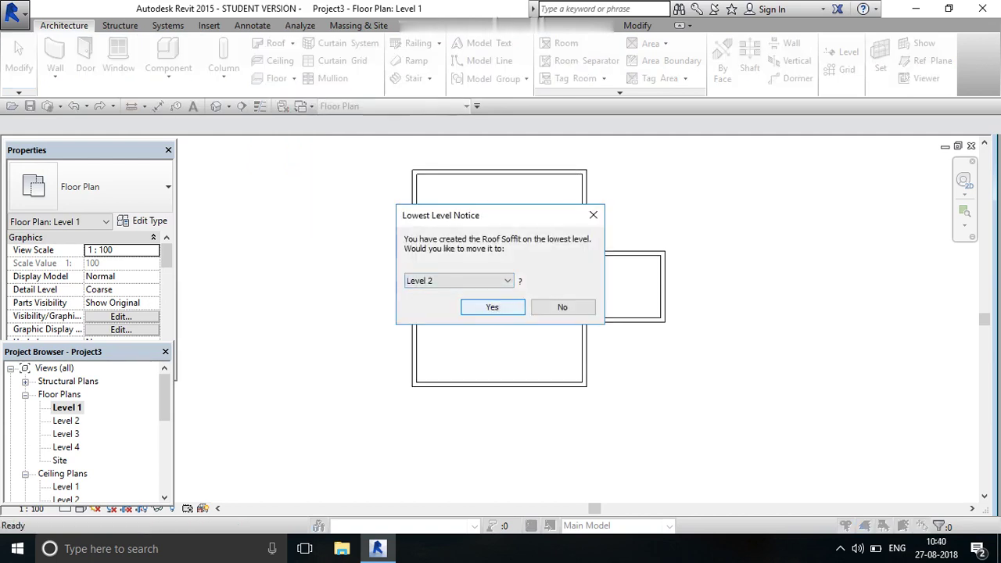
key("Return")
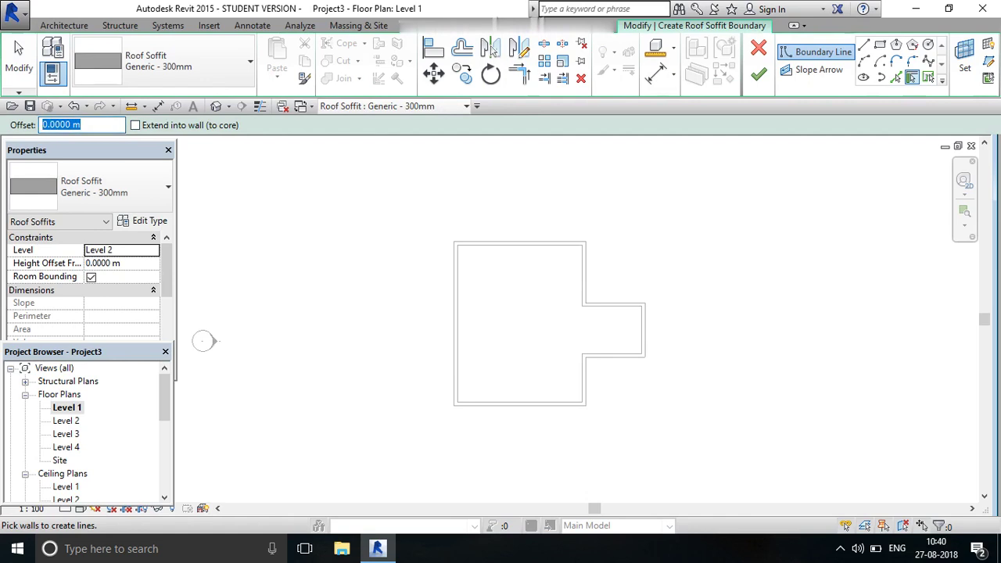
type("1.5")
key("Return")
Draw a soffit rectangle with a 1.5 m offset around the main block's wall corners
left_click(879, 45)
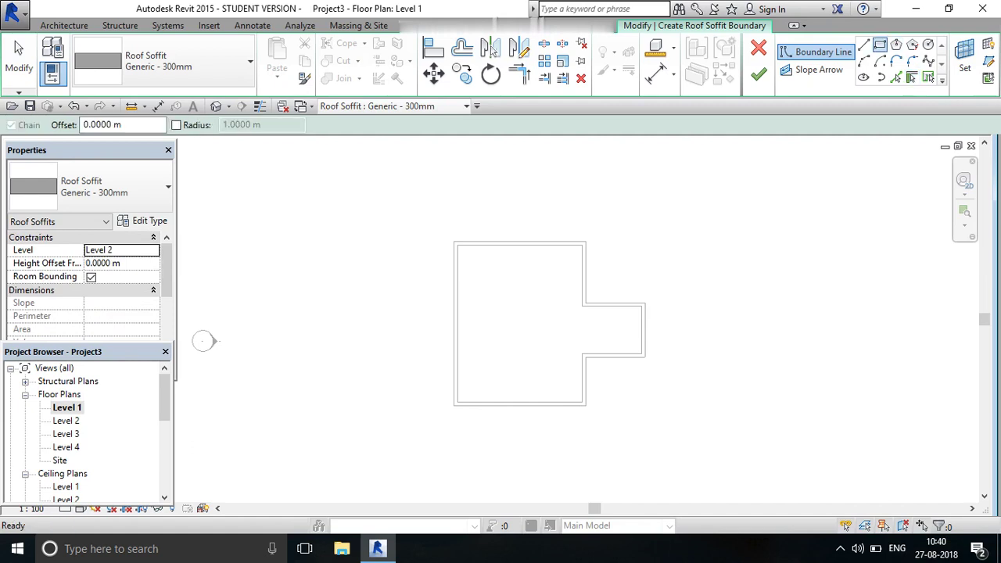
left_click(102, 124)
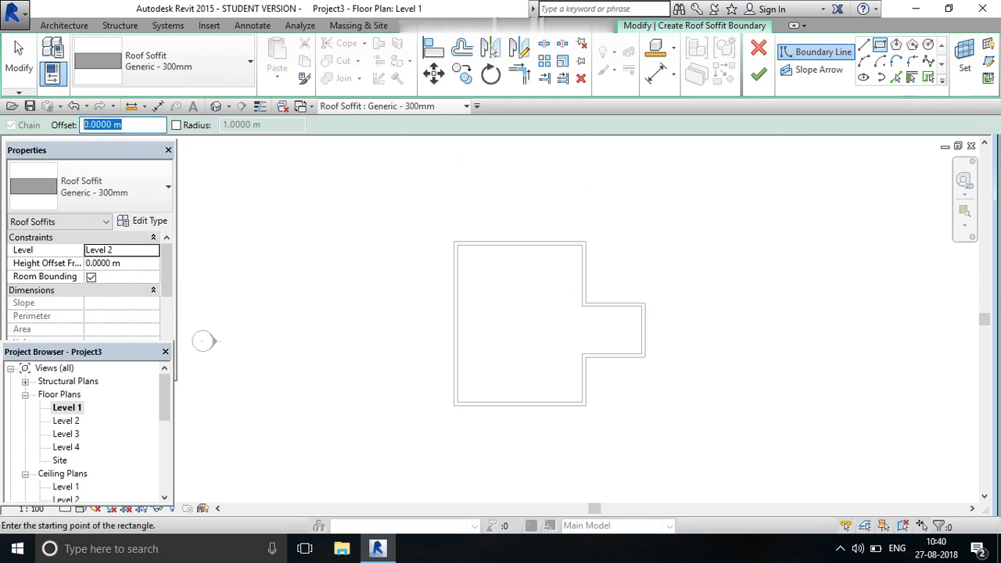
type("1.5")
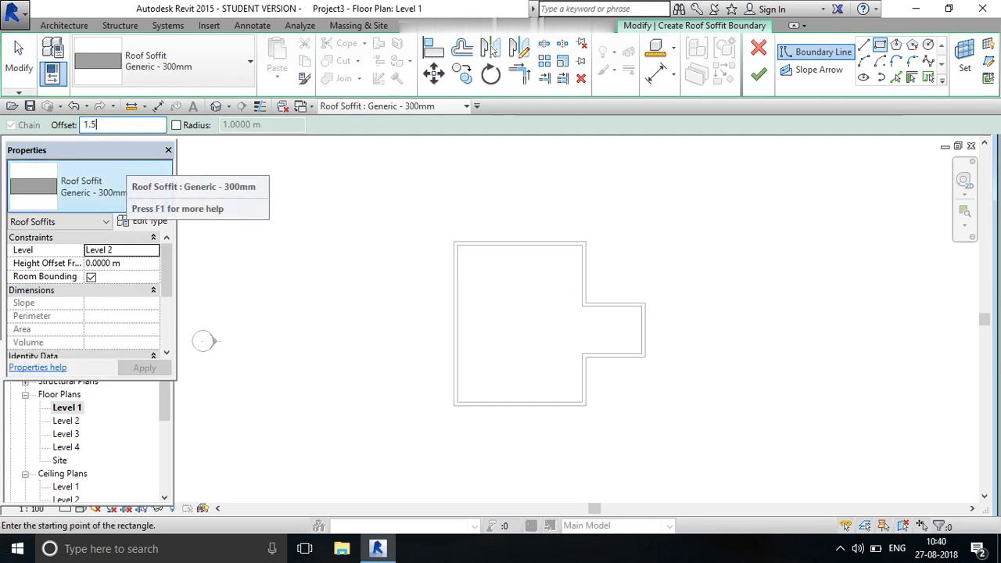
key("Return")
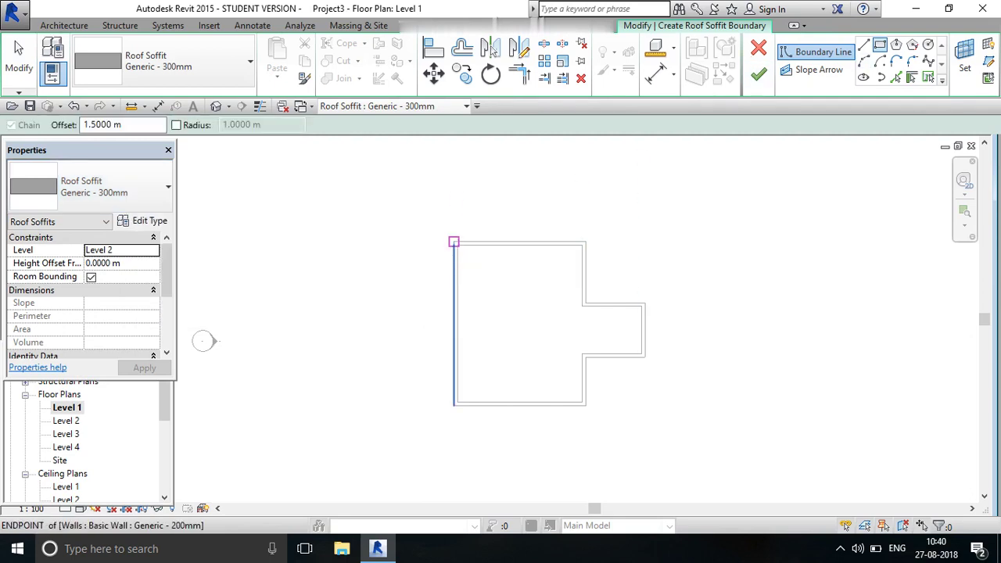
left_click(453, 243)
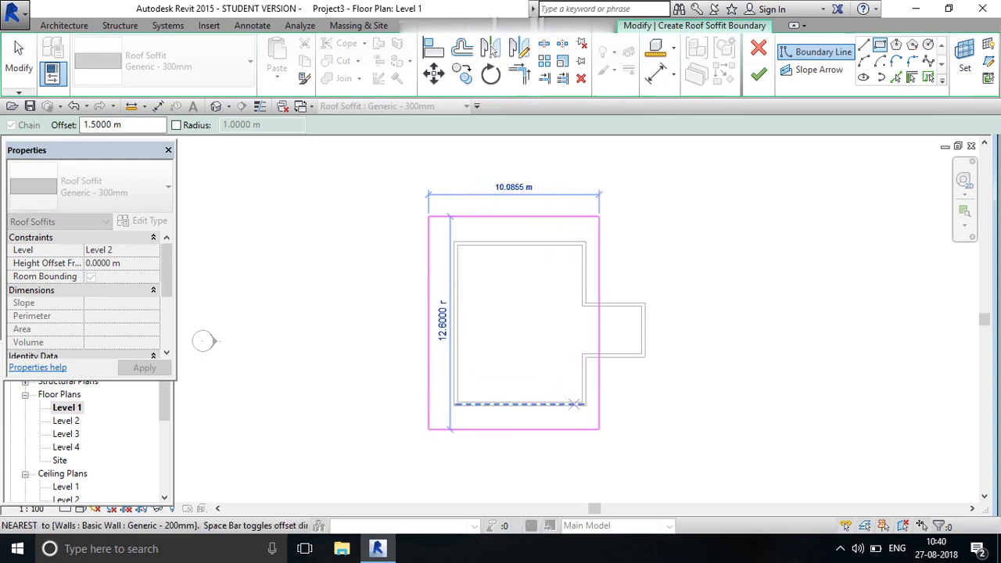
scroll(588, 405, "up", 2)
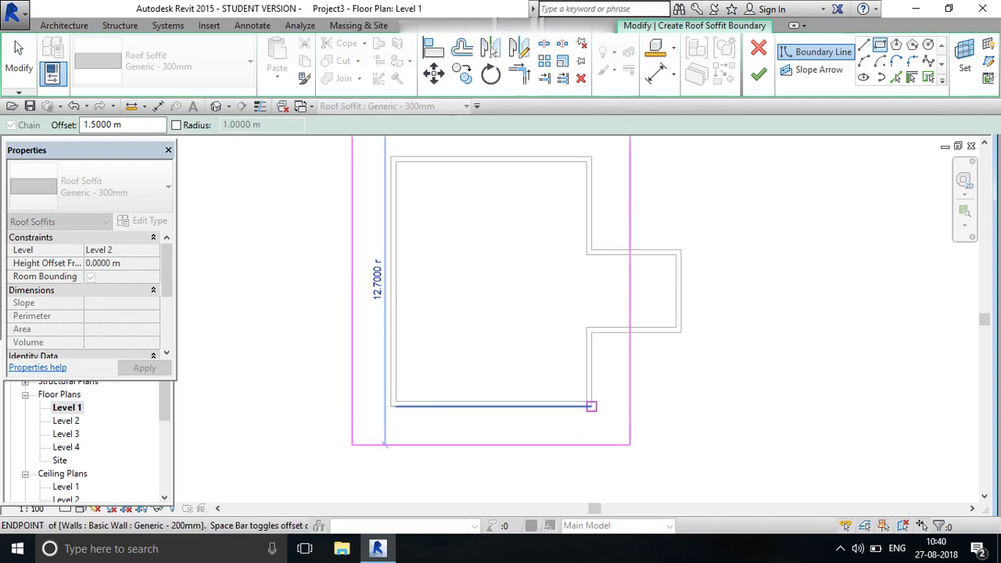
left_click(591, 406)
scroll(613, 291, "up", 1)
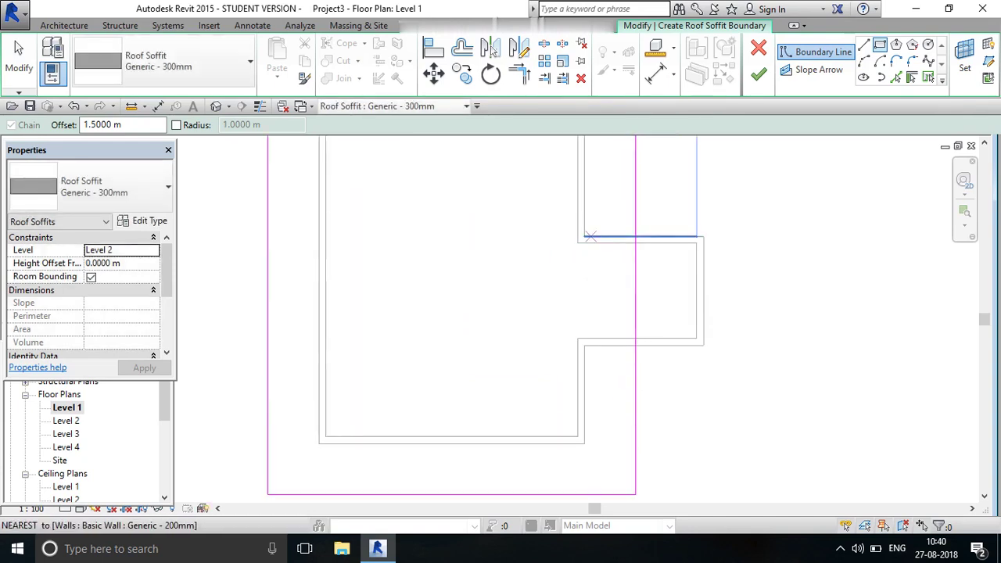
Add a second rectangle around the wing, then delete its overlapping inner line
left_click(584, 236)
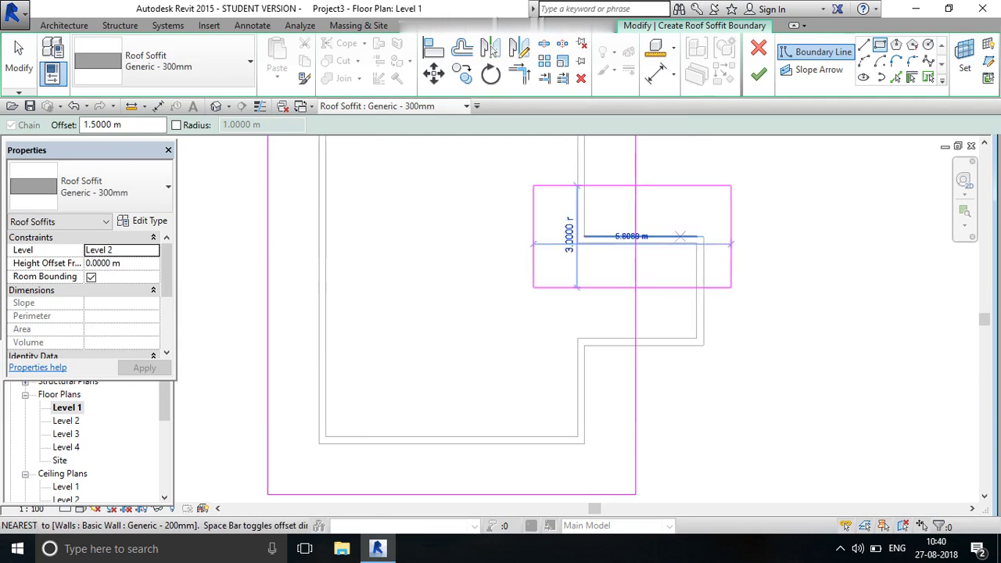
left_click(703, 341)
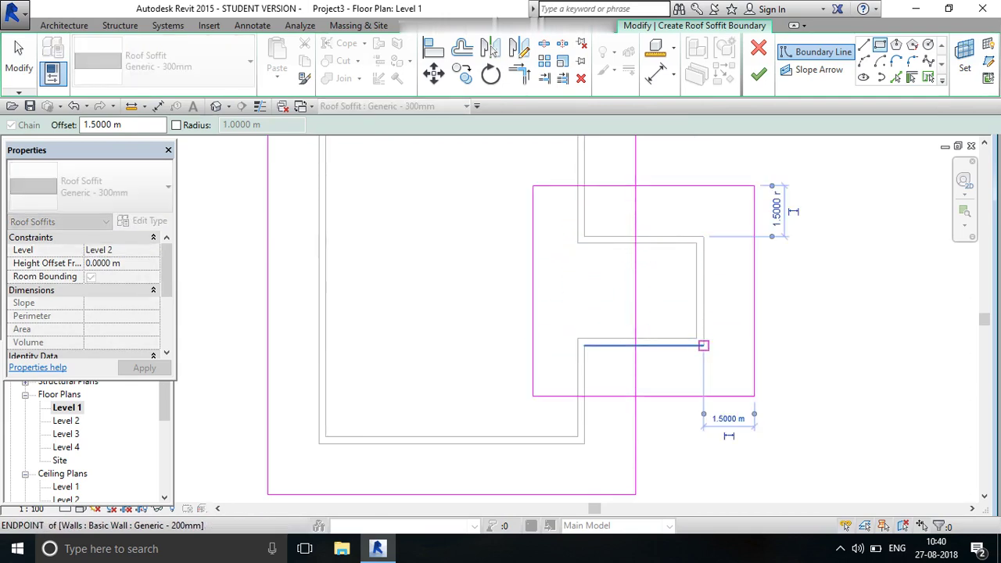
right_click(810, 232)
left_click(830, 236)
right_click(843, 229)
left_click(860, 234)
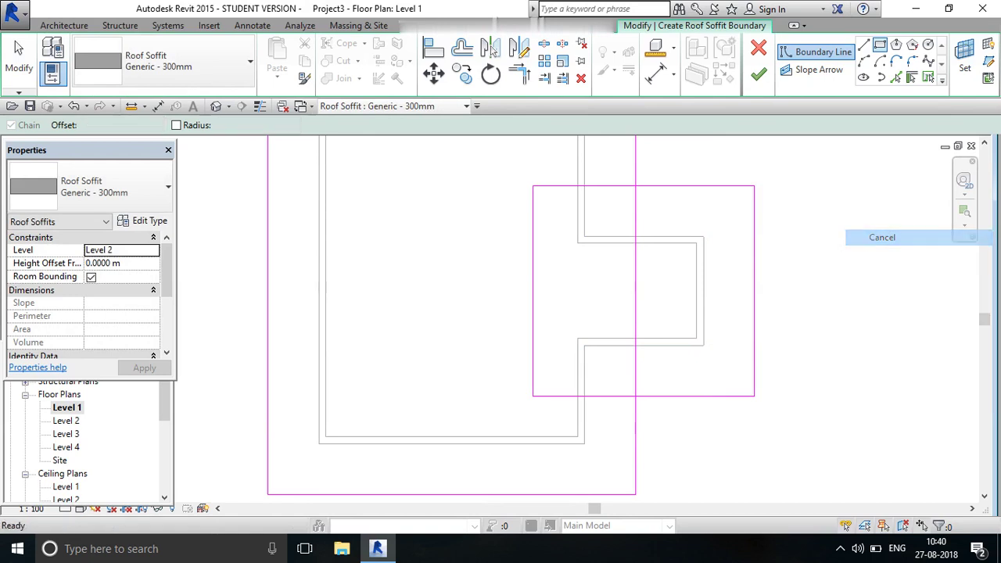
left_click(533, 289)
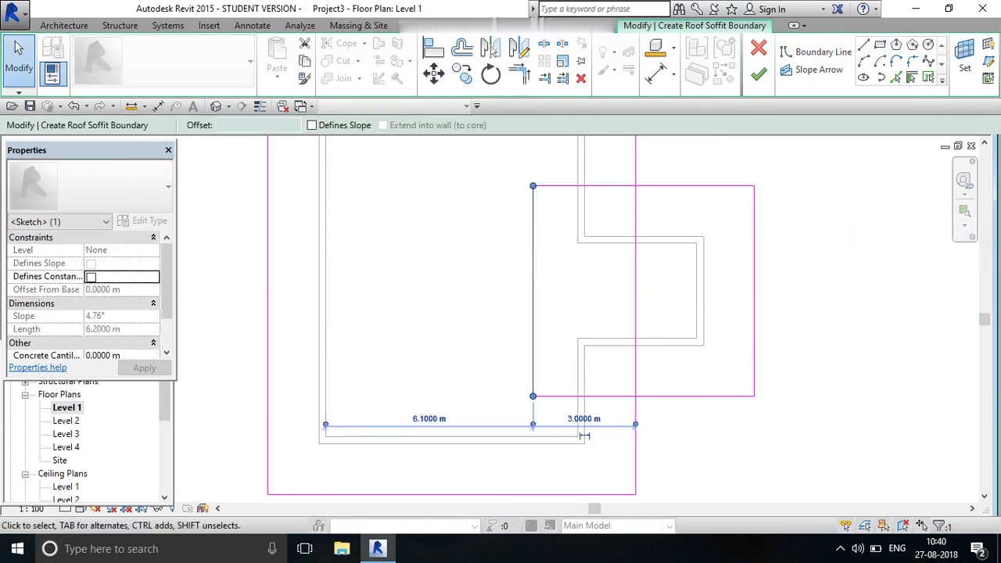
key("Delete")
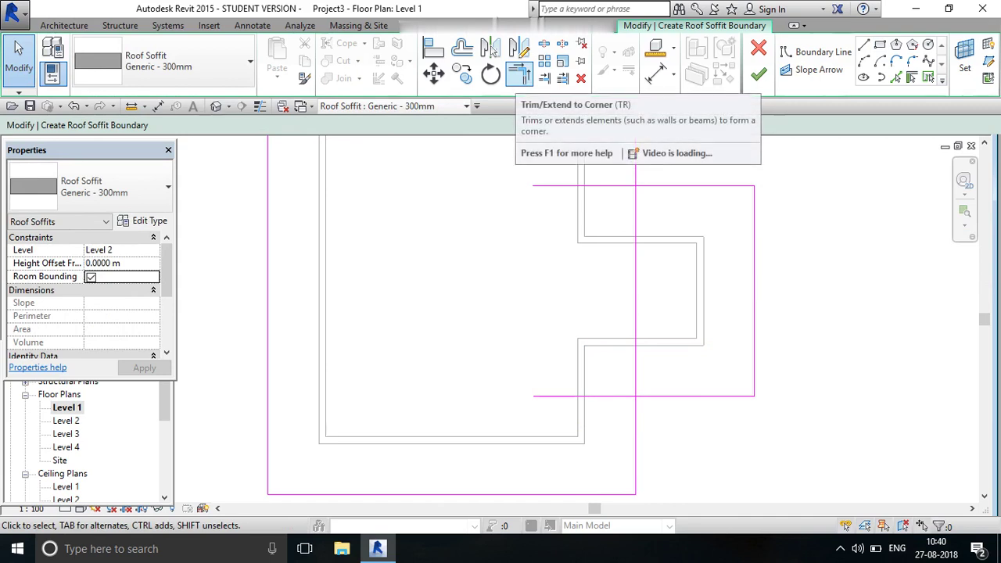
Shorten the bottom and top soffit lines so they meet the vertical boundary line
left_click(519, 73)
left_click(635, 461)
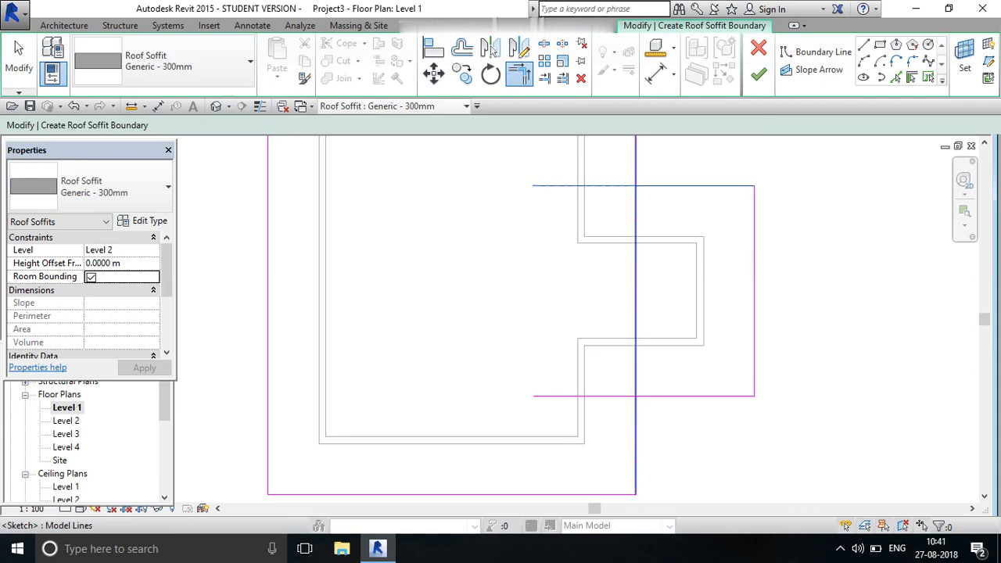
left_click(582, 185)
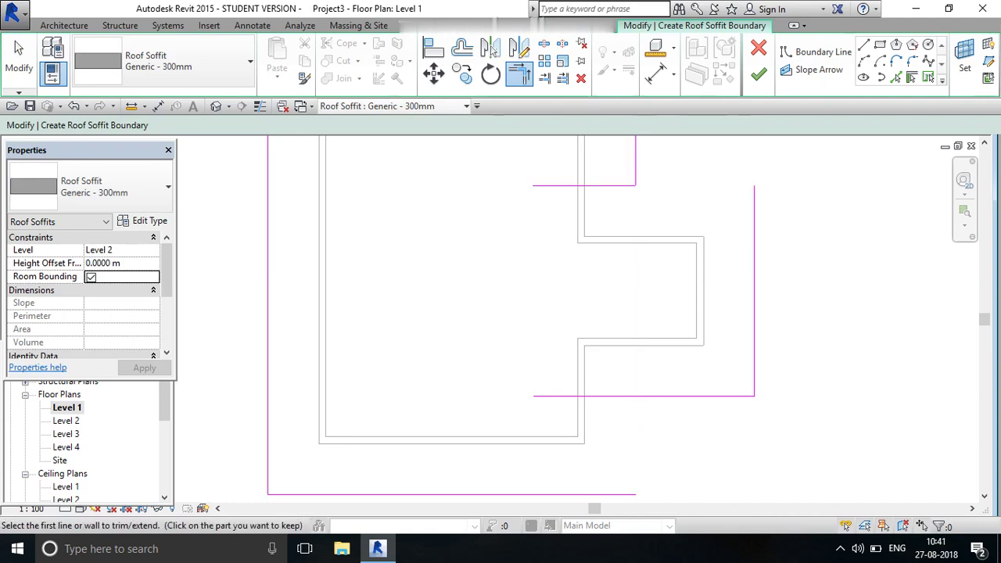
scroll(609, 265, "down", 2)
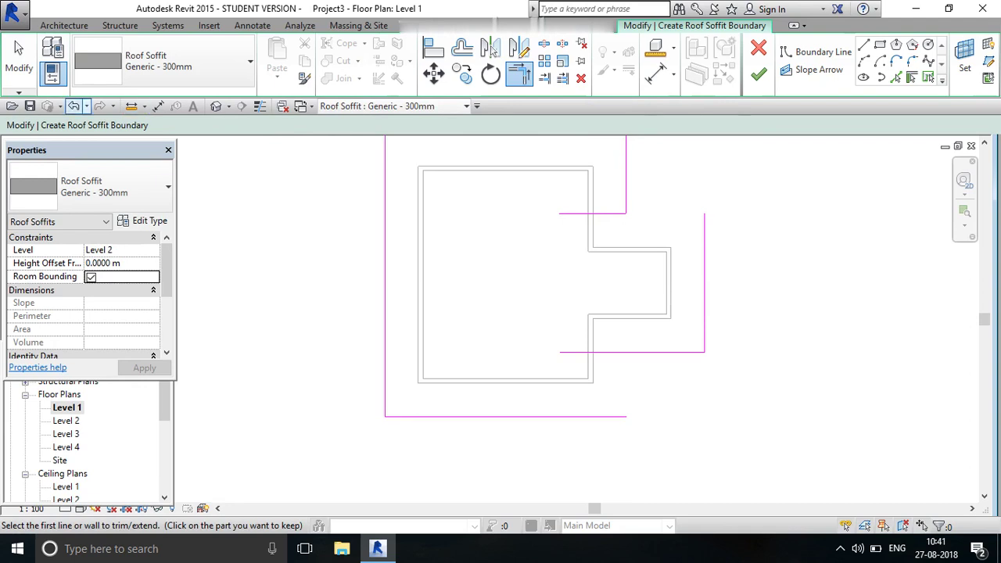
left_click(74, 105)
right_click(449, 220)
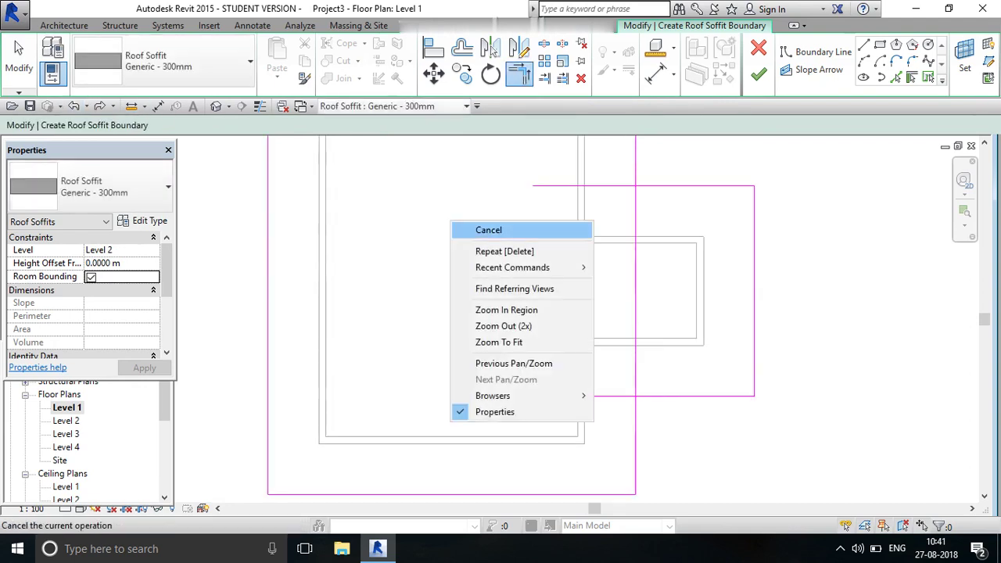
left_click(463, 228)
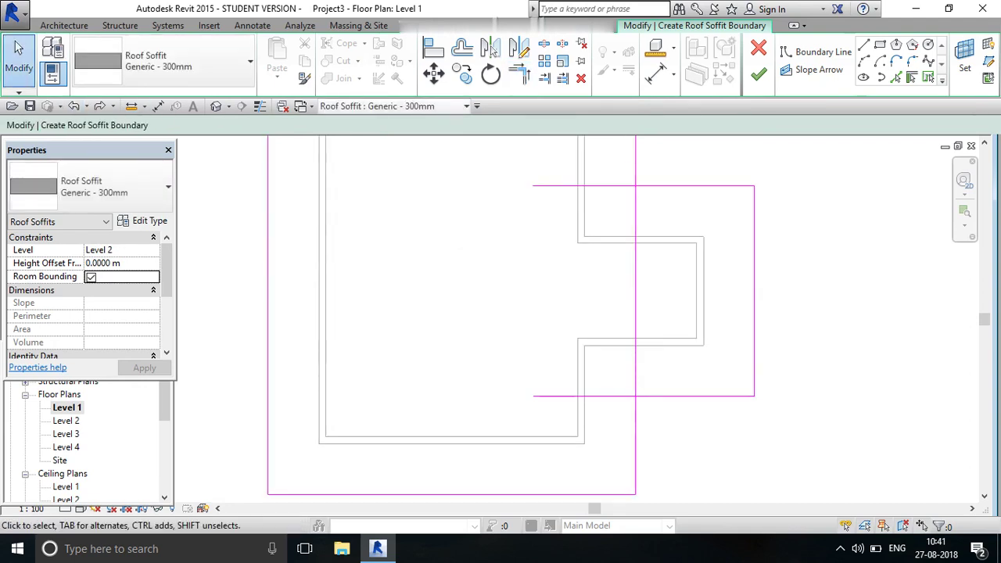
left_click(594, 395)
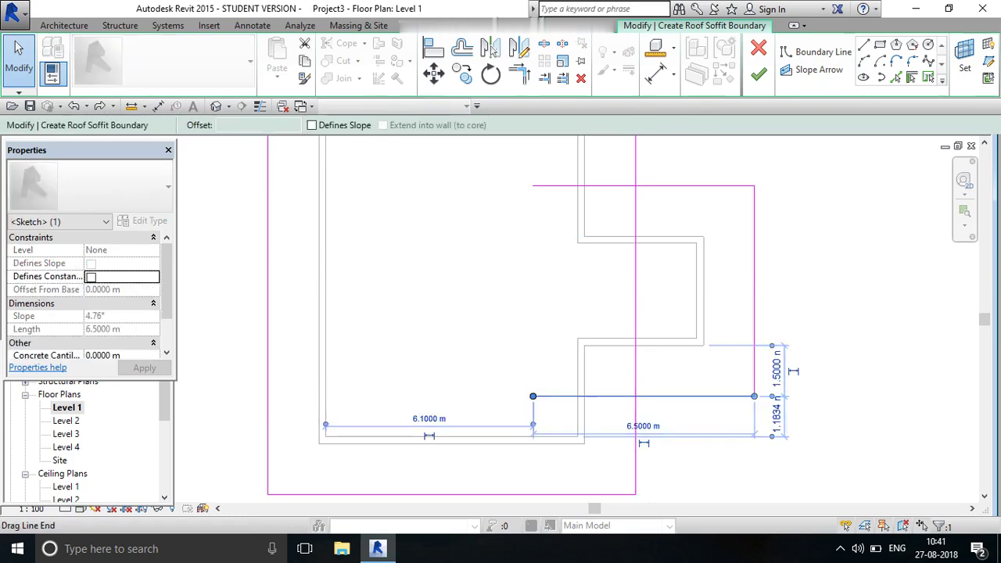
left_click_drag(532, 396, 635, 397)
left_click(587, 186)
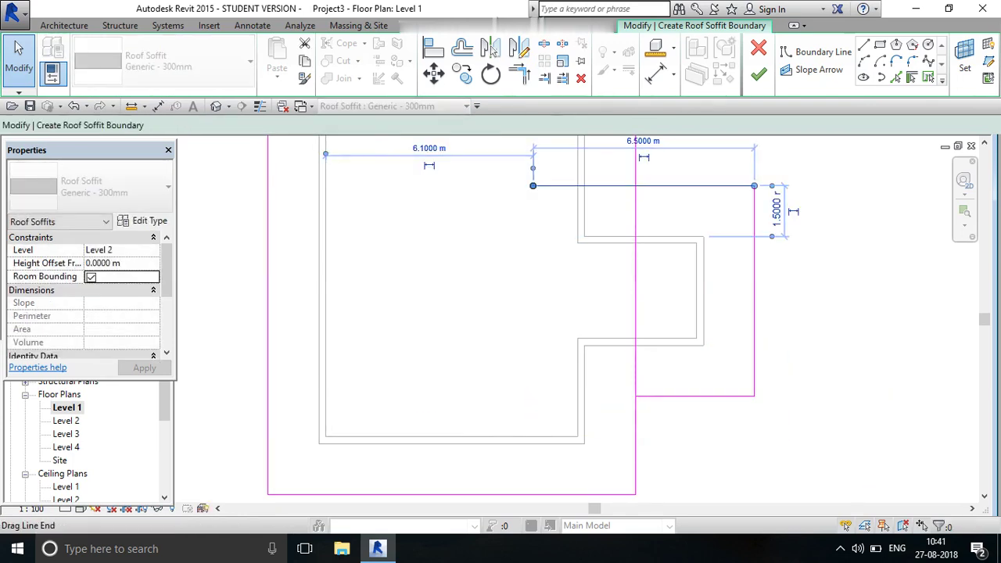
left_click_drag(533, 186, 635, 186)
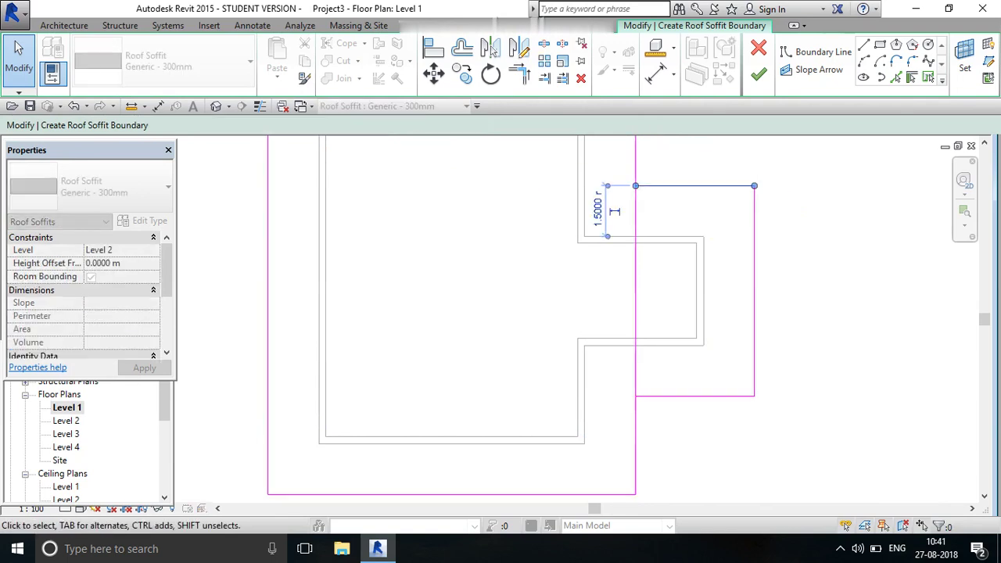
key("Escape")
Stretch the vertical line to close the boundary and move the right edge onto the wall face
left_click(544, 44)
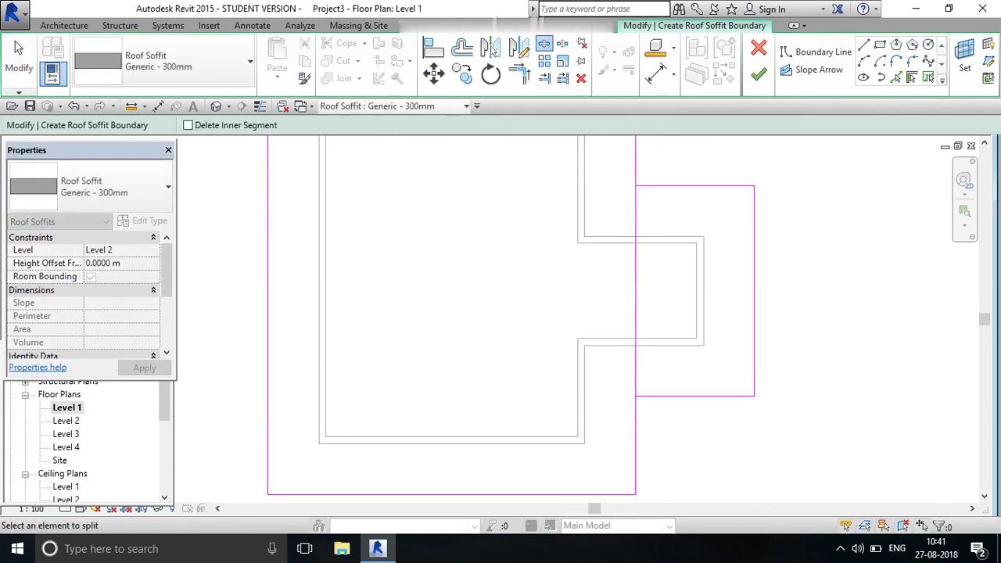
key("Escape")
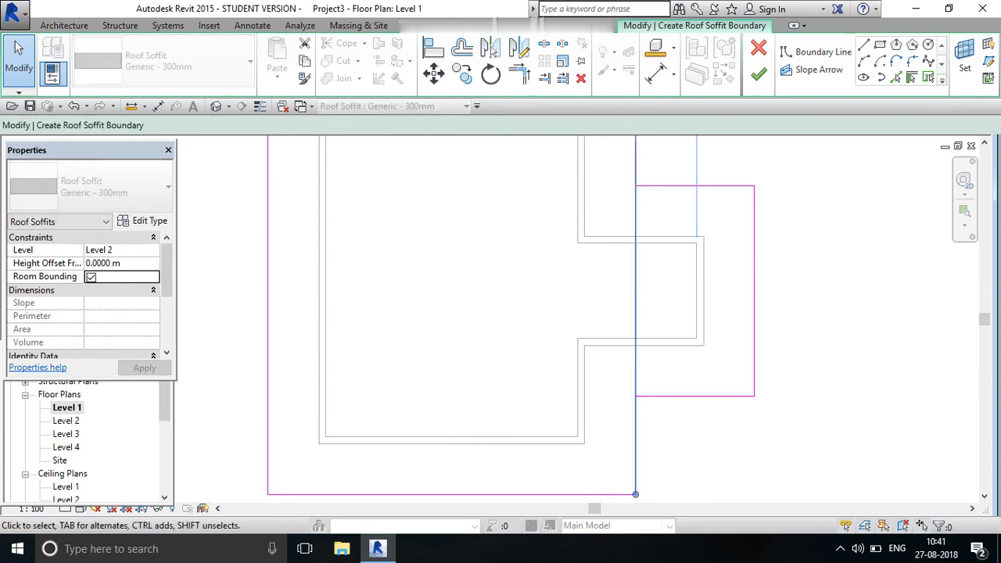
key("o")
key("f")
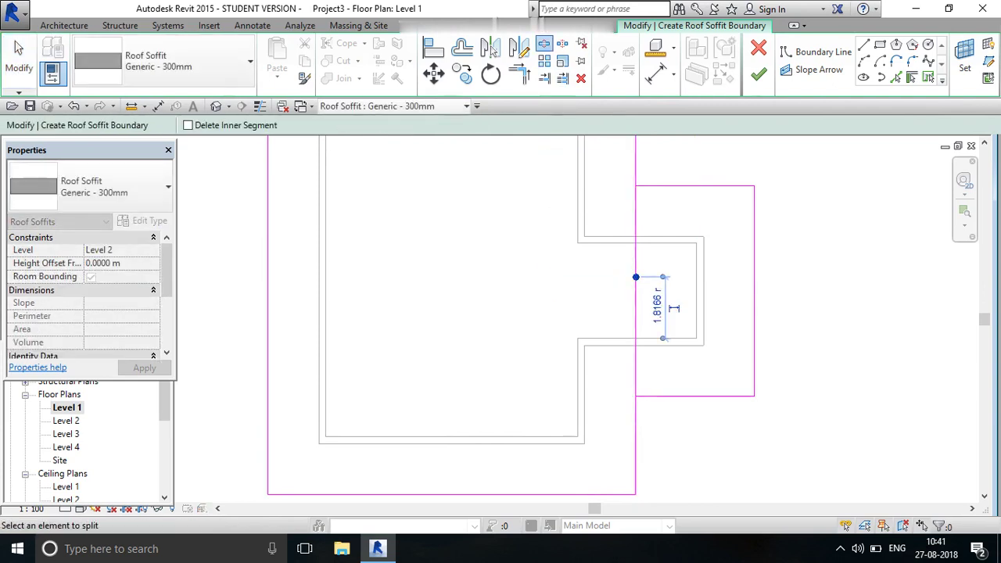
right_click(485, 238)
left_click(505, 240)
key("Escape")
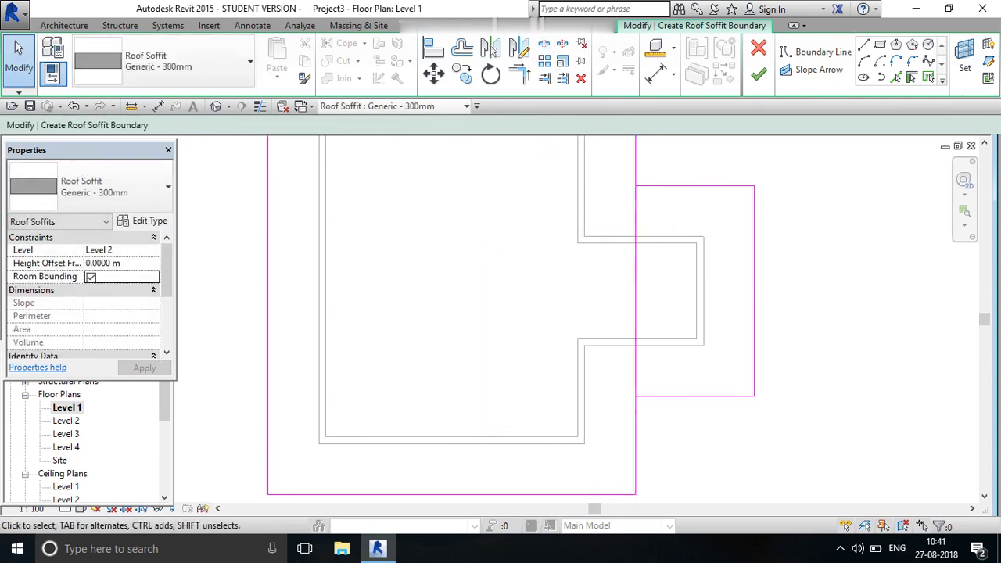
mouse_move(636, 276)
left_mouse_down()
mouse_move(635, 208)
mouse_move(635, 277)
left_mouse_up()
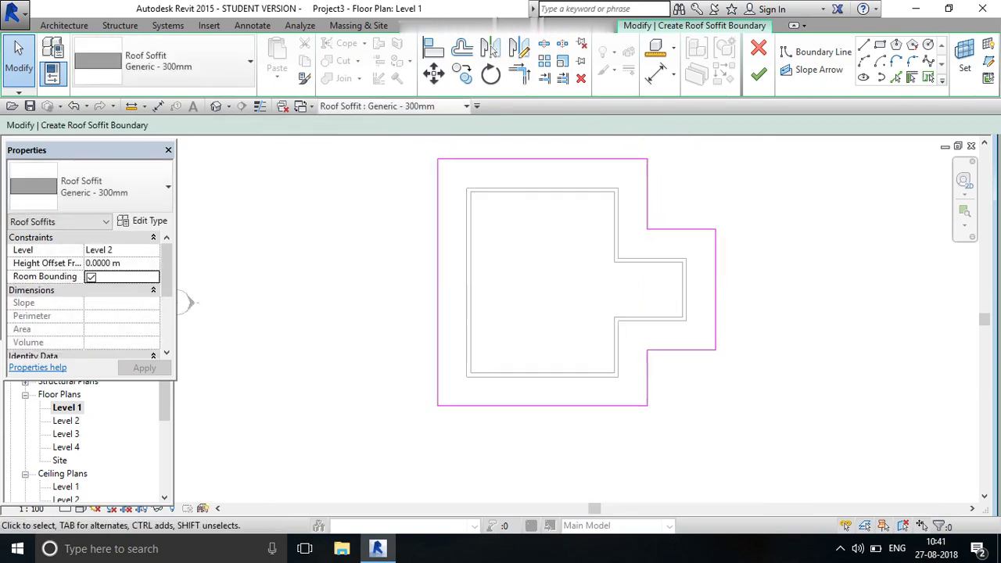
left_click(714, 289)
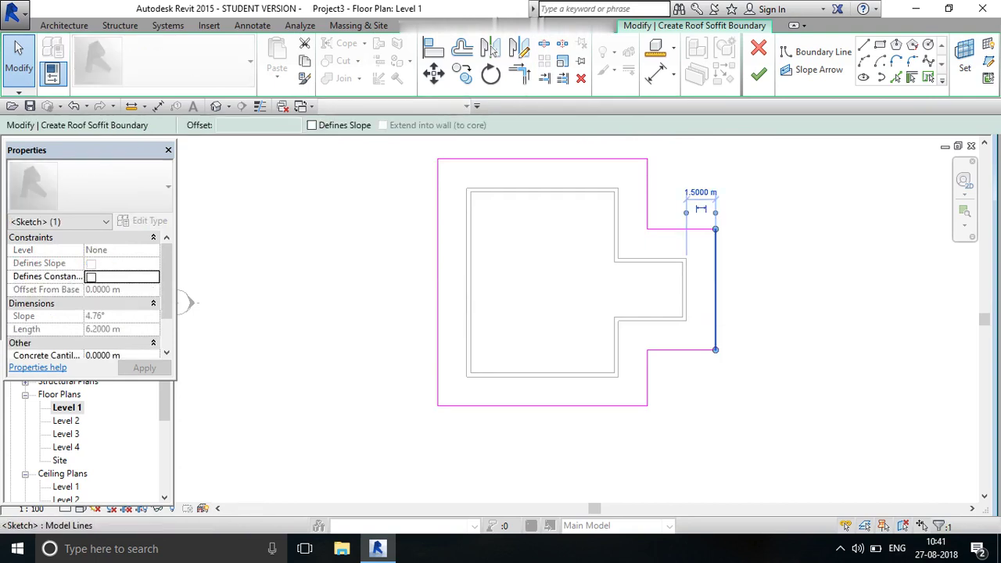
left_click_drag(714, 297, 682, 297)
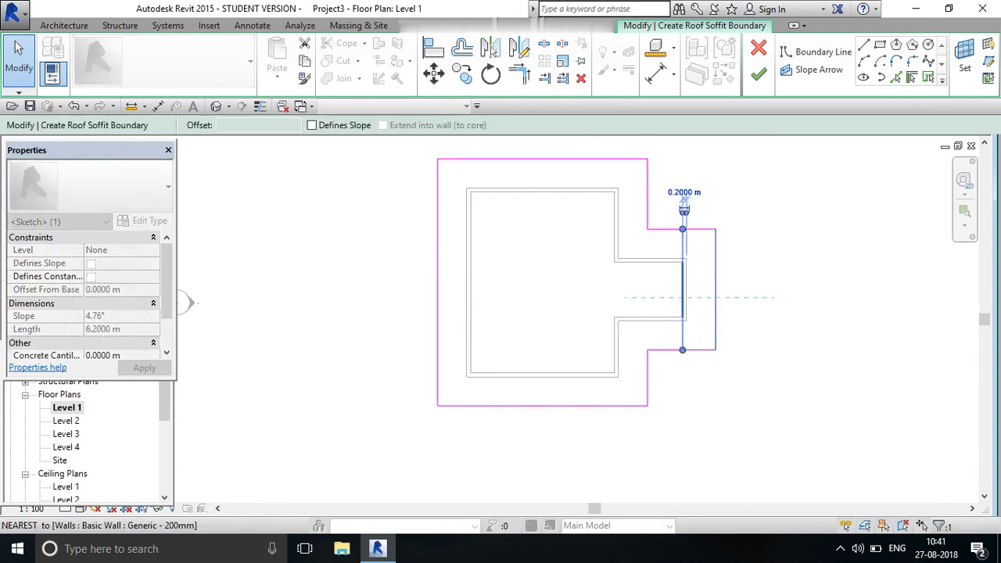
key("Escape")
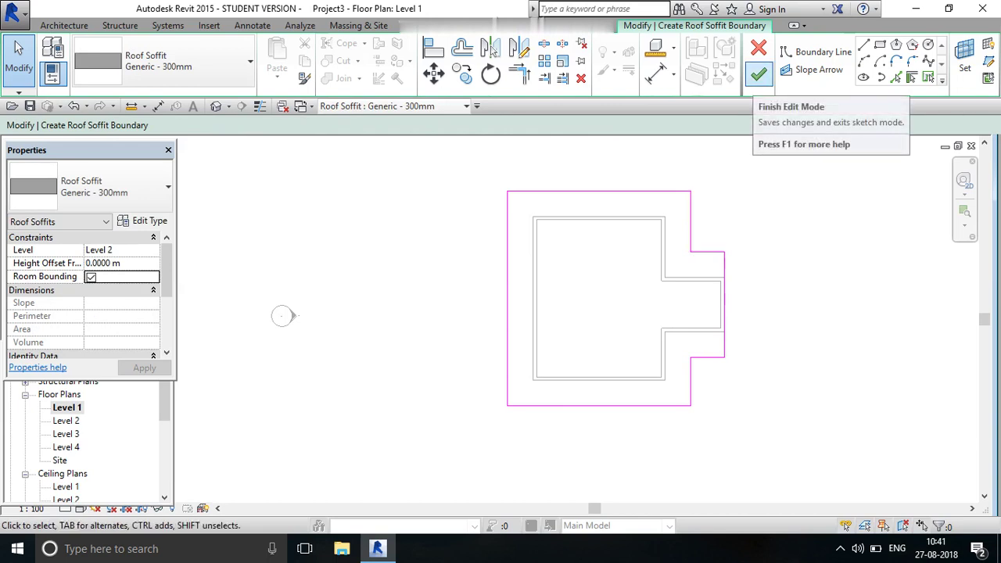
Finish the soffit sketch and switch the visual style to Realistic
left_click(759, 75)
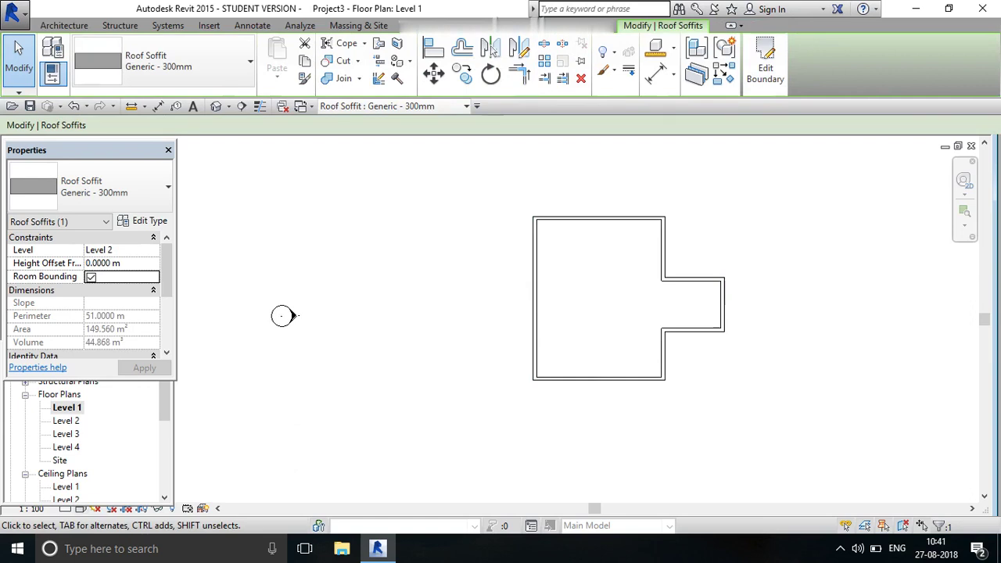
left_click(79, 508)
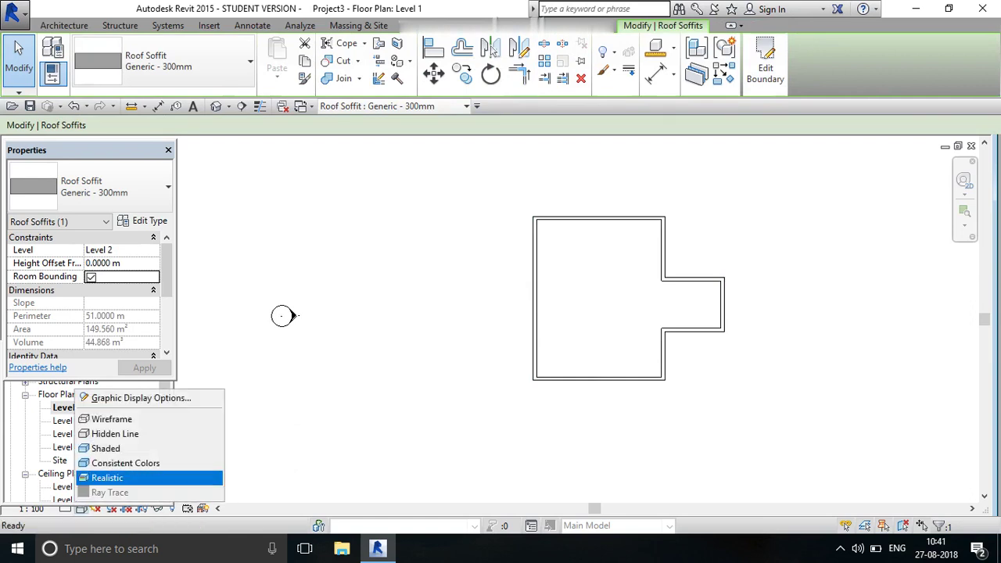
left_click(110, 474)
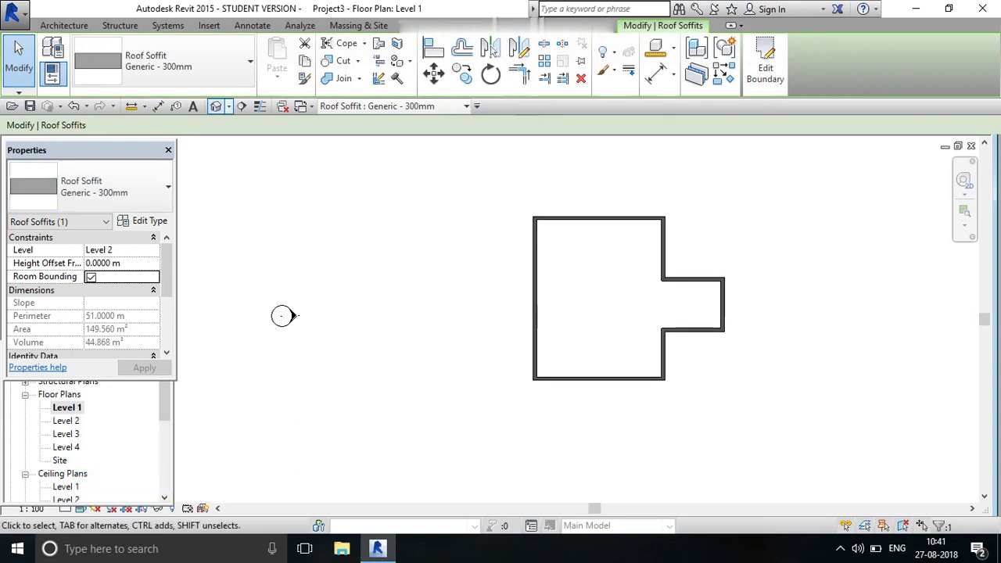
Open the default 3D view, orbit to an elevated corner and select the soffit
left_click(215, 106)
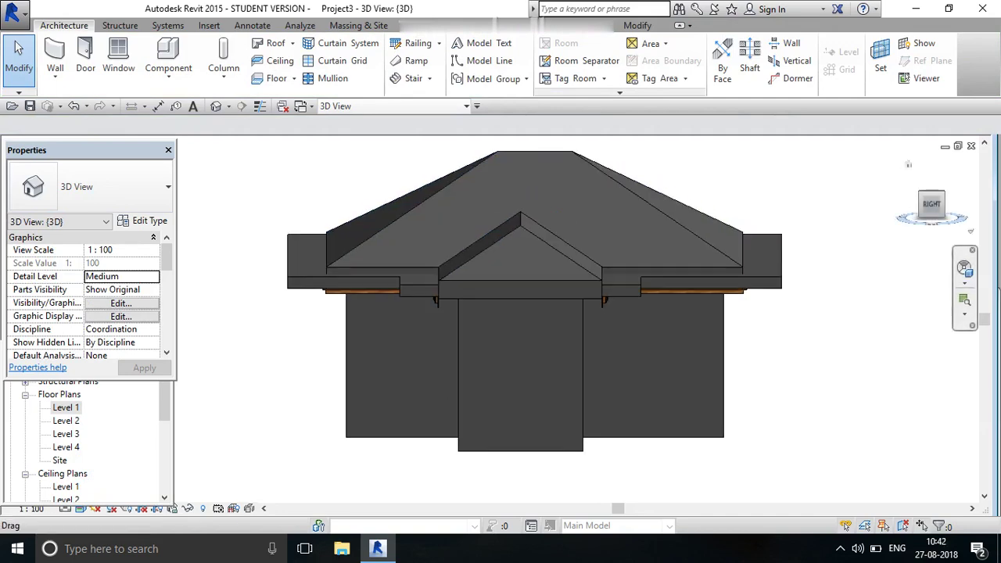
mouse_move(518, 258)
middle_mouse_down("shift")
mouse_move(469, 242)
mouse_move(547, 234)
mouse_move(485, 250)
middle_mouse_up("shift")
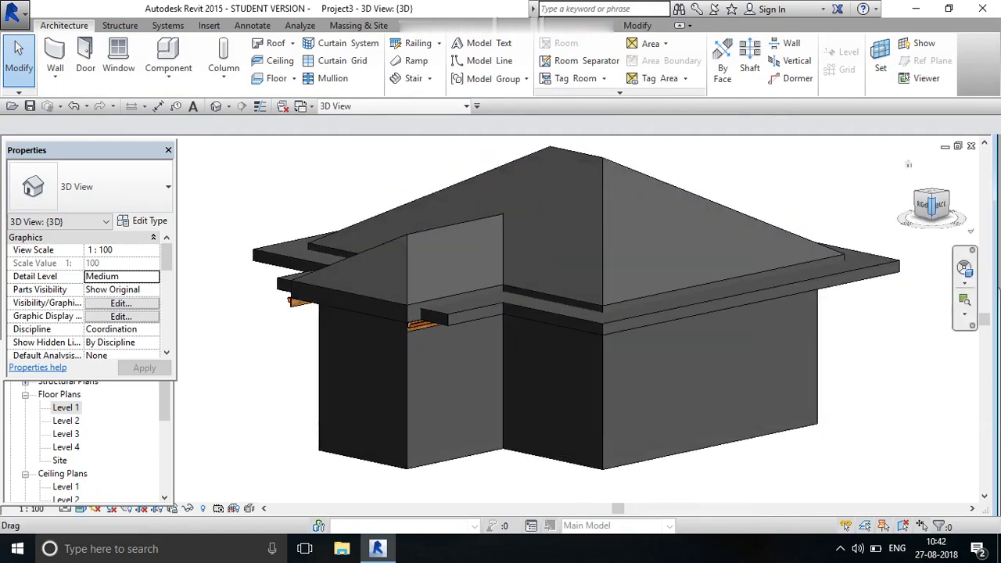
scroll(480, 359, "up", 5)
left_click(469, 344)
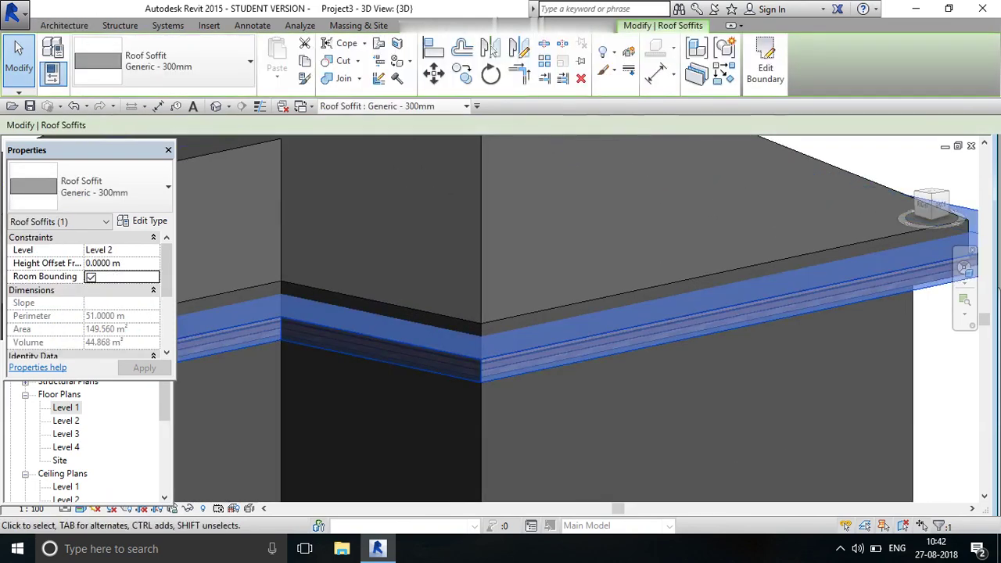
scroll(501, 313, "down", 4)
Set the Generic - 300mm soffit type's structure layer to 0.05 m thick and apply
left_click(143, 221)
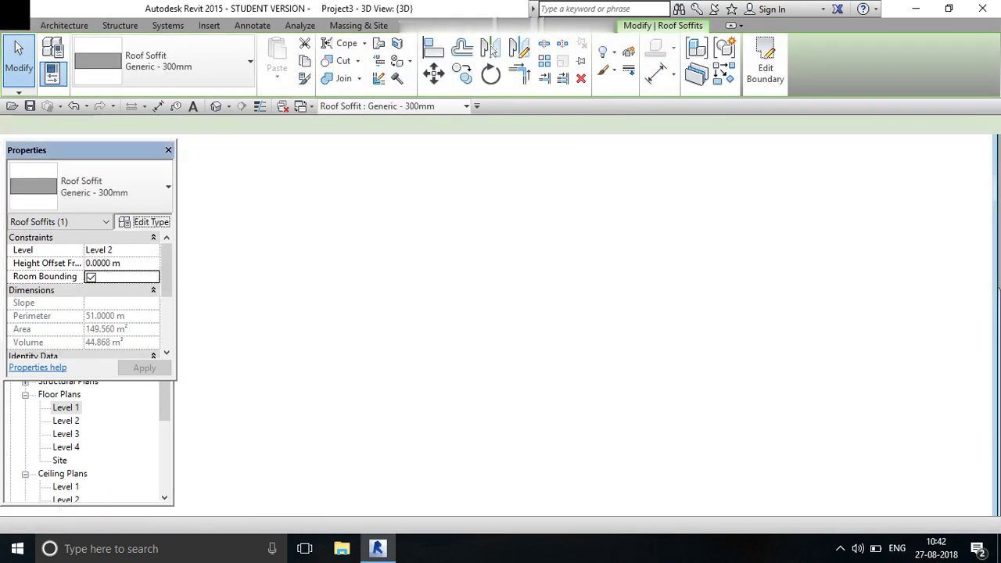
left_click(673, 153)
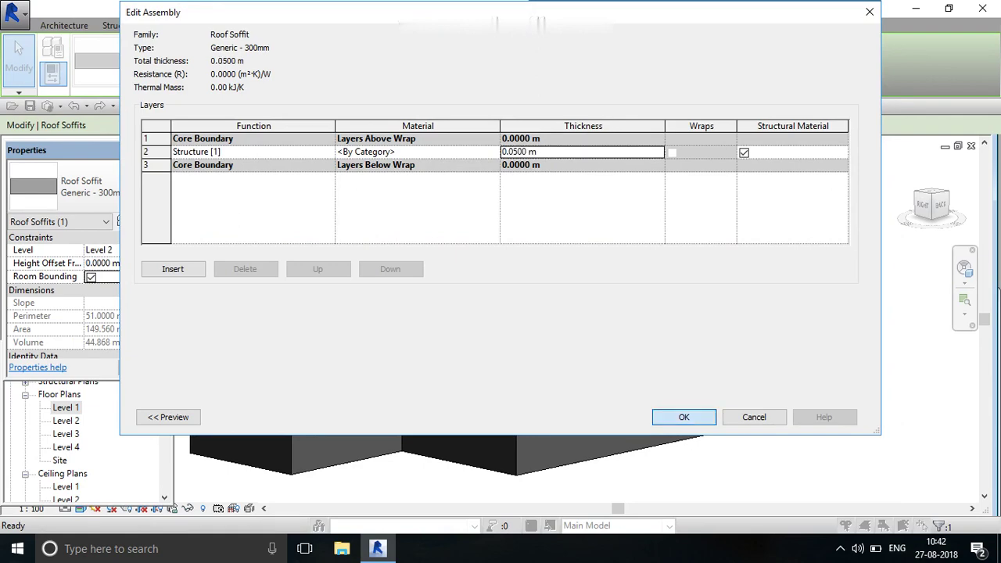
left_click(683, 416)
left_click(838, 416)
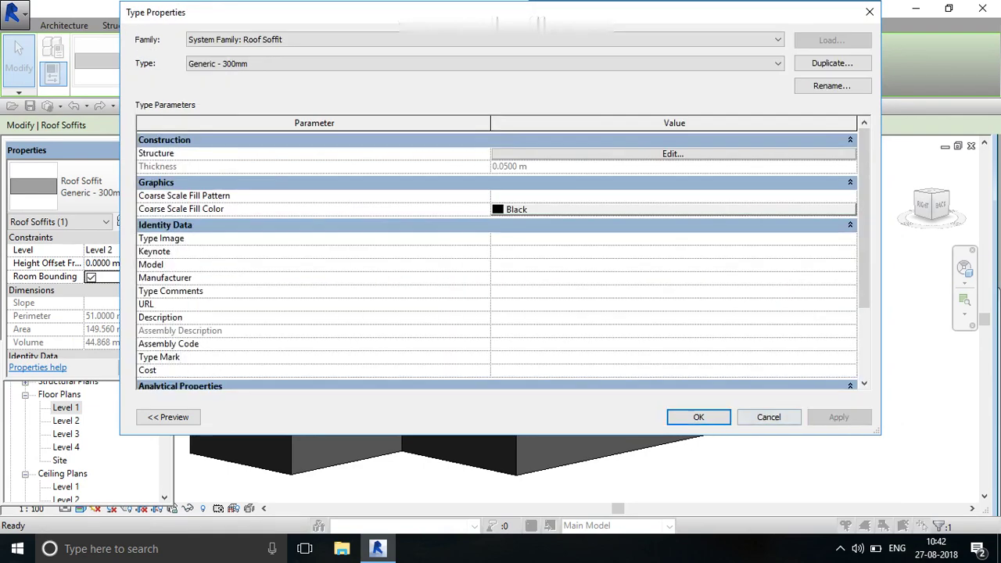
key("Return")
key("Escape")
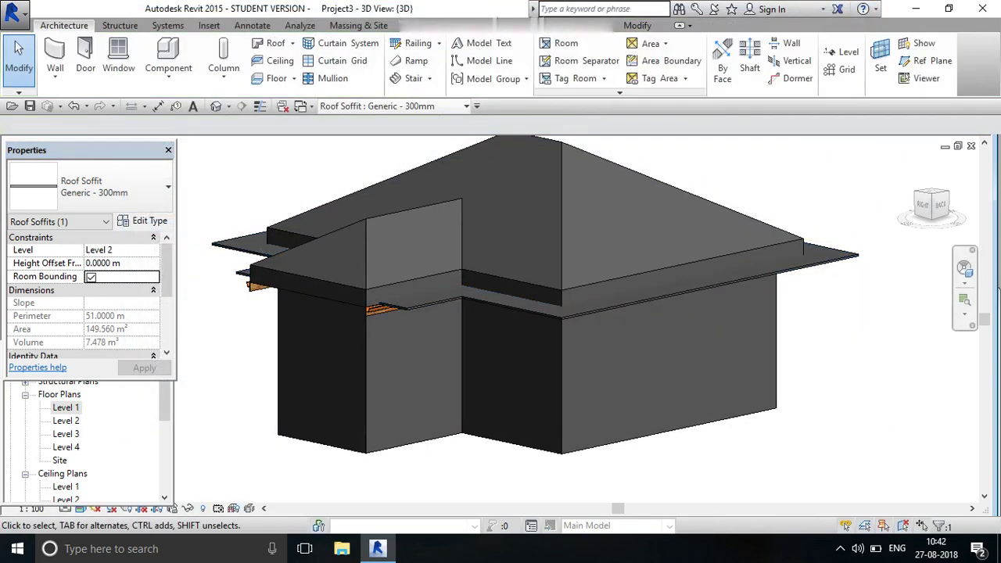
Select the roof soffit and view it in the North elevation
scroll(86, 438, "down", 1)
scroll(86, 438, "down", 1)
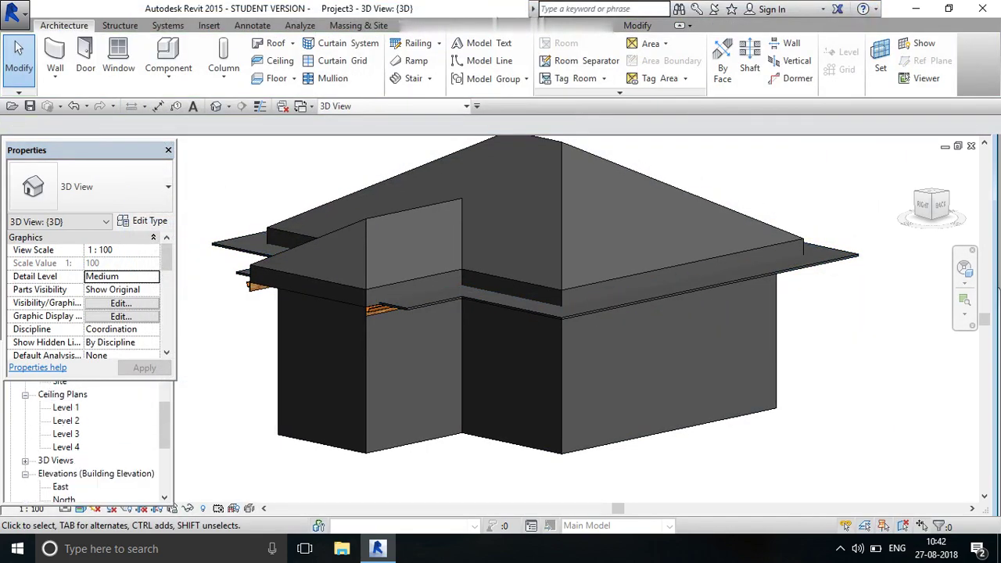
scroll(86, 438, "down", 1)
scroll(86, 438, "down", 2)
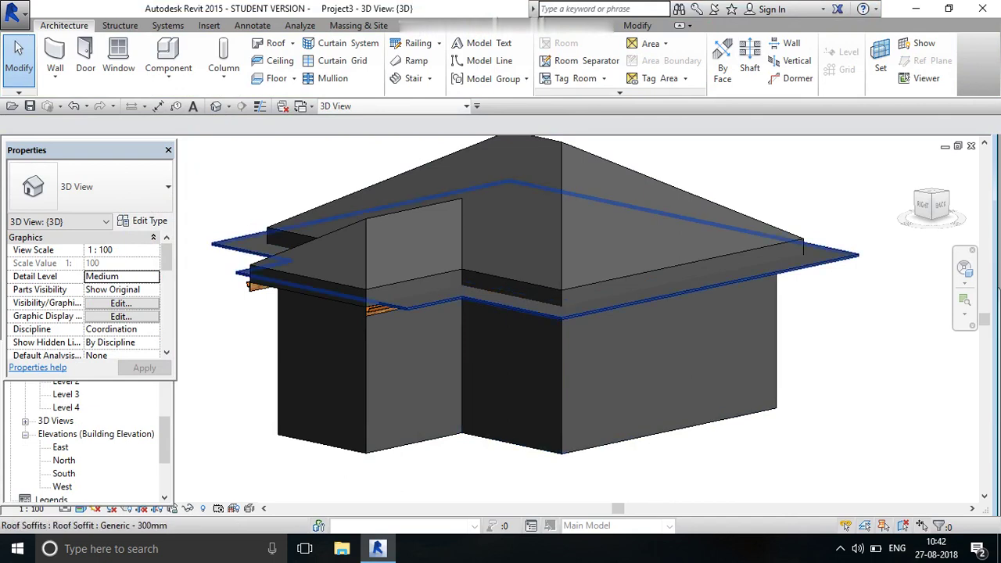
left_click(803, 248)
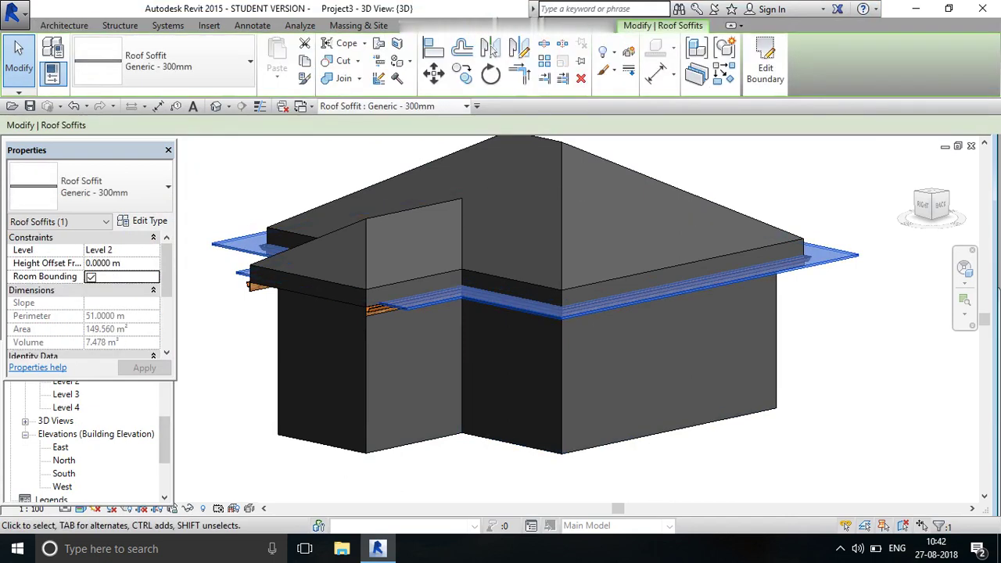
double_click(65, 460)
scroll(684, 401, "up", 3)
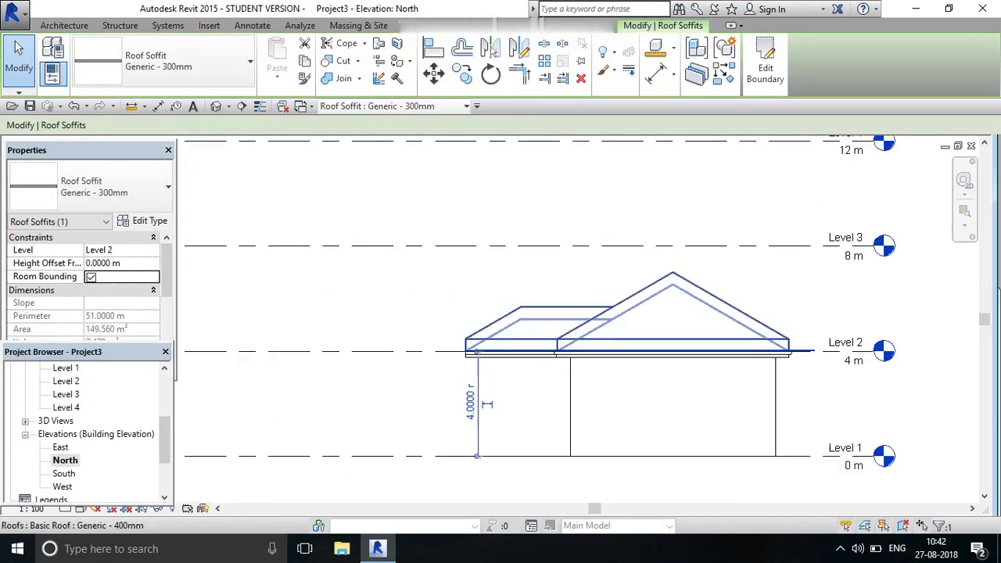
scroll(496, 341, "up", 4)
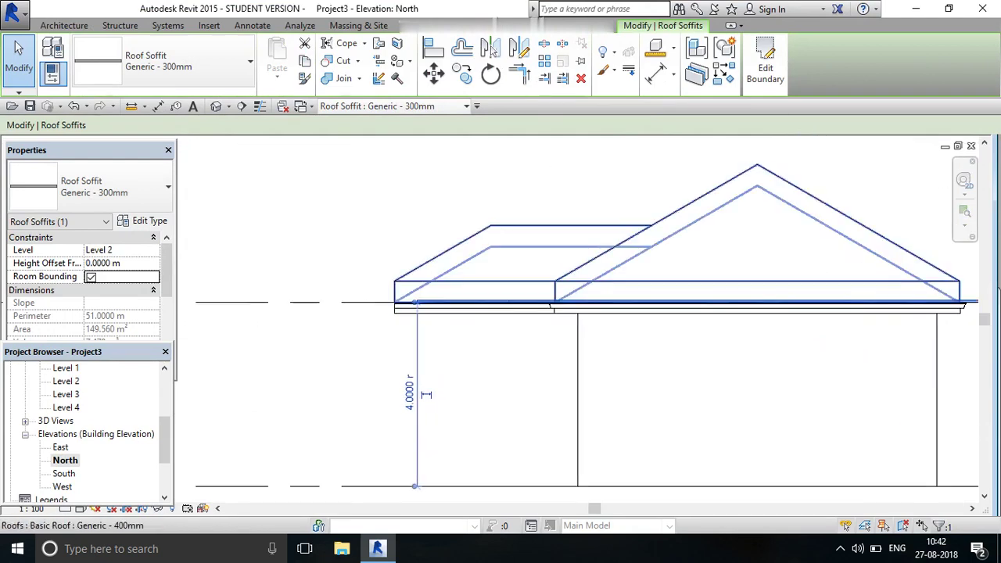
scroll(496, 341, "down", 1)
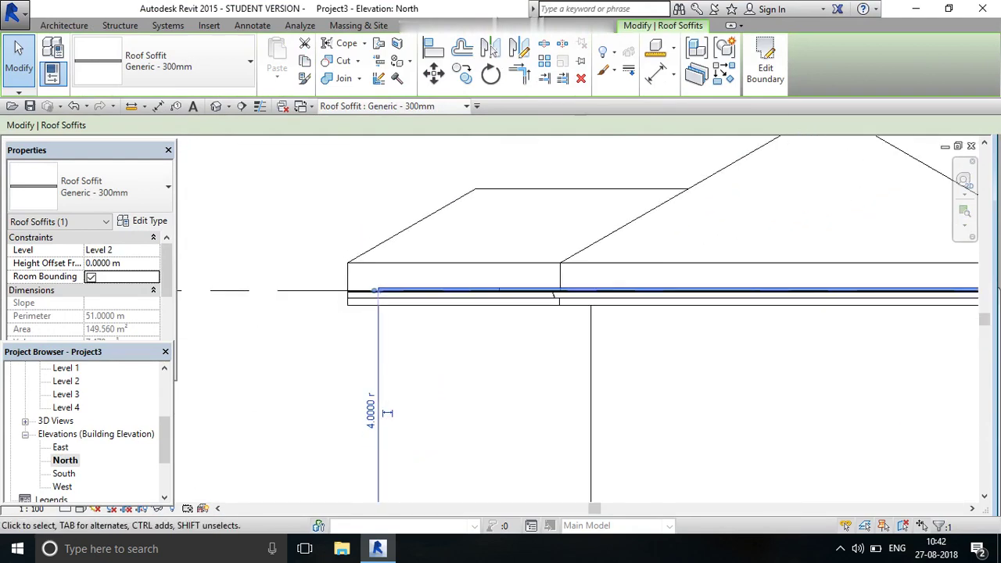
scroll(400, 326, "up", 2)
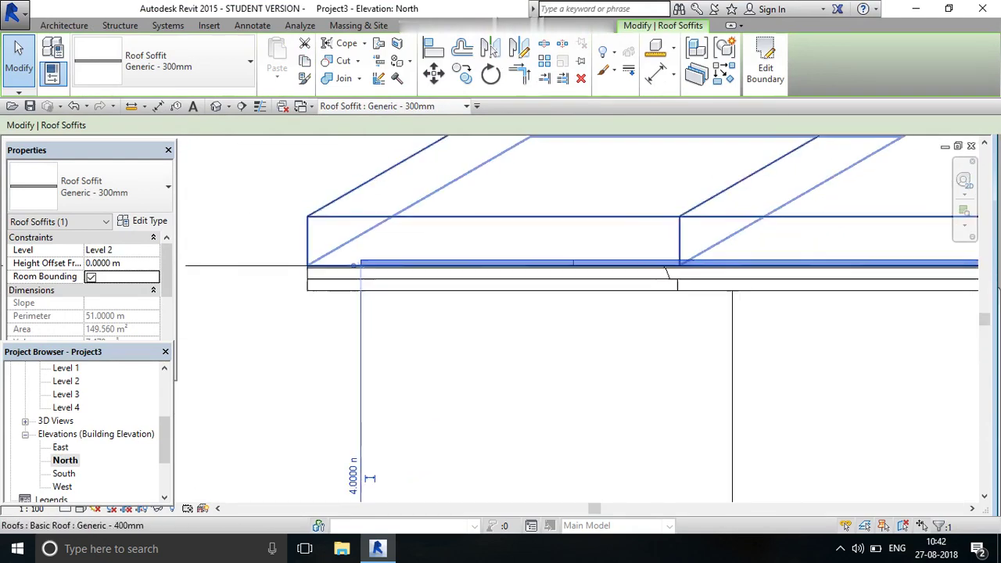
scroll(373, 310, "down", 1)
scroll(373, 311, "down", 1)
scroll(373, 310, "down", 1)
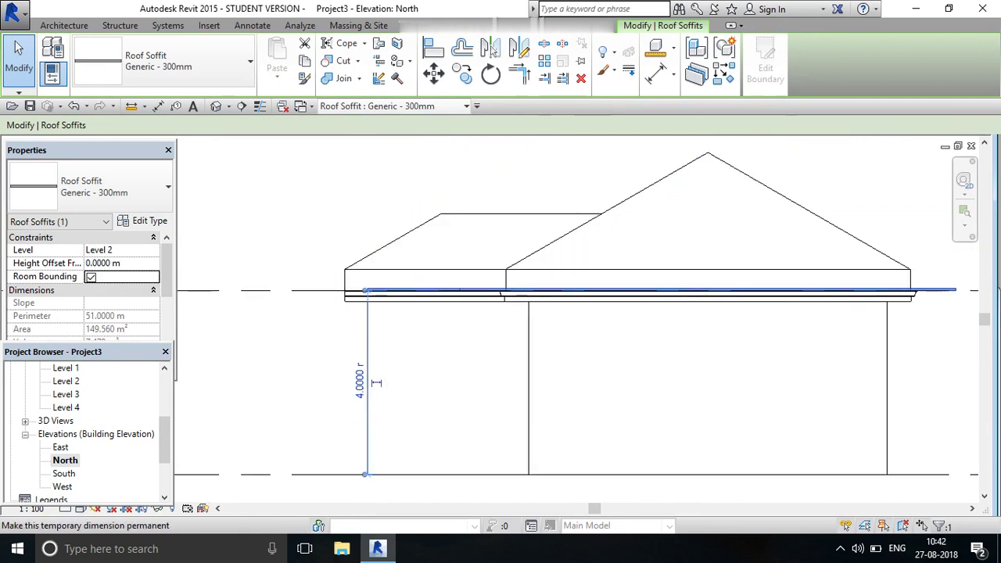
scroll(360, 383, "up", 1)
Change the soffit's 4.0000 m height dimension to 3.7 m
left_click(360, 383)
type("3.7")
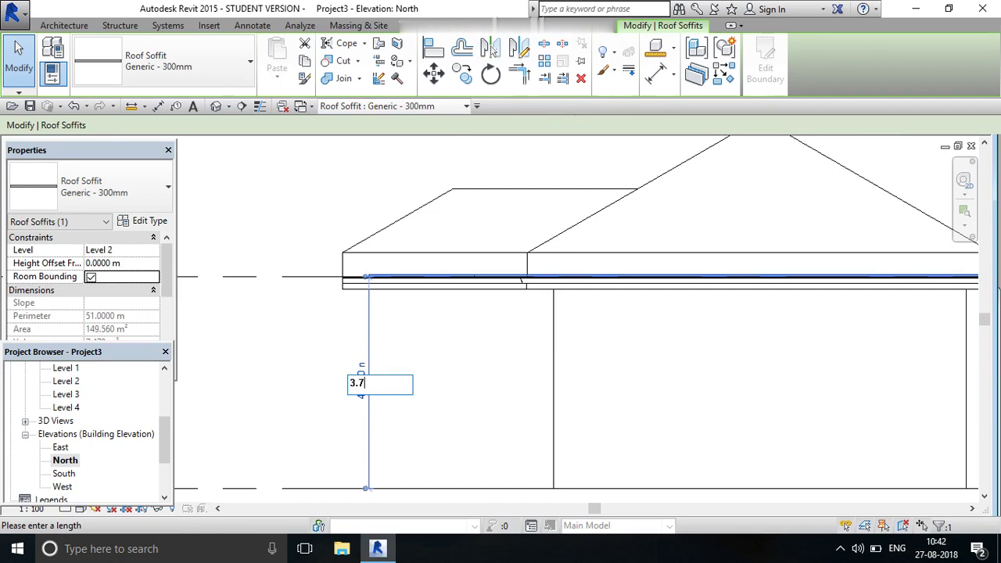
key("Return")
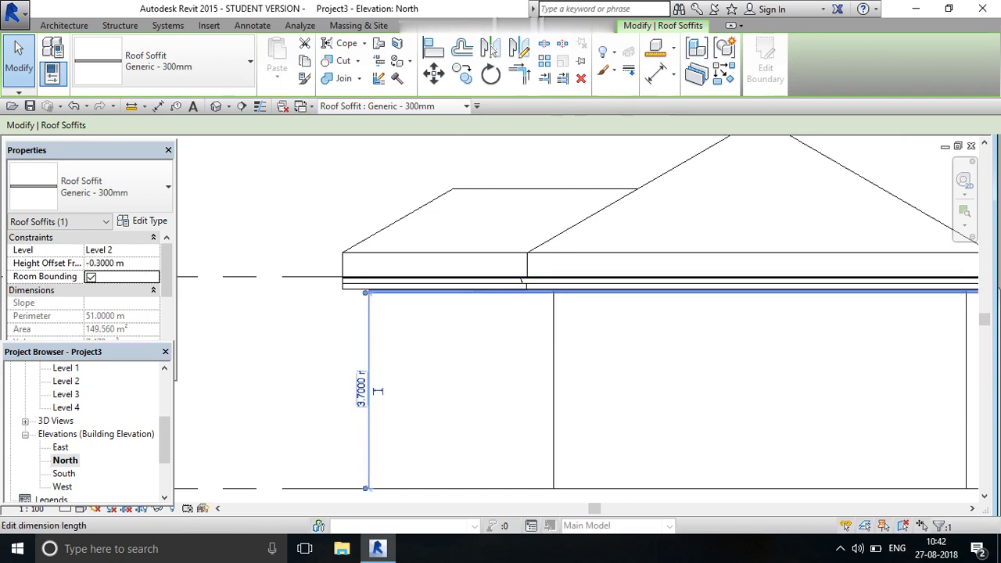
key("Escape")
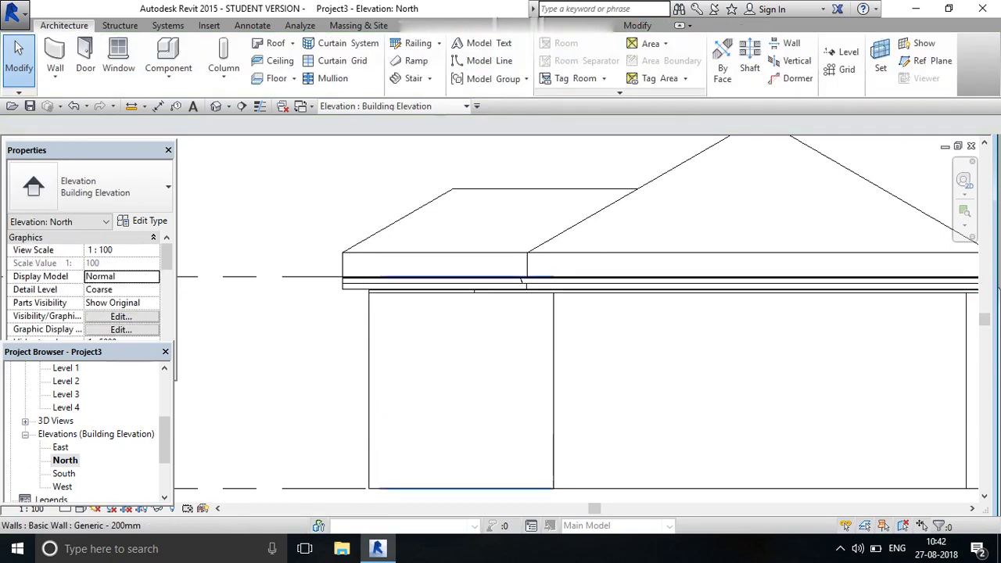
scroll(384, 286, "up", 3)
scroll(383, 297, "up", 2)
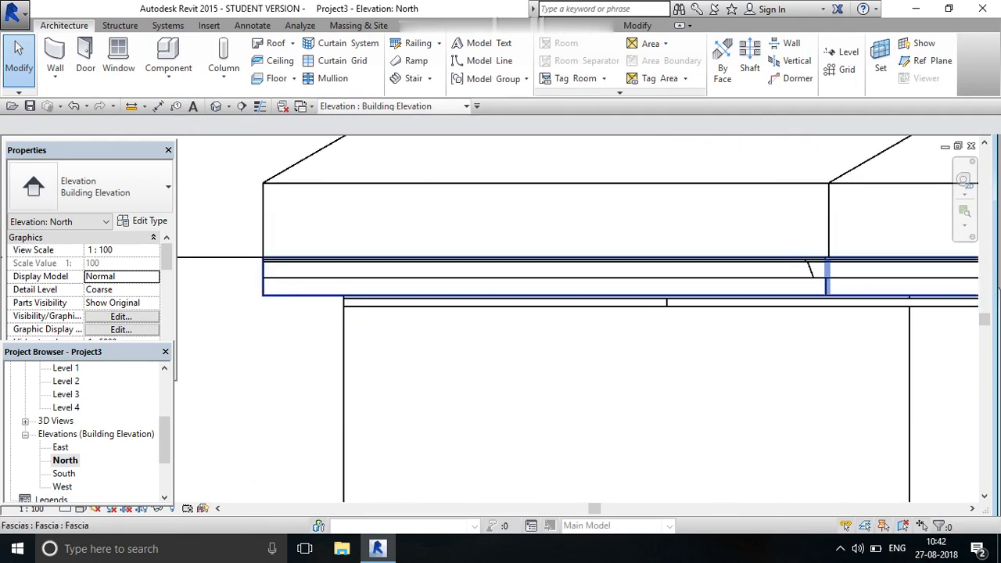
scroll(383, 297, "up", 2)
scroll(383, 293, "down", 3)
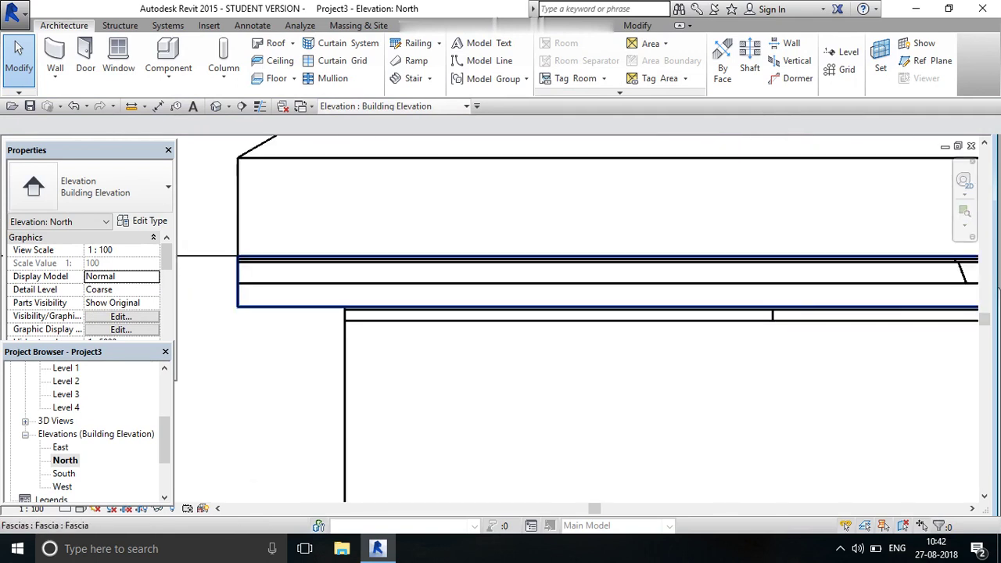
scroll(384, 294, "up", 1)
scroll(547, 309, "down", 1)
scroll(547, 309, "down", 2)
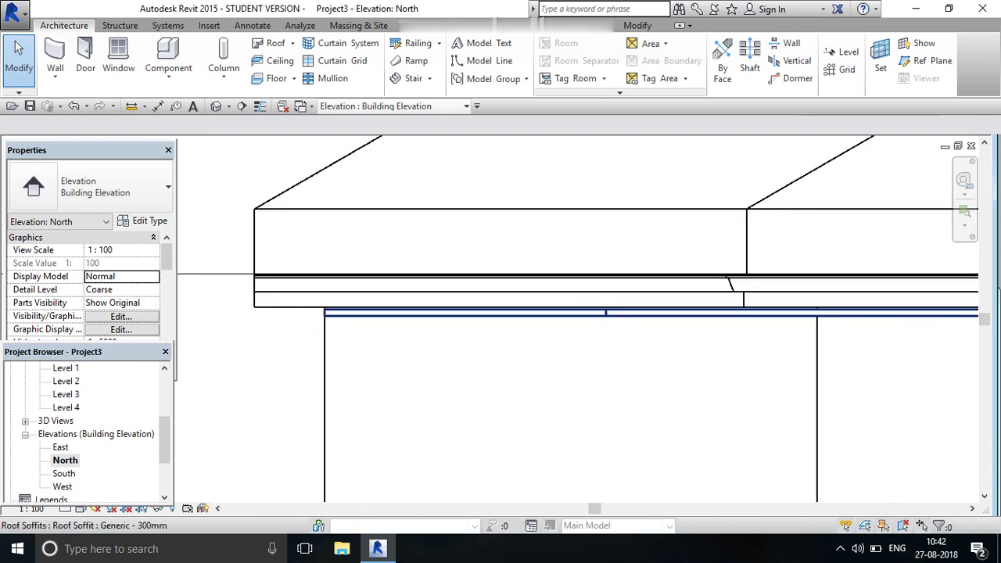
scroll(547, 309, "down", 1)
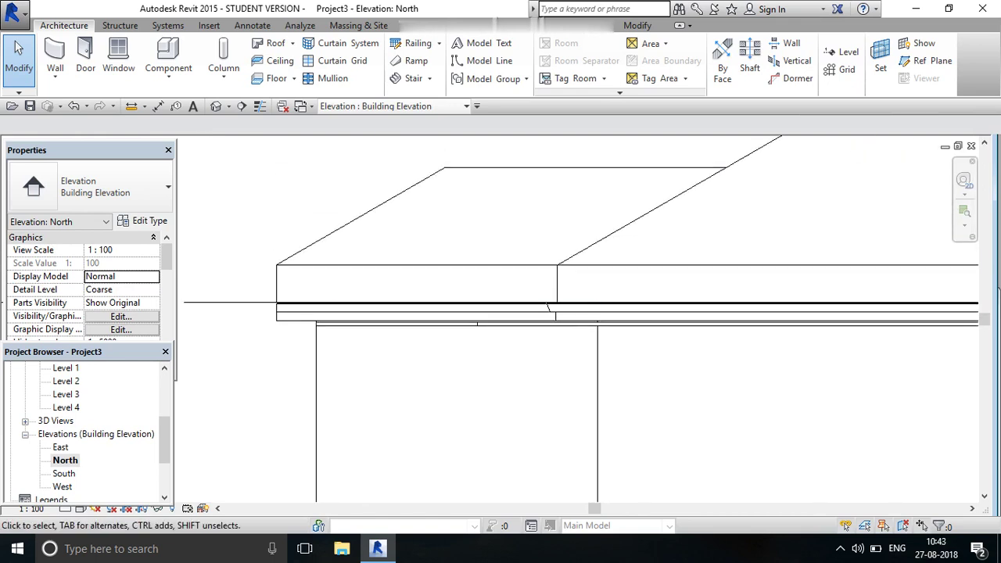
scroll(88, 430, "up", 2)
scroll(89, 430, "up", 1)
Return to the default 3D view and select the lowered soffit beneath the oak fascia
double_click(66, 408)
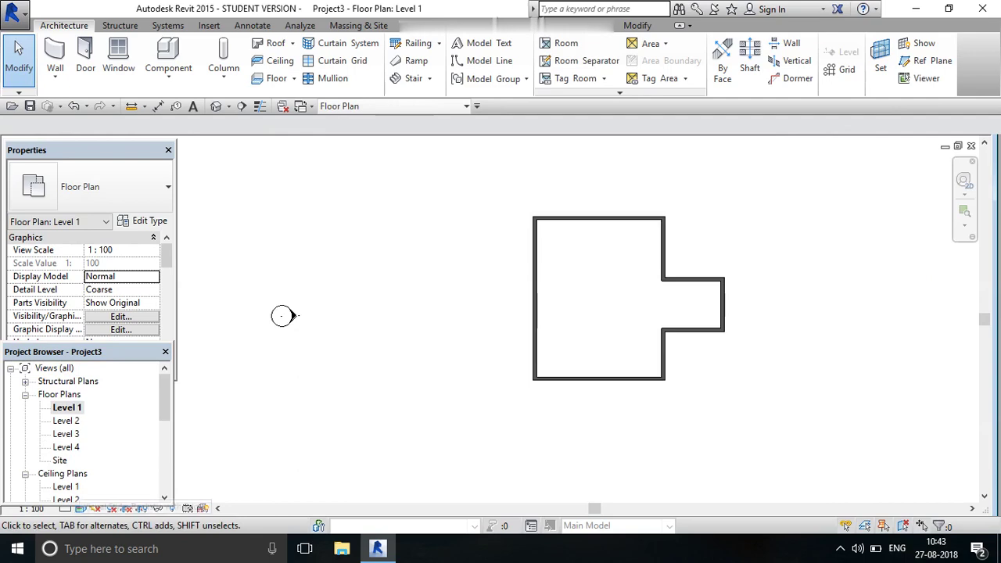
left_click(216, 106)
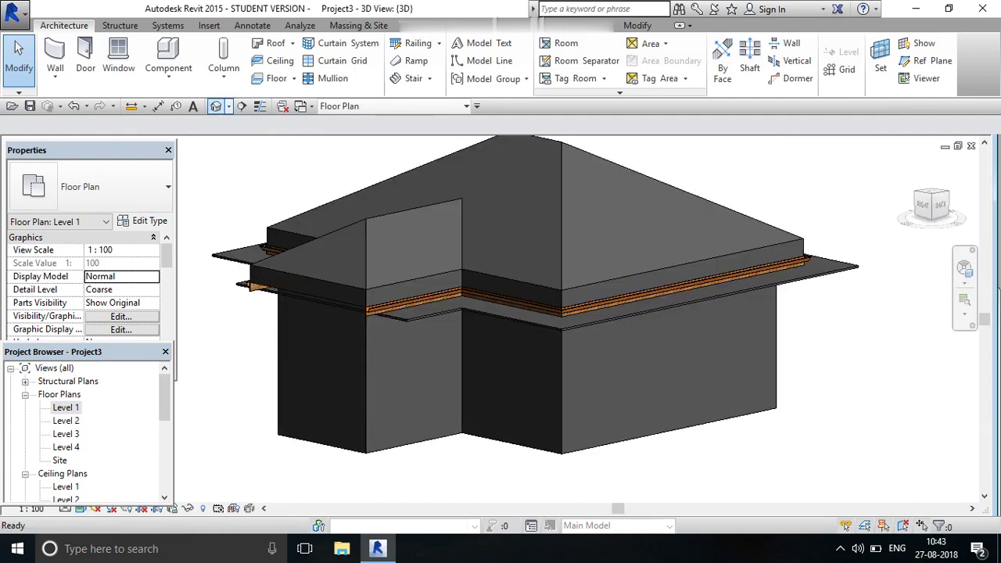
scroll(422, 317, "up", 3)
mouse_move(795, 243)
middle_mouse_down("shift")
mouse_move(908, 165)
mouse_move(782, 180)
mouse_move(594, 180)
mouse_move(547, 199)
mouse_move(751, 274)
middle_mouse_up("shift")
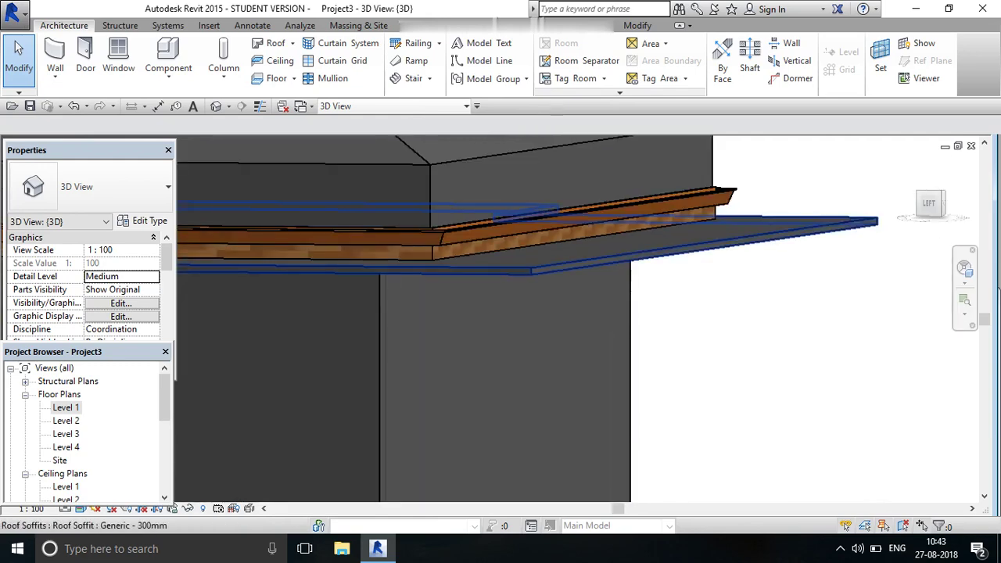
left_click(751, 274)
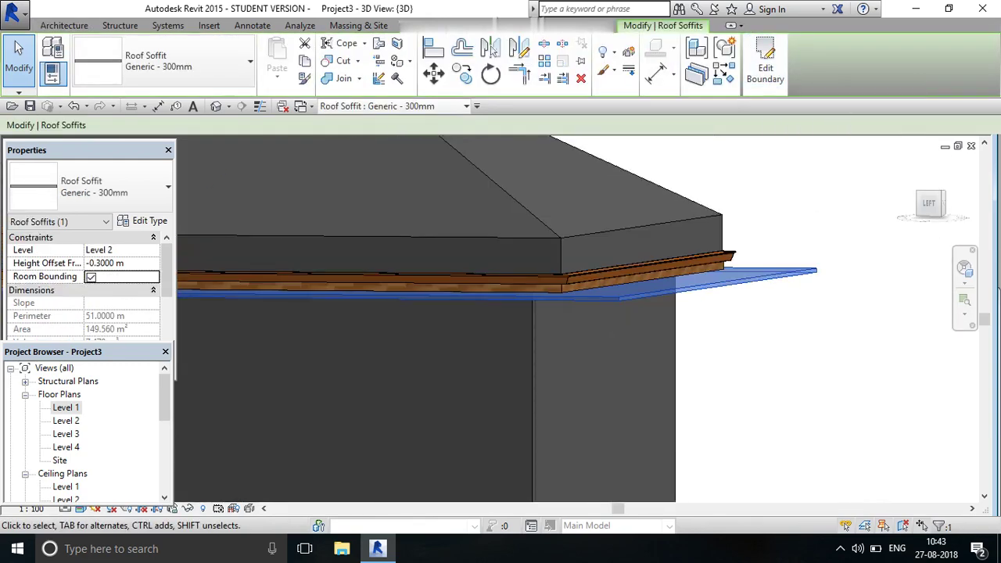
double_click(65, 407)
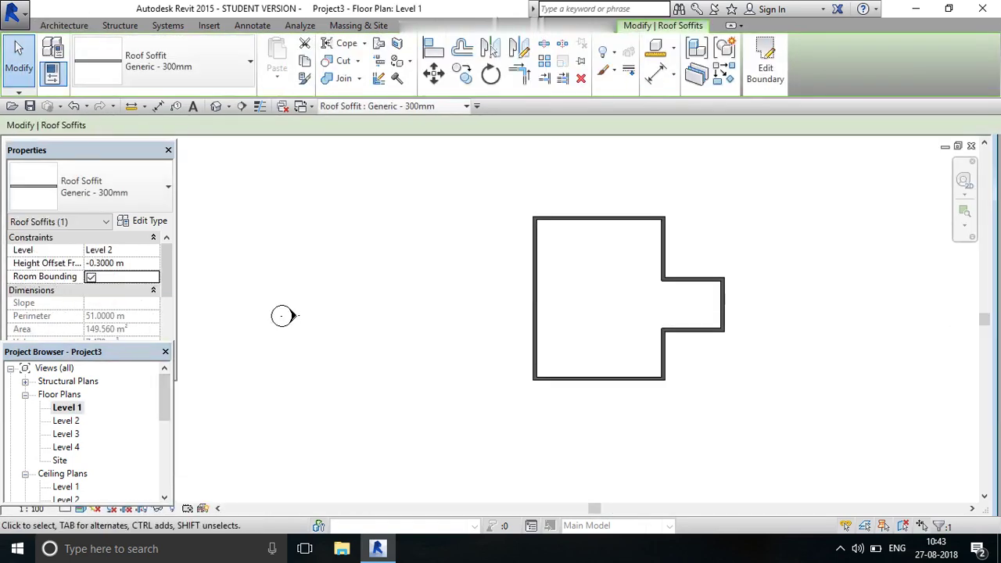
left_click(216, 106)
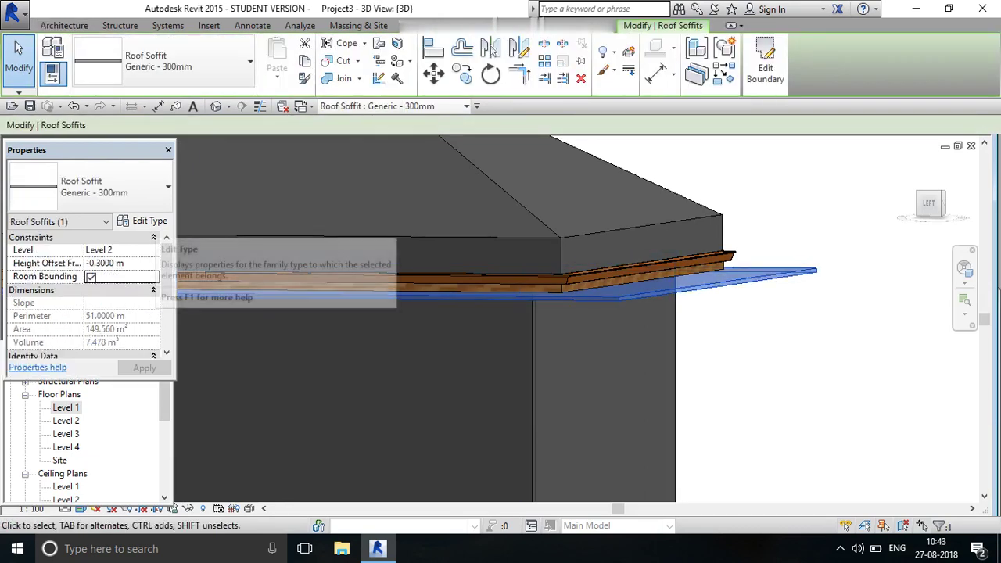
Assign the Roofing, Tile material to the soffit type's structure layer
left_click(142, 220)
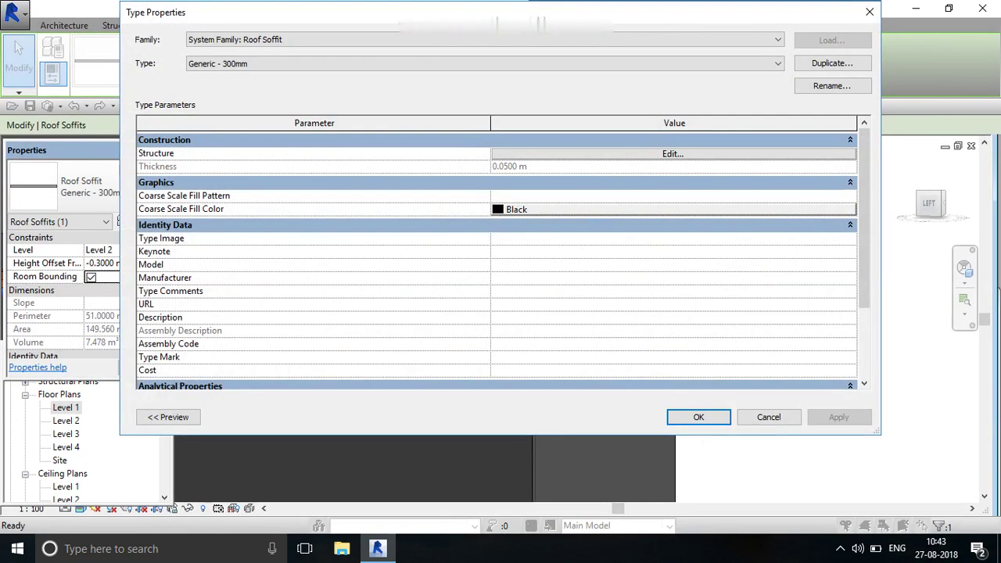
scroll(497, 258, "down", 3)
scroll(496, 258, "up", 3)
left_click(672, 154)
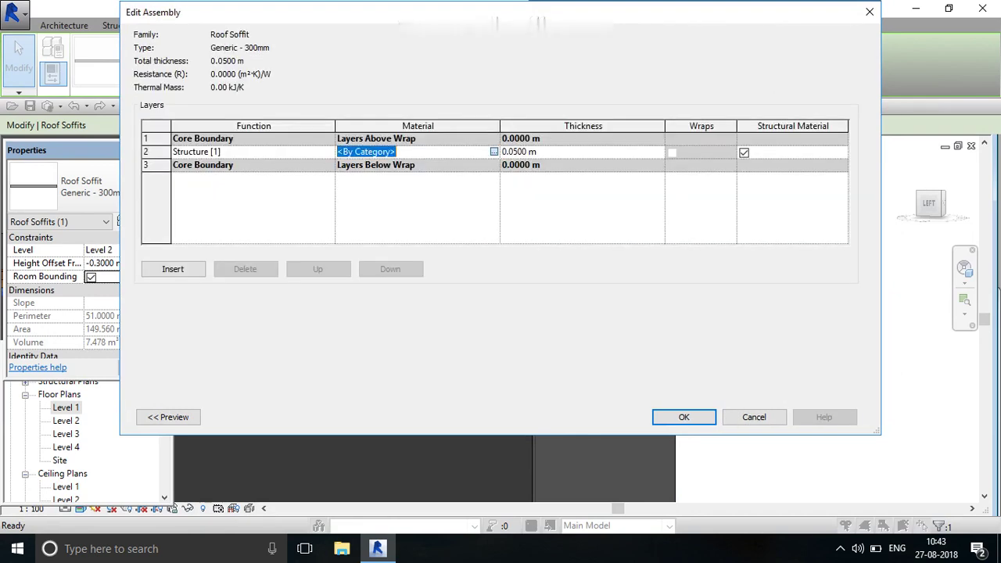
left_click(494, 150)
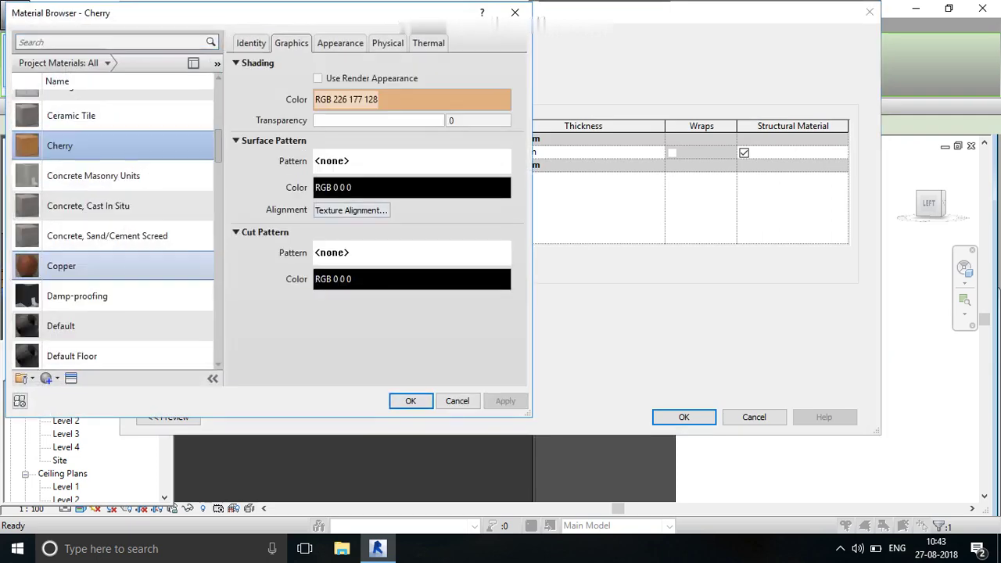
scroll(113, 258, "down", 3)
scroll(114, 254, "down", 3)
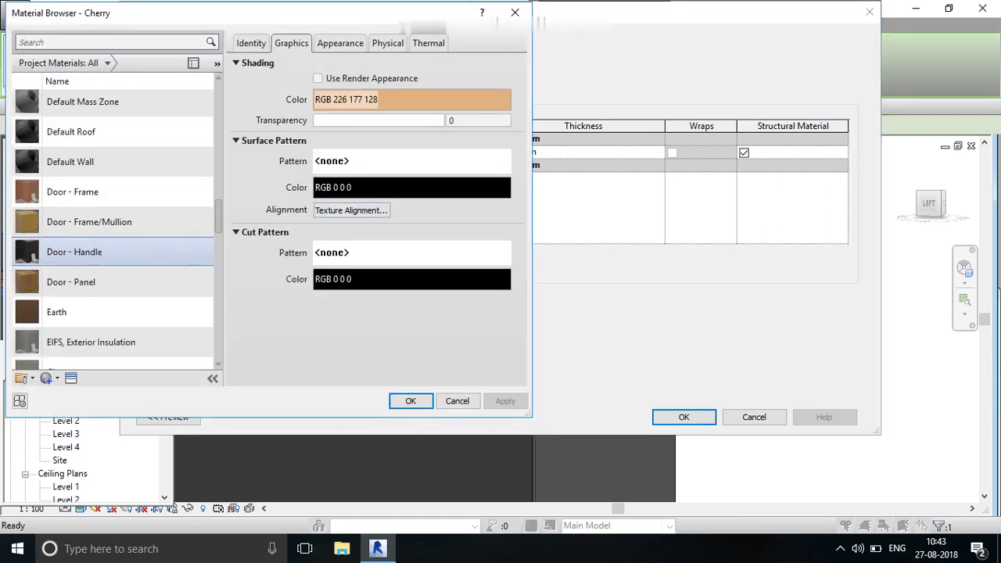
scroll(113, 250, "down", 3)
scroll(114, 251, "down", 2)
scroll(114, 251, "down", 1)
scroll(114, 251, "down", 3)
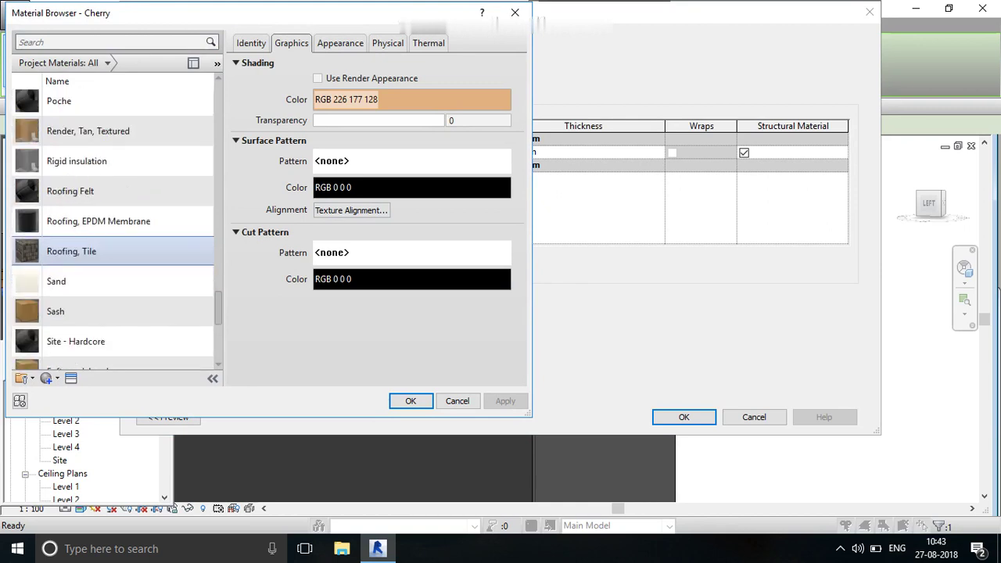
left_click(113, 251)
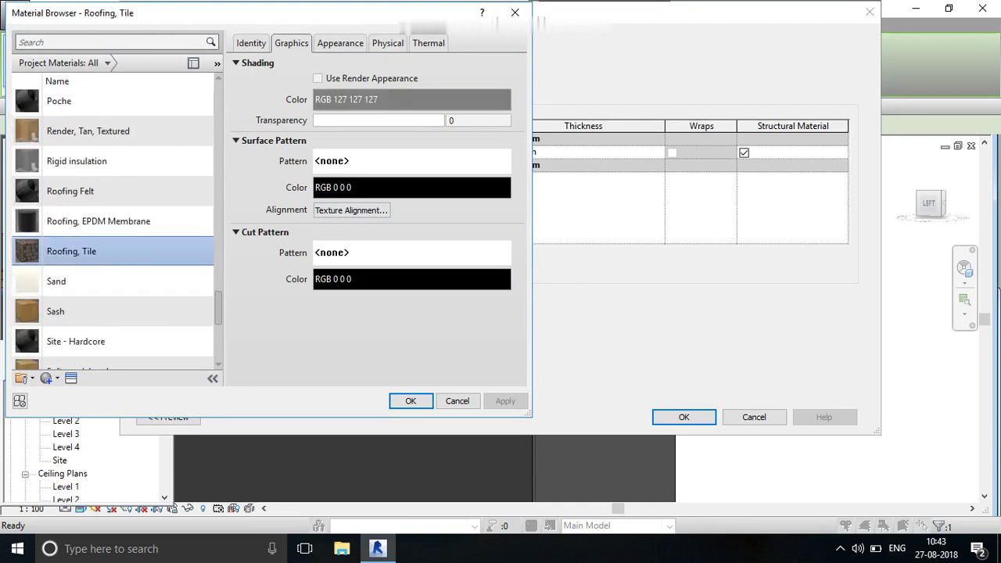
scroll(166, 366, "down", 1)
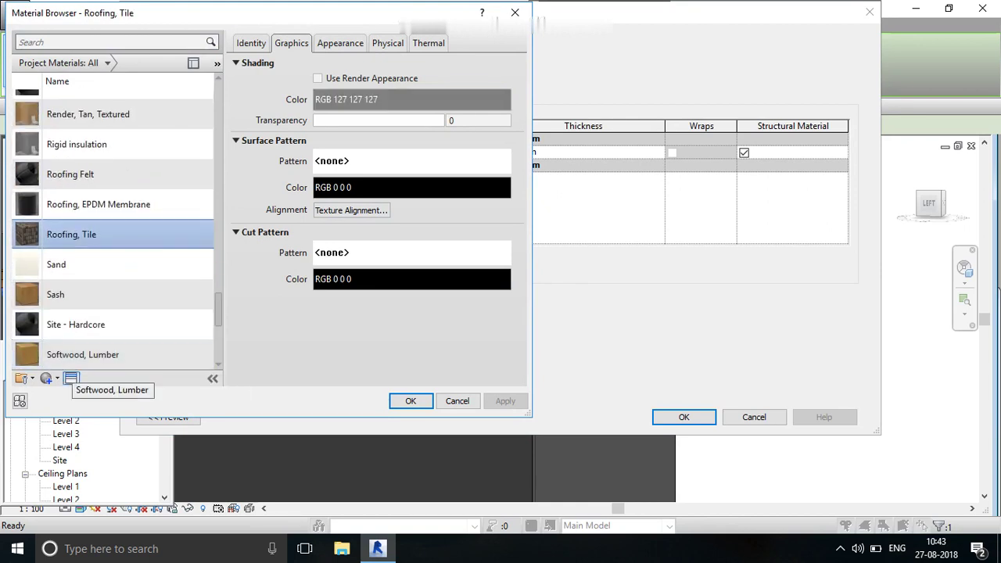
left_click(410, 400)
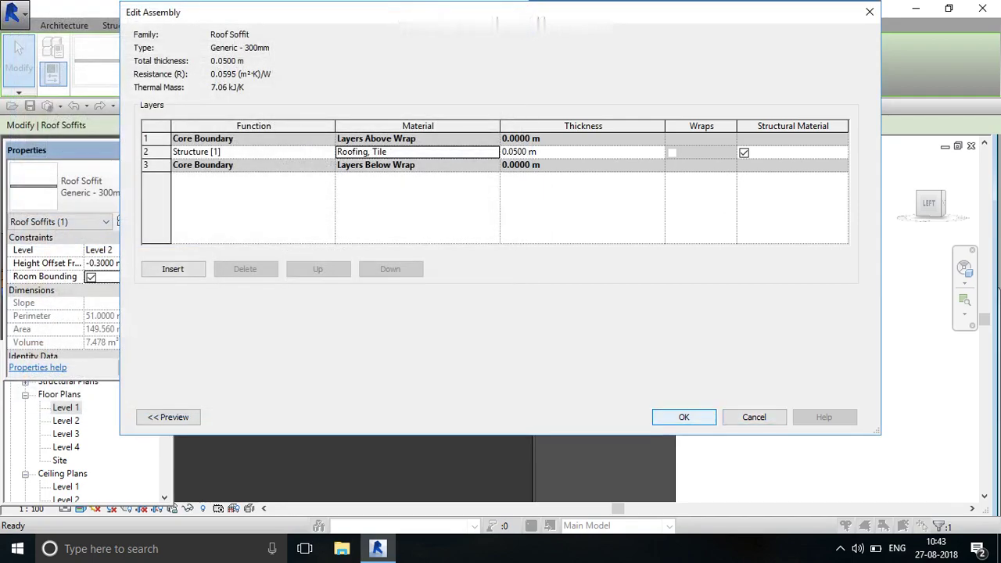
key("Return")
Apply the type changes and orbit the model to look up at the soffit's underside
left_click(698, 417)
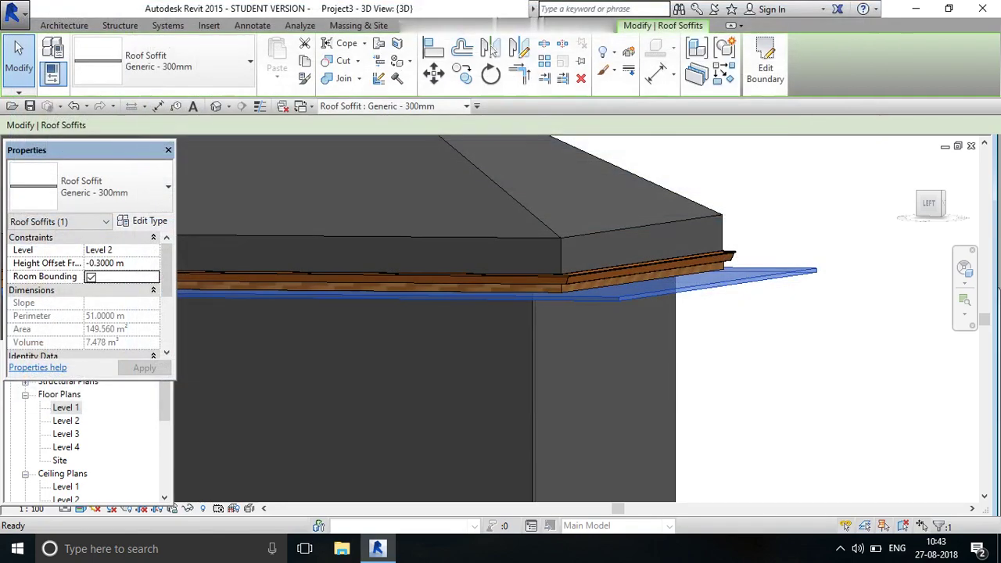
middle_click_drag(500, 329, 594, 258, "shift")
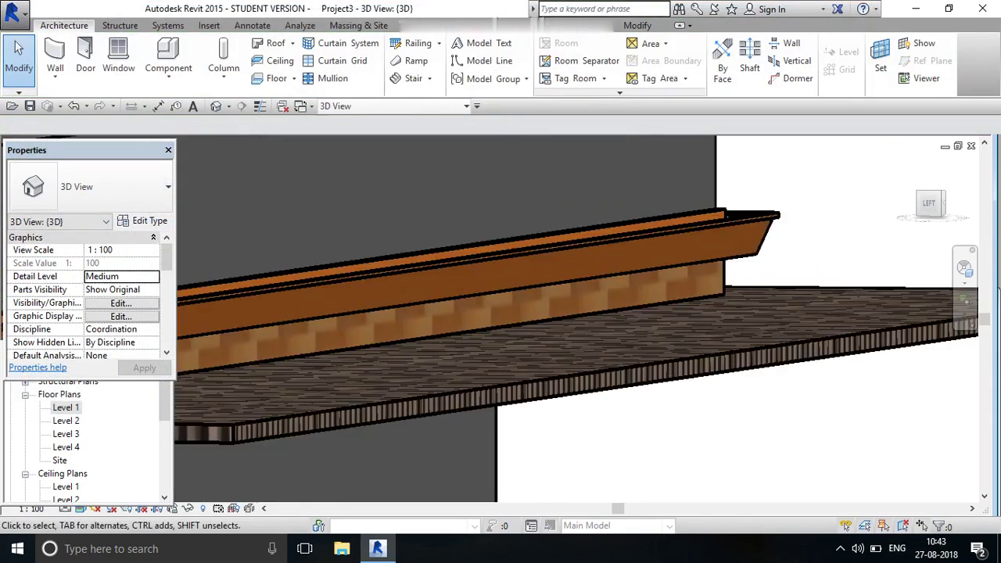
left_click_drag(928, 203, 930, 258)
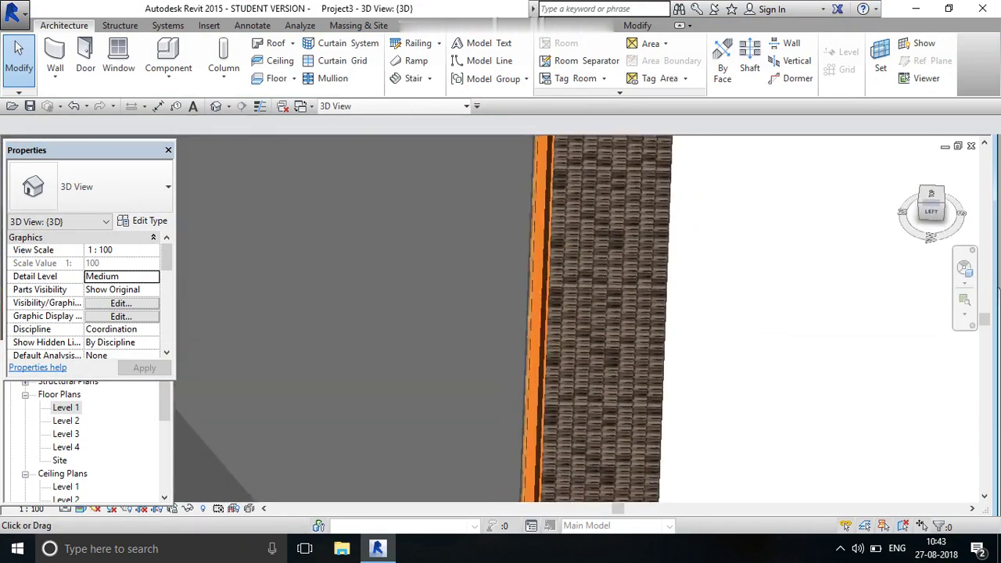
Zoom in close on the gutter, fascia and brick soffit corner, then back out
scroll(571, 312, "down", 5)
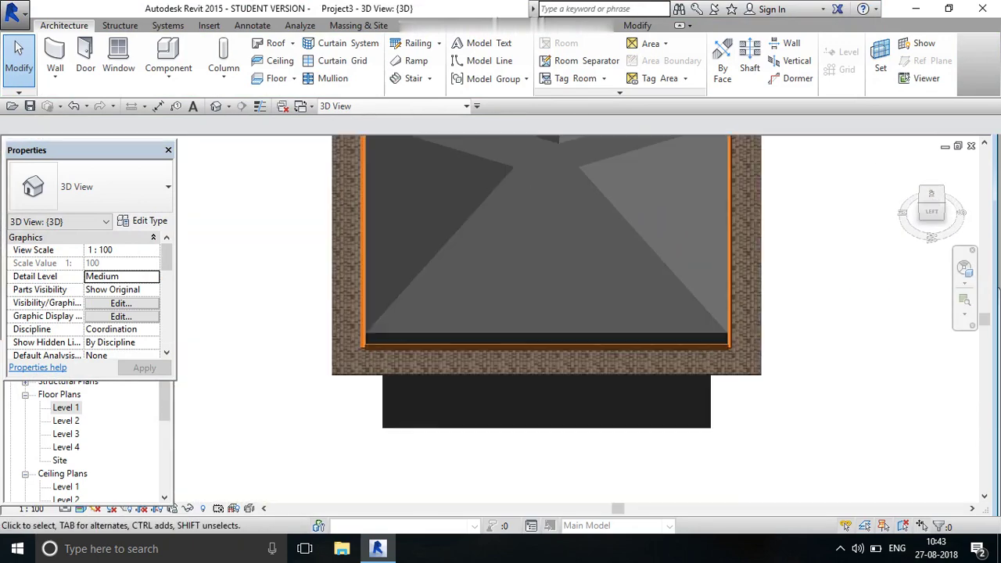
scroll(539, 312, "up", 2)
scroll(540, 313, "down", 3)
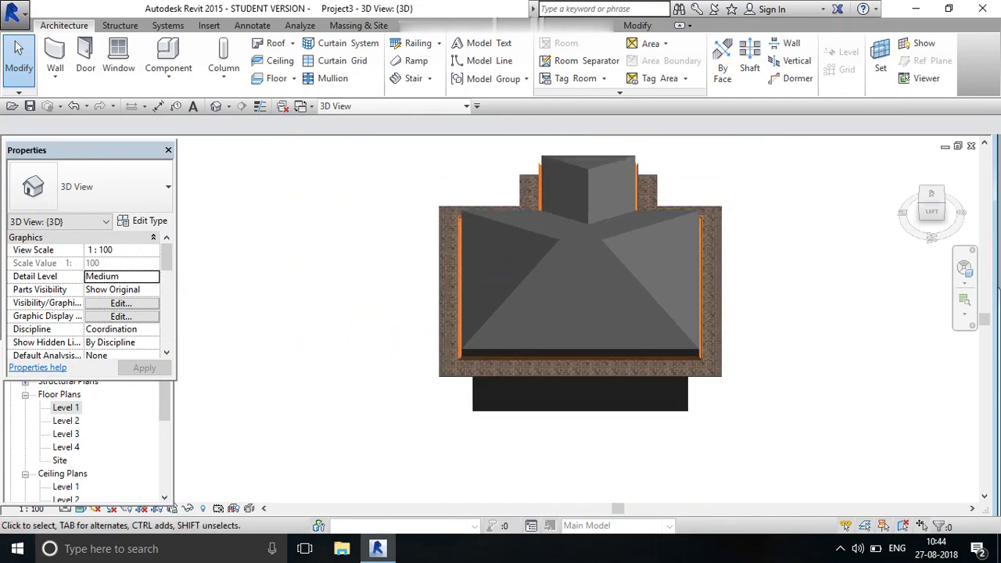
scroll(539, 313, "up", 3)
scroll(704, 407, "up", 4)
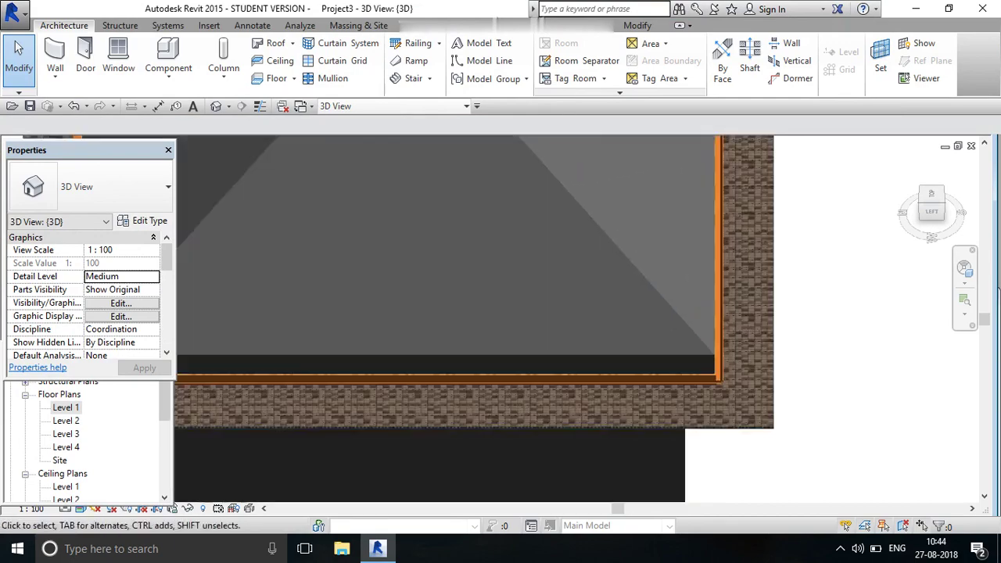
scroll(704, 407, "up", 1)
scroll(704, 407, "up", 1)
scroll(703, 313, "down", 1)
scroll(703, 313, "up", 1)
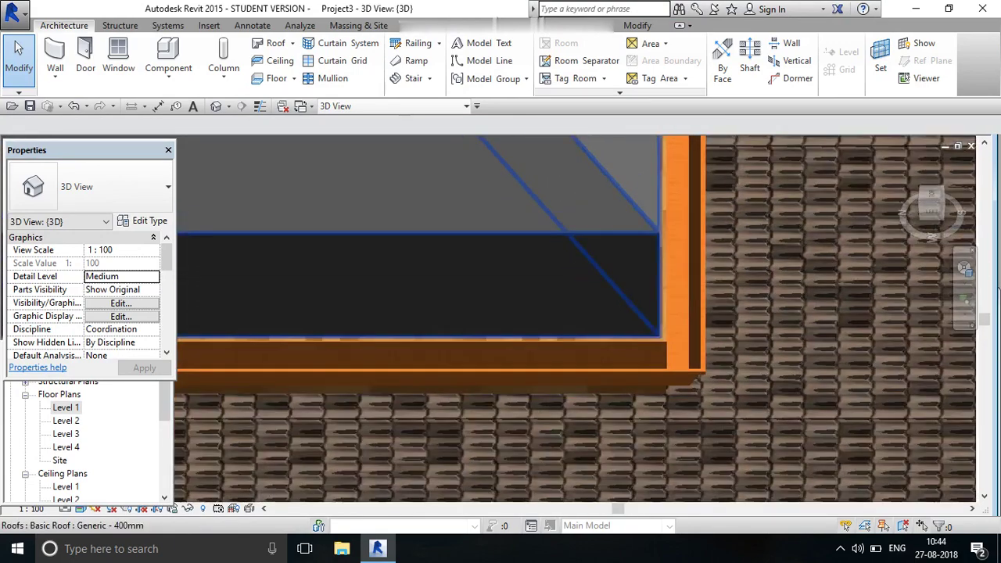
scroll(704, 313, "down", 1)
scroll(703, 407, "up", 1)
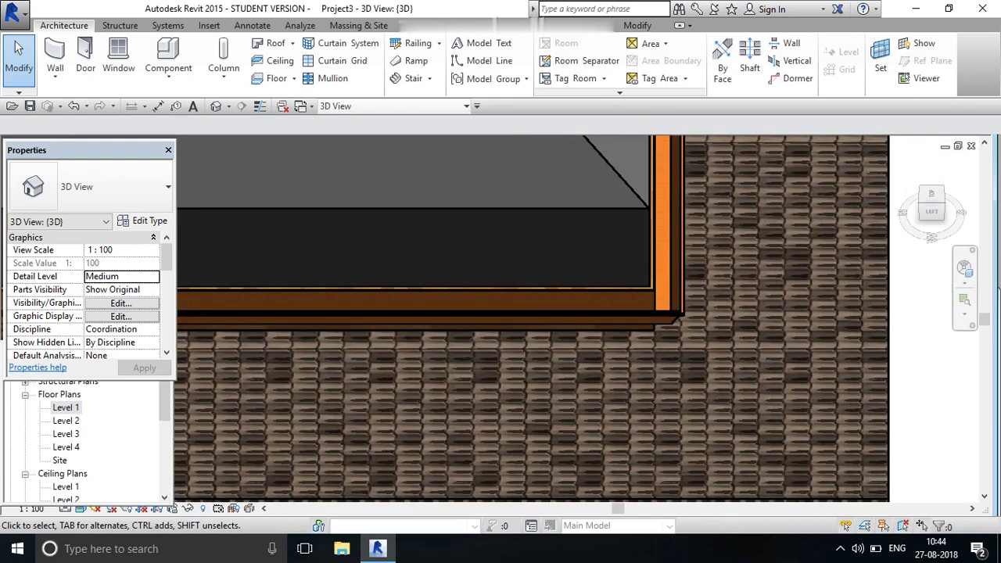
scroll(704, 406, "down", 1)
scroll(704, 407, "up", 1)
scroll(645, 313, "up", 1)
scroll(645, 313, "up", 1)
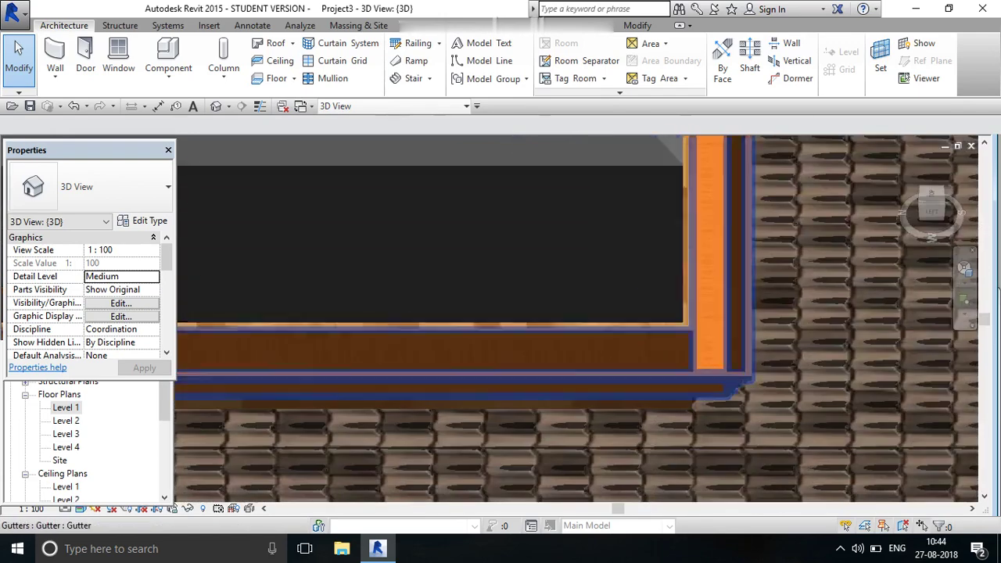
scroll(645, 313, "down", 1)
scroll(645, 312, "down", 1)
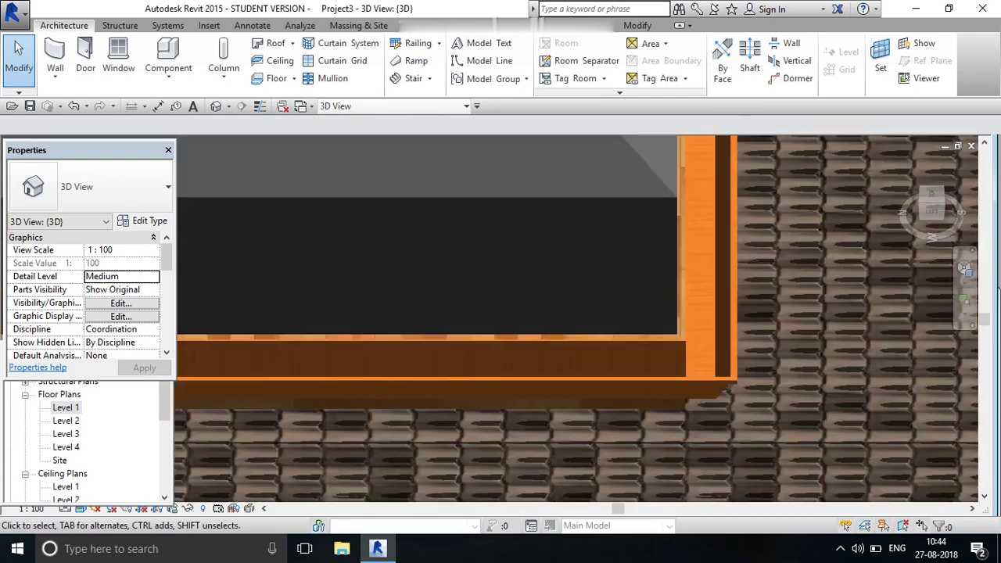
scroll(645, 313, "down", 1)
scroll(704, 234, "down", 1)
scroll(703, 235, "down", 2)
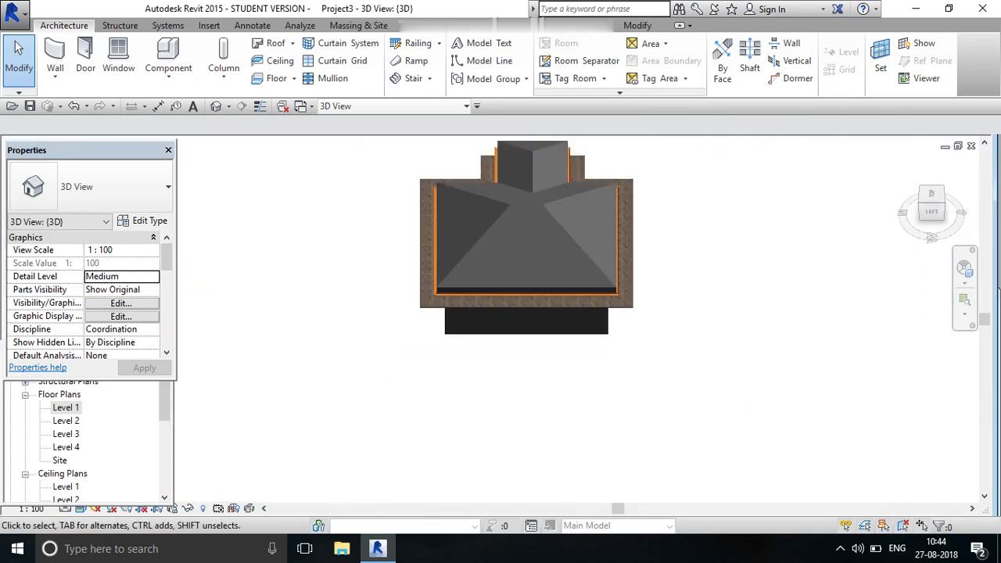
scroll(704, 234, "up", 2)
scroll(733, 467, "down", 2)
scroll(663, 289, "up", 2)
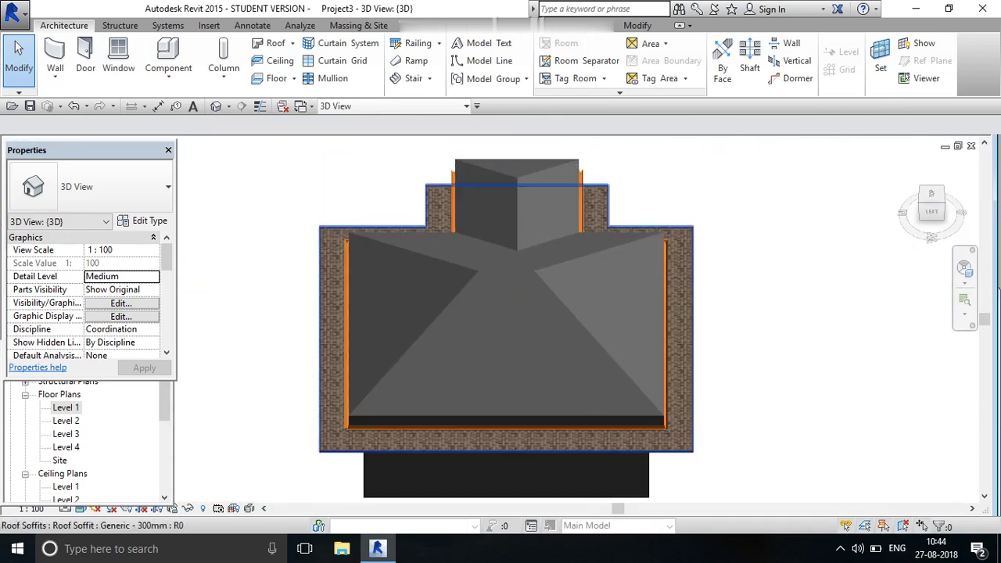
Orbit to an angled isometric view of the whole hipped-roof house
mouse_move(518, 289)
middle_mouse_down("shift")
mouse_move(547, 266)
mouse_move(500, 282)
mouse_move(570, 282)
middle_mouse_up("shift")
scroll(669, 369, "down", 2)
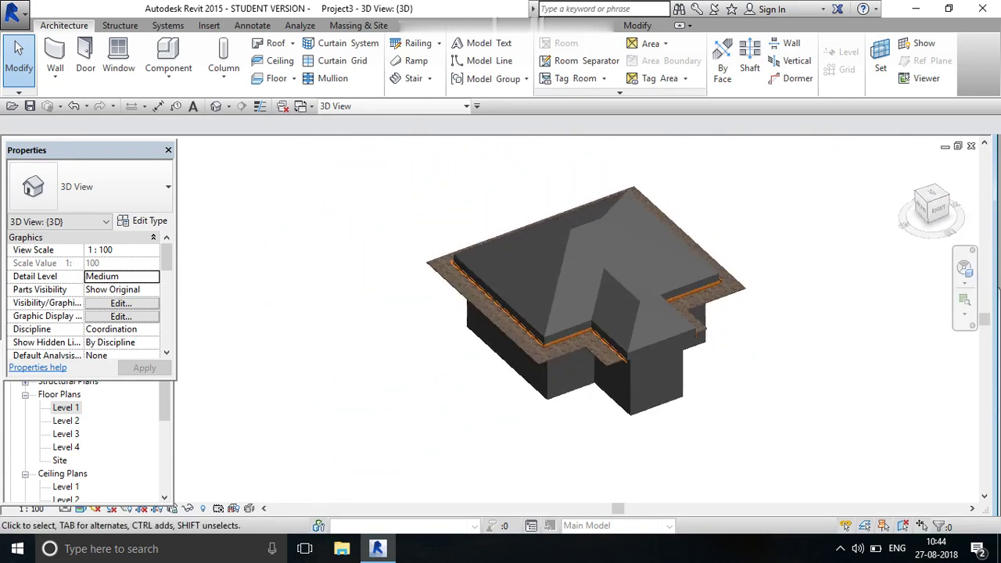
scroll(677, 315, "up", 2)
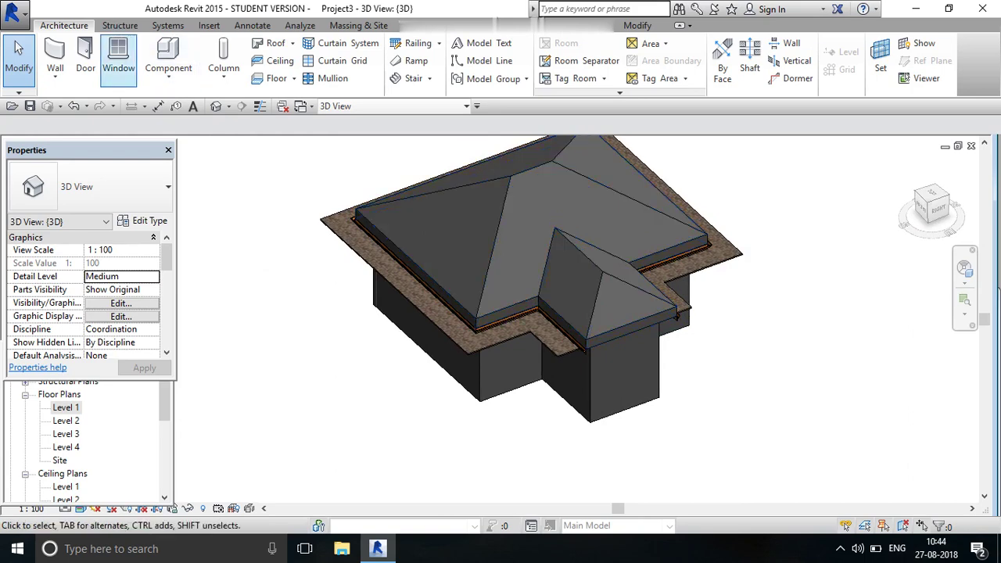
Review the Roof creation options, dismiss them, and bring up the Wall type list on Level 1
left_click(292, 43)
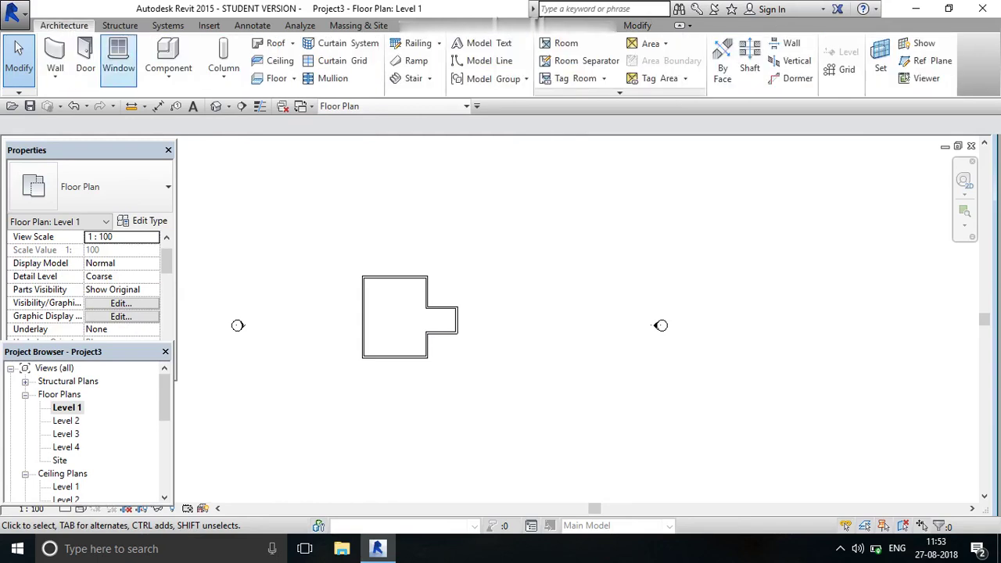
left_click(291, 43)
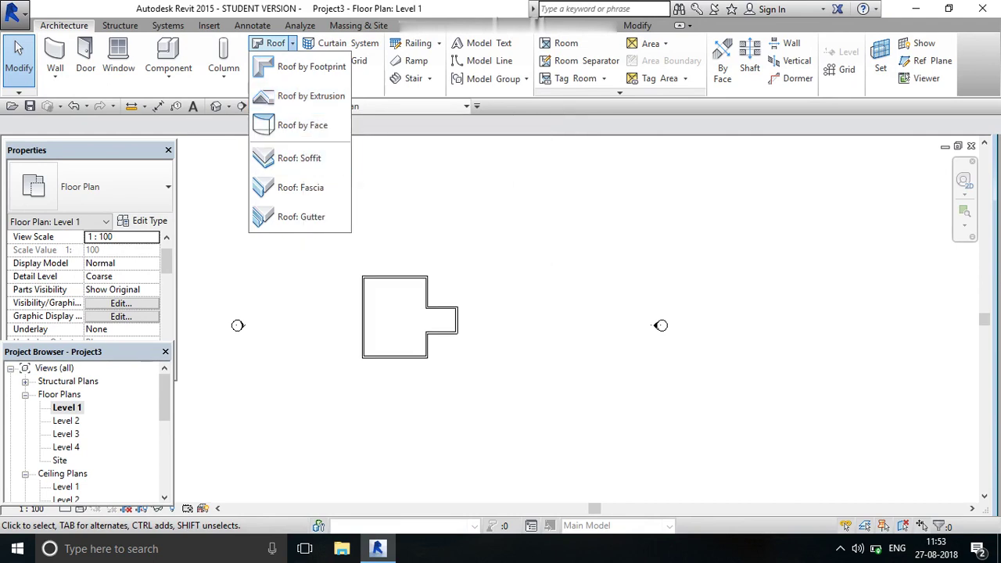
key("Escape")
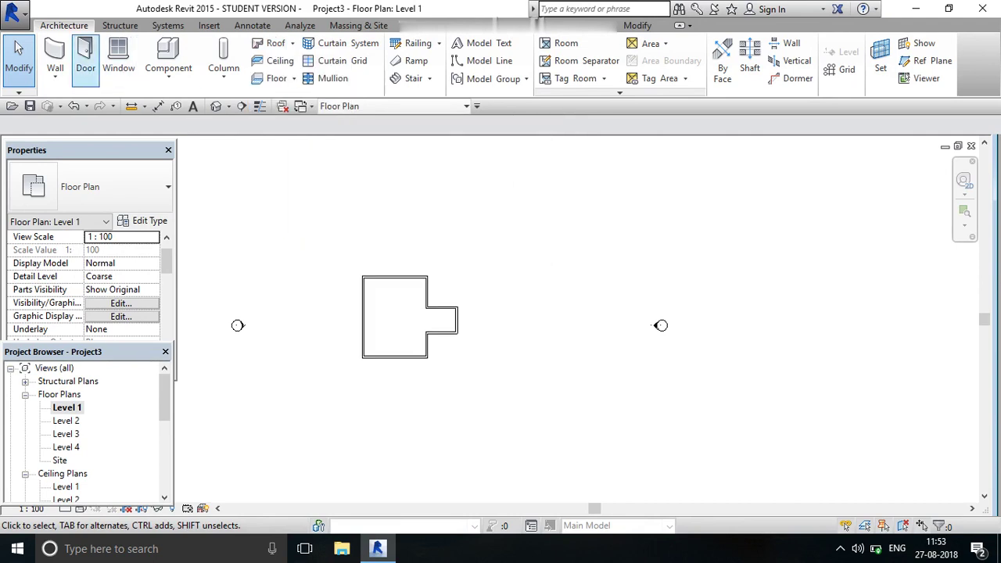
left_click(54, 78)
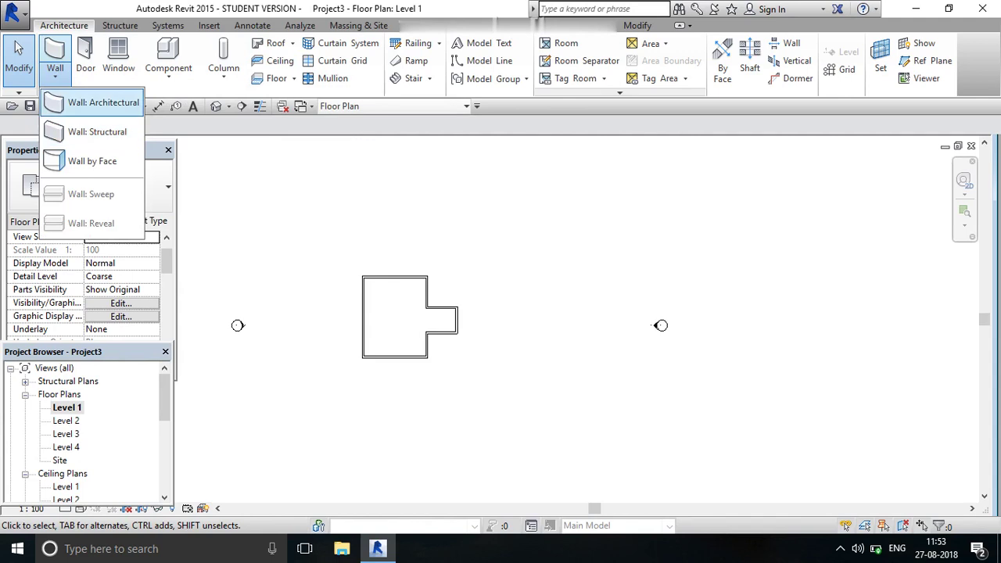
Draw a rectangular block of architectural walls to the right of the house
left_click(101, 102)
left_click(768, 44)
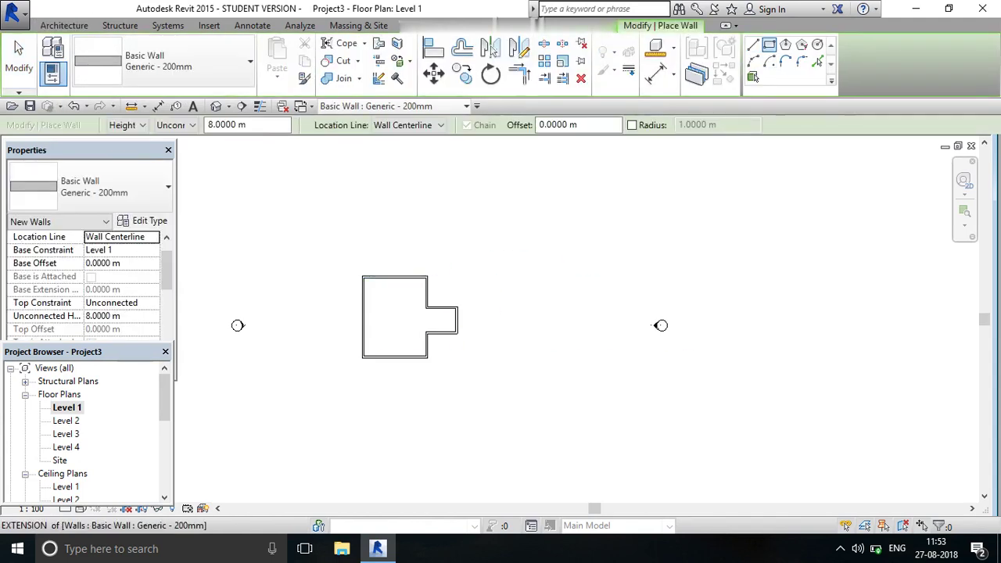
left_click(535, 277)
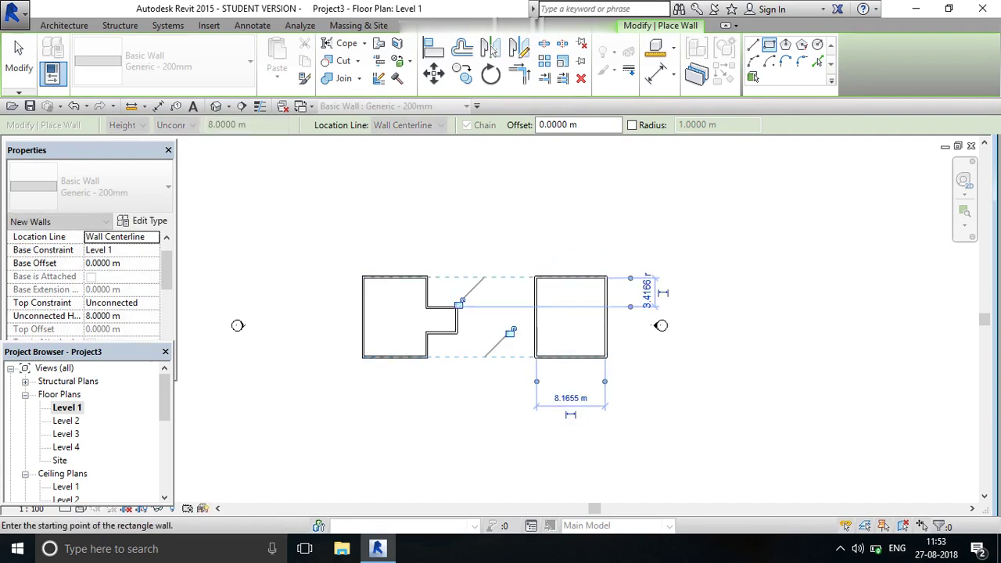
right_click(709, 206)
right_click(729, 210)
left_click(750, 218)
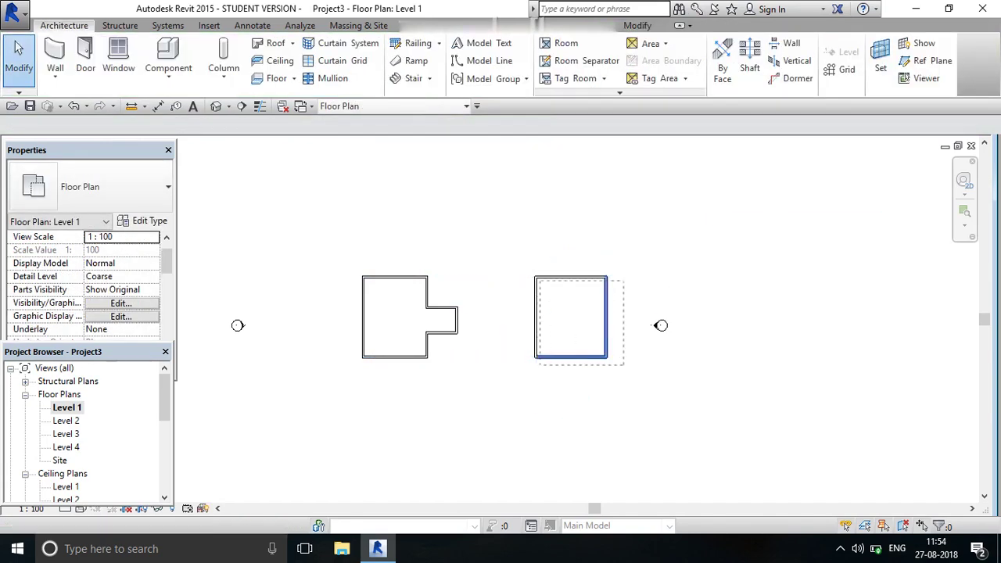
Select the four new walls and set their Top Constraint to Up to level: Level 2
key("Tab")
left_click(607, 317)
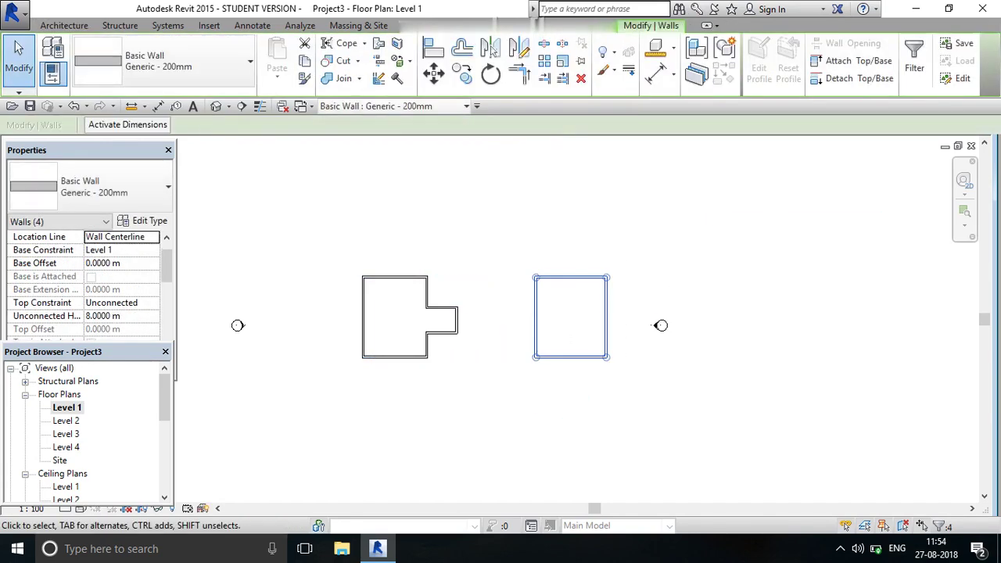
left_click(117, 303)
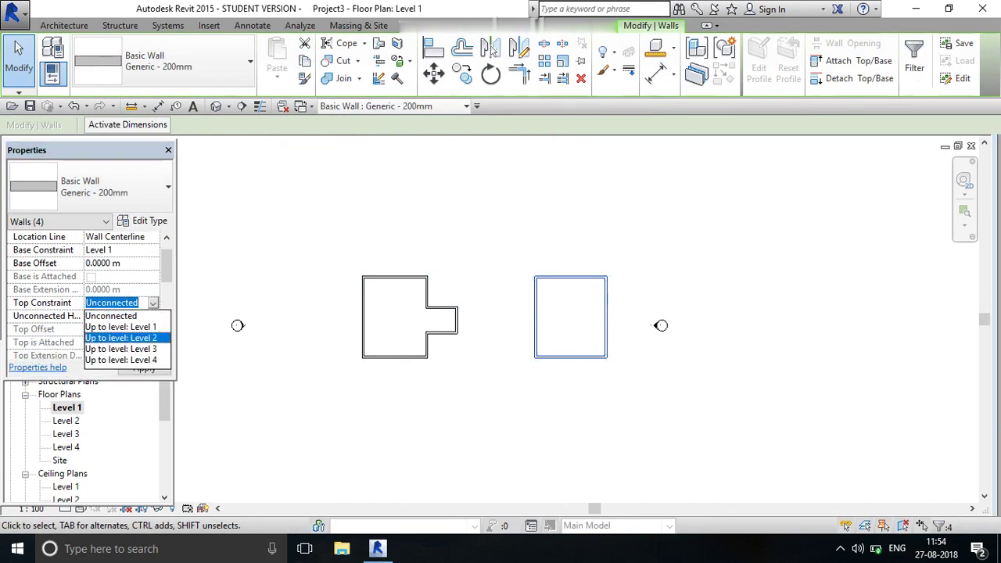
left_click(121, 338)
left_click(144, 367)
Switch to the North elevation and start a Roof by Extrusion
key("Escape")
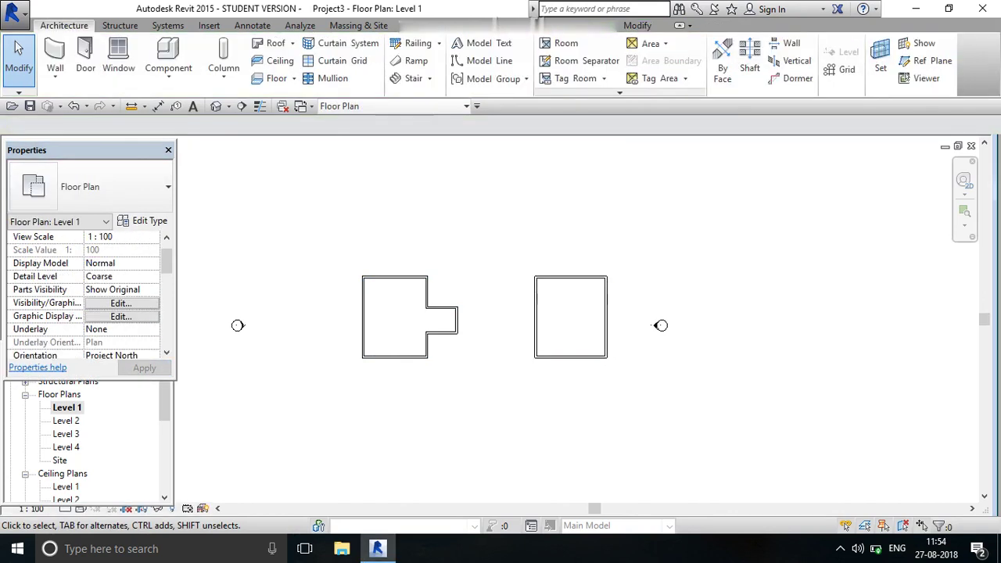
scroll(86, 437, "down", 2)
scroll(86, 438, "down", 2)
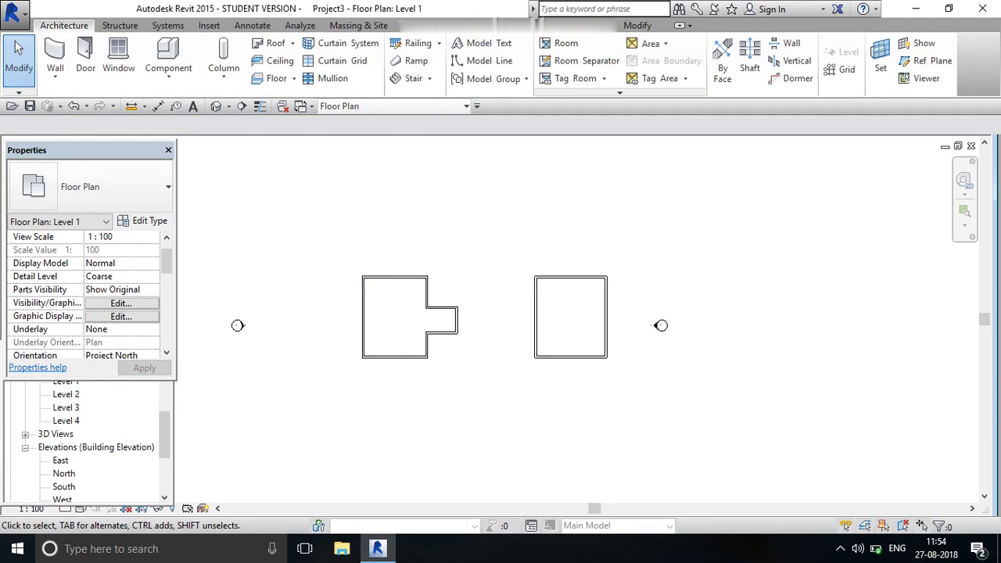
scroll(86, 437, "down", 1)
double_click(64, 442)
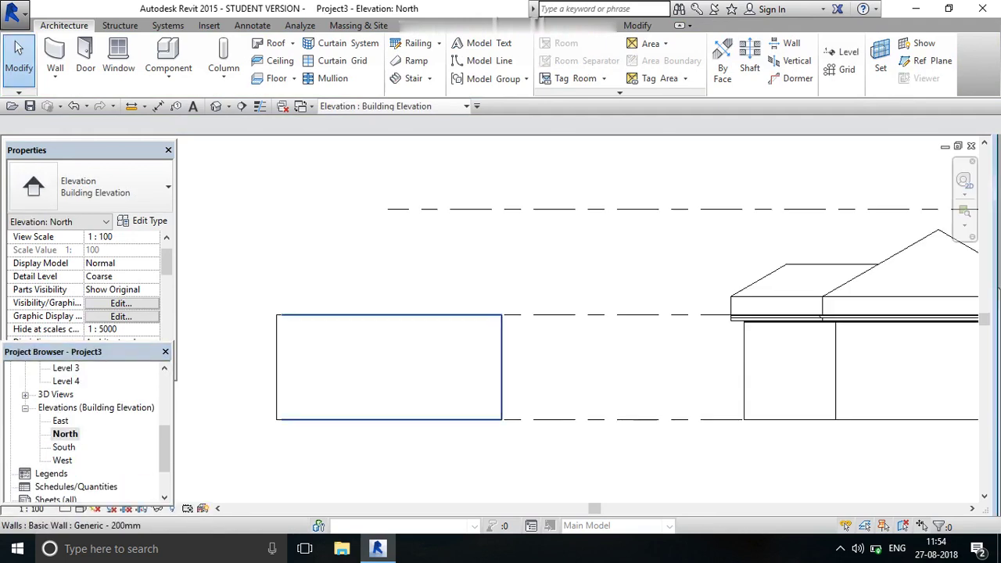
scroll(419, 332, "down", 3)
scroll(419, 332, "up", 1)
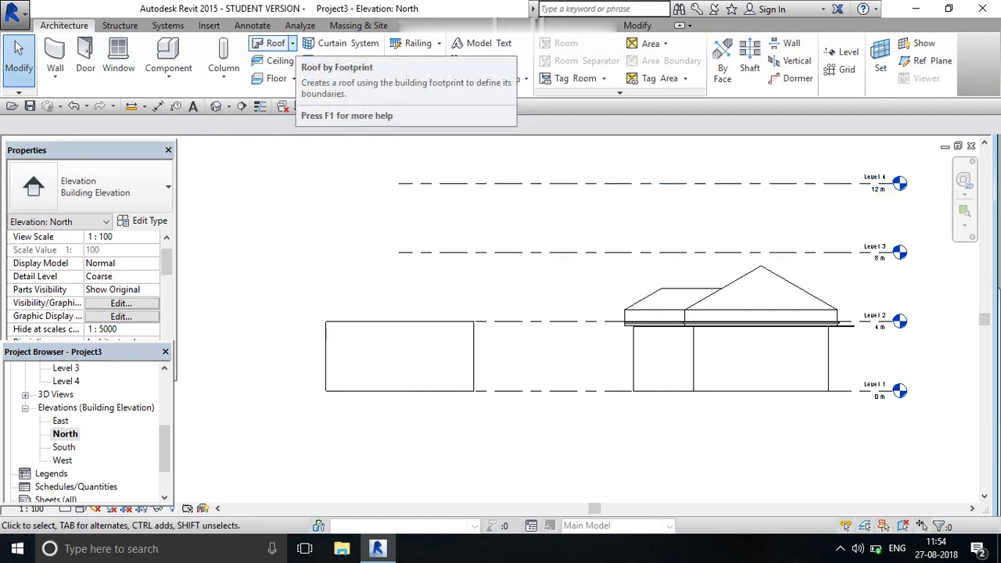
left_click(291, 43)
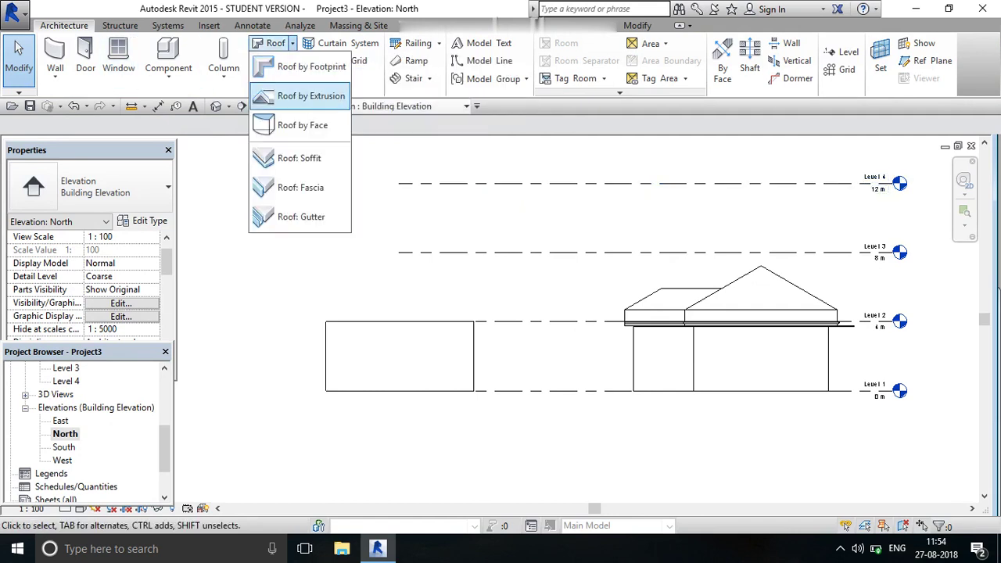
left_click(305, 95)
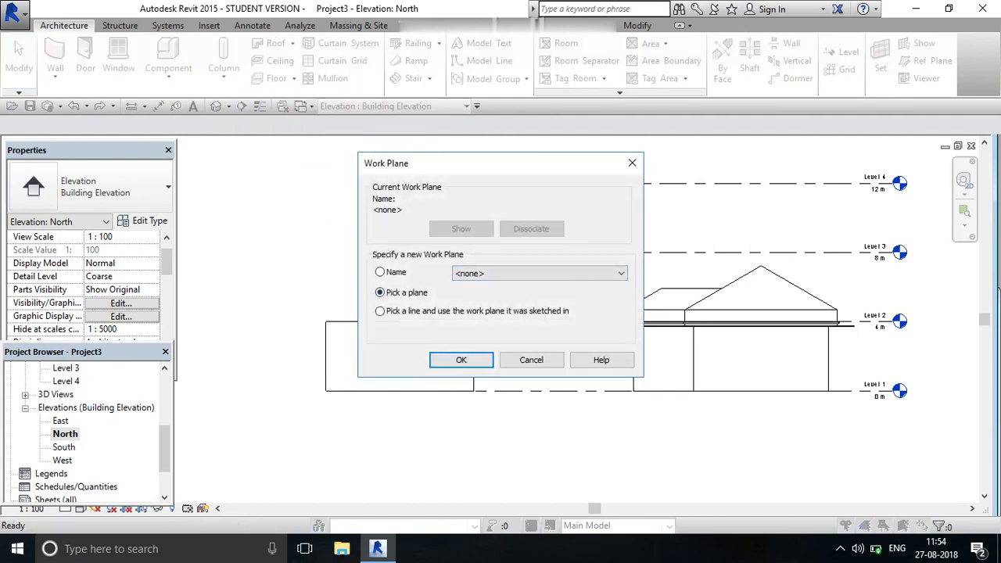
Pick the new block's wall as the roof's work plane and set its reference level to Level 2, offset 0
left_click(460, 359)
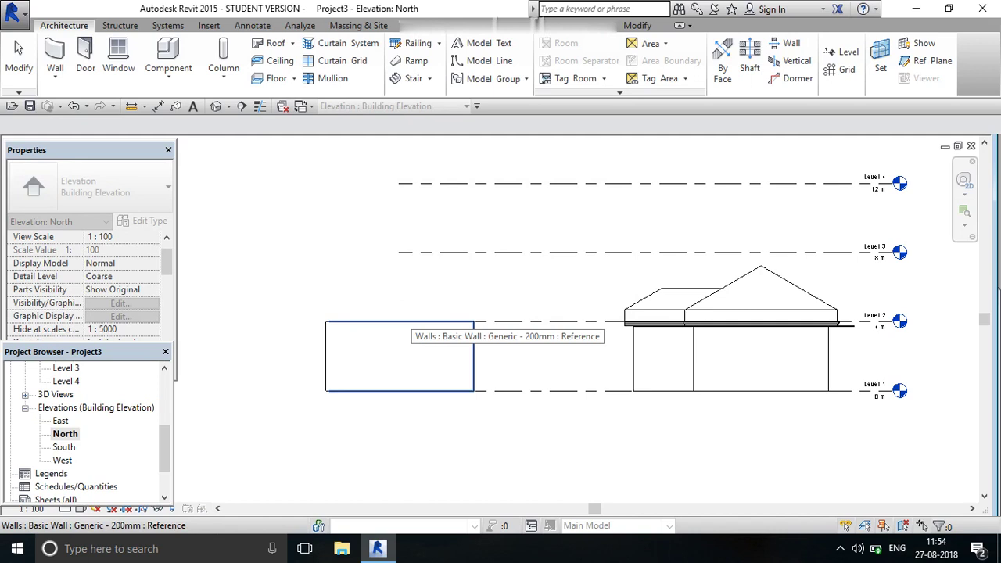
left_click(406, 322)
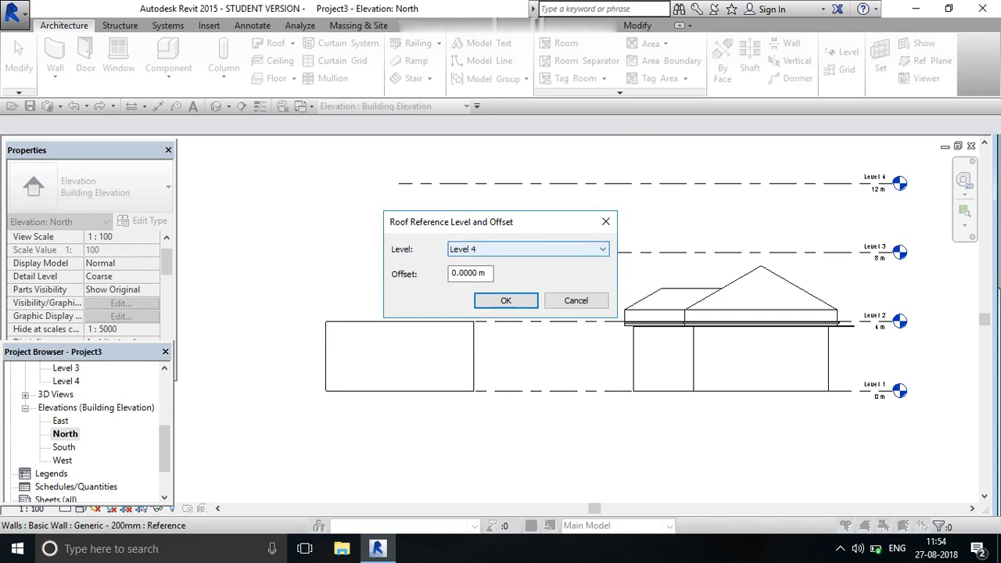
left_click(481, 249)
left_click(461, 272)
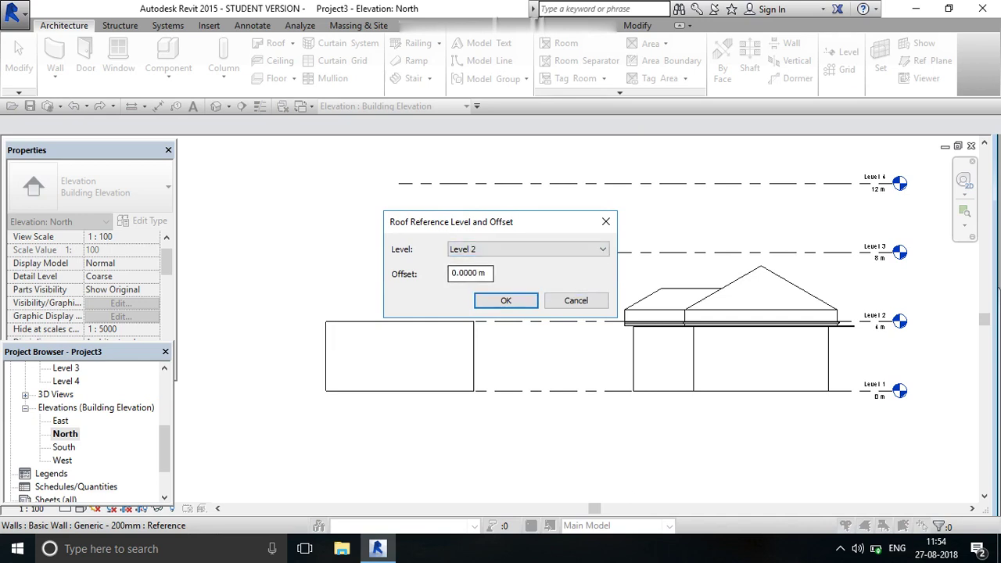
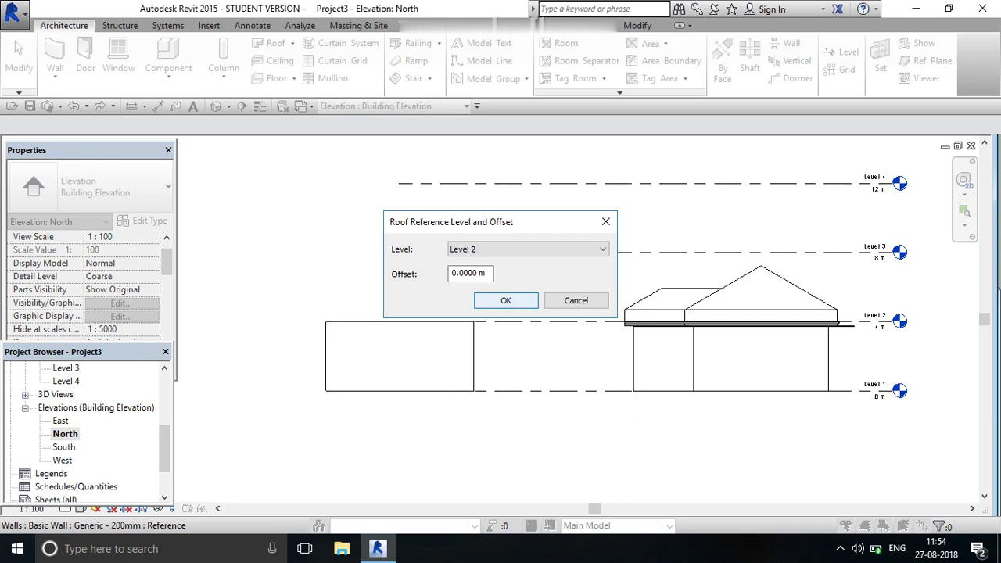
Accept Level 2 as the roof reference level and sketch the left start-end-radius arc from the wall's top corner
left_click(506, 300)
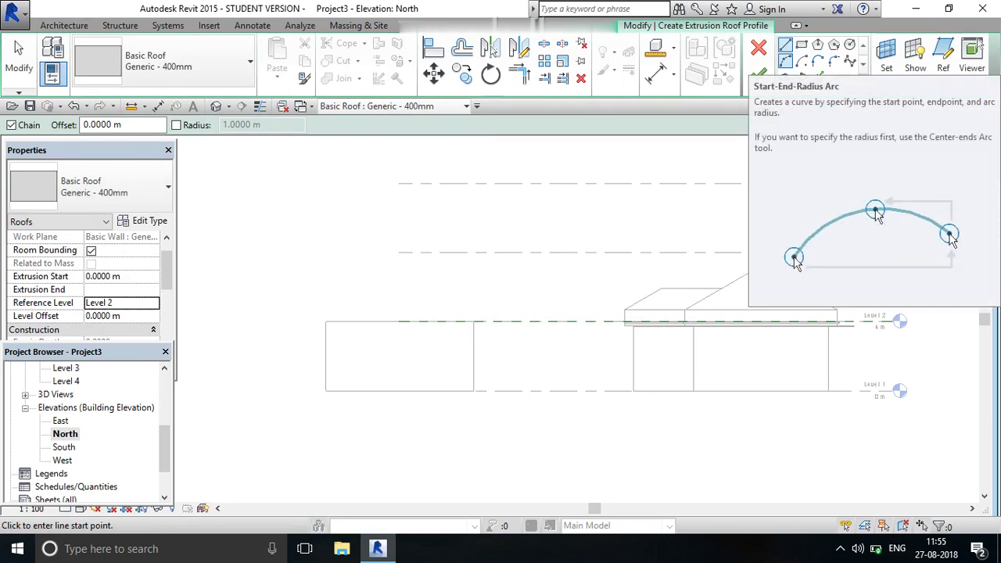
left_click(786, 61)
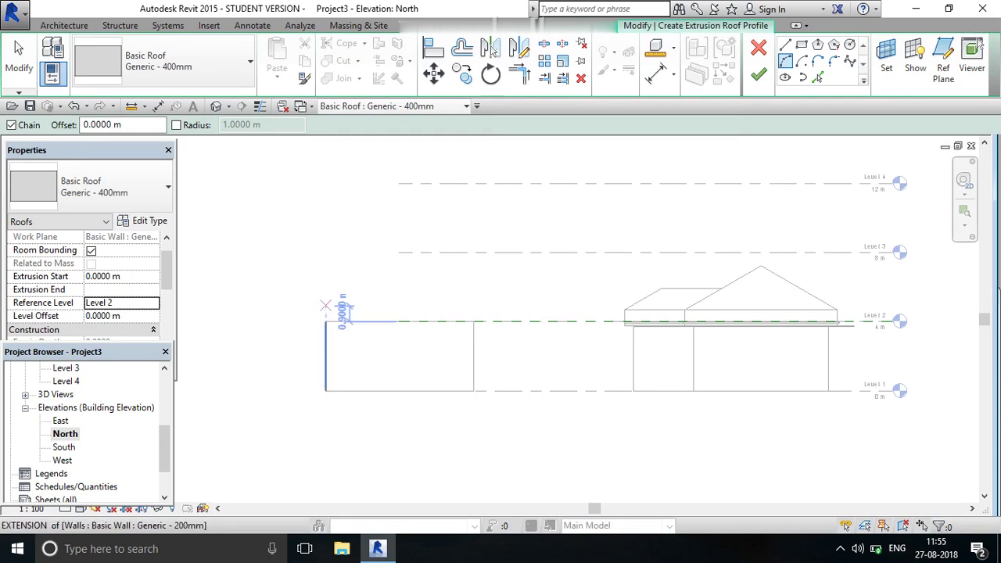
left_click(325, 306)
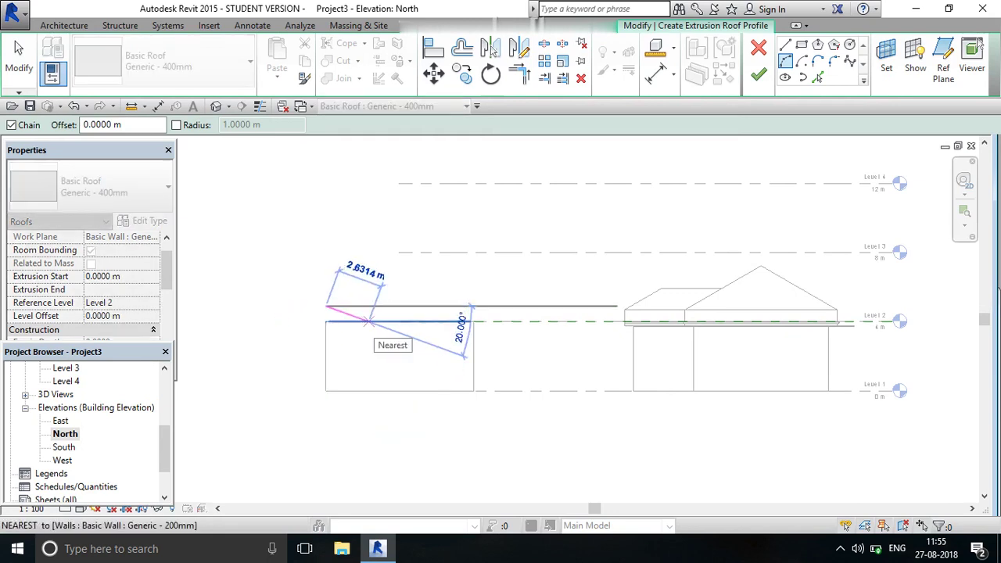
left_click(385, 319)
scroll(347, 308, "up", 2)
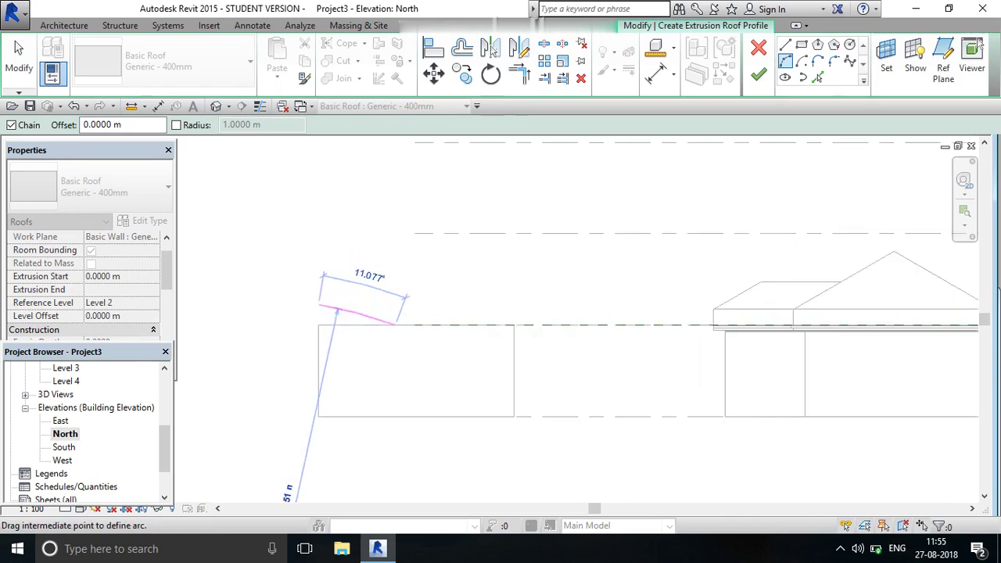
scroll(337, 311, "up", 2)
scroll(329, 310, "up", 1)
scroll(321, 307, "up", 1)
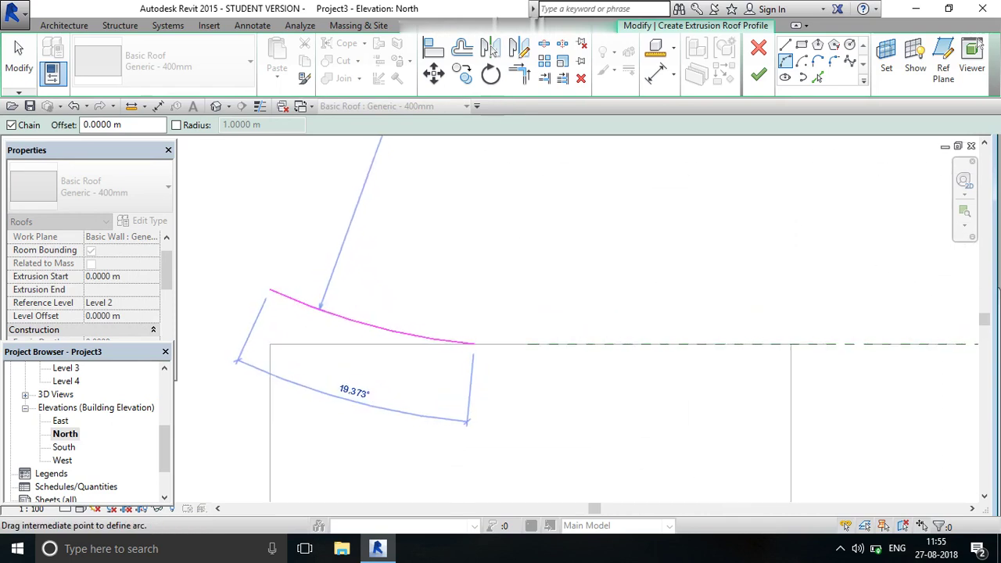
left_click(320, 307)
Add a flat 2.6 m line along the wall top, then the rising right-hand arc
key("Escape")
key("Escape")
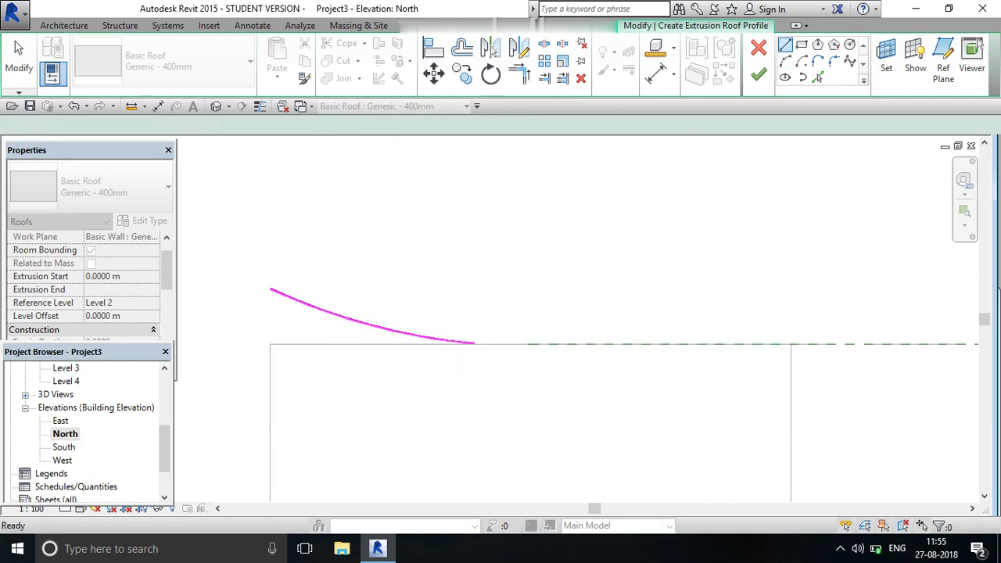
left_click(474, 342)
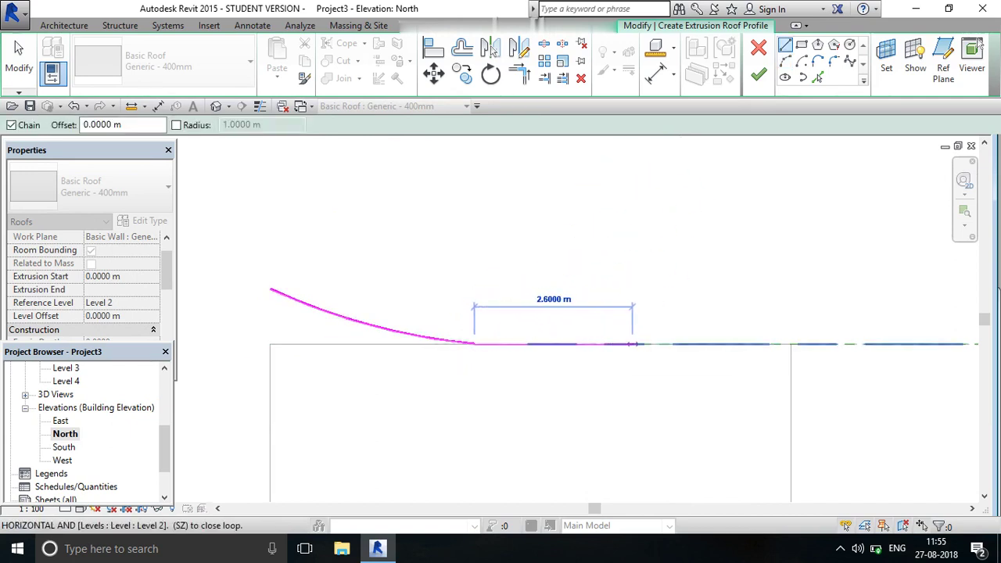
left_click(626, 343)
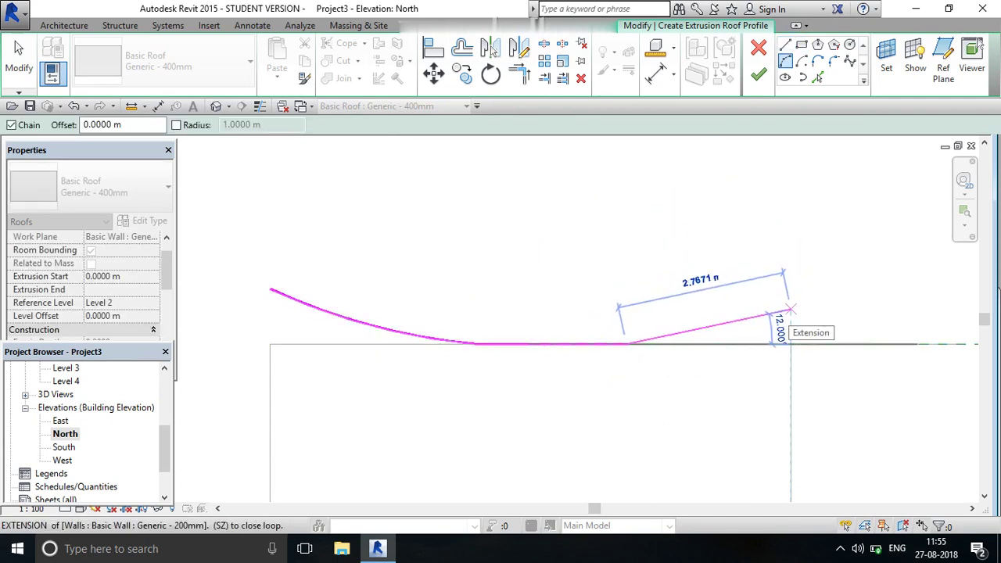
left_click(790, 309)
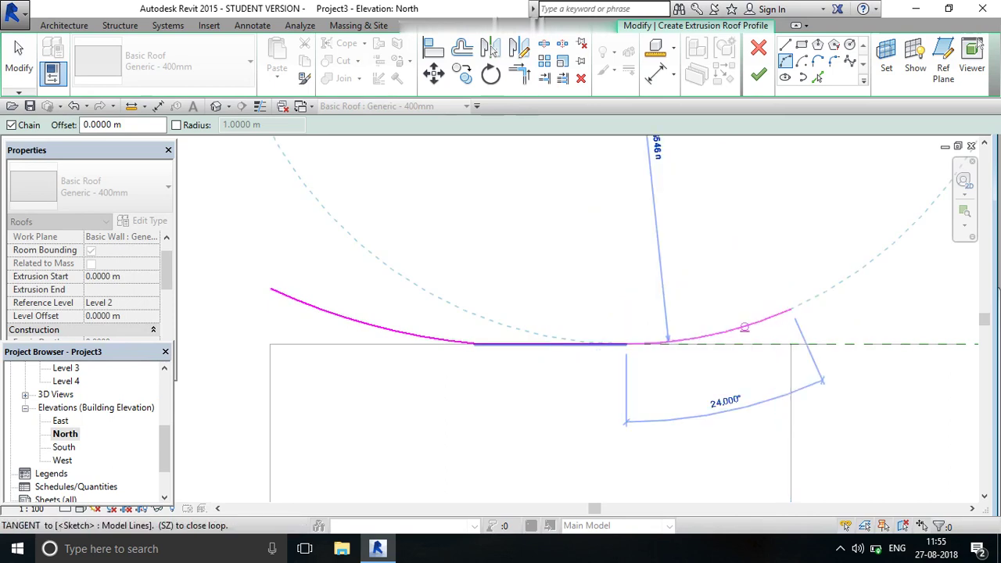
scroll(727, 327, "up", 2)
left_click(809, 305)
scroll(671, 245, "down", 2)
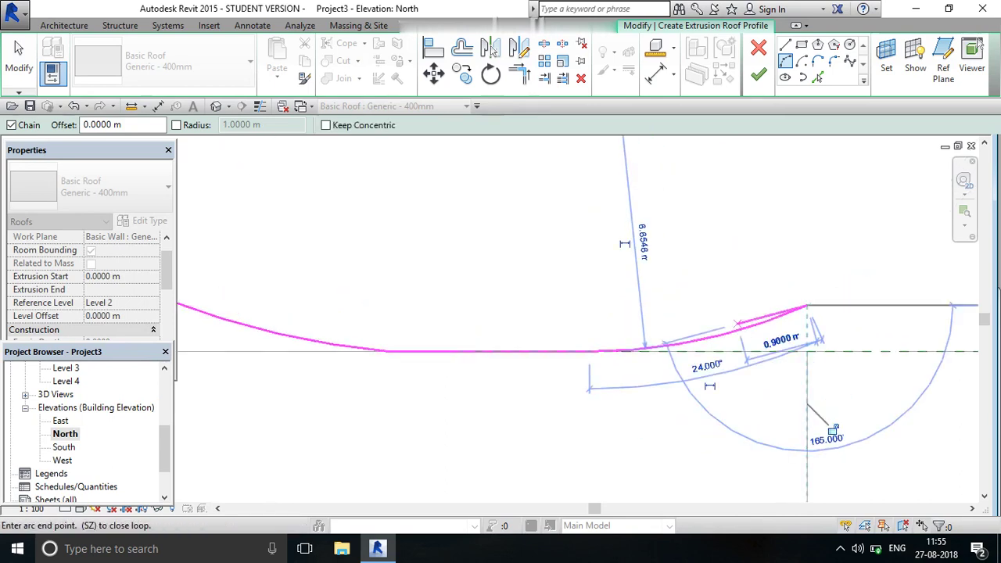
Cancel the leftover arc preview and end the sketching operation
right_click(607, 194)
left_click(621, 202)
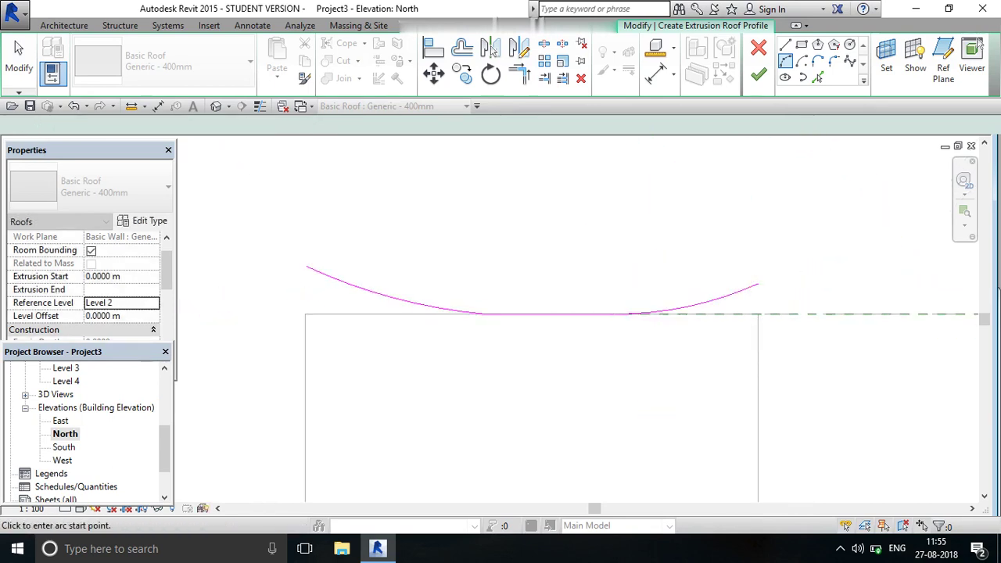
right_click(600, 179)
left_click(638, 188)
scroll(624, 223, "down", 1)
right_click(615, 194)
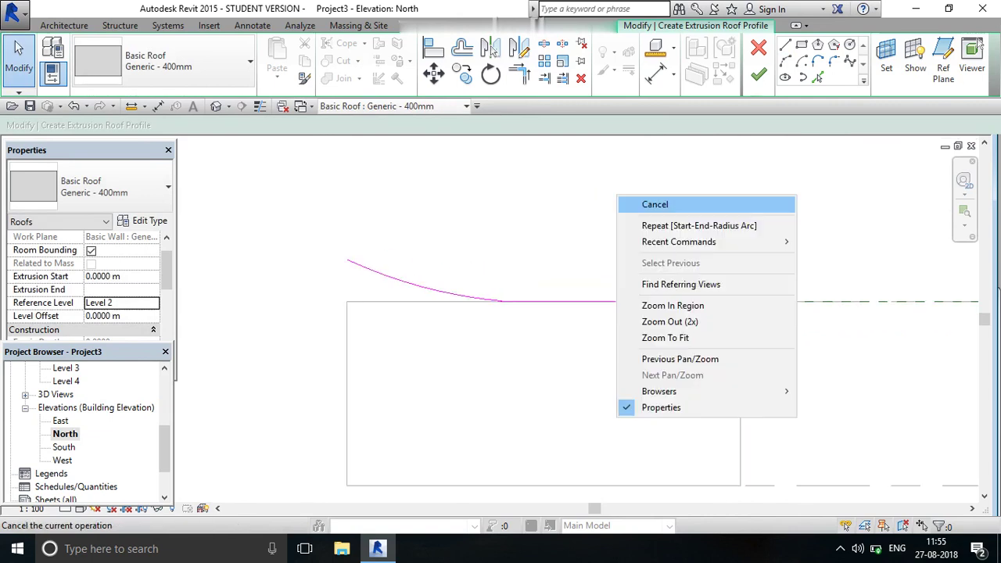
left_click(655, 204)
scroll(573, 270, "down", 1)
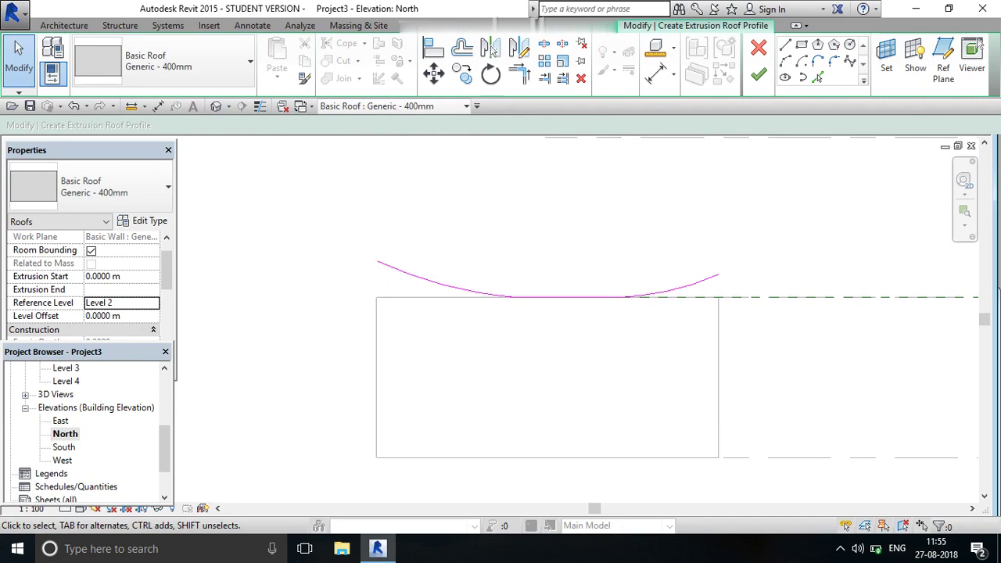
Finish the sketch to create the curved roof and move it higher above the walls
left_click(758, 74)
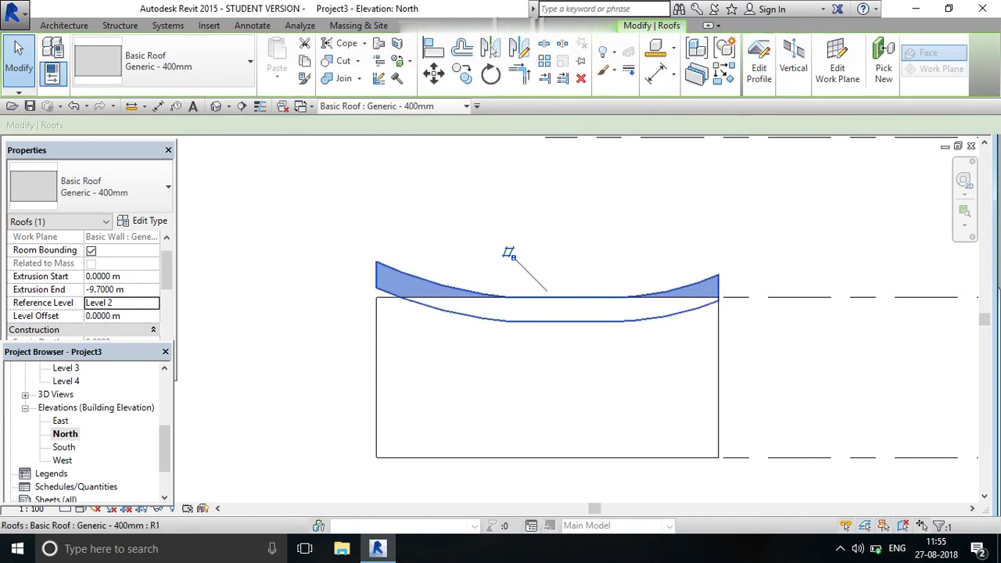
left_click_drag(547, 291, 538, 265)
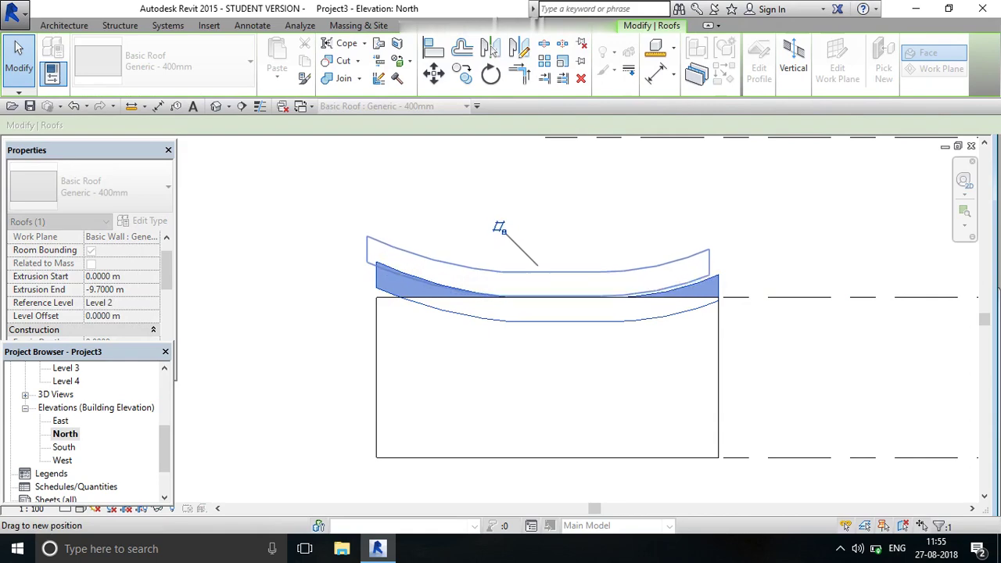
left_click_drag(497, 226, 502, 224)
key("Escape")
Switch to the default 3D view and zoom in on the left building
scroll(674, 208, "up", 2)
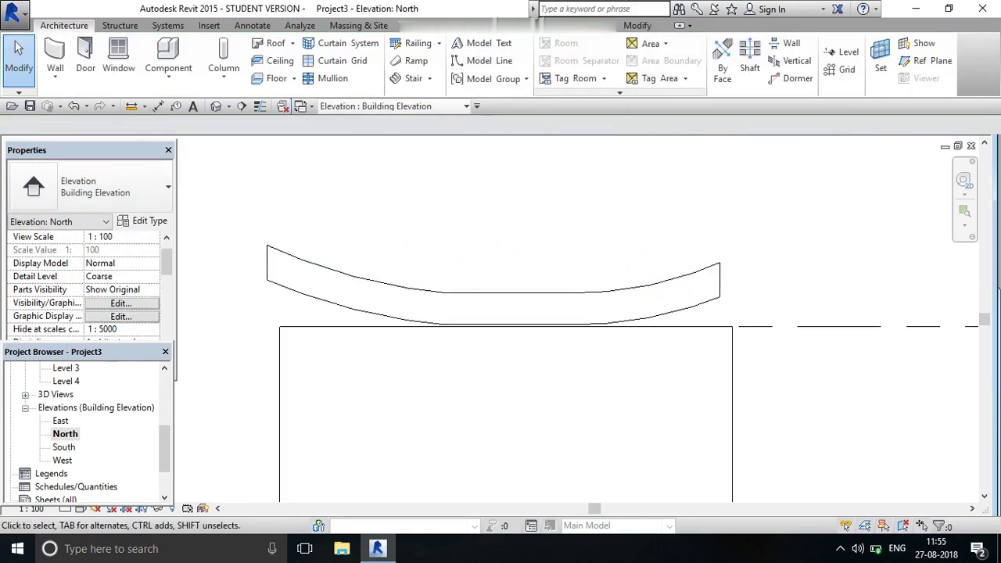
left_click(215, 105)
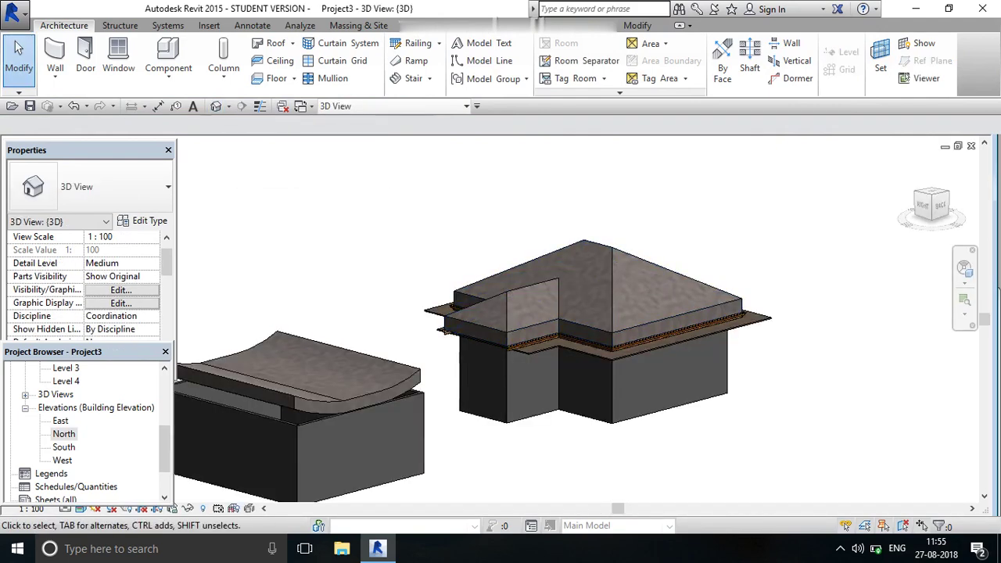
scroll(438, 313, "down", 2)
scroll(438, 312, "up", 4)
scroll(438, 312, "up", 3)
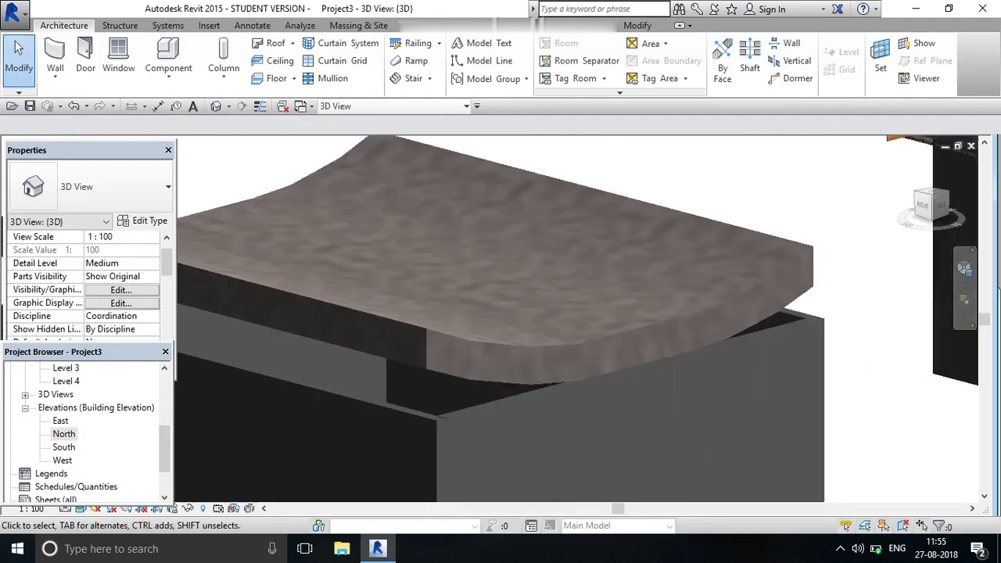
scroll(470, 313, "down", 3)
scroll(469, 313, "up", 2)
scroll(469, 313, "up", 1)
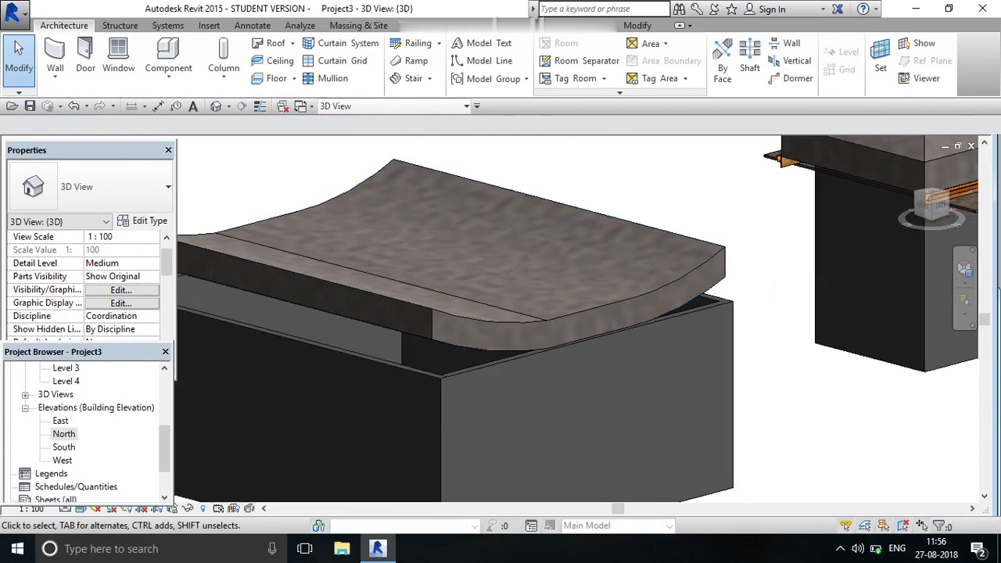
scroll(500, 313, "down", 2)
scroll(500, 312, "up", 2)
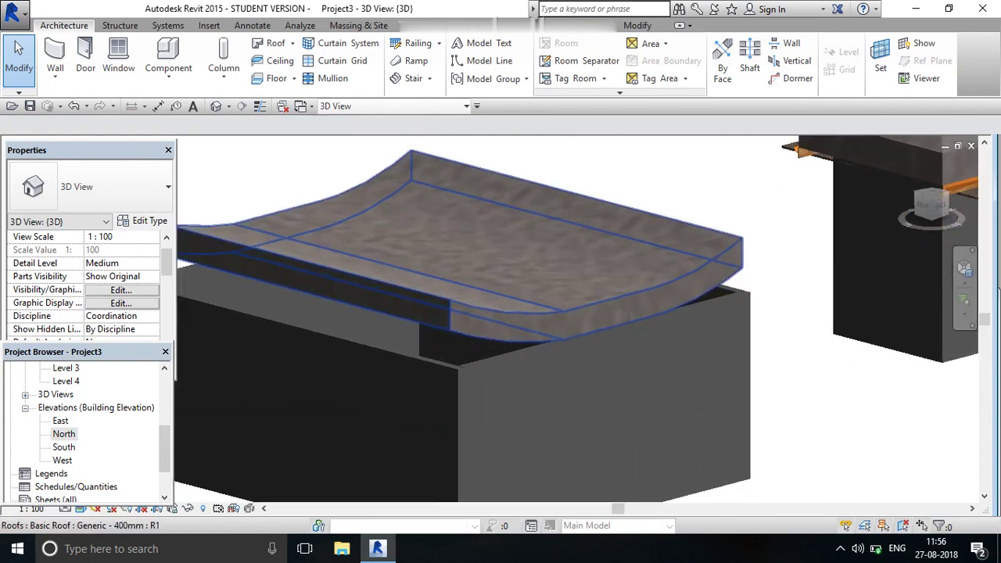
scroll(500, 313, "down", 2)
scroll(500, 313, "up", 1)
scroll(548, 313, "up", 1)
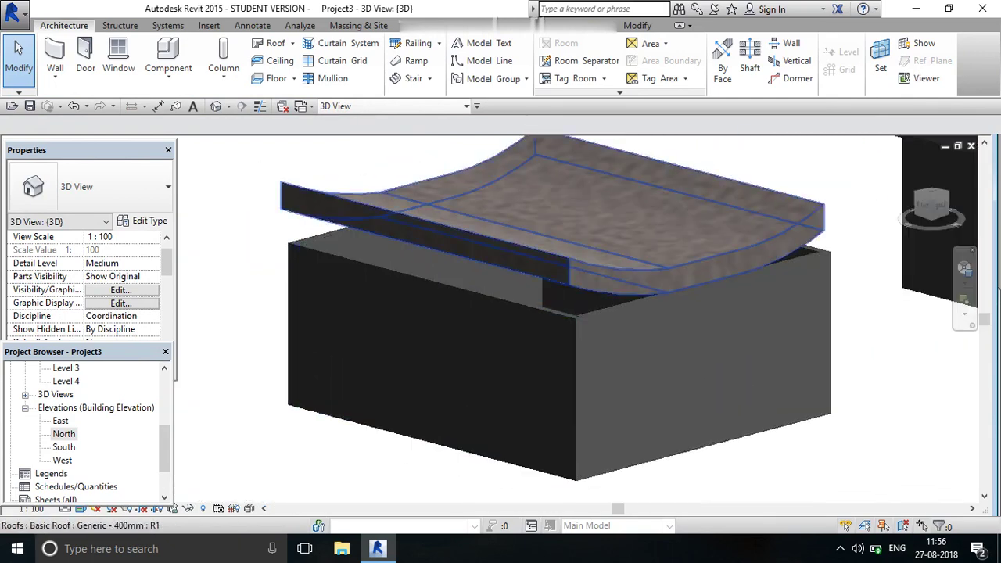
scroll(548, 313, "up", 1)
scroll(548, 313, "up", 2)
scroll(481, 284, "down", 2)
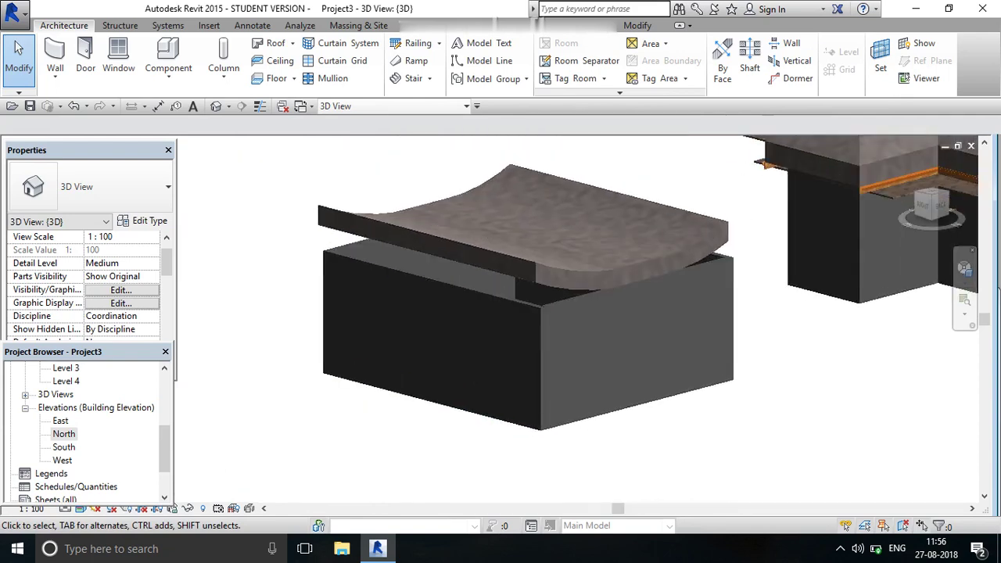
scroll(547, 281, "down", 2)
scroll(547, 281, "up", 1)
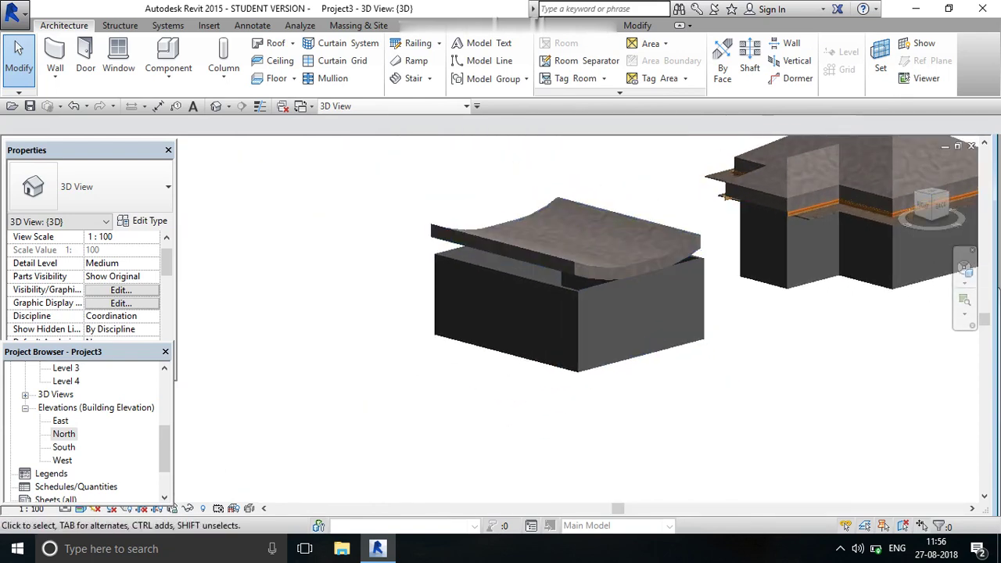
scroll(548, 281, "down", 1)
scroll(547, 281, "down", 1)
Orbit toward the front and crossing-select the walls under the curved roof
middle_click_drag(661, 235, 625, 234, "shift")
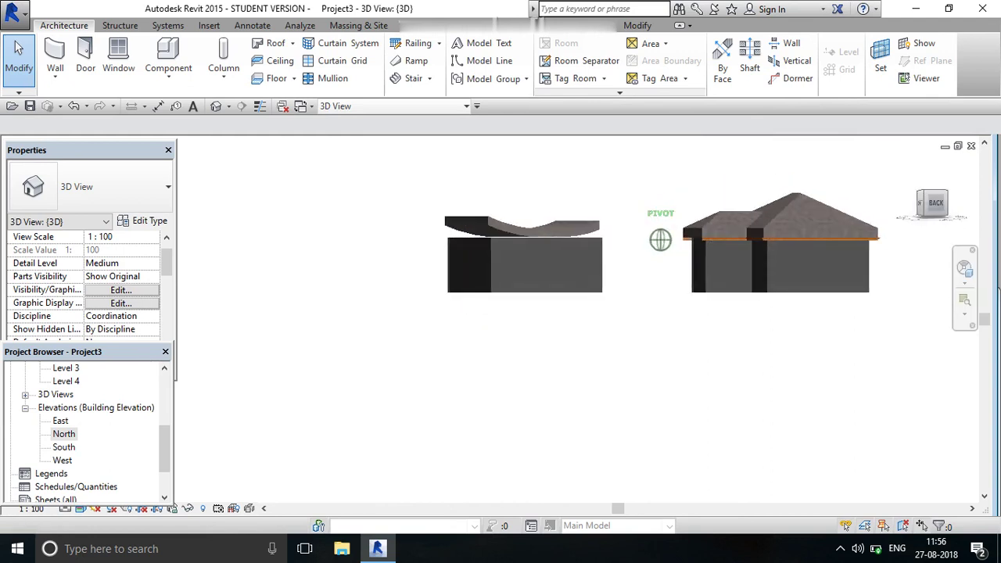
scroll(524, 329, "up", 2)
scroll(625, 266, "down", 1)
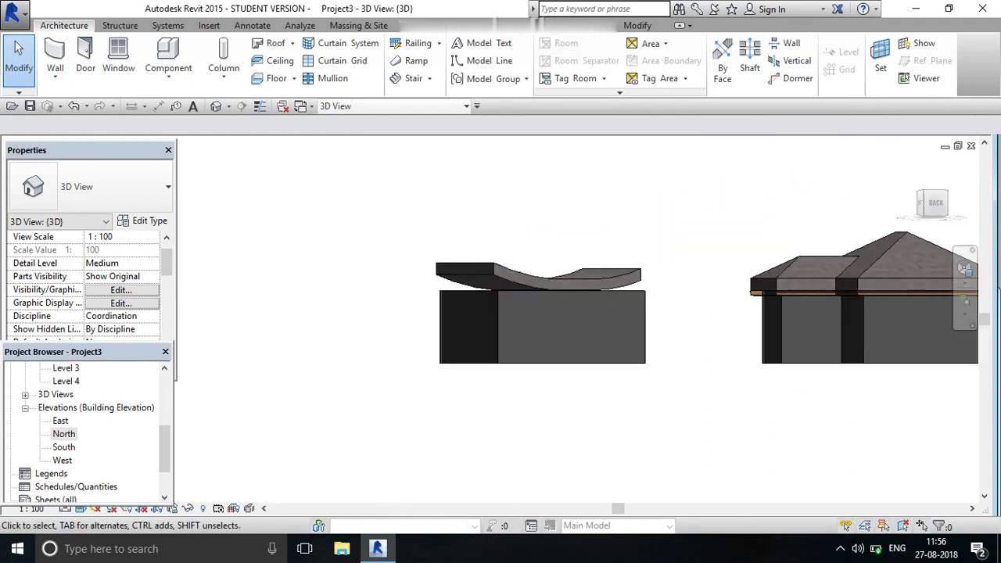
left_click_drag(678, 412, 413, 316)
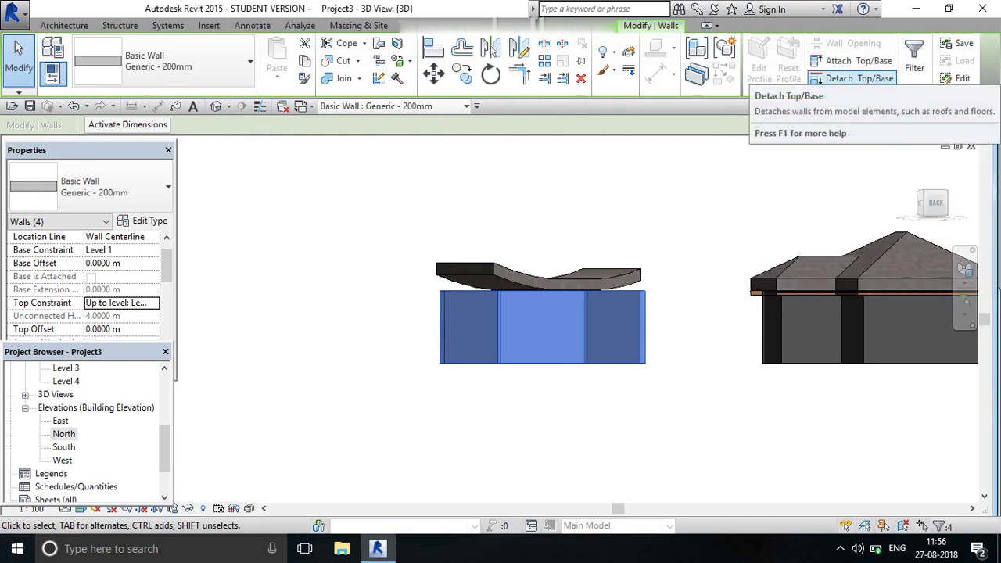
Attach the selected walls' tops to the curved roof, keeping the attachment despite the warning
left_click(853, 60)
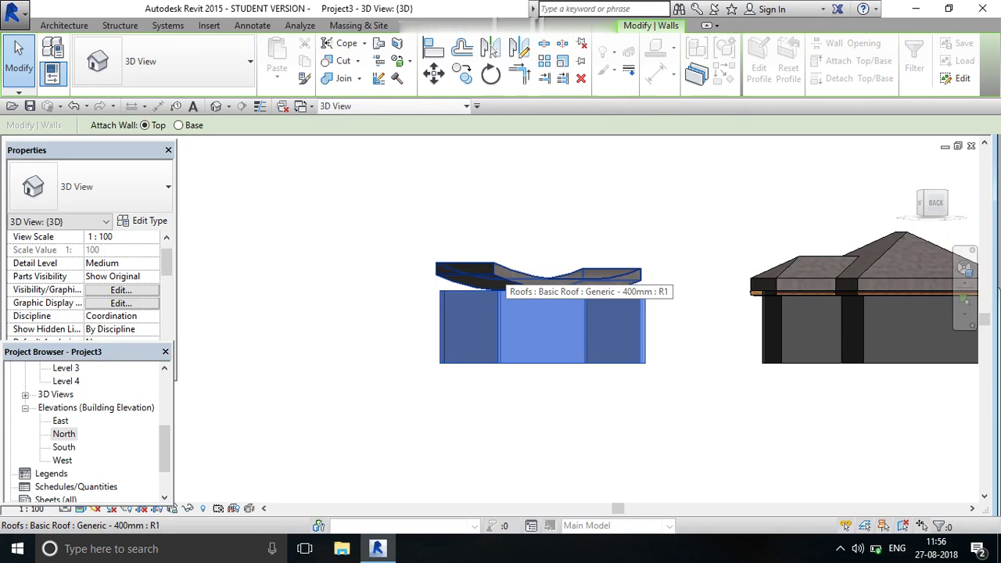
left_click(503, 276)
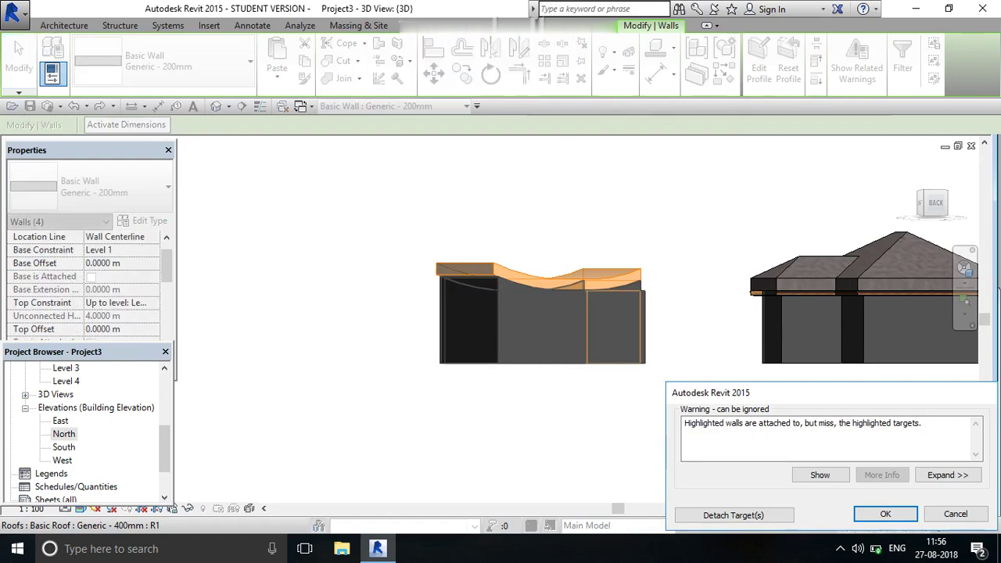
left_click(885, 514)
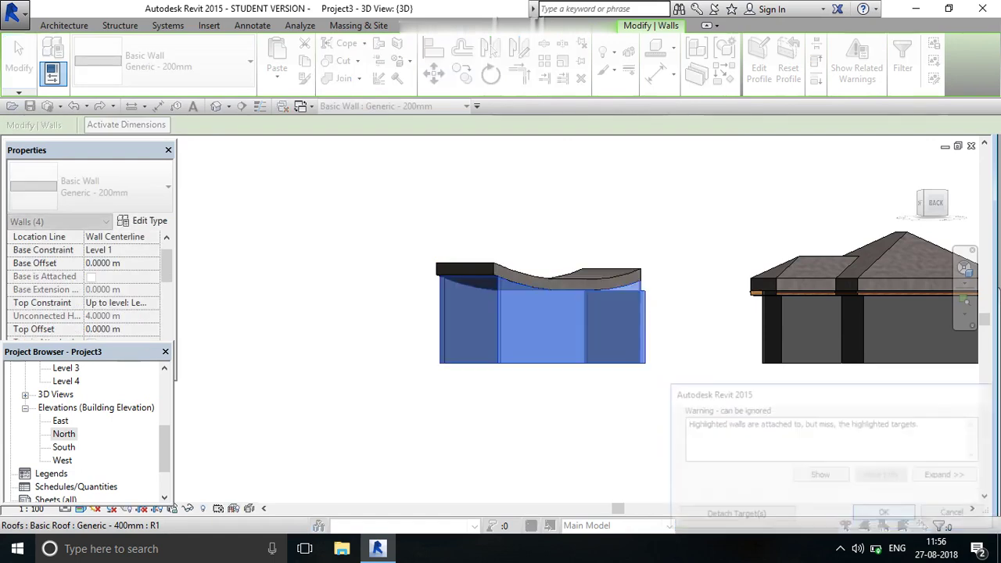
scroll(562, 229, "up", 2)
key("Escape")
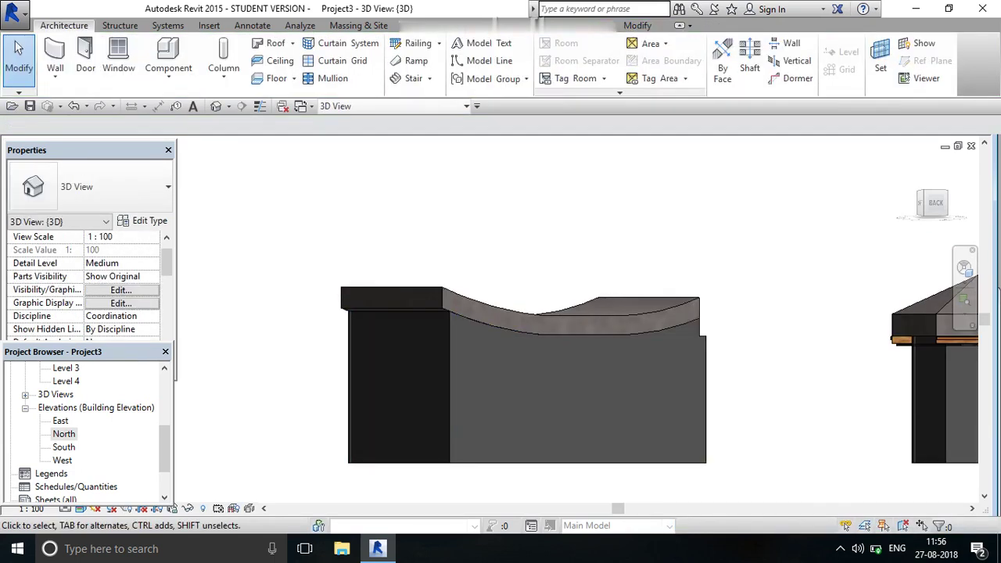
scroll(498, 224, "up", 2)
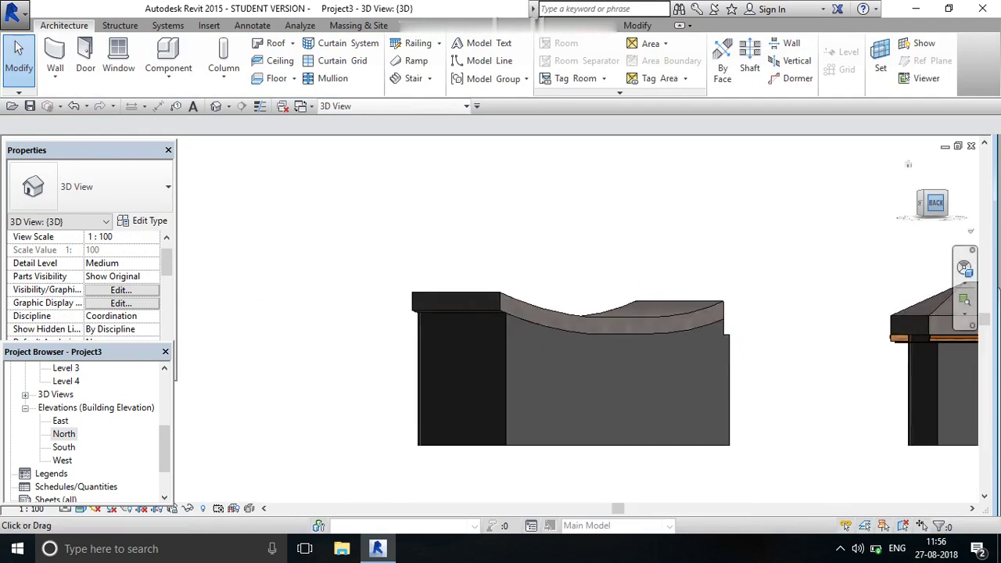
Orbit to an angled view and try attaching the lower front wall to the curved roof
mouse_move(531, 352)
middle_mouse_down("shift")
mouse_move(625, 336)
mouse_move(649, 356)
middle_mouse_up("shift")
left_click(649, 355)
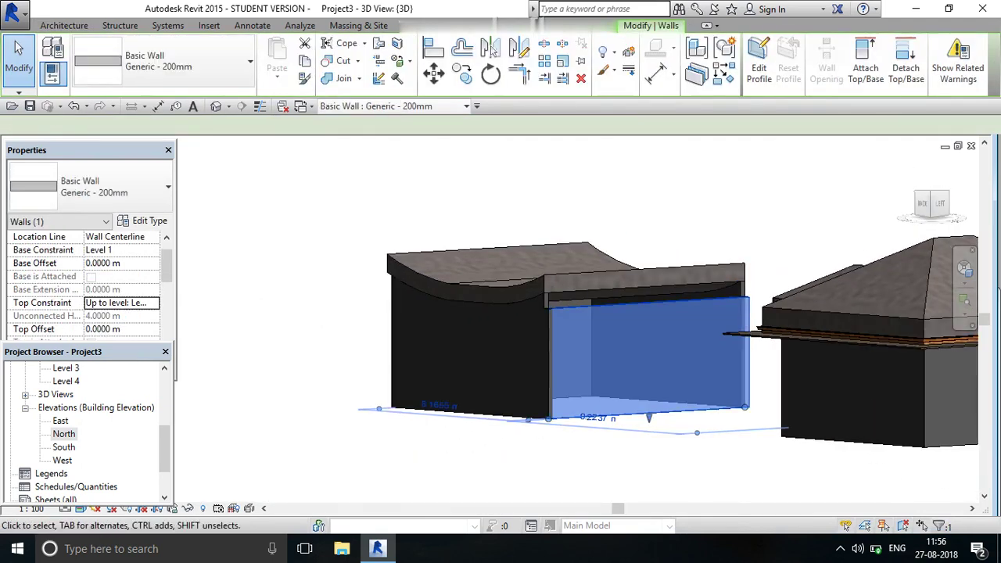
left_click(866, 67)
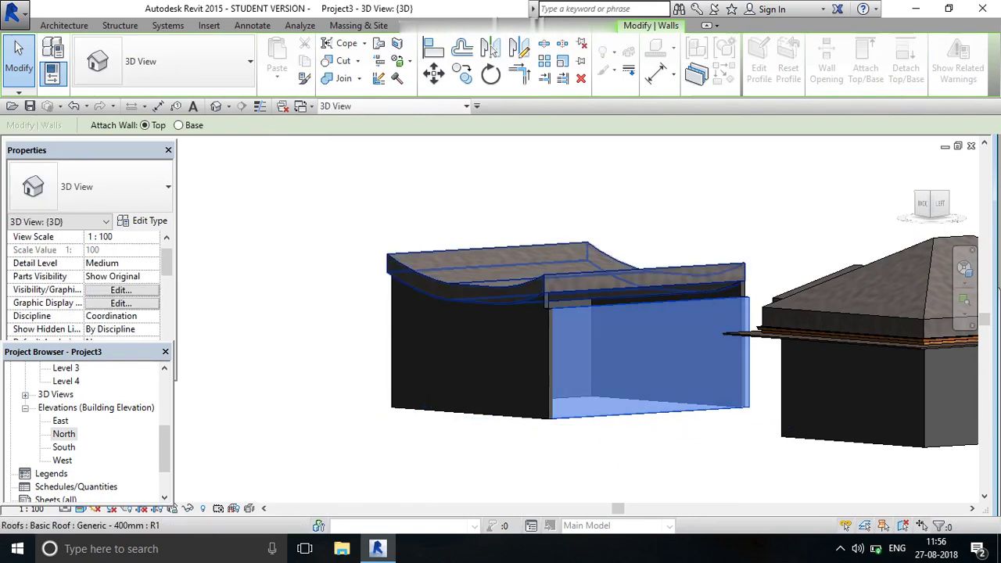
left_click(547, 258)
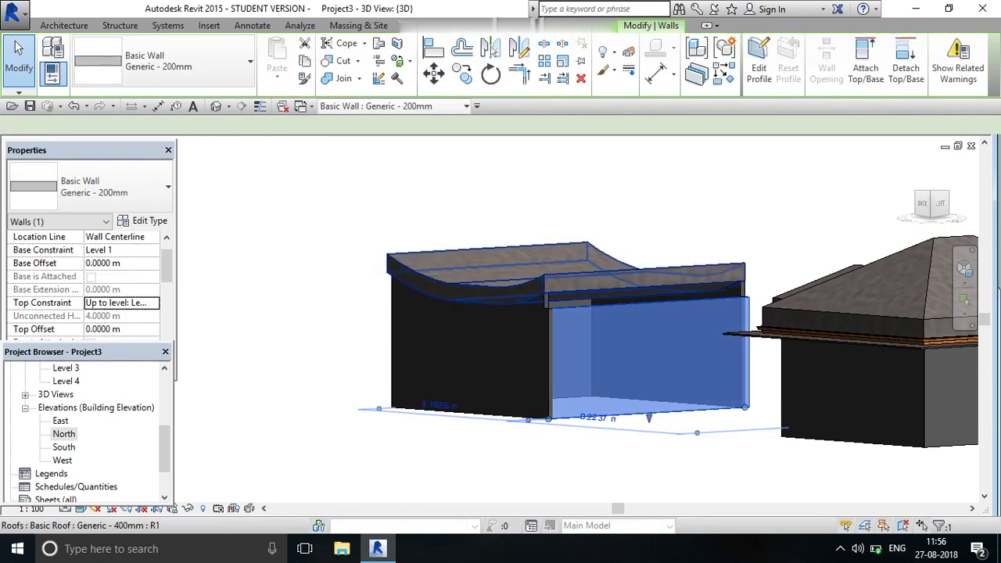
left_click(500, 258)
key("Escape")
scroll(785, 218, "up", 3)
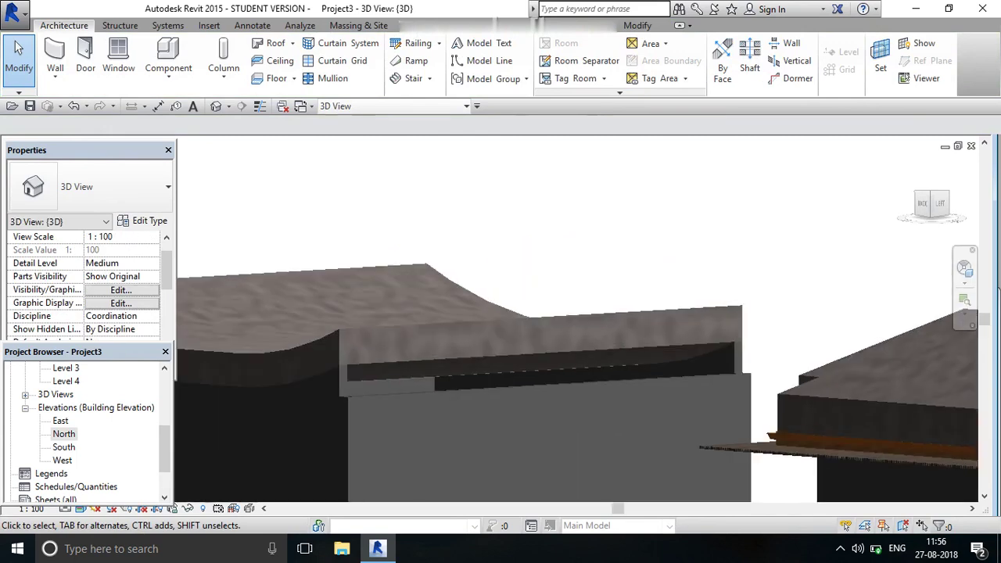
scroll(785, 217, "down", 1)
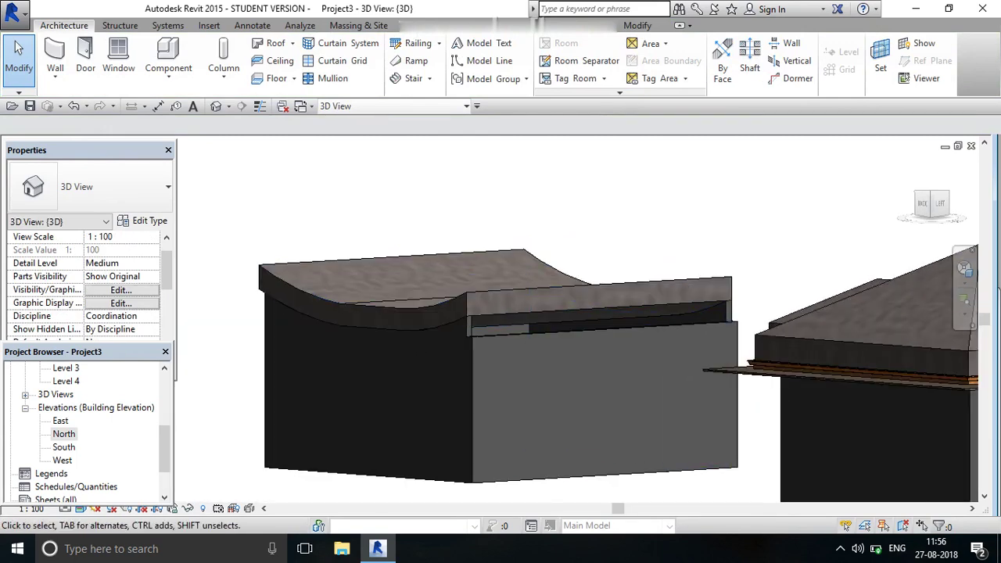
Select the lower front wall again and attach it to the curved roof
left_click(606, 399)
left_click(866, 63)
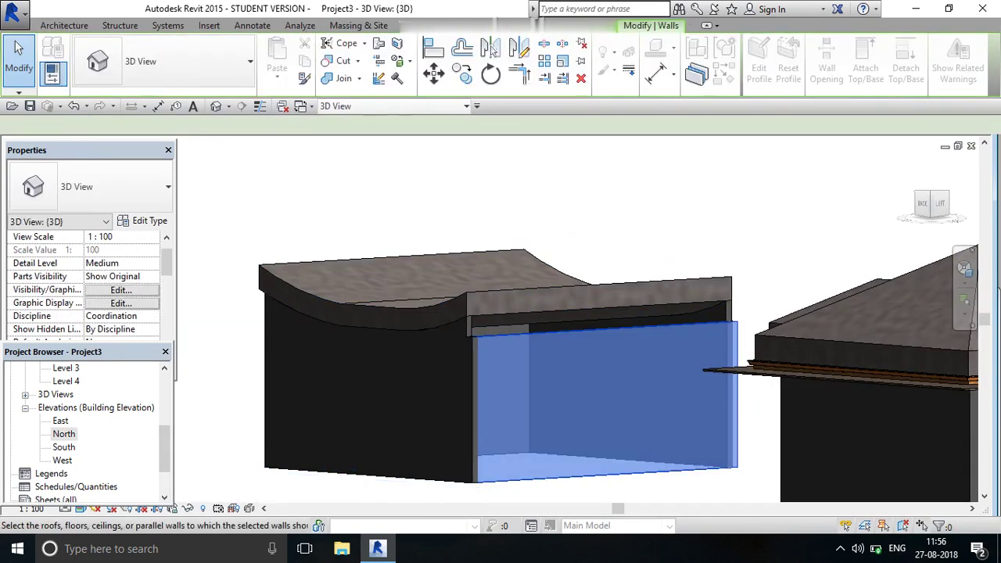
left_click(638, 309)
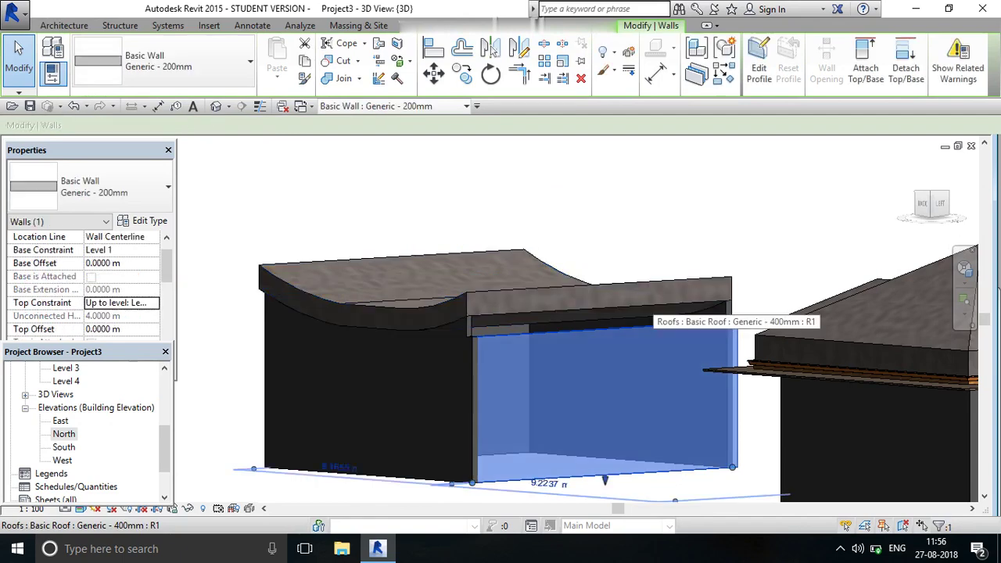
scroll(630, 277, "down", 2)
scroll(629, 312, "up", 2)
key("Escape")
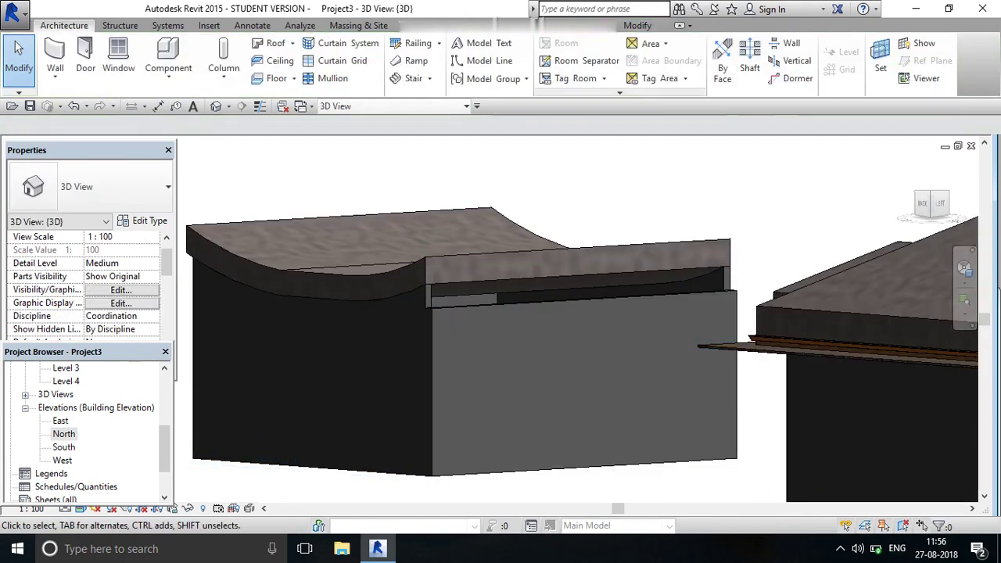
right_click(700, 186)
left_click(711, 194)
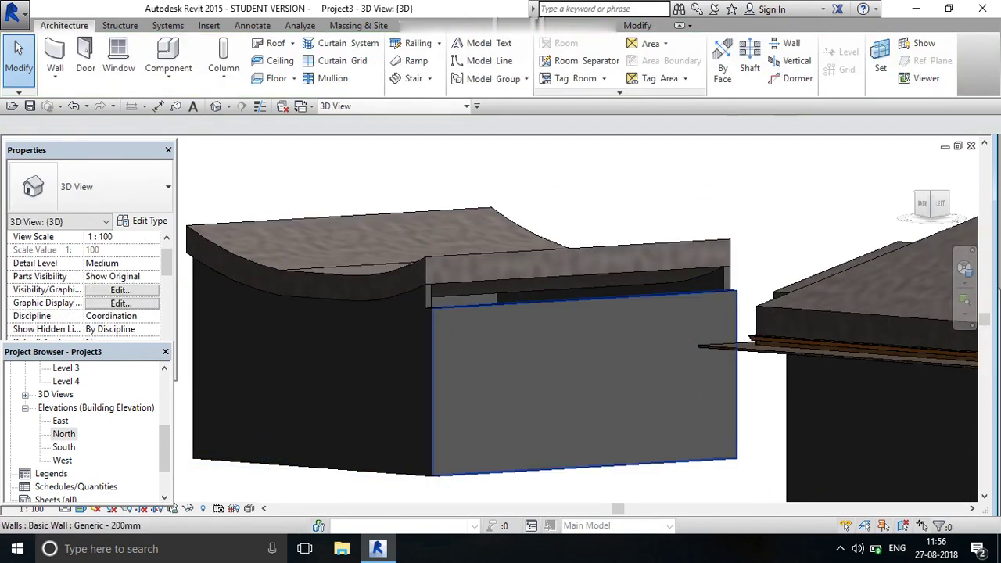
Raise the lower front wall's base up toward the roof edge
left_click(586, 437)
mouse_move(584, 471)
left_mouse_down()
mouse_move(584, 279)
mouse_move(584, 454)
left_mouse_up()
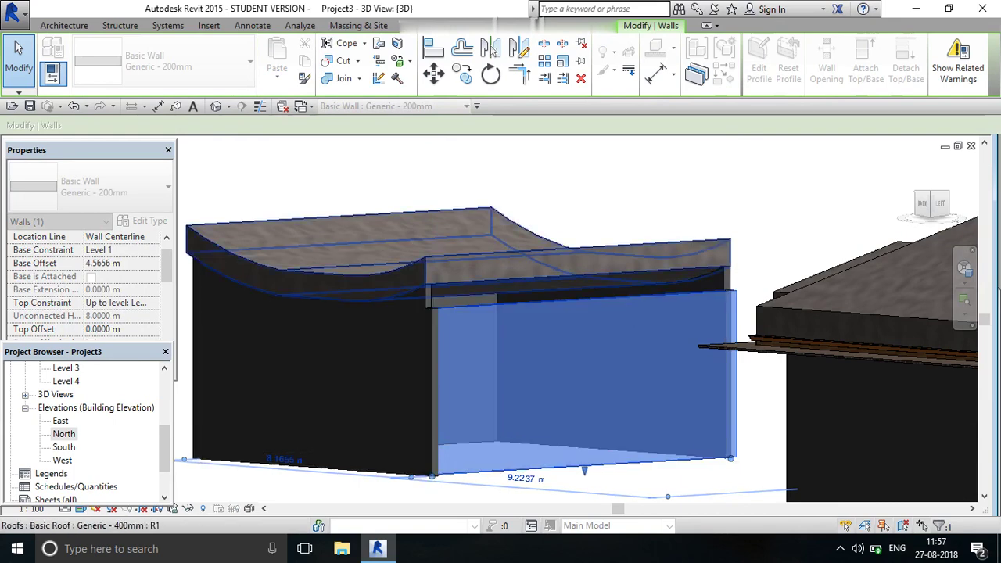
left_click(610, 249)
left_click(644, 217)
scroll(644, 217, "down", 3)
scroll(760, 327, "up", 3)
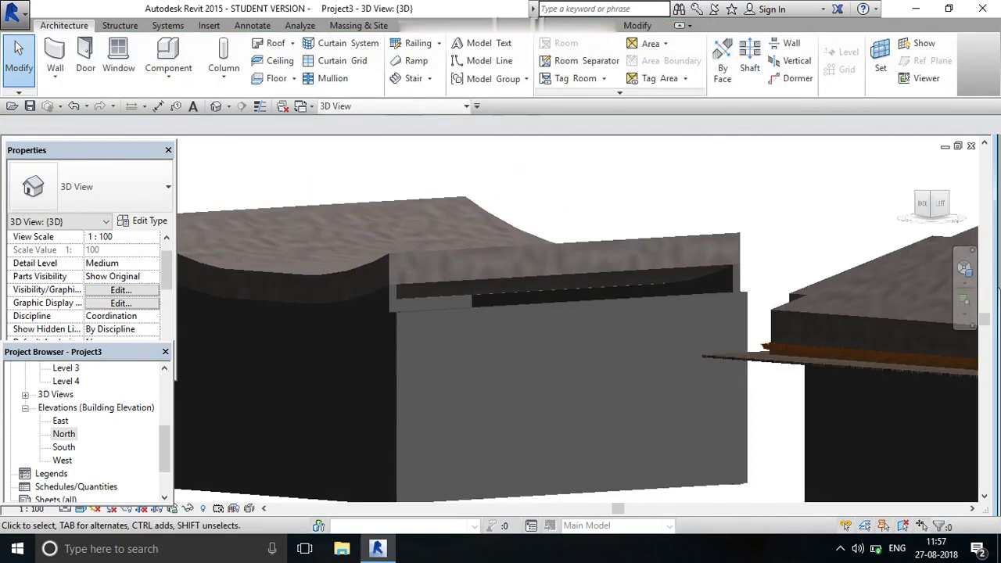
Orbit to view from the left and attach the lower front wall to the curved roof once more
mouse_move(759, 327)
middle_mouse_down("shift")
mouse_move(782, 327)
mouse_move(820, 195)
middle_mouse_up("shift")
scroll(821, 195, "down", 2)
scroll(821, 195, "up", 3)
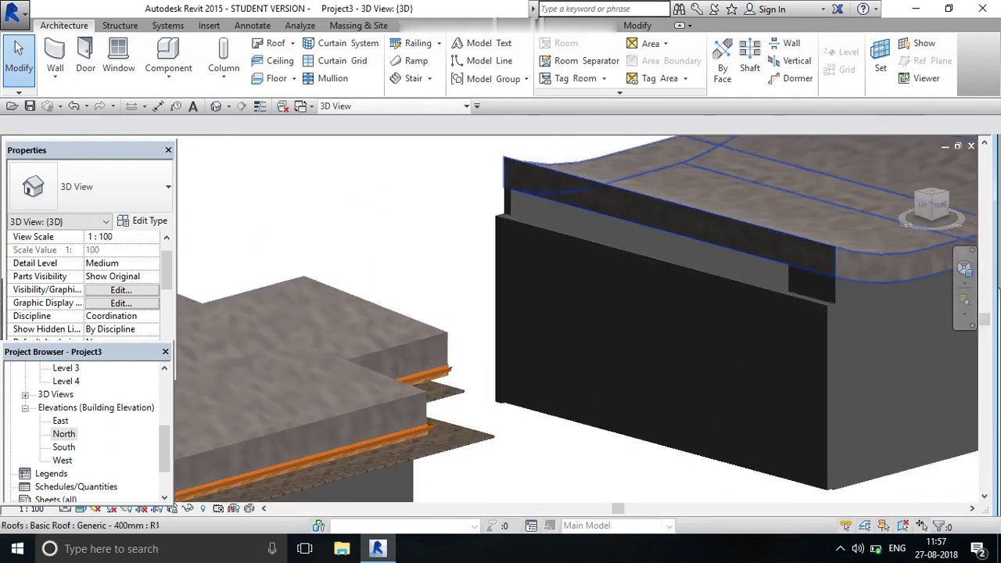
scroll(821, 195, "up", 3)
left_click(711, 282)
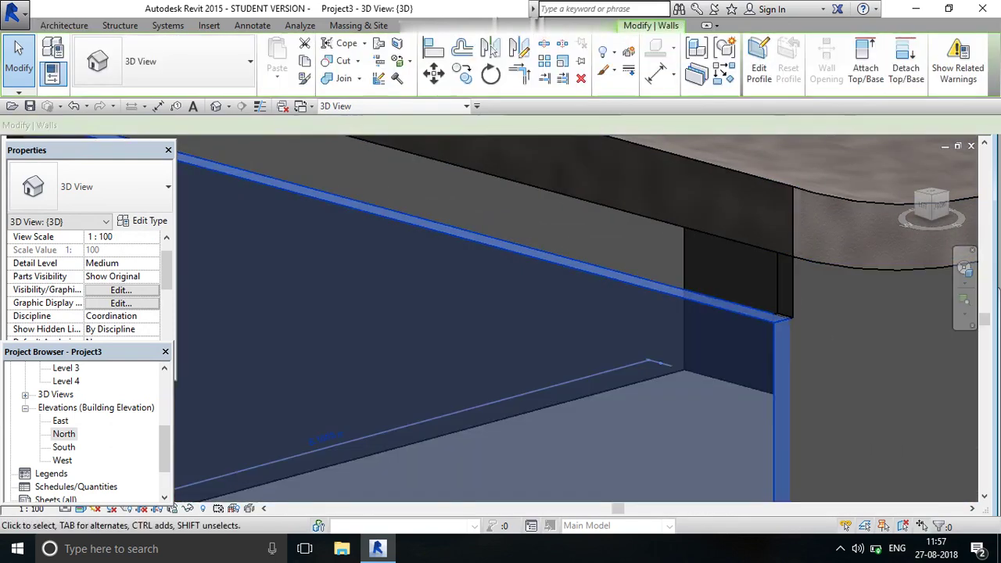
scroll(712, 281, "down", 3)
left_click(866, 63)
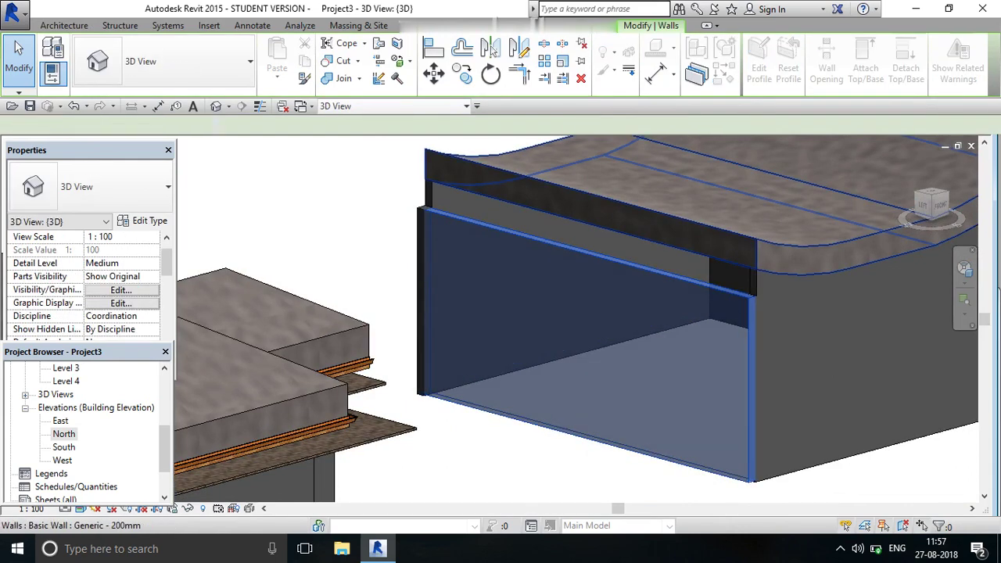
left_click(703, 242)
scroll(706, 247, "down", 3)
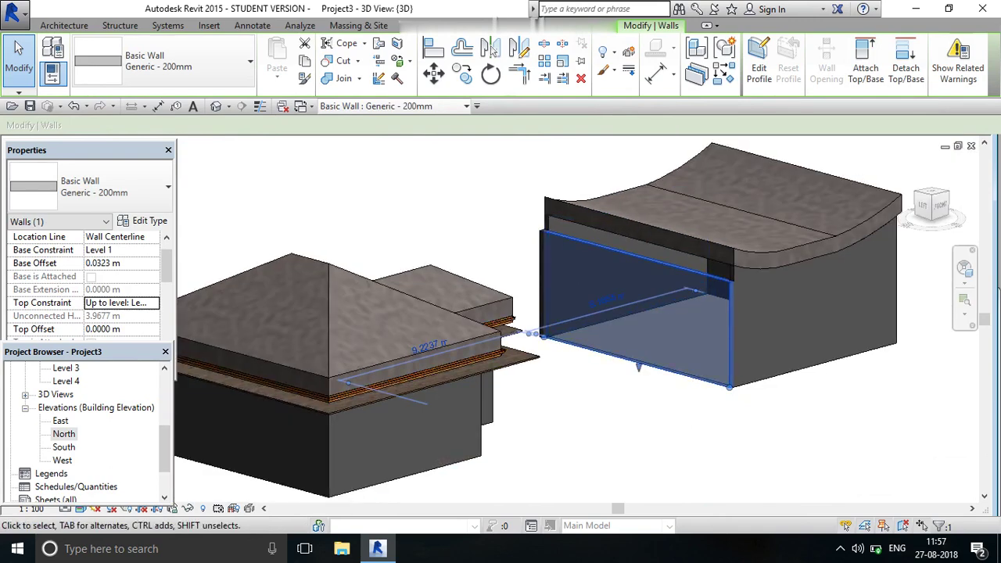
Review the wall's related warnings in detail, then close the warning dialog
left_click(956, 63)
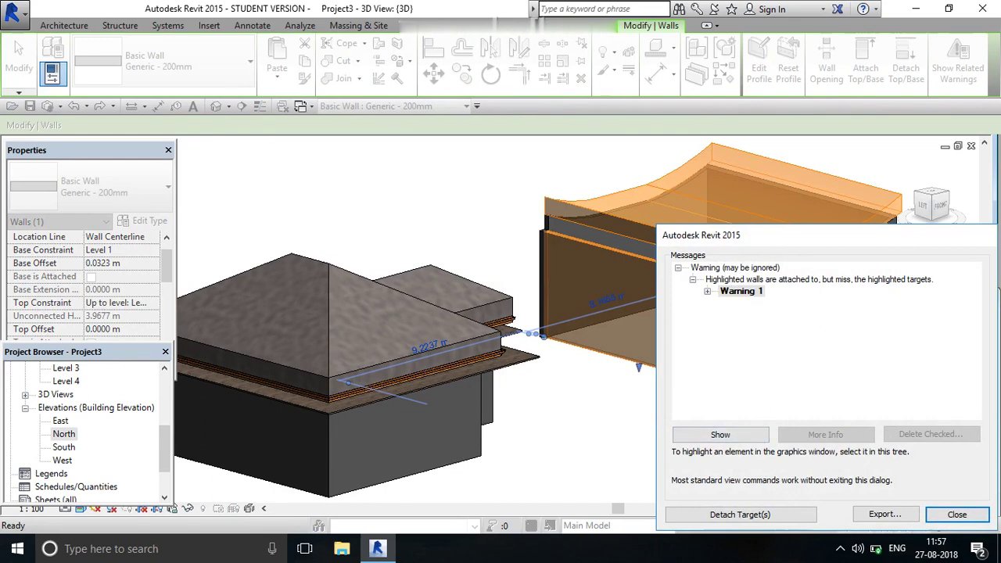
left_click(740, 513)
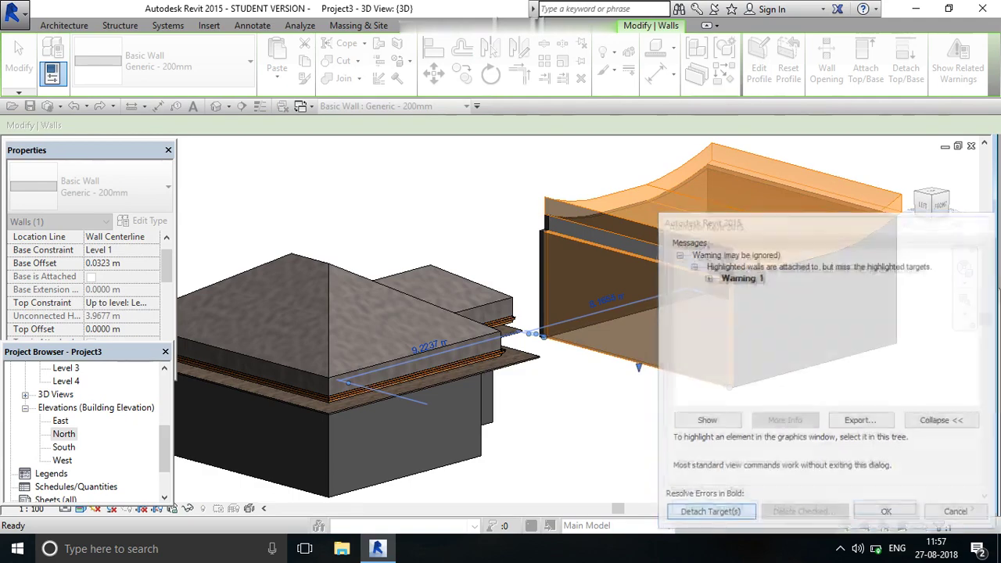
left_click(886, 513)
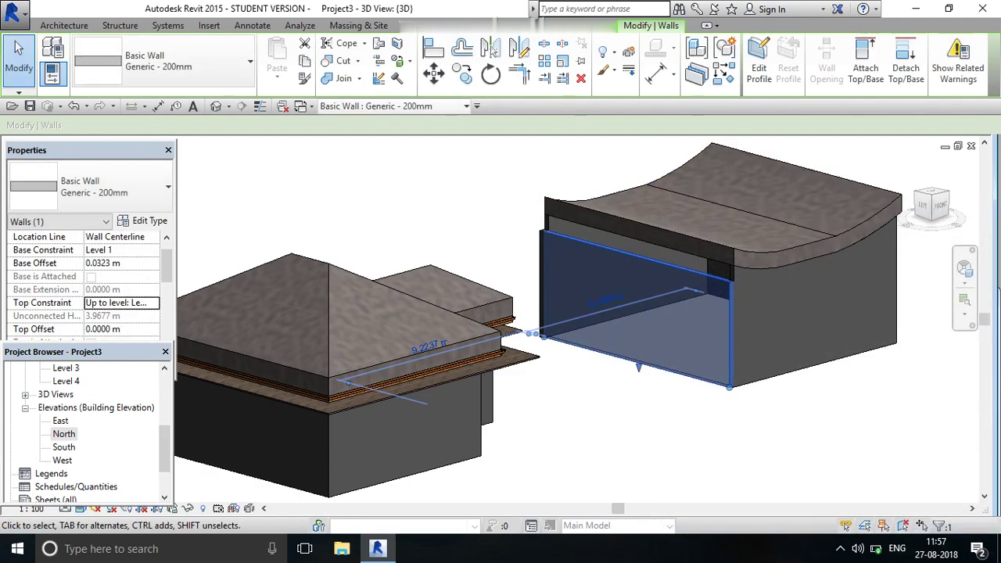
key("Escape")
scroll(665, 249, "up", 2)
scroll(665, 249, "up", 2)
scroll(664, 249, "up", 1)
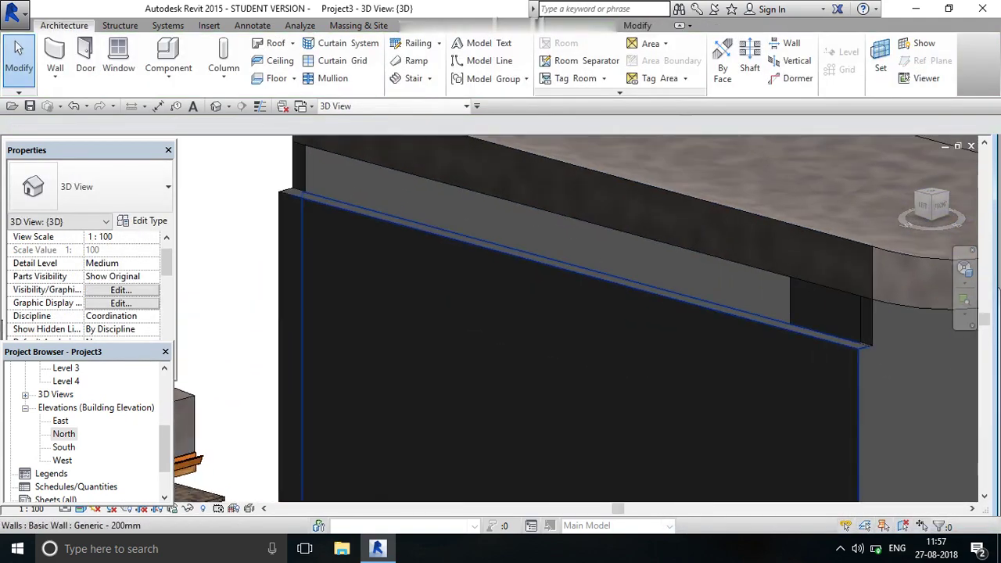
Drag the lower front wall's top up toward the curved roof
left_click(721, 305)
scroll(721, 305, "down", 2)
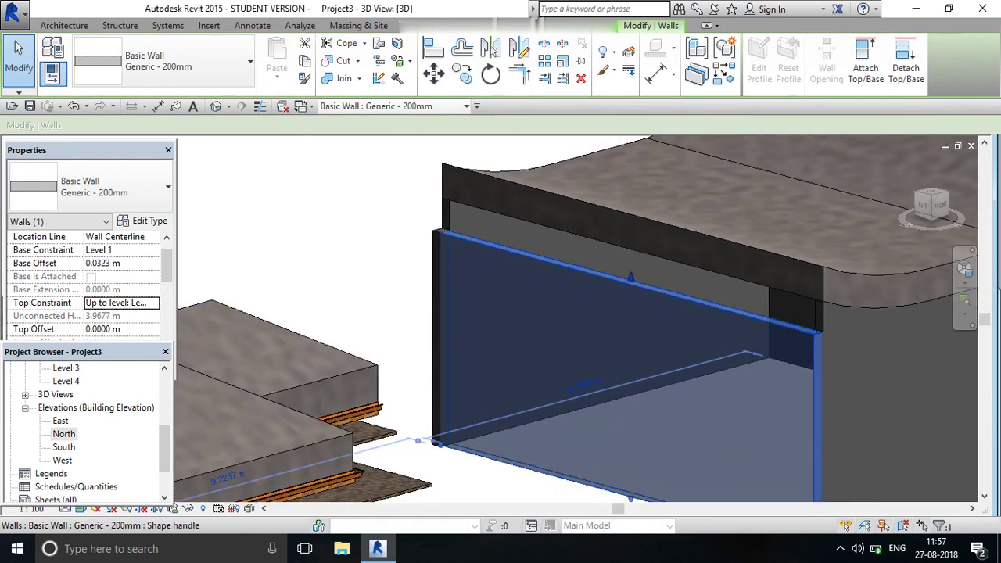
mouse_move(630, 276)
left_mouse_down()
mouse_move(630, 213)
mouse_move(604, 185)
left_mouse_up()
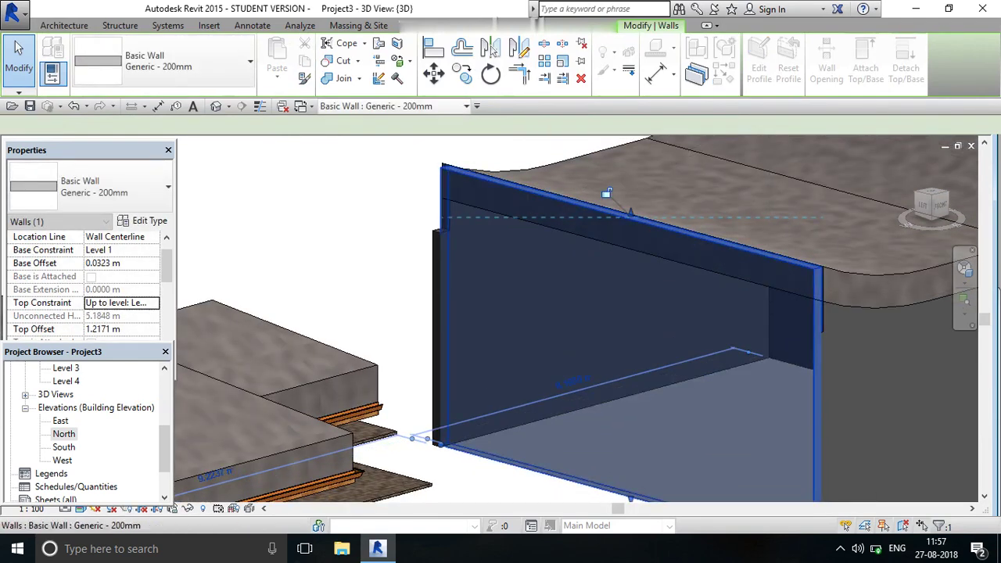
key("Escape")
middle_click_drag(604, 185, 547, 204, "shift")
scroll(643, 250, "up", 3)
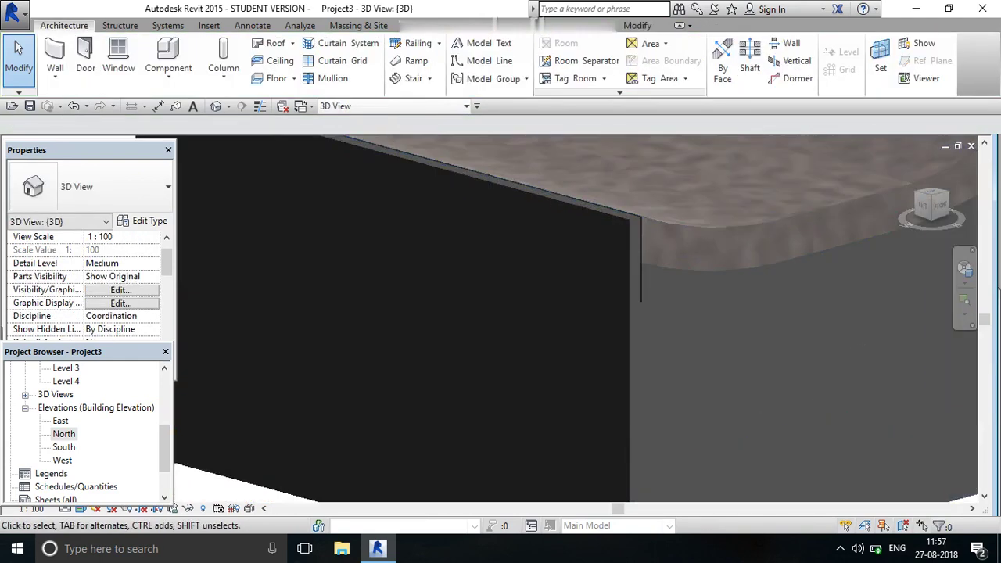
scroll(643, 251, "down", 2)
Lower the wall top to meet the roof underside at a 0.6911 m top offset
left_click(570, 223)
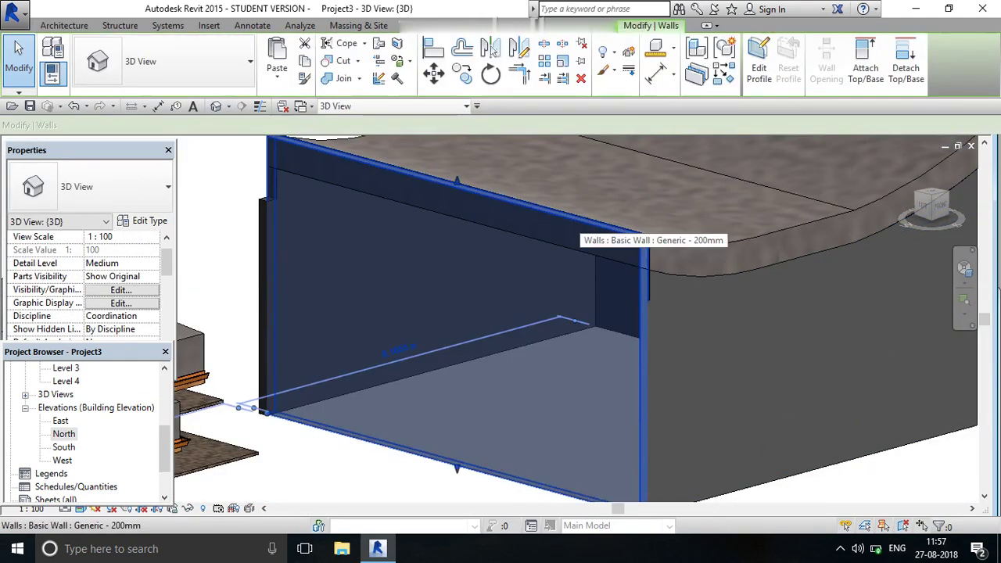
left_click_drag(458, 182, 457, 210)
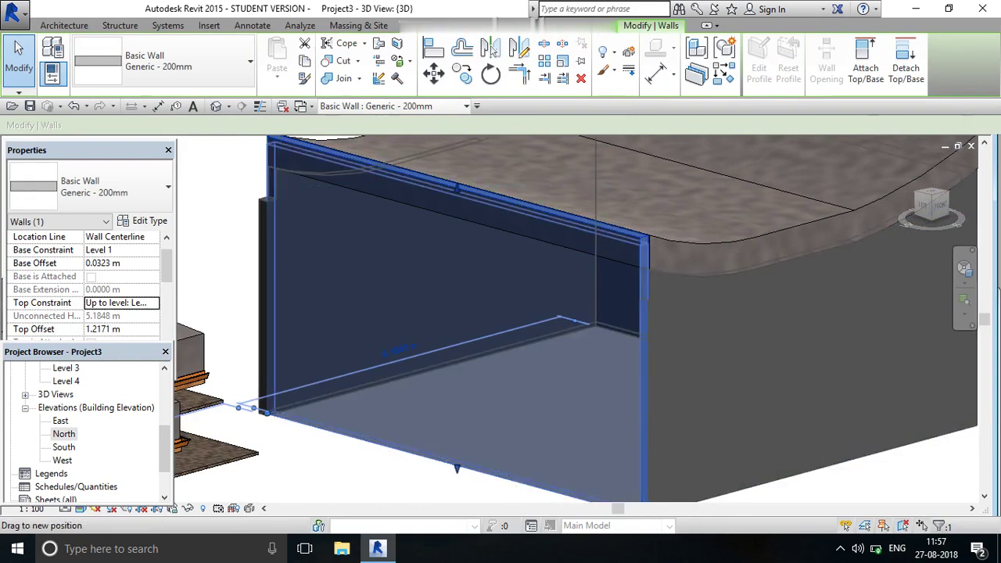
scroll(457, 235, "down", 5)
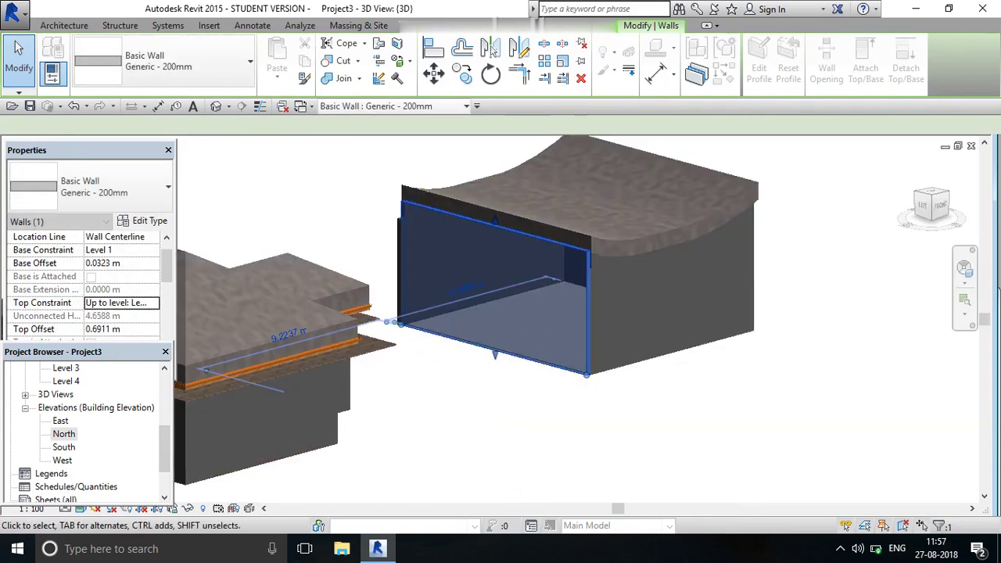
key("Escape")
scroll(837, 324, "down", 2)
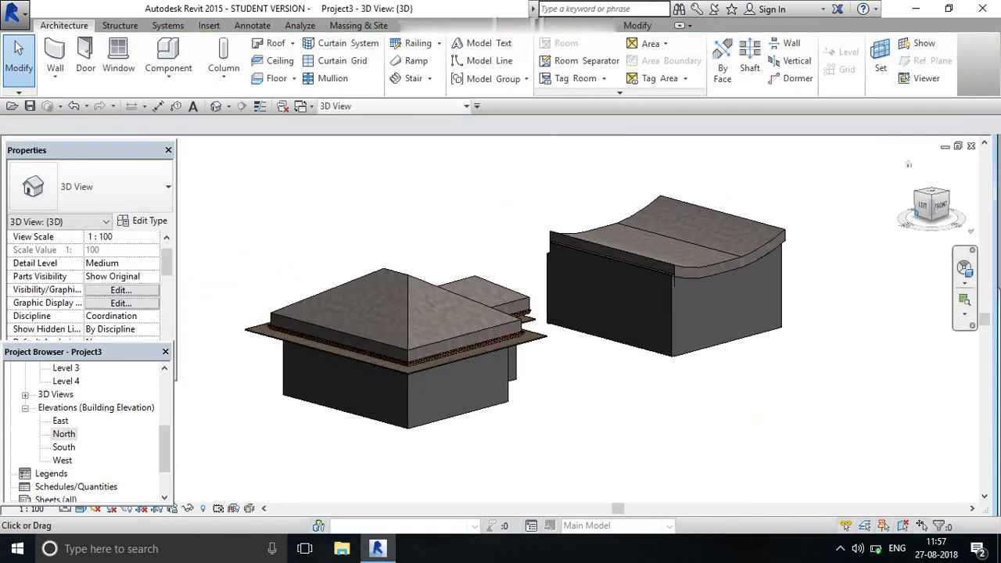
mouse_move(908, 164)
middle_mouse_down("shift")
mouse_move(782, 196)
mouse_move(727, 258)
middle_mouse_up("shift")
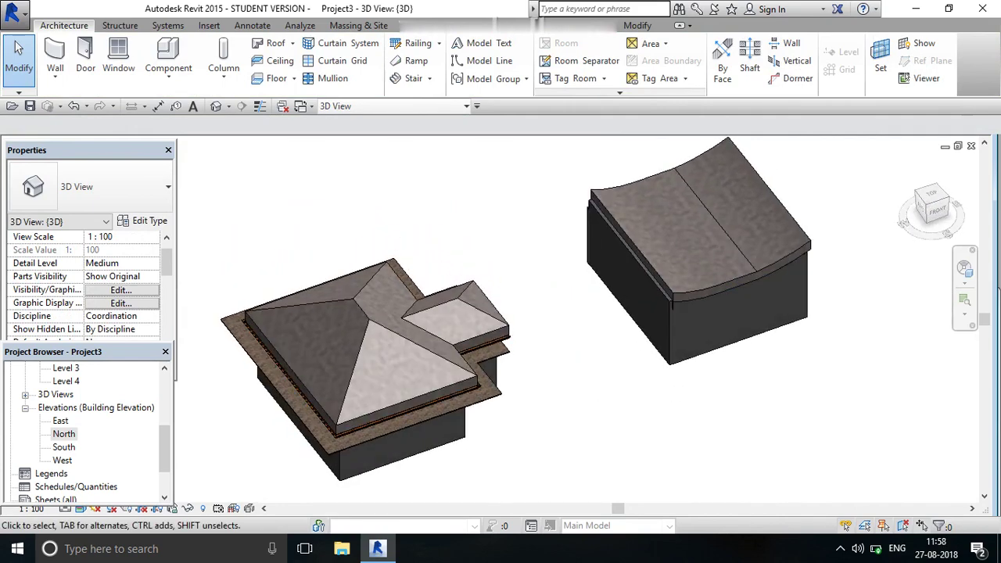
scroll(688, 280, "up", 3)
Bring up the North elevation view of the curved roof
left_click(660, 313)
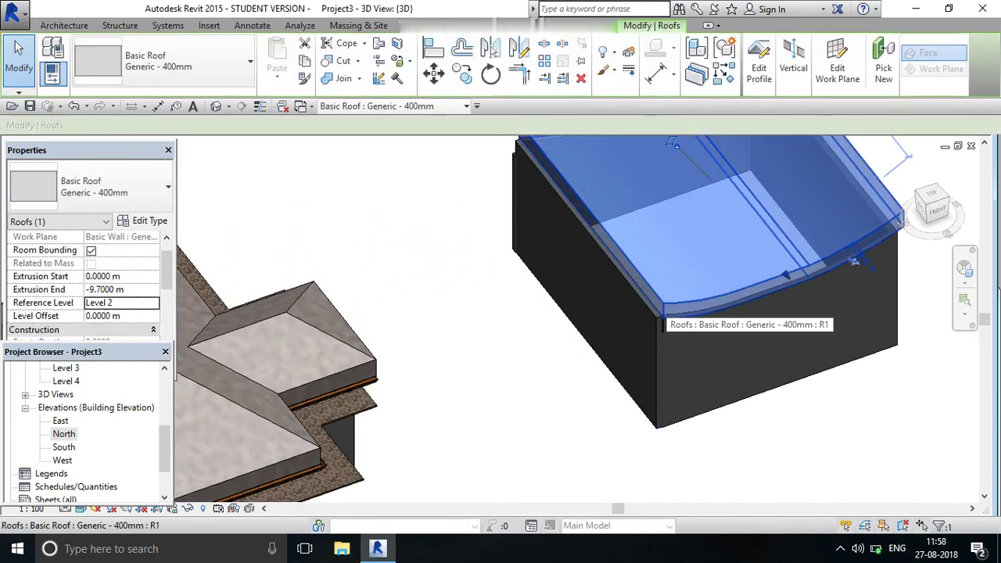
middle_click_drag(661, 313, 679, 174, "shift")
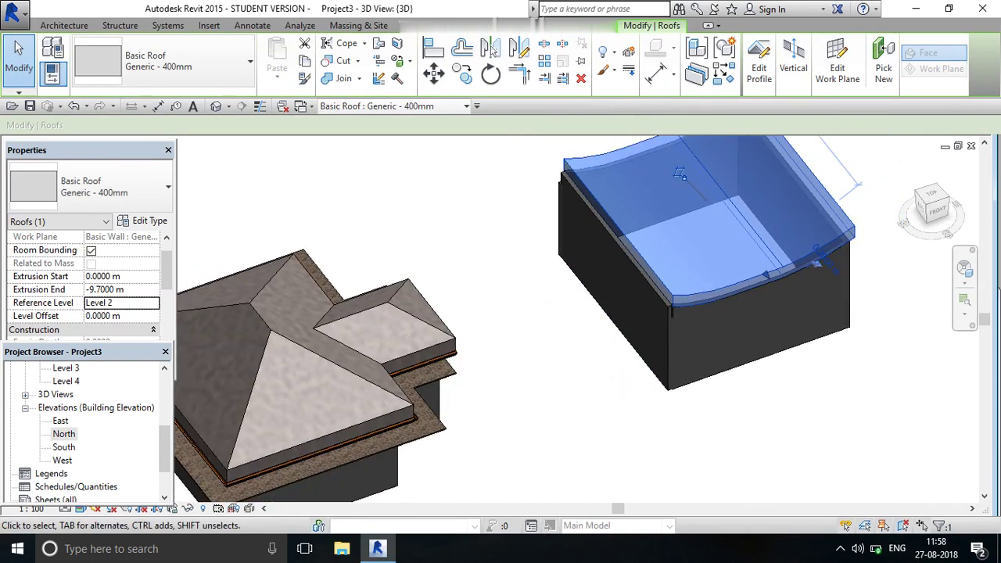
double_click(65, 433)
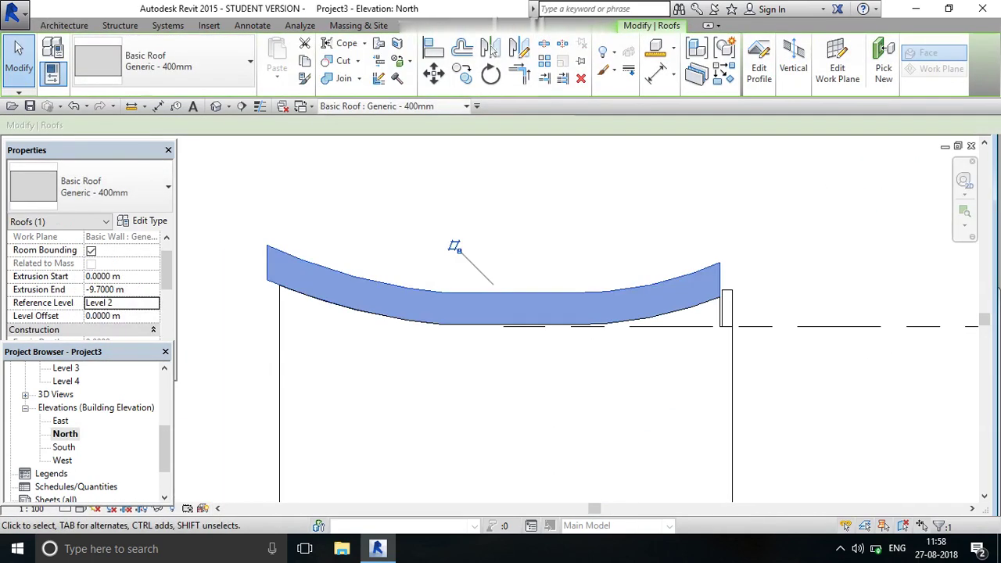
scroll(735, 274, "up", 2)
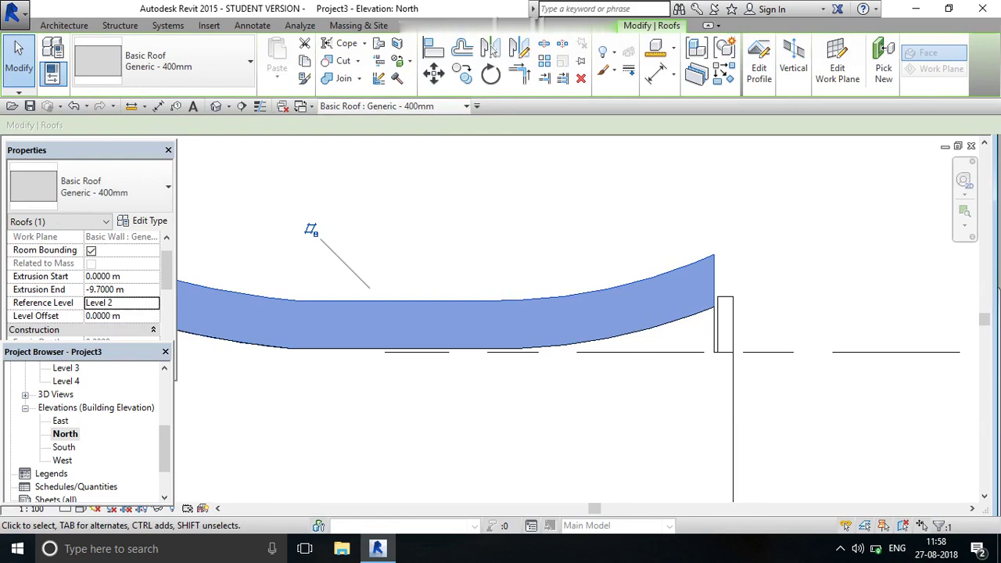
scroll(750, 283, "up", 1)
key("Escape")
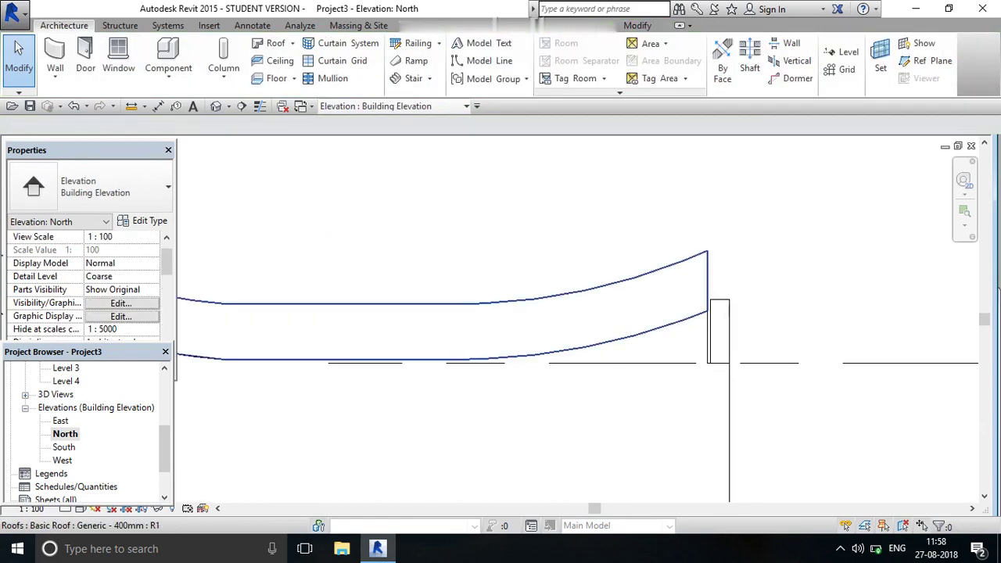
Edit the roof profile, stretching the right arc's end out to the wall line
left_click(313, 251)
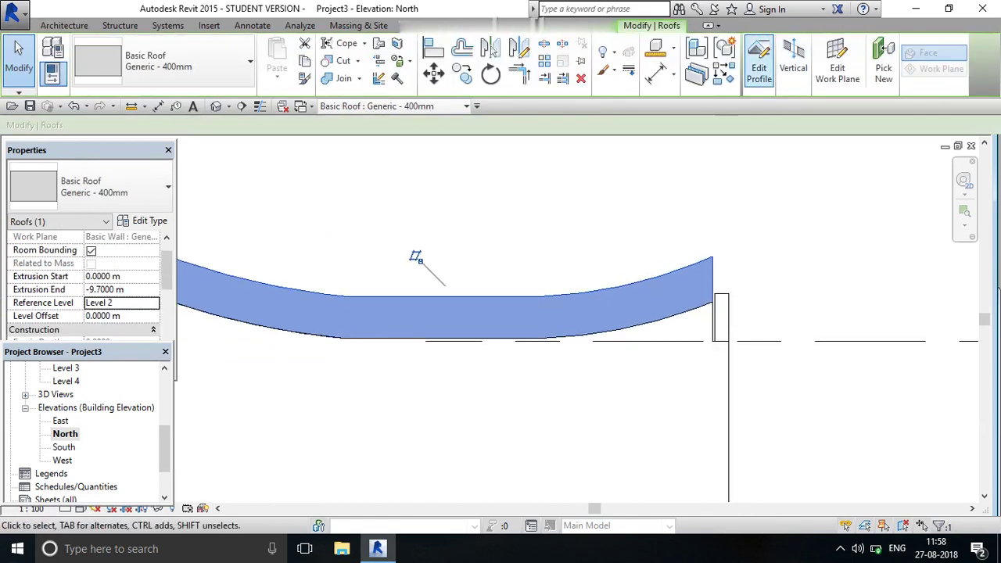
double_click(416, 257)
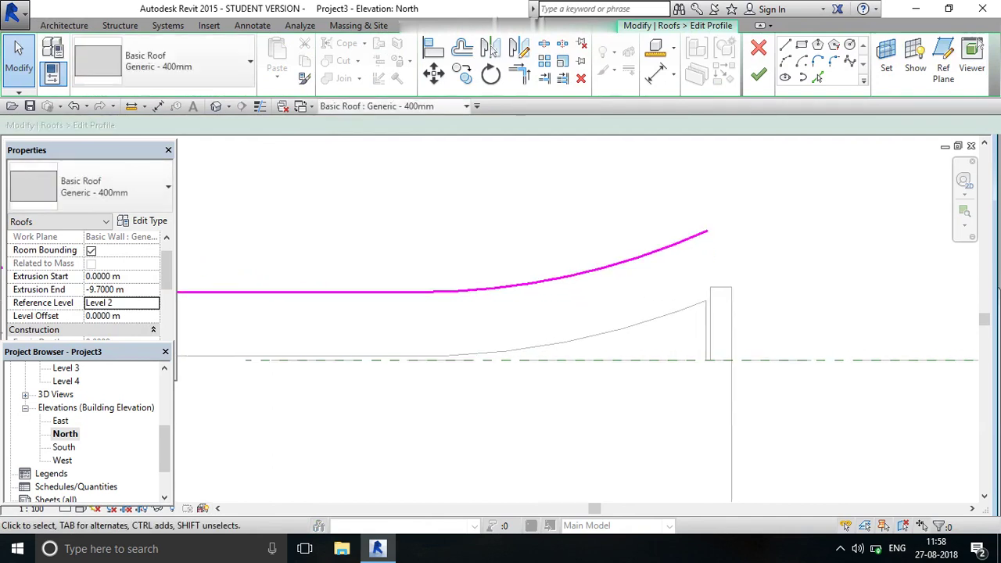
left_click(563, 277)
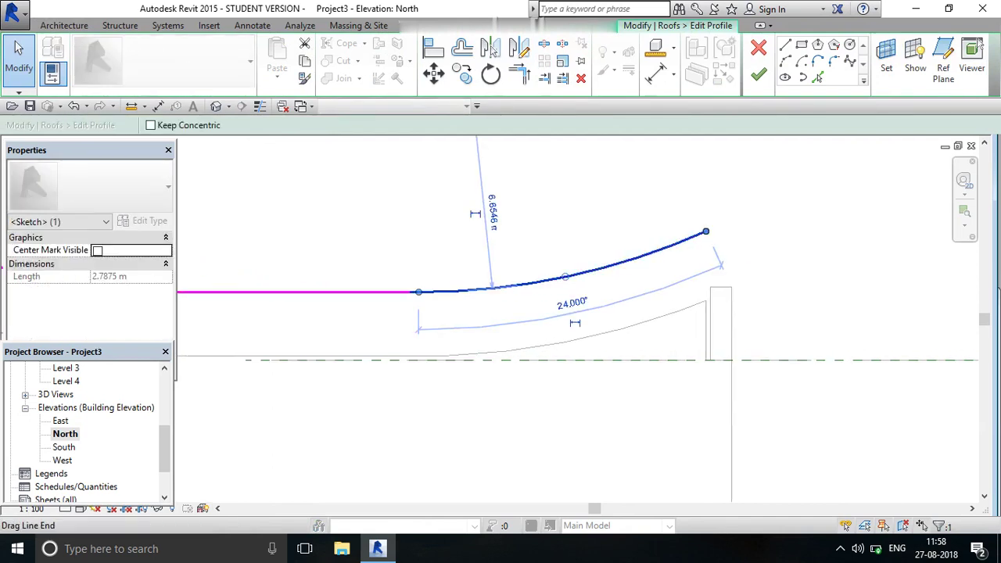
left_click_drag(706, 231, 730, 220)
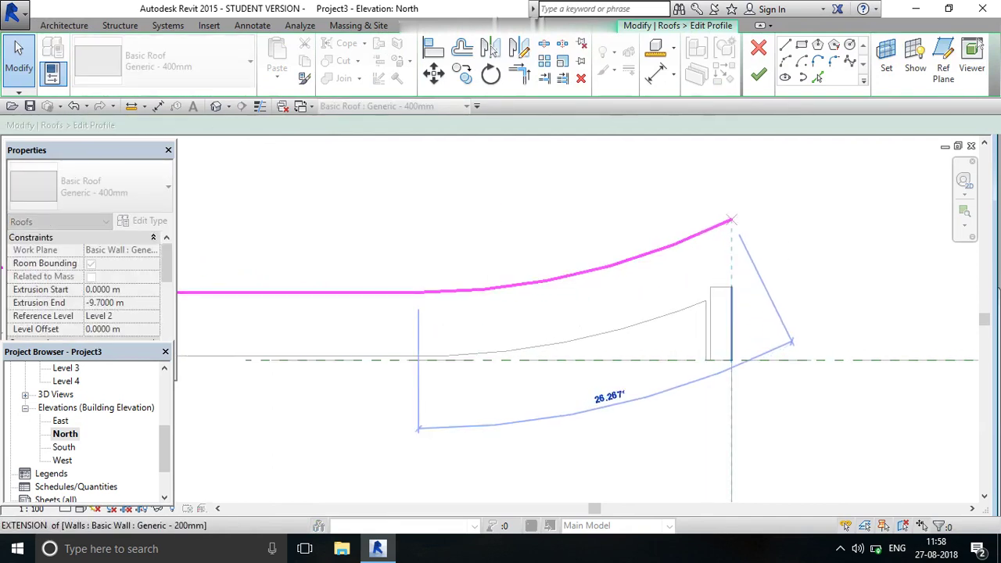
left_click(759, 73)
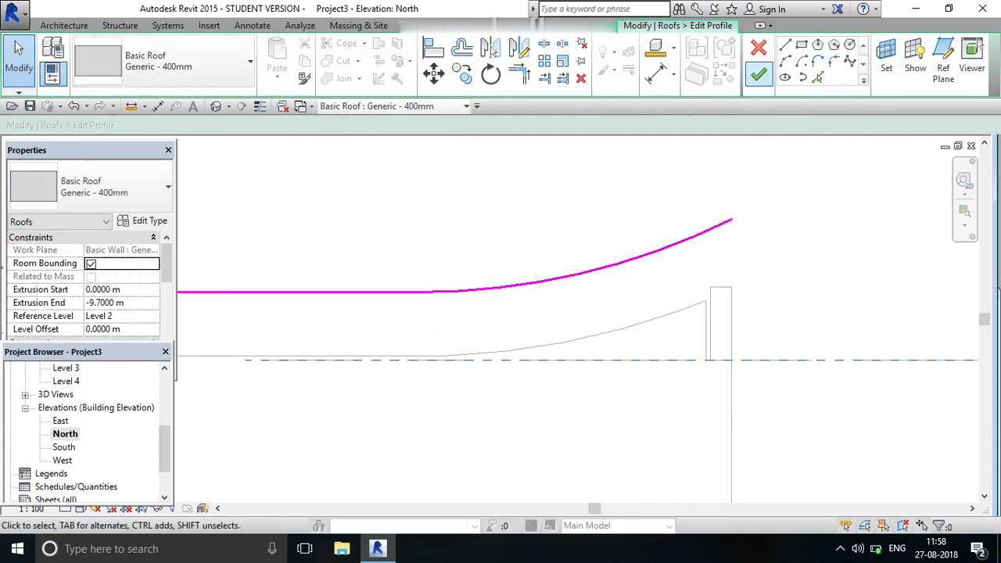
scroll(547, 247, "down", 2)
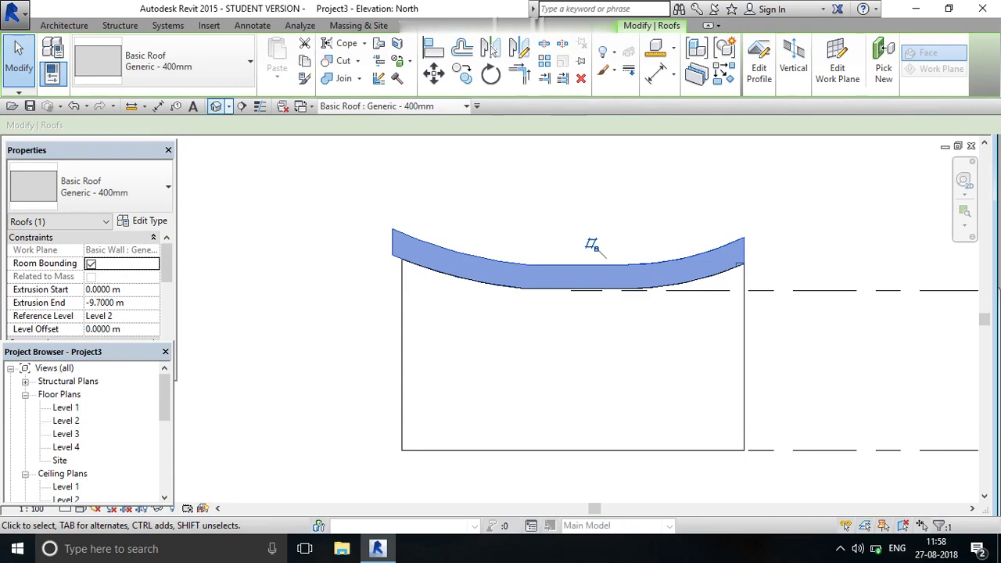
Return to the 3D view with the roof deselected
key("ctrl+Tab")
key("Escape")
scroll(548, 273, "up", 2)
Orbit around to the back and fit both buildings in the view
scroll(547, 274, "up", 3)
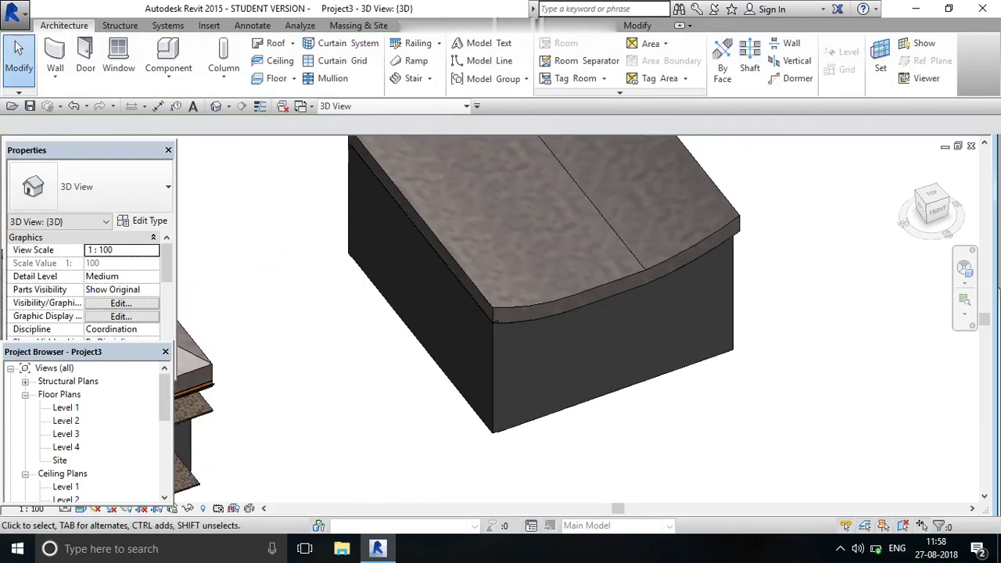
left_click_drag(930, 207, 935, 234)
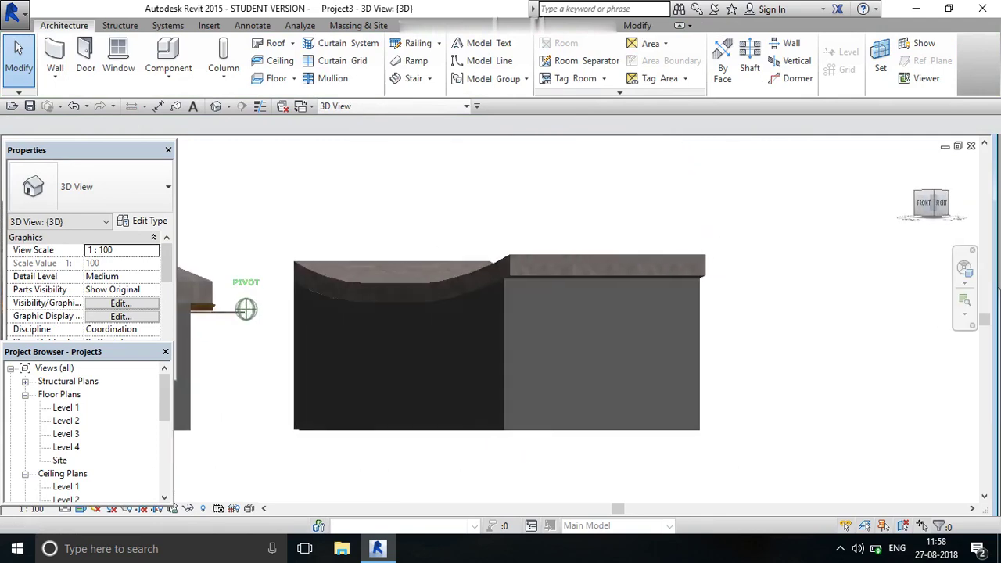
mouse_move(500, 329)
middle_mouse_down("shift")
mouse_move(234, 328)
mouse_move(469, 328)
mouse_move(391, 329)
mouse_move(376, 344)
mouse_move(375, 430)
mouse_move(375, 359)
mouse_move(360, 360)
middle_mouse_up("shift")
left_click(965, 300)
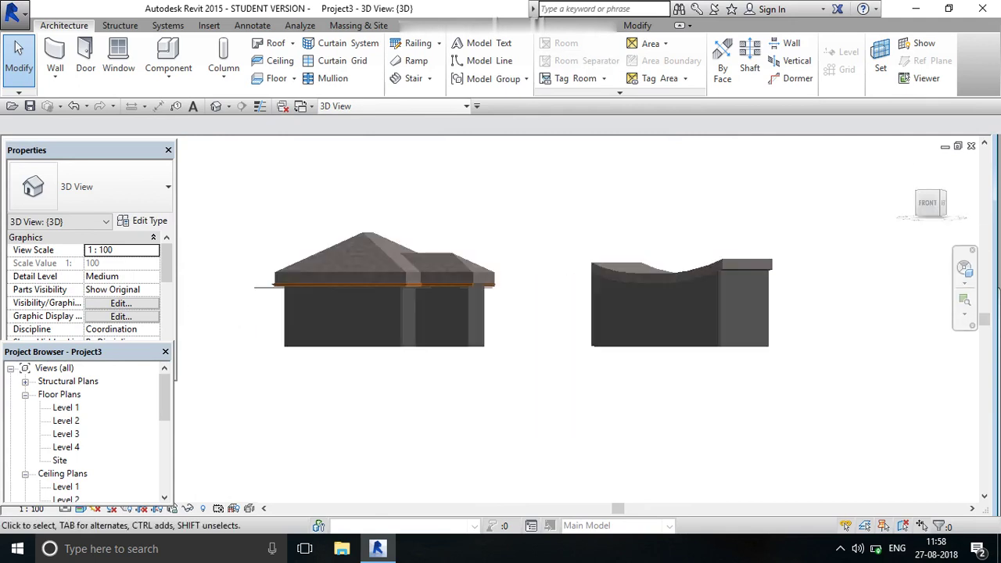
scroll(736, 285, "up", 2)
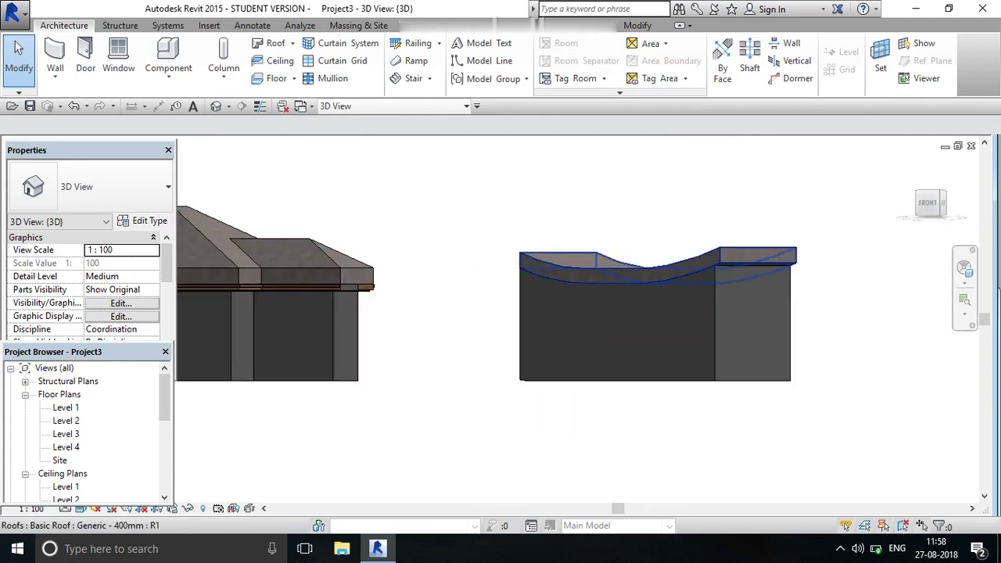
scroll(655, 271, "down", 2)
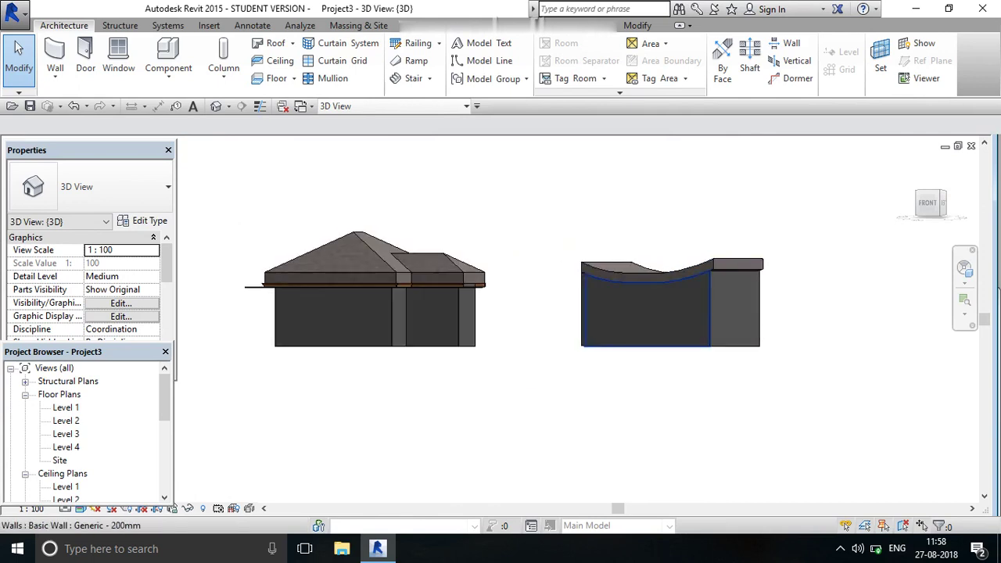
scroll(828, 305, "down", 1)
scroll(728, 270, "up", 2)
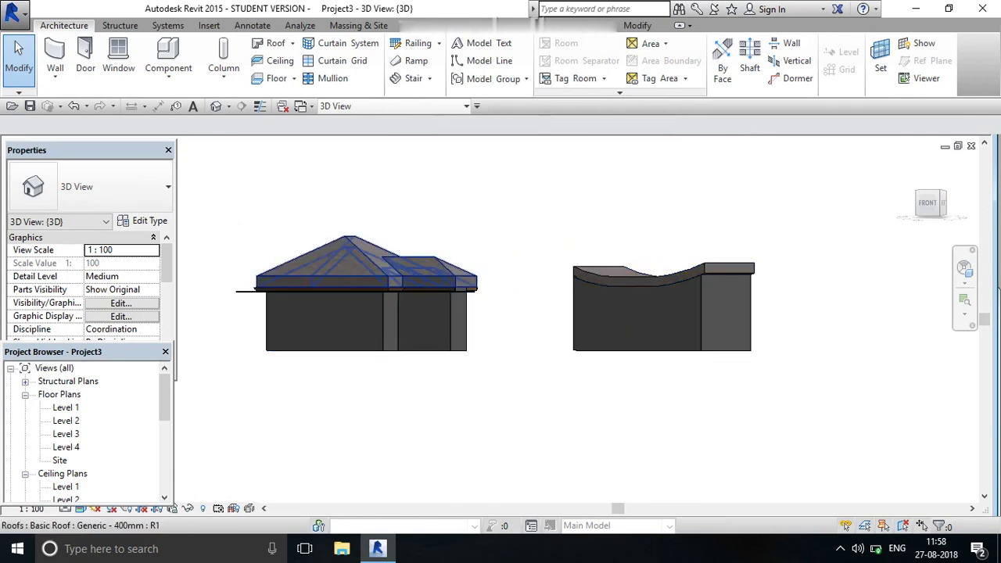
Delete the curved-roof building's walls and roof, leaving an isometric view of the hip-roofed building
left_click_drag(786, 244, 620, 402)
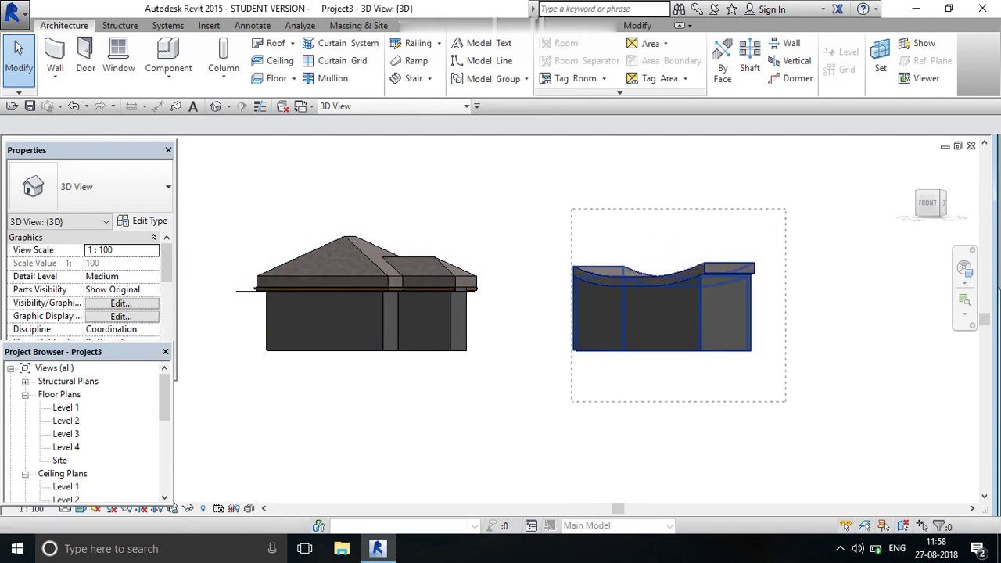
key("Delete")
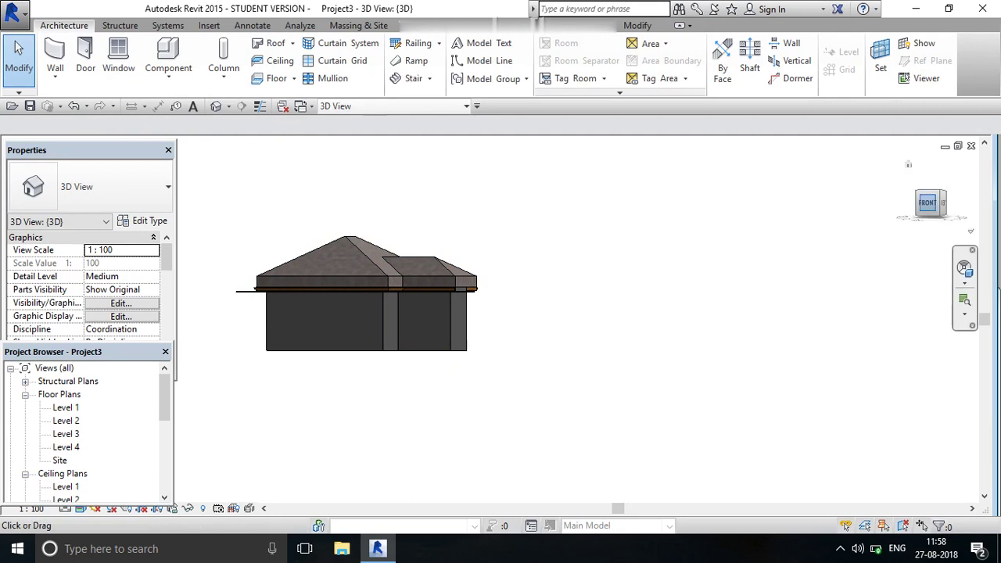
middle_click_drag(509, 284, 477, 321, "shift")
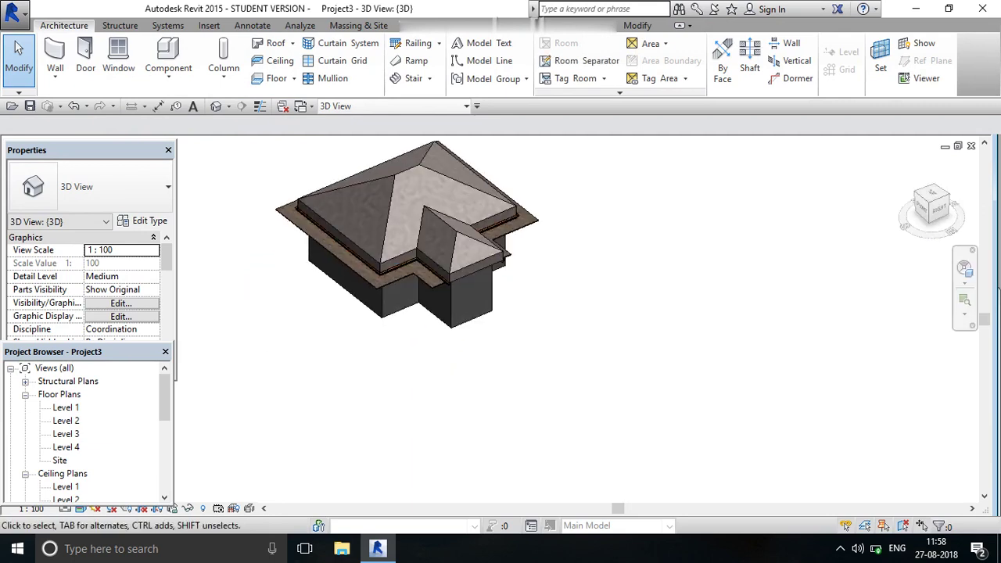
In the Level 1 plan, start a door and browse the BIM-OBJECTS DOORS folder for a family
double_click(66, 407)
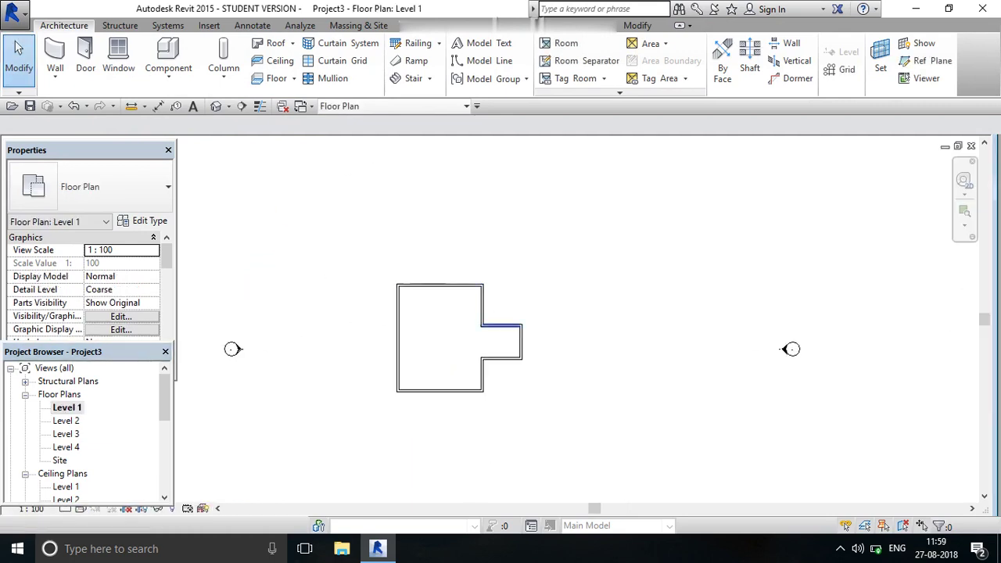
scroll(491, 323, "up", 3)
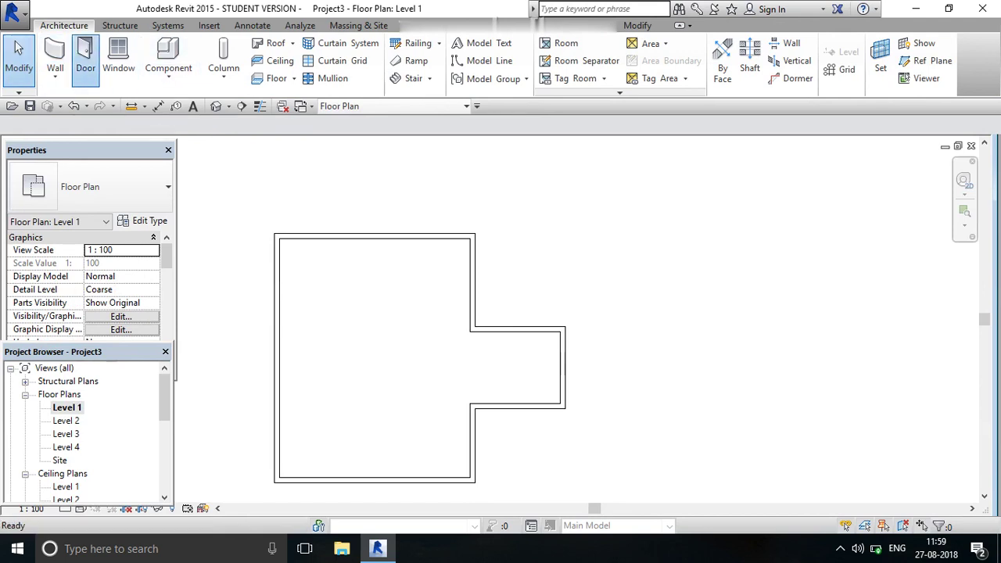
left_click(85, 54)
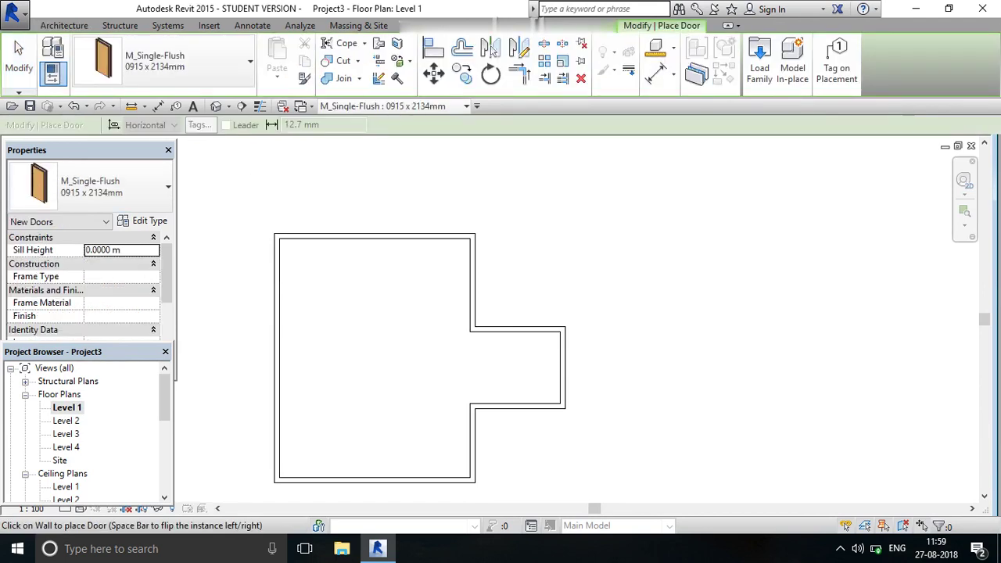
left_click(758, 59)
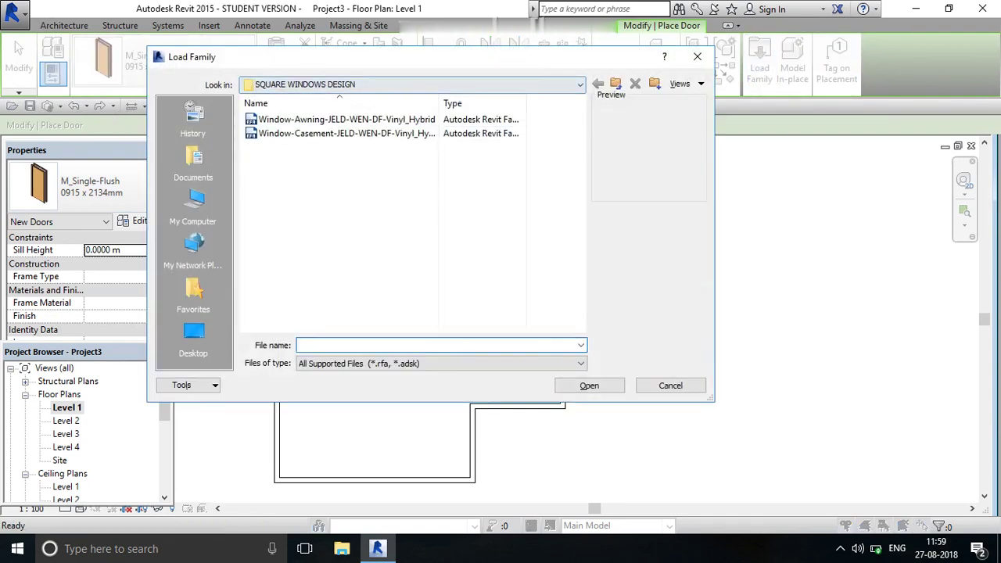
left_click(580, 85)
left_click(335, 193)
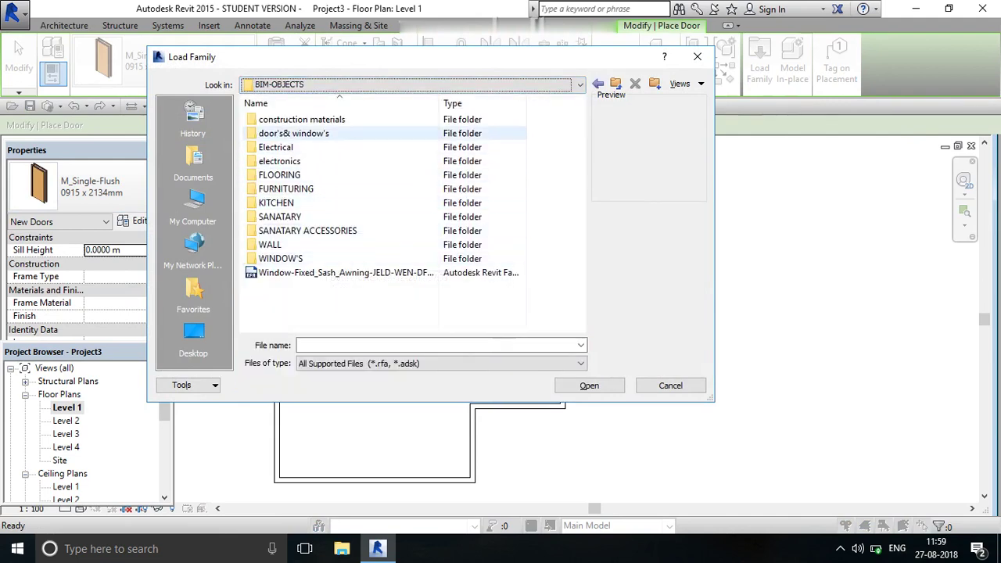
double_click(294, 133)
double_click(273, 119)
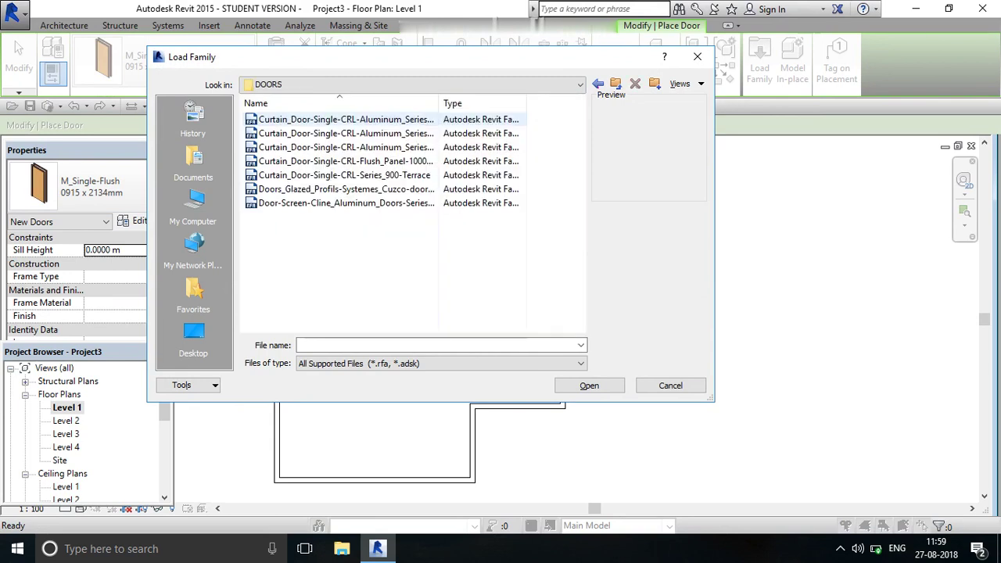
left_click(344, 189)
left_click(344, 174)
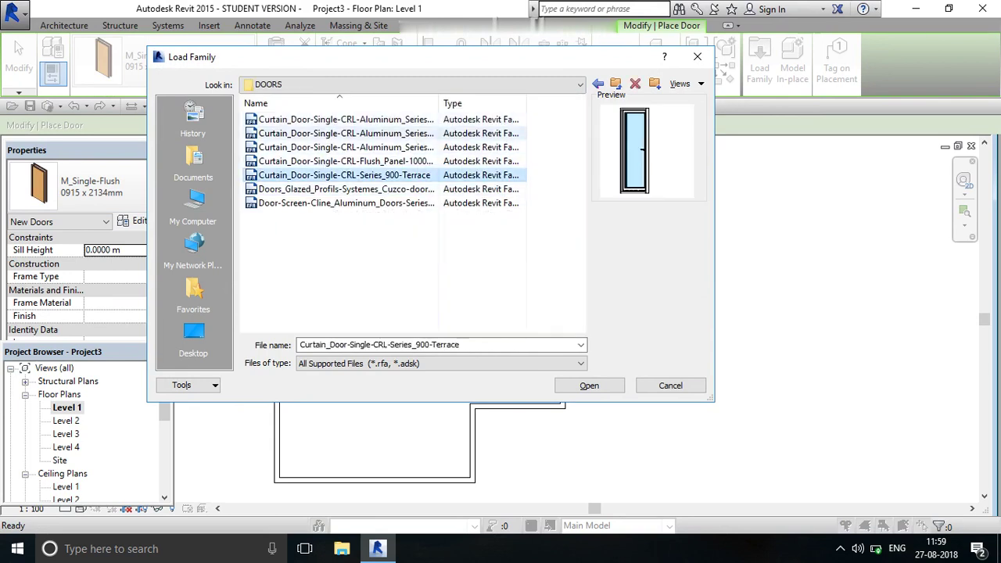
left_click(344, 133)
key("BackSpace")
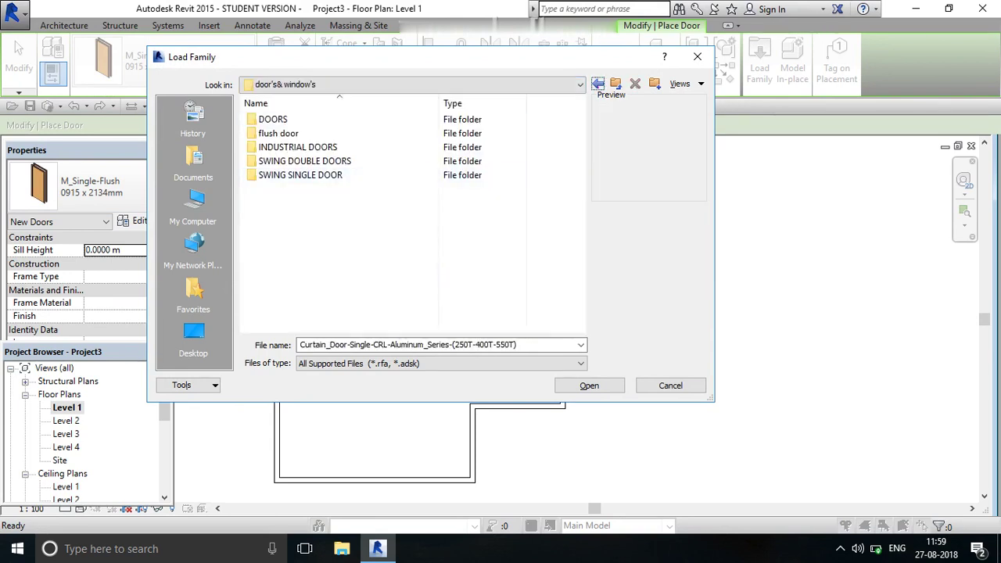
Load the Entry-Integrity outswing French door family from the SWING DOUBLE DOORS folder
double_click(313, 162)
left_click(344, 189)
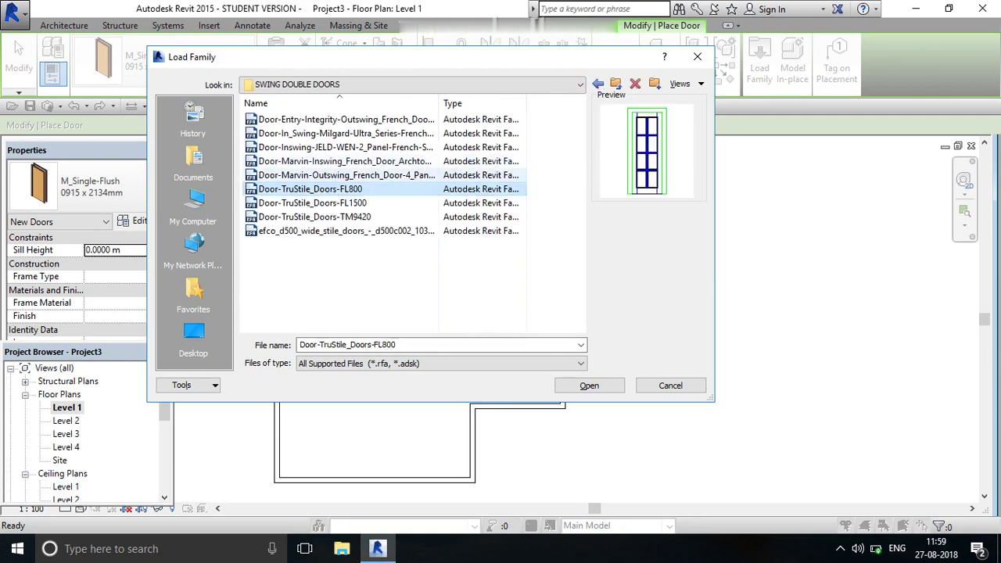
left_click(344, 174)
left_click(344, 147)
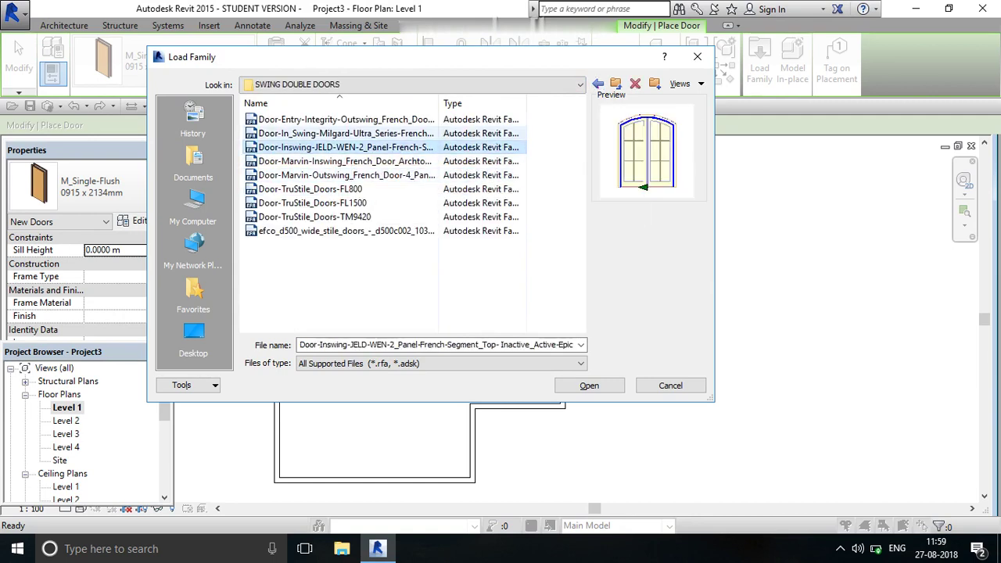
left_click(344, 133)
left_click(344, 147)
left_click(344, 133)
left_click(344, 119)
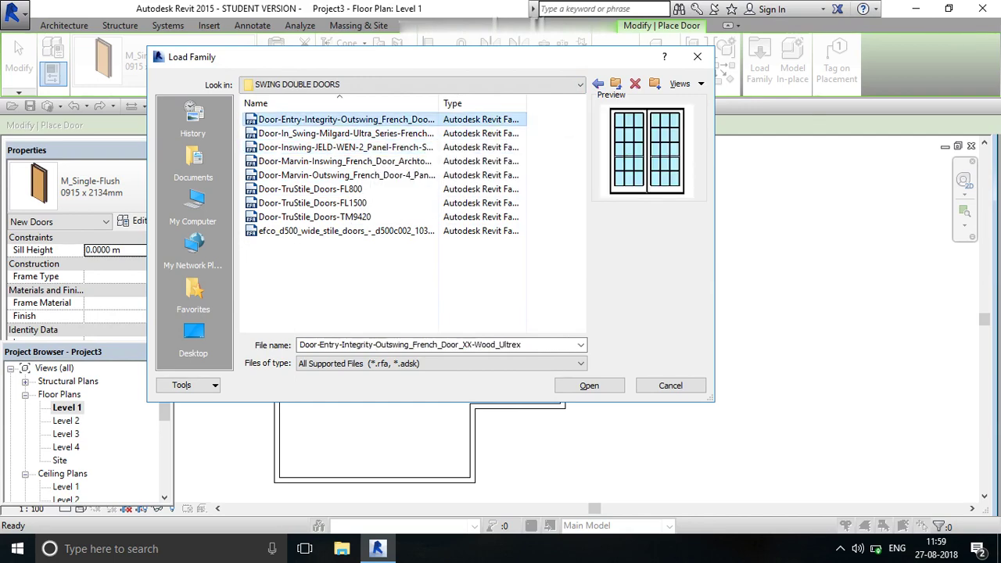
left_click(589, 384)
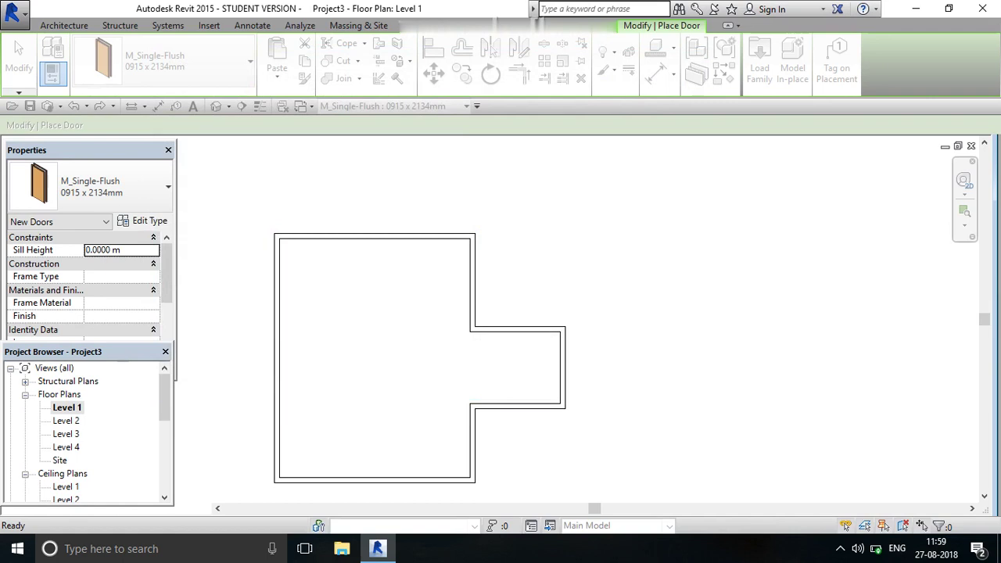
End door placement, leaving the French door in the entrance bay
scroll(547, 337, "down", 2)
scroll(547, 336, "up", 2)
scroll(547, 336, "up", 2)
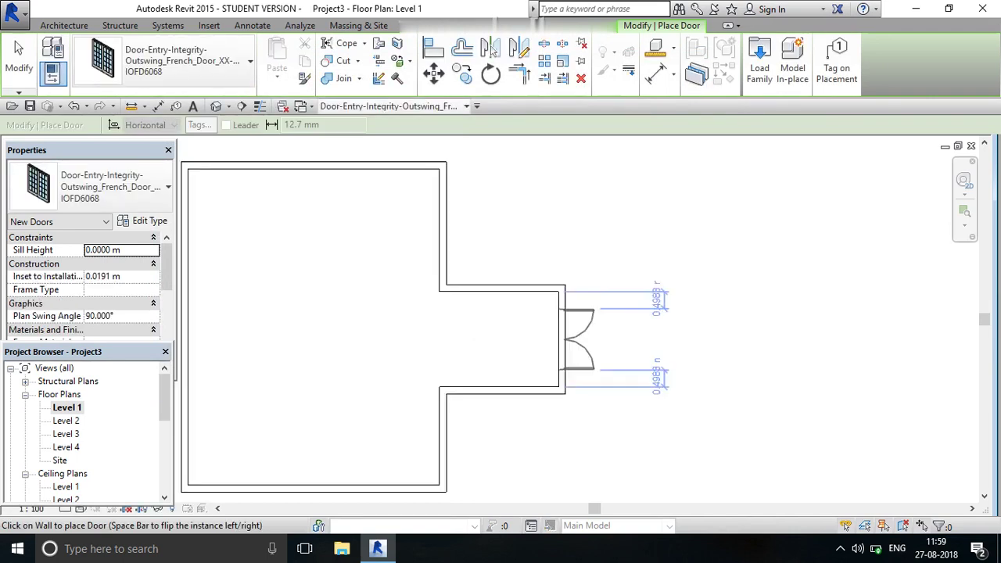
scroll(578, 338, "up", 1)
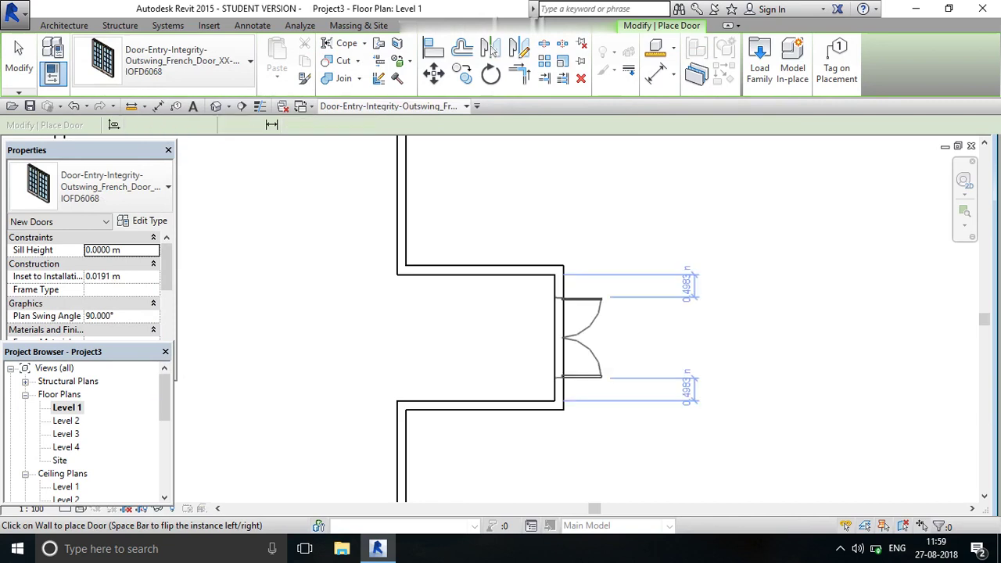
right_click(684, 207)
left_click(707, 213)
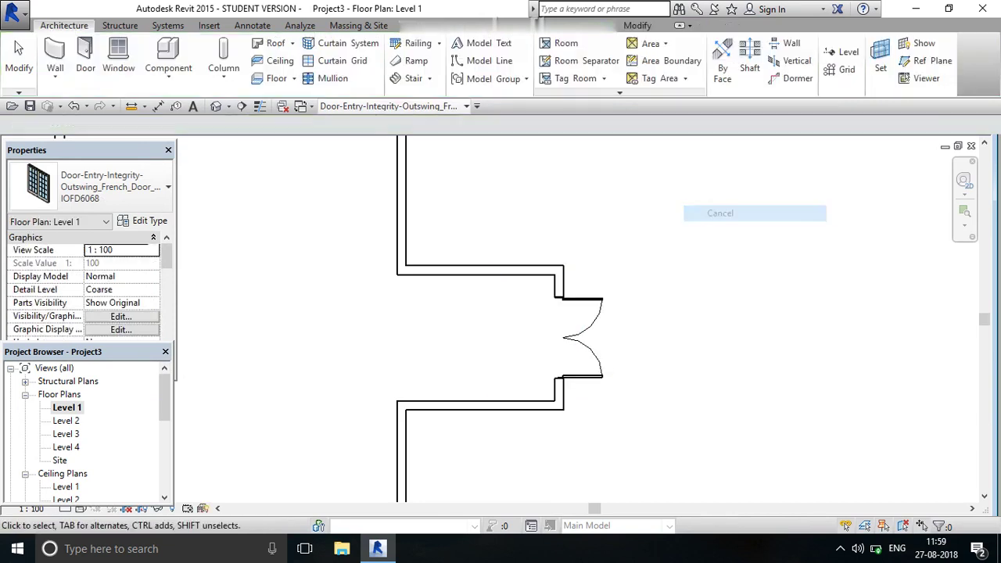
scroll(681, 241, "down", 3)
scroll(618, 293, "up", 1)
scroll(617, 293, "down", 1)
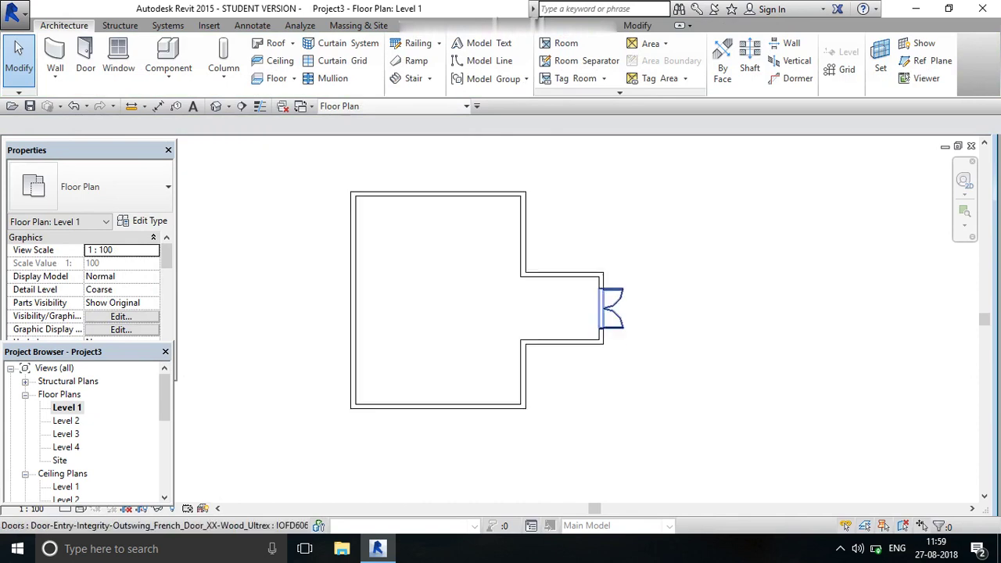
scroll(618, 293, "down", 1)
scroll(590, 240, "up", 1)
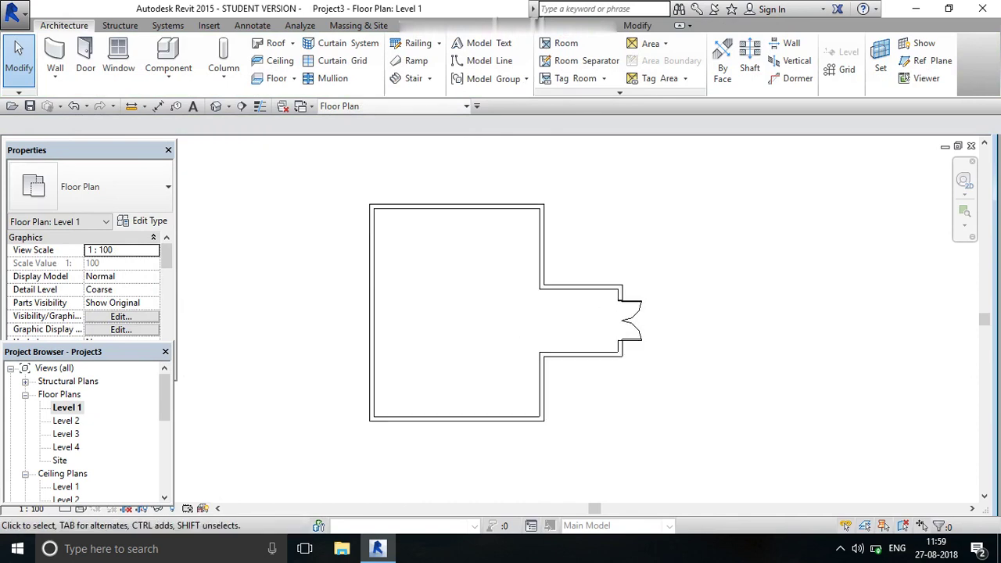
Start a window and browse the Outswing and Inswing families in BIM-OBJECTS > WINDOW'S > SWING WINDOWS
left_click(118, 58)
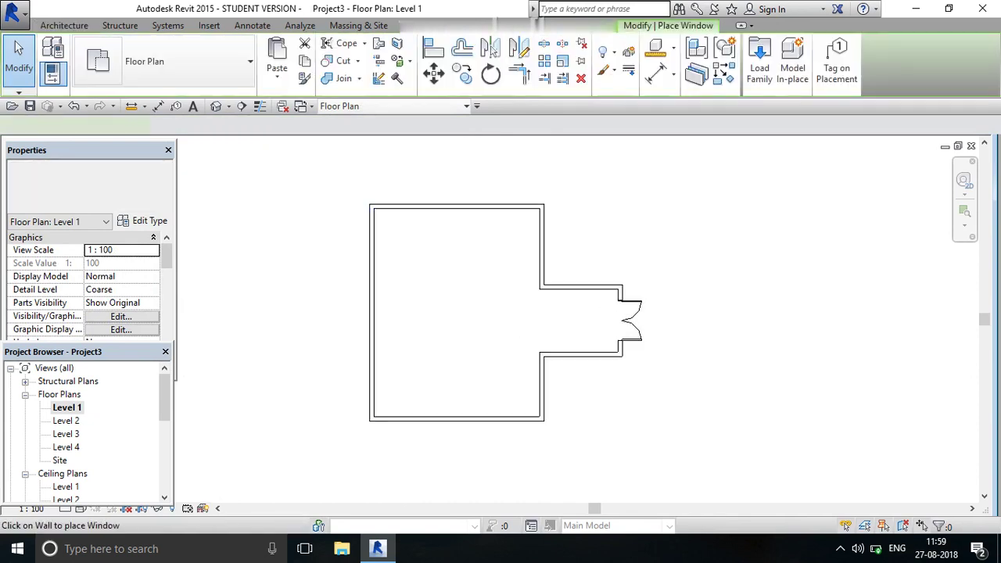
left_click(759, 59)
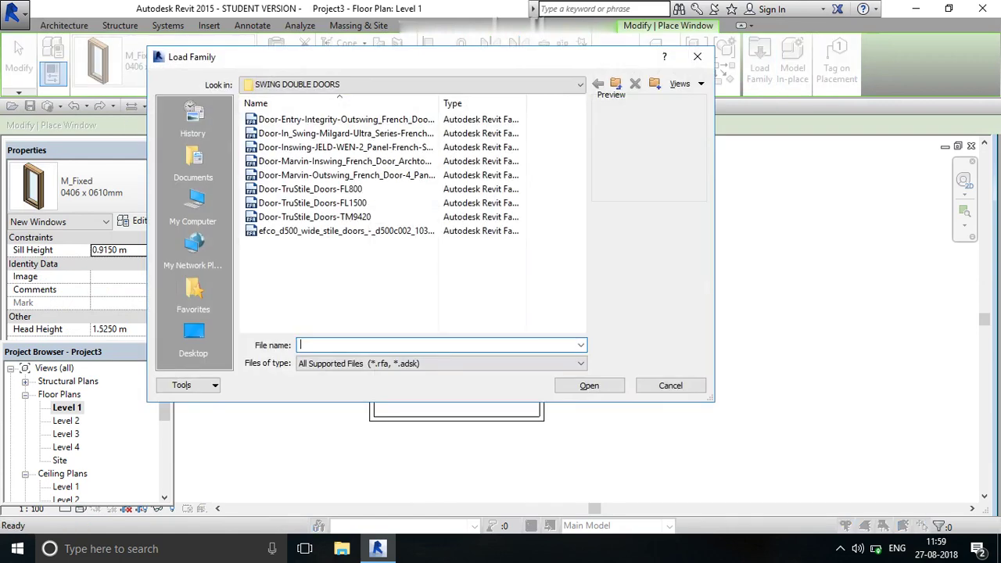
left_click(580, 85)
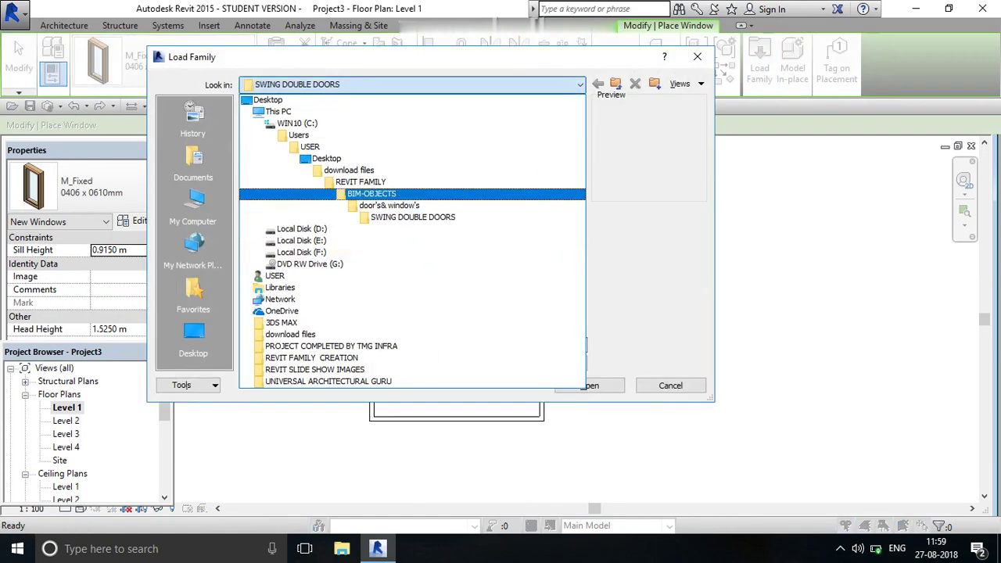
left_click(336, 194)
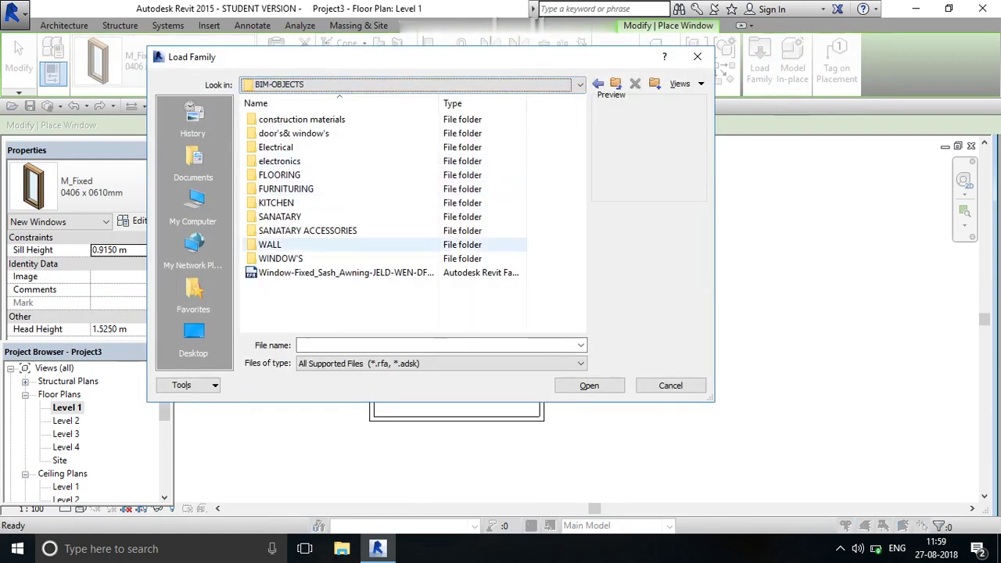
double_click(281, 258)
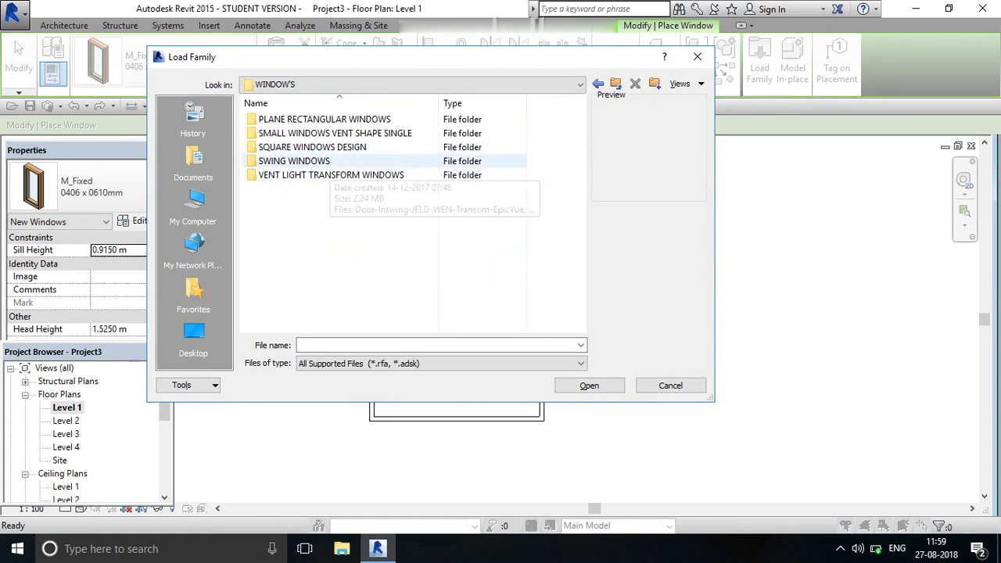
double_click(289, 161)
left_click(346, 133)
left_click(343, 119)
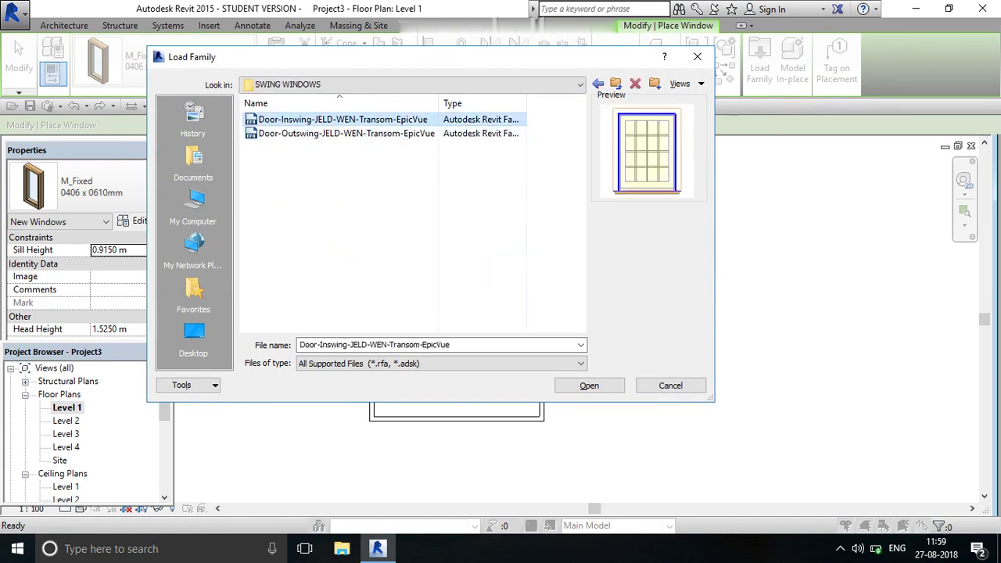
key("BackSpace")
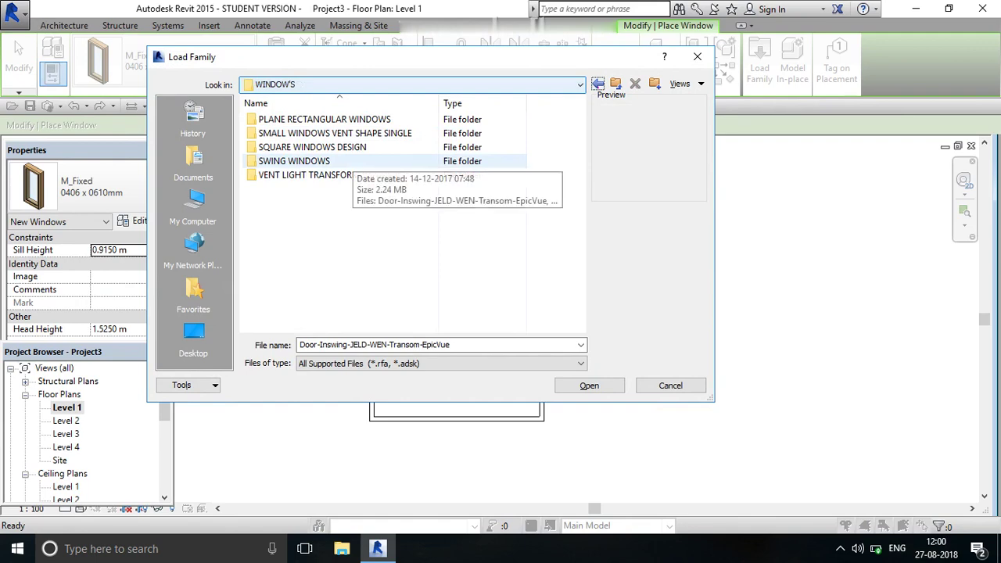
Load Window-Awning-JELD-WEN-DF-Vinyl_Hybrid from SQUARE WINDOWS DESIGN and view its type parameters
left_click(312, 147)
double_click(312, 147)
left_click(347, 120)
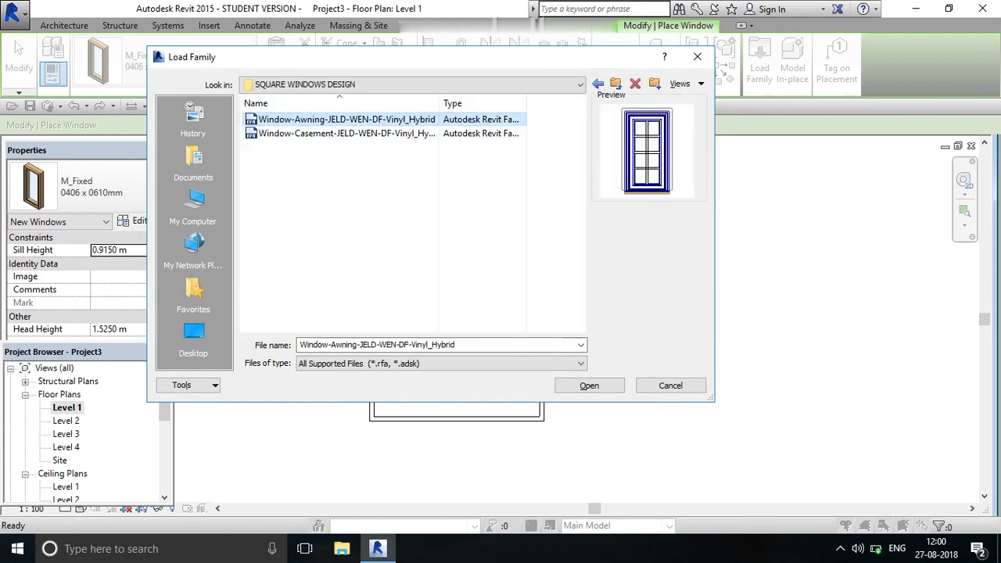
left_click(587, 384)
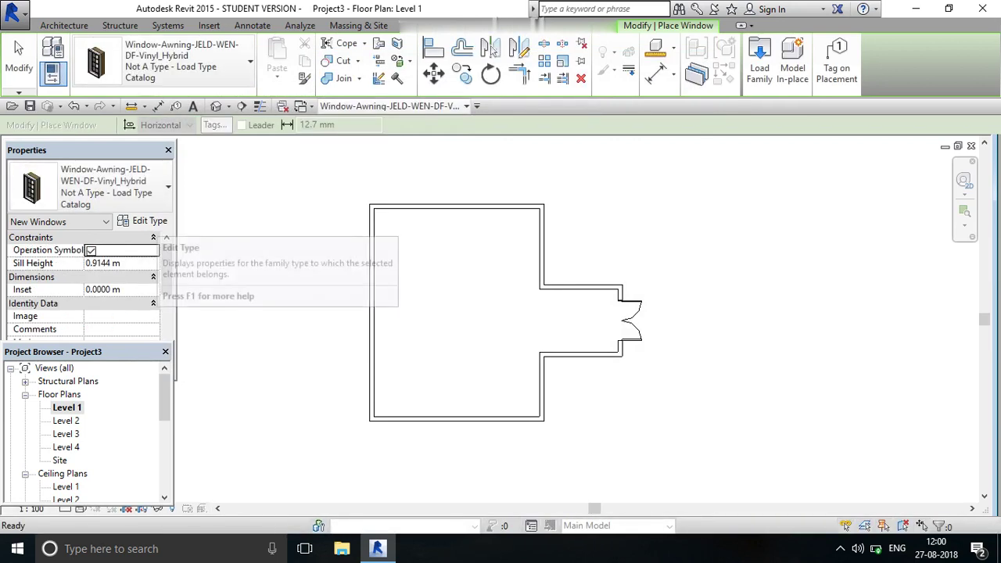
left_click(142, 221)
scroll(496, 258, "down", 3)
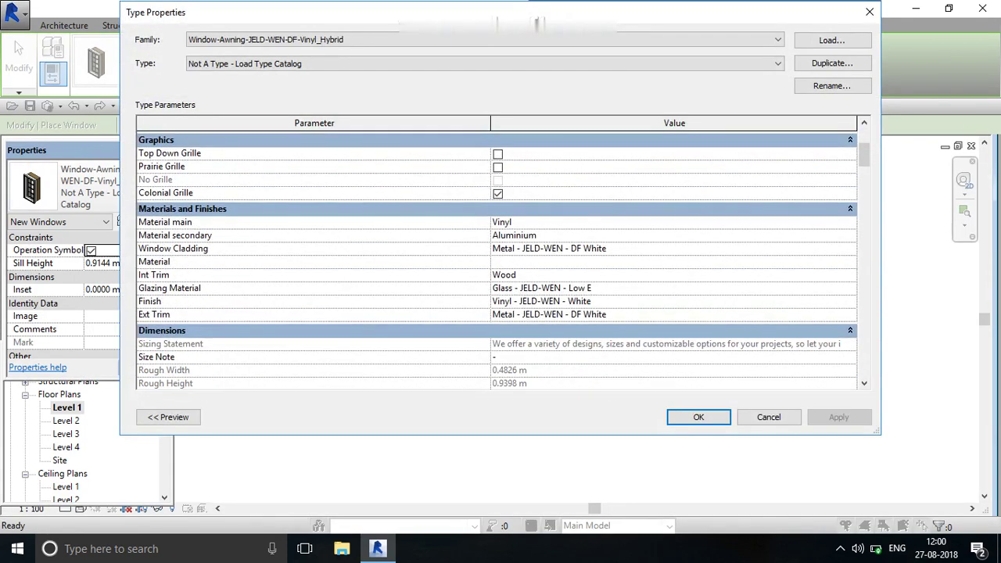
scroll(497, 258, "down", 2)
scroll(497, 258, "down", 3)
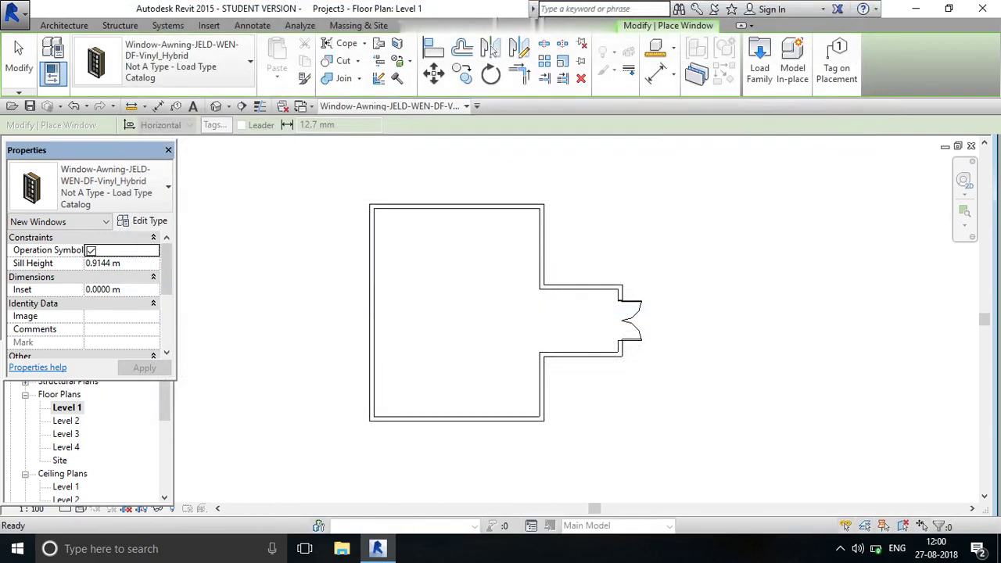
Place an awning window in the wall above the entrance bay
scroll(649, 360, "up", 2)
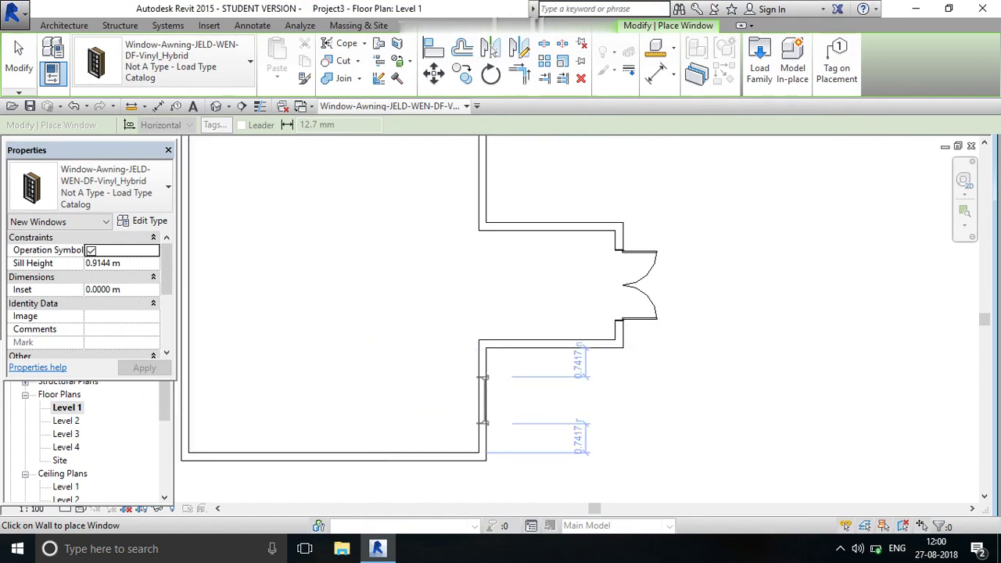
scroll(480, 400, "up", 1)
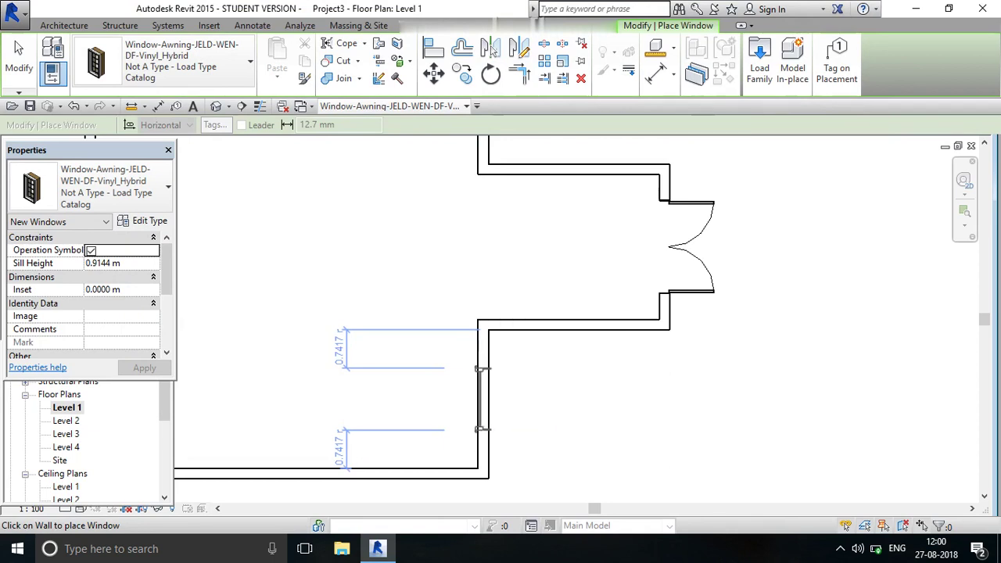
scroll(482, 398, "down", 2)
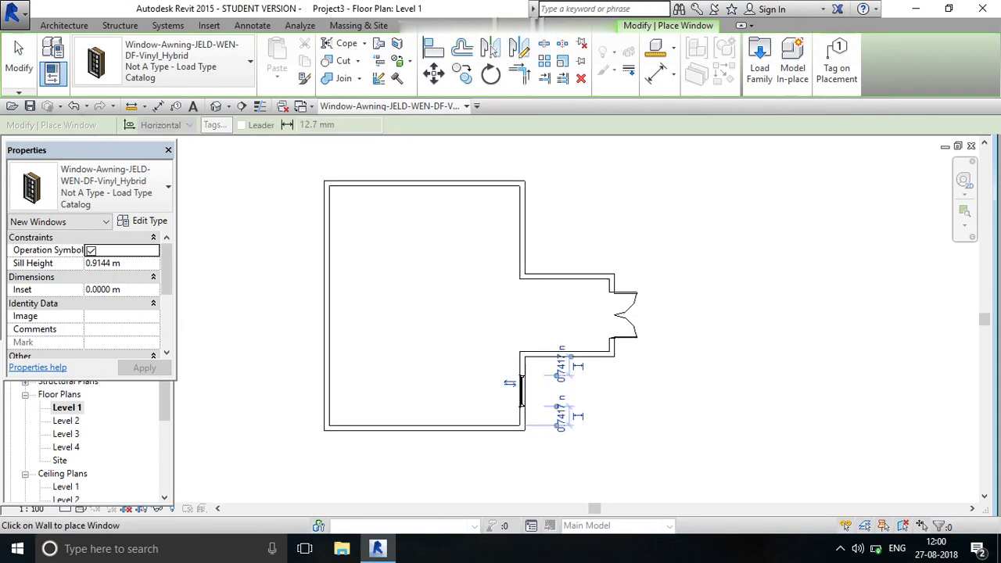
scroll(509, 227, "up", 2)
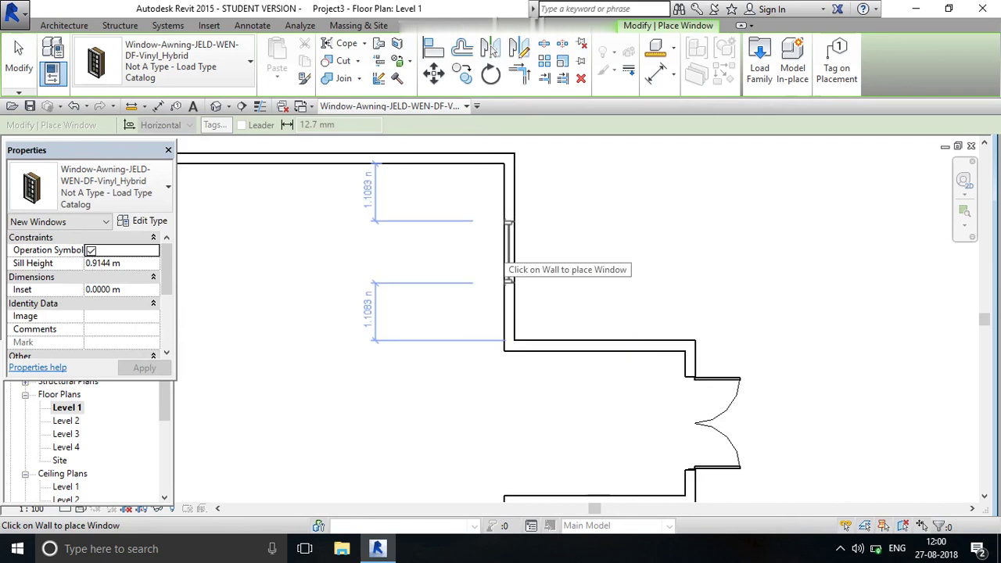
scroll(513, 247, "up", 2)
scroll(499, 309, "down", 2)
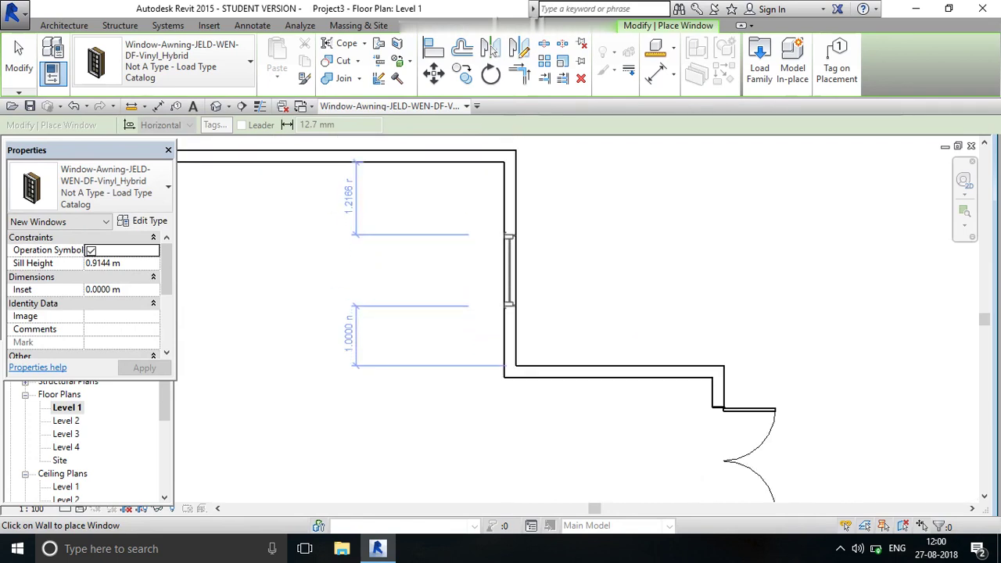
left_click(509, 264)
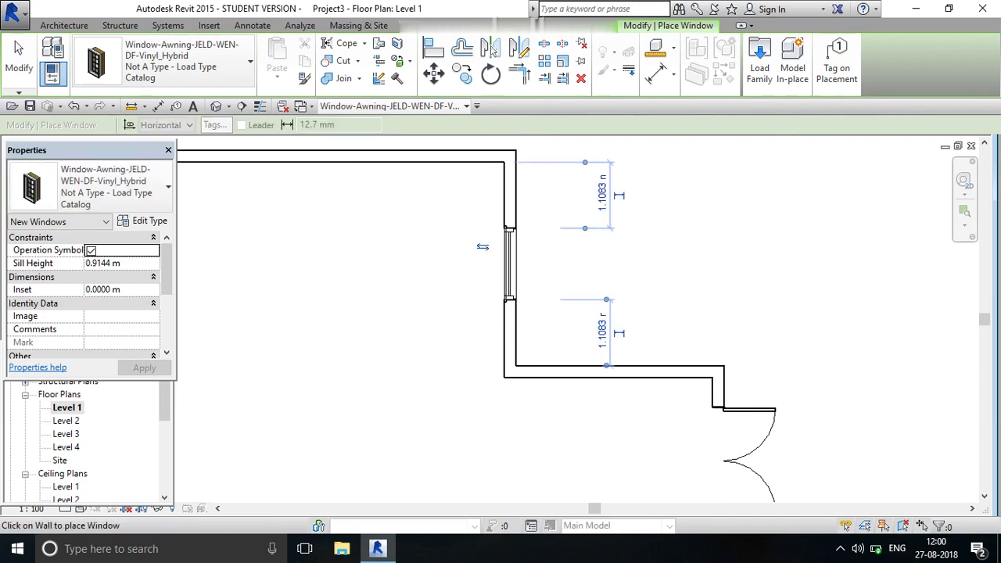
right_click(664, 219)
right_click(677, 193)
left_click(695, 203)
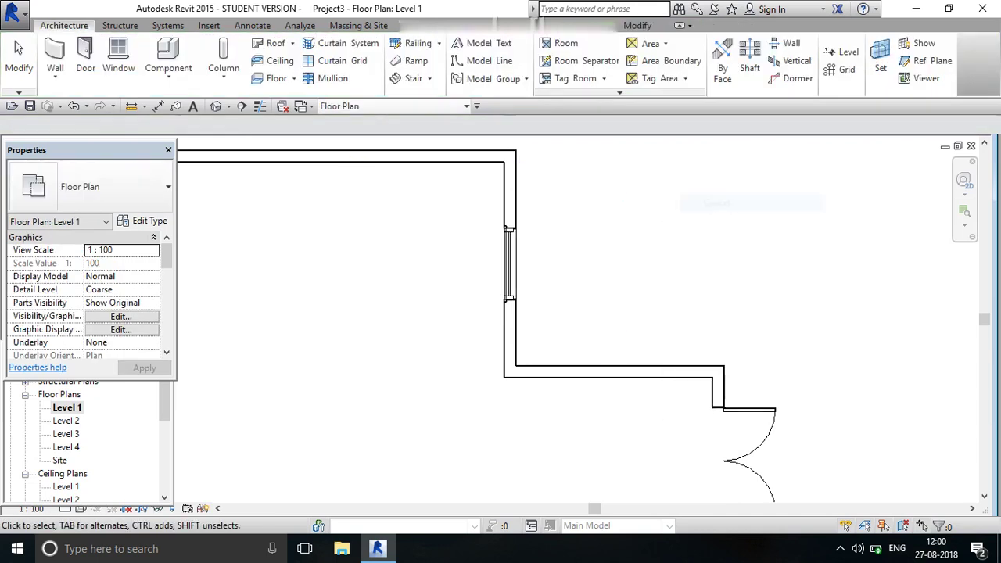
scroll(698, 213, "down", 3)
scroll(457, 316, "up", 1)
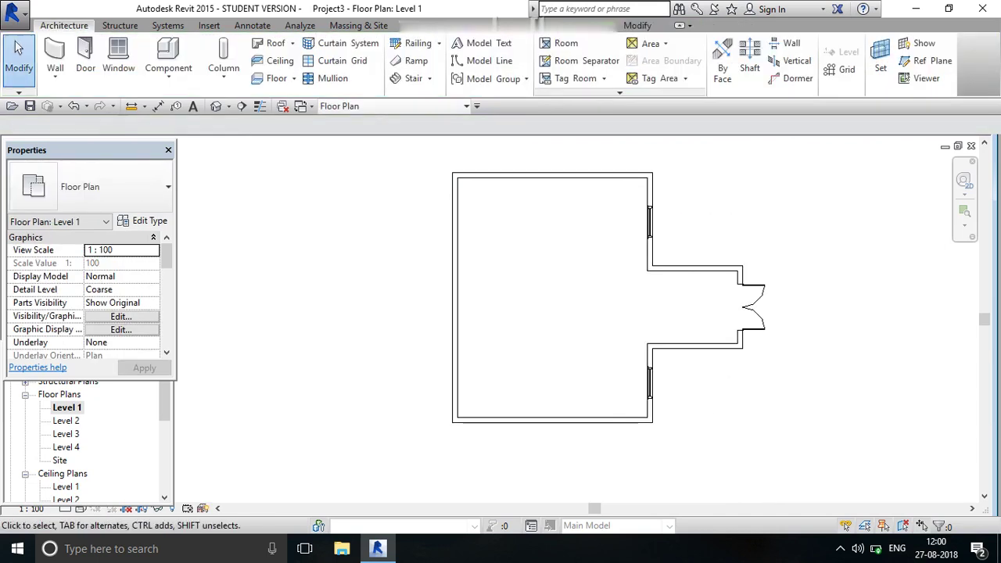
Place another awning window midway along the left wall
left_click(118, 58)
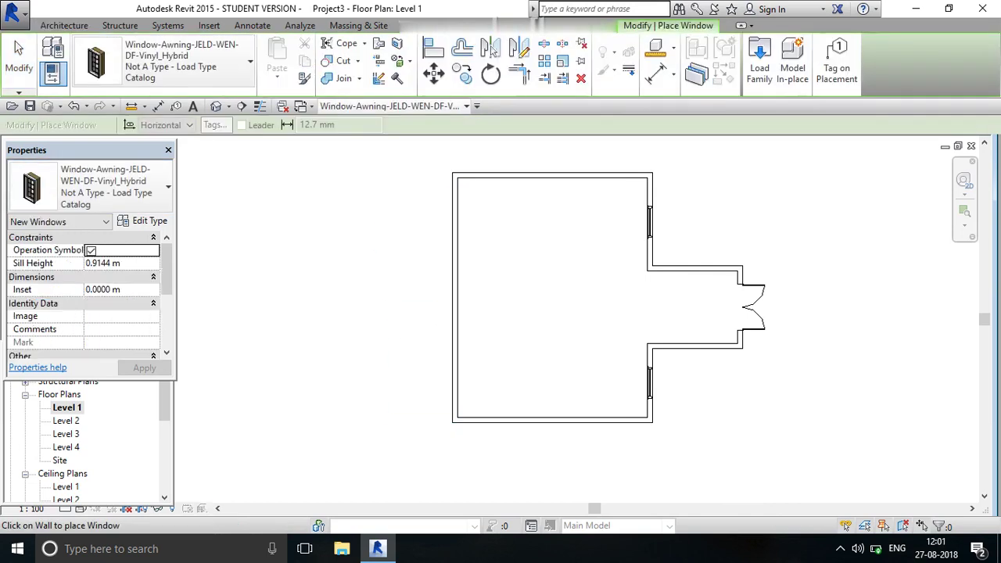
left_click(453, 297)
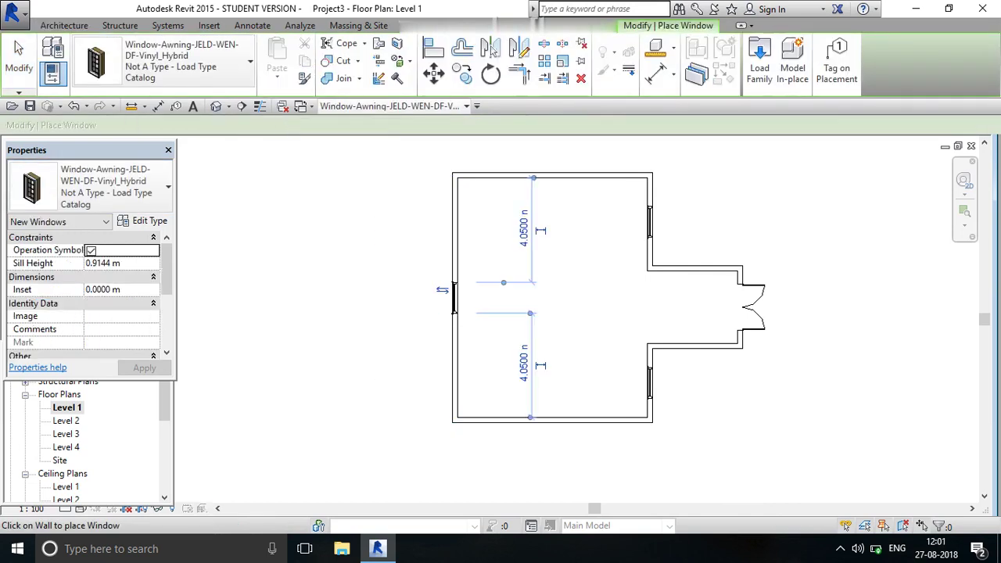
right_click(277, 233)
left_click(313, 241)
right_click(290, 205)
left_click(326, 214)
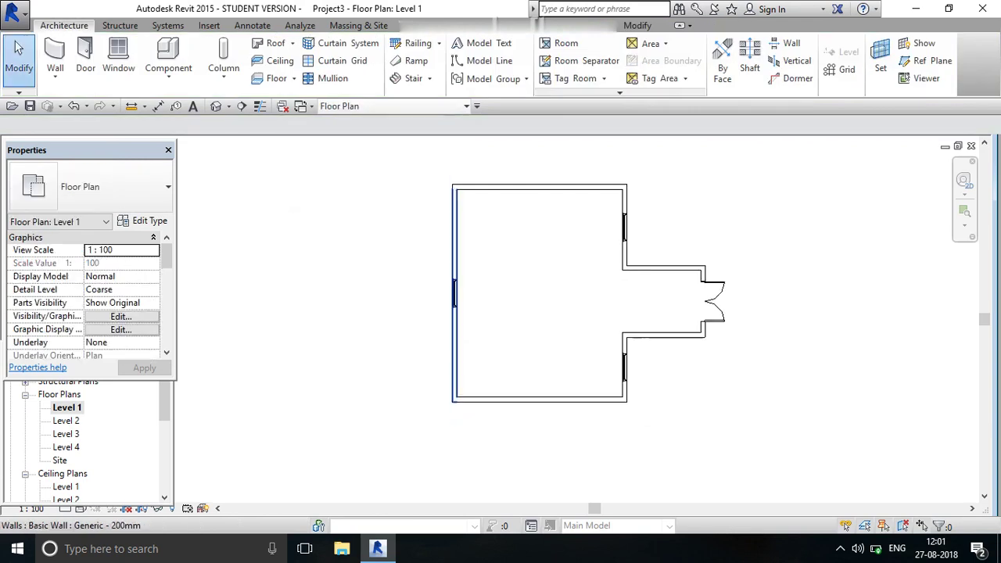
scroll(451, 269, "down", 2)
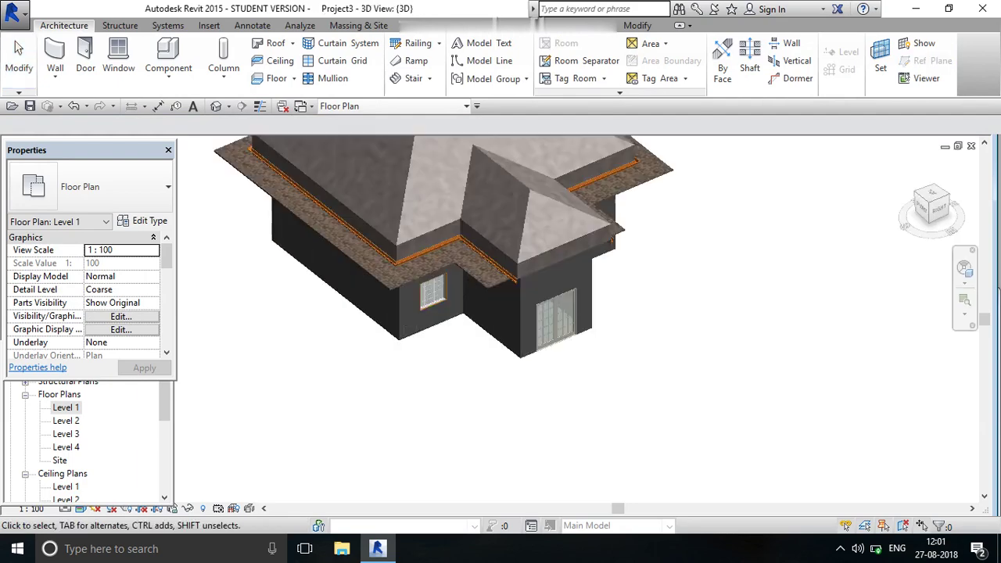
scroll(529, 305, "up", 3)
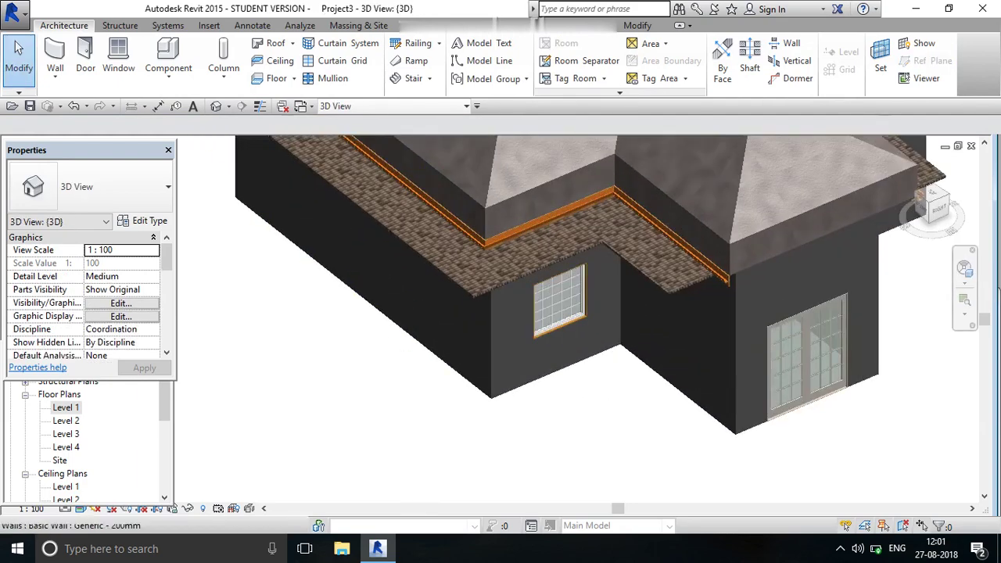
scroll(529, 306, "up", 3)
scroll(529, 306, "up", 3)
scroll(529, 306, "down", 5)
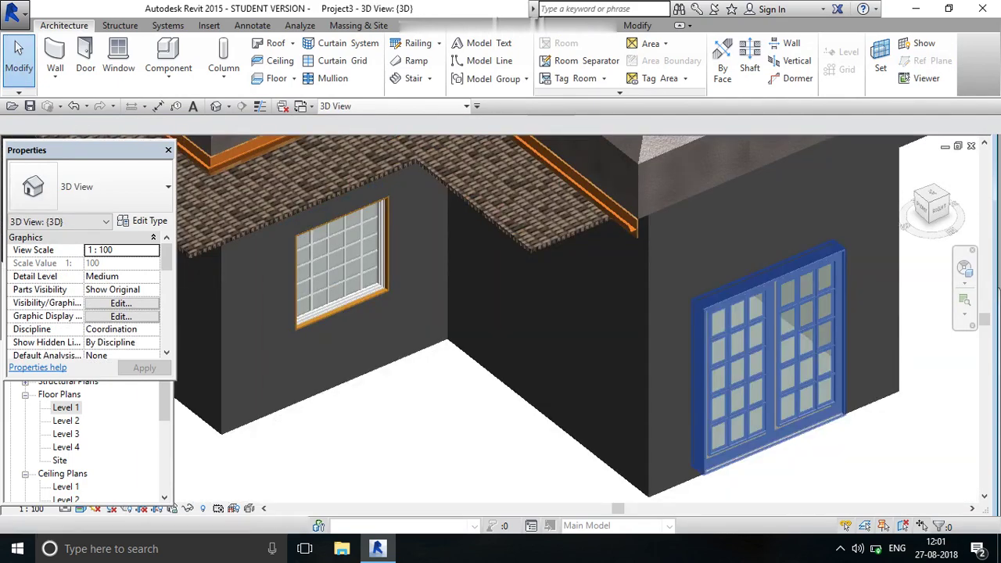
scroll(529, 305, "down", 2)
scroll(661, 348, "up", 3)
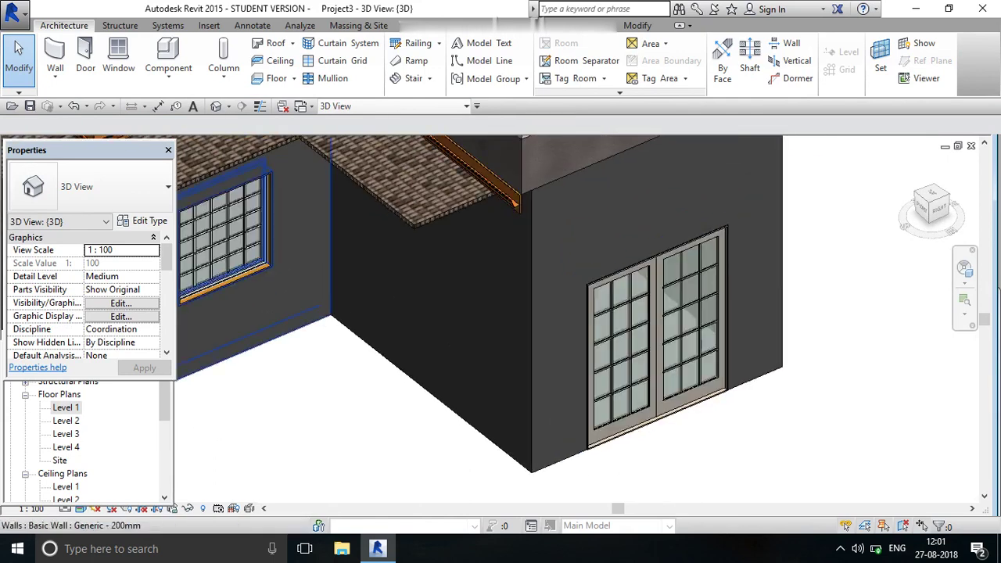
double_click(66, 407)
Flip the front French door so it swings inward
scroll(585, 303, "up", 2)
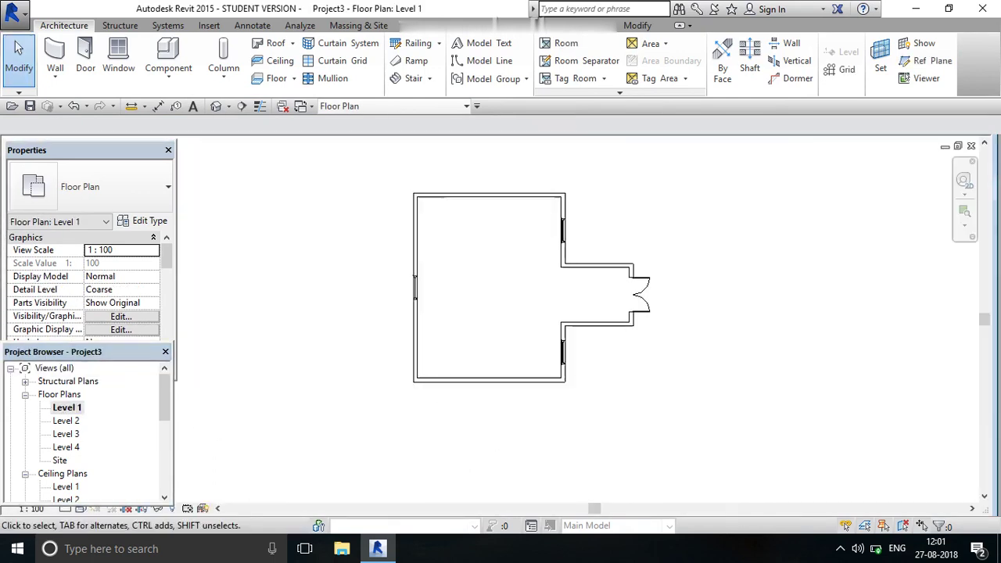
scroll(585, 303, "up", 2)
left_click(584, 304)
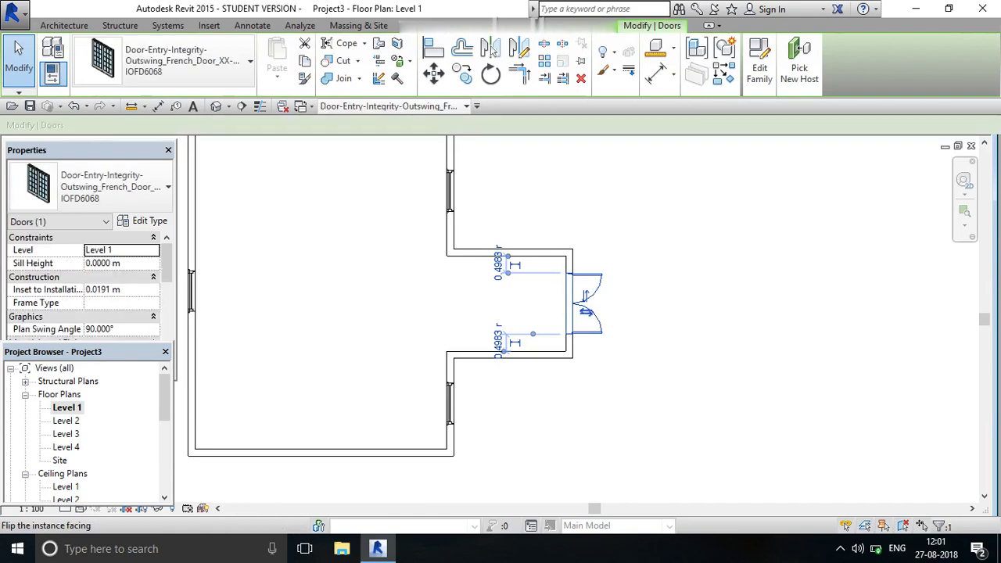
left_click(585, 311)
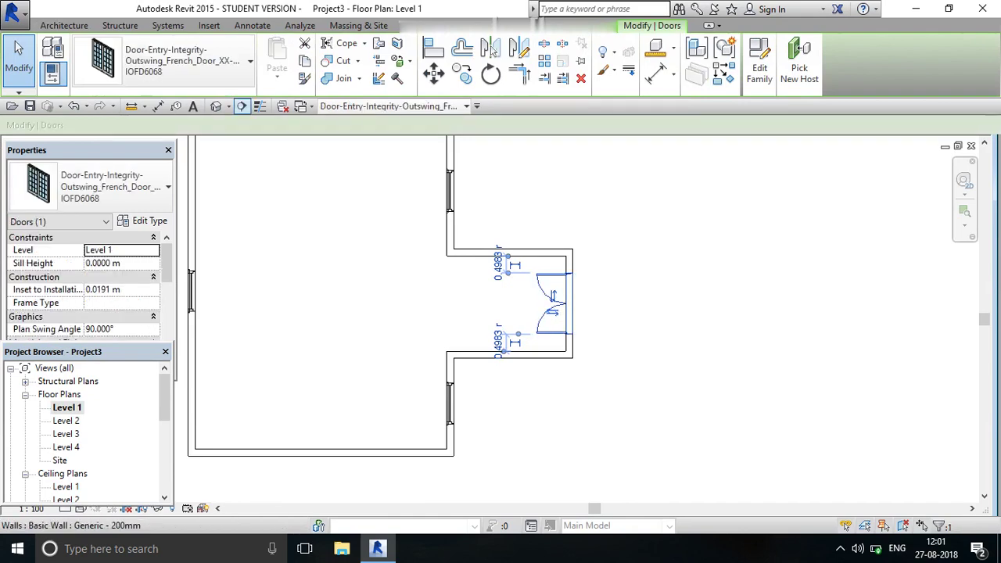
Inspect the house in the {3D} view from a high corner and a side elevation
left_click(216, 105)
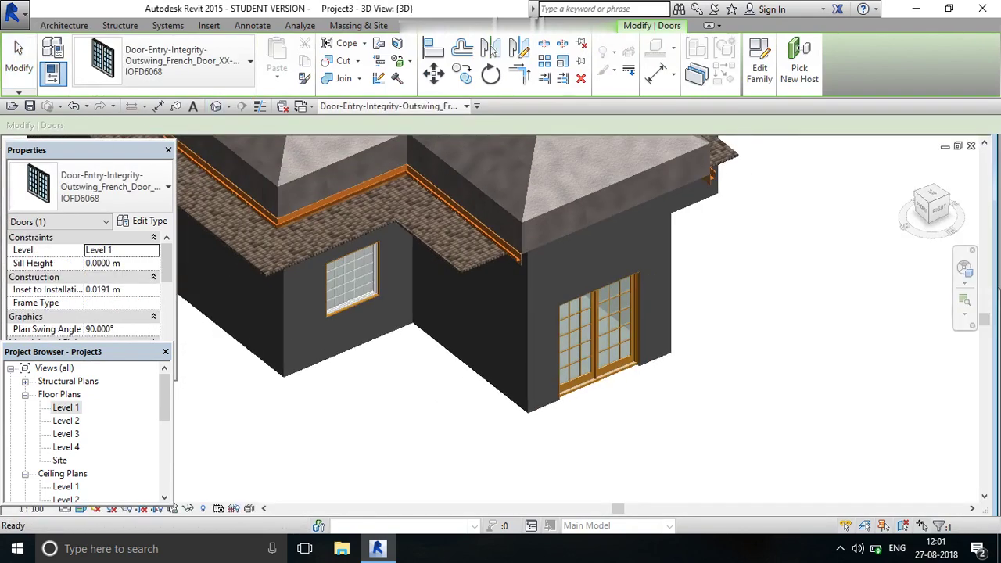
scroll(352, 282, "up", 2)
scroll(352, 282, "up", 2)
scroll(351, 281, "down", 1)
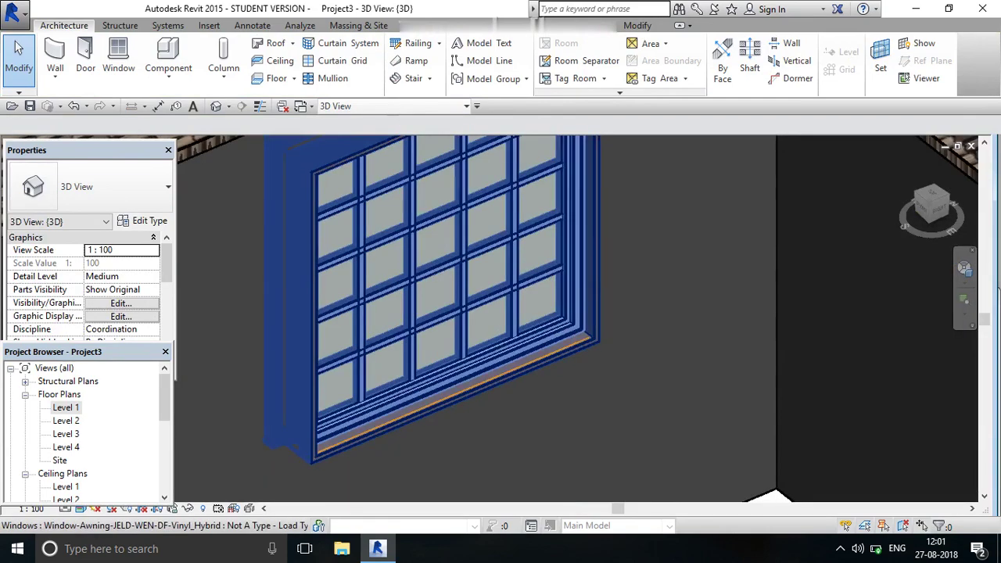
scroll(352, 281, "down", 1)
scroll(469, 297, "down", 3)
scroll(469, 297, "down", 2)
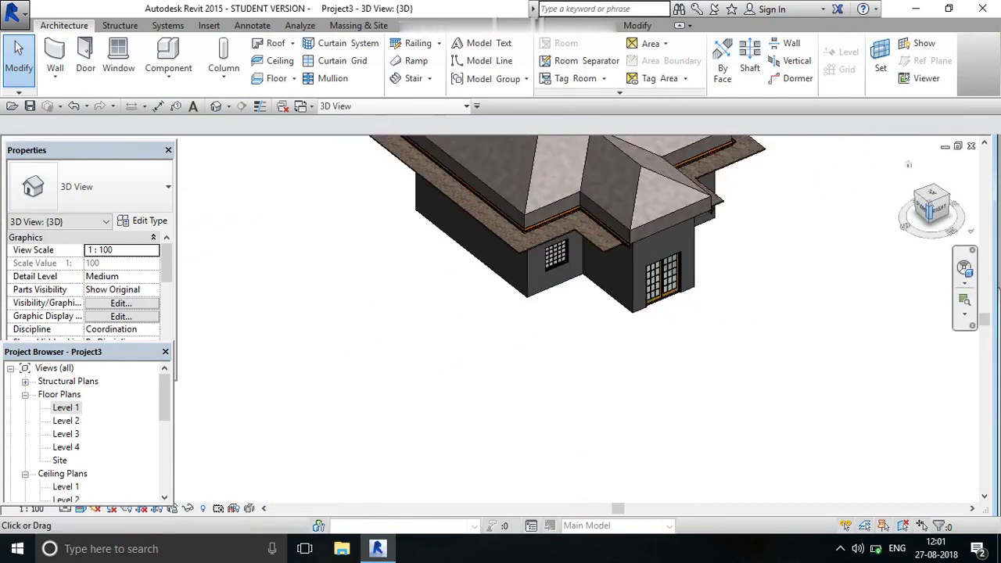
mouse_move(704, 258)
middle_mouse_down("shift")
mouse_move(718, 255)
mouse_move(719, 297)
middle_mouse_up("shift")
scroll(750, 258, "up", 3)
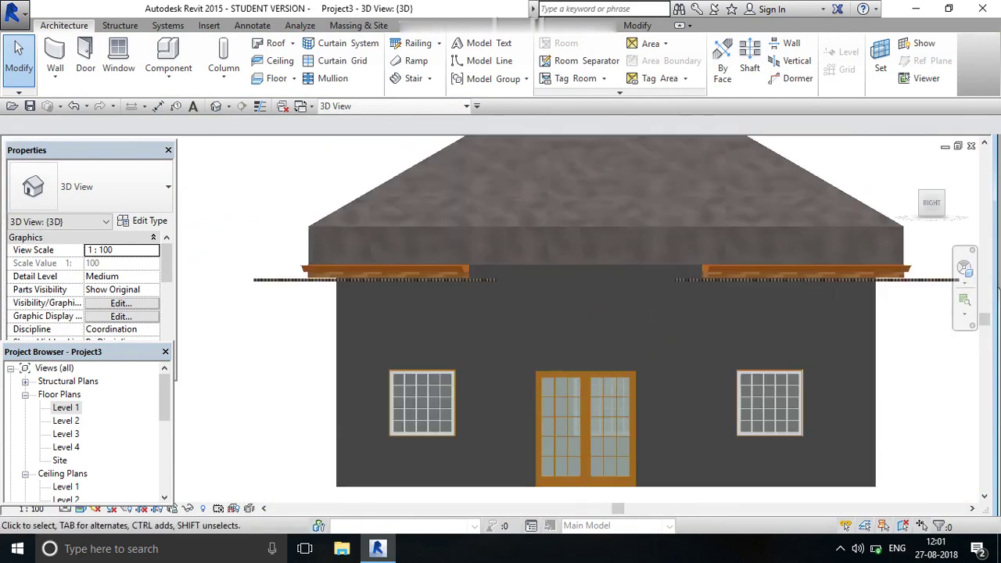
scroll(383, 258, "down", 2)
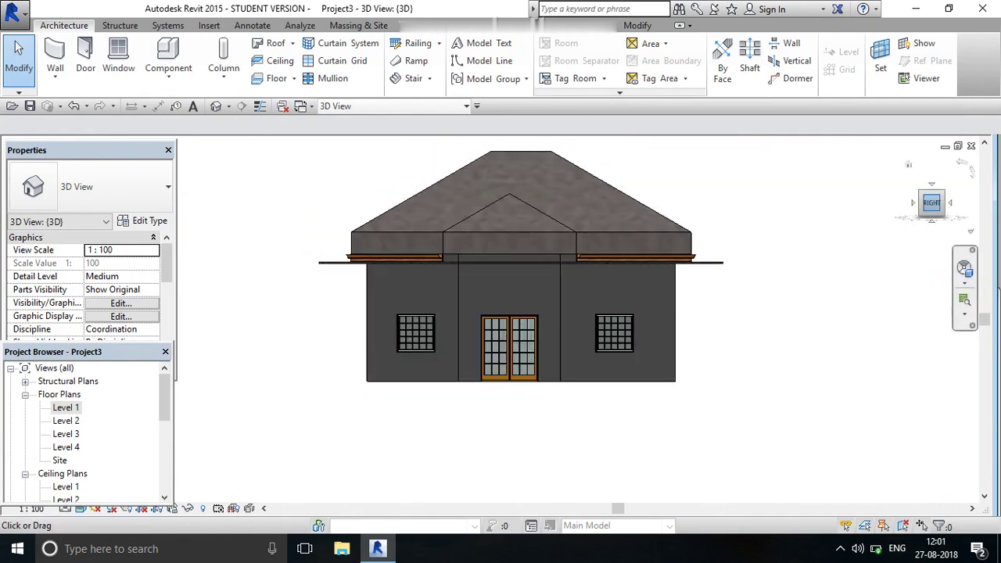
middle_click_drag(527, 259, 595, 312, "shift")
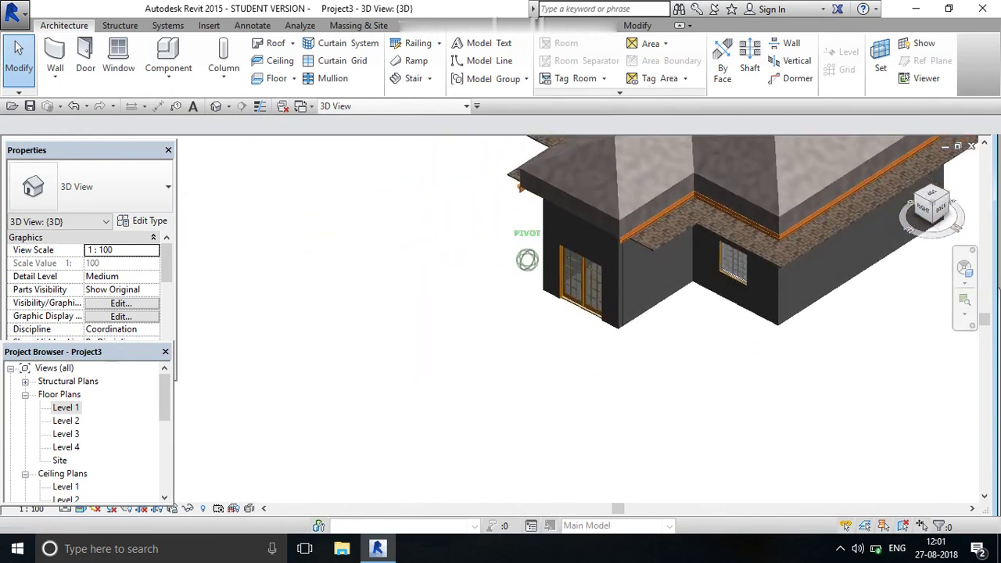
mouse_move(594, 313)
middle_mouse_down("shift")
mouse_move(531, 266)
mouse_move(532, 313)
middle_mouse_up("shift")
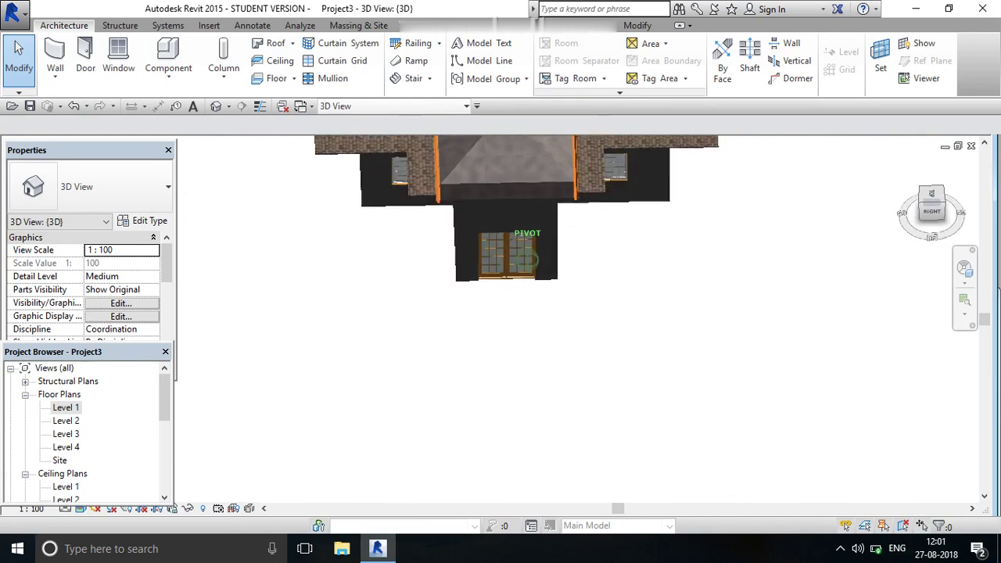
scroll(525, 275, "down", 3)
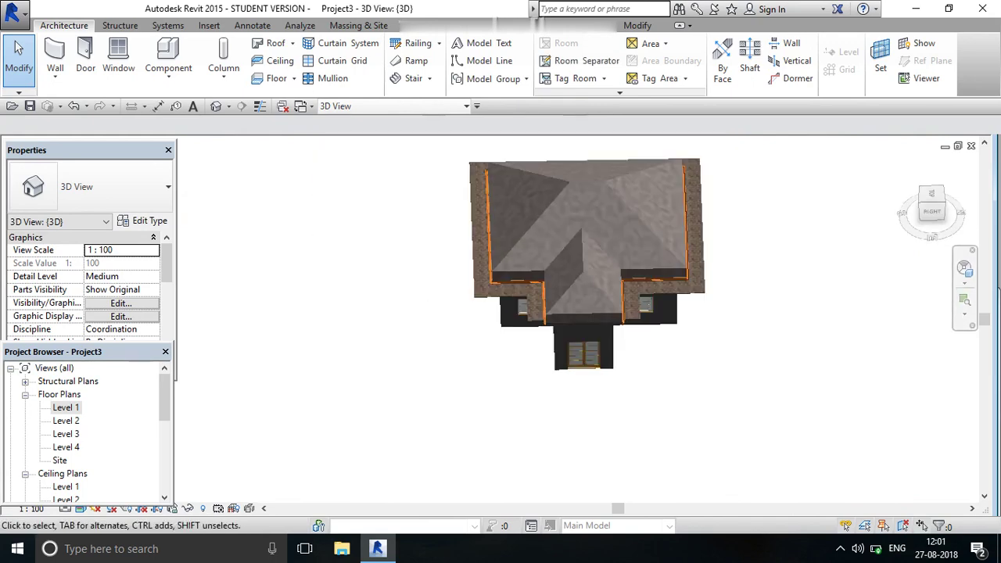
scroll(525, 275, "up", 4)
Check the house from an oblique corner, the front and the right side, then reopen Level 1
middle_click_drag(908, 164, 575, 326, "shift")
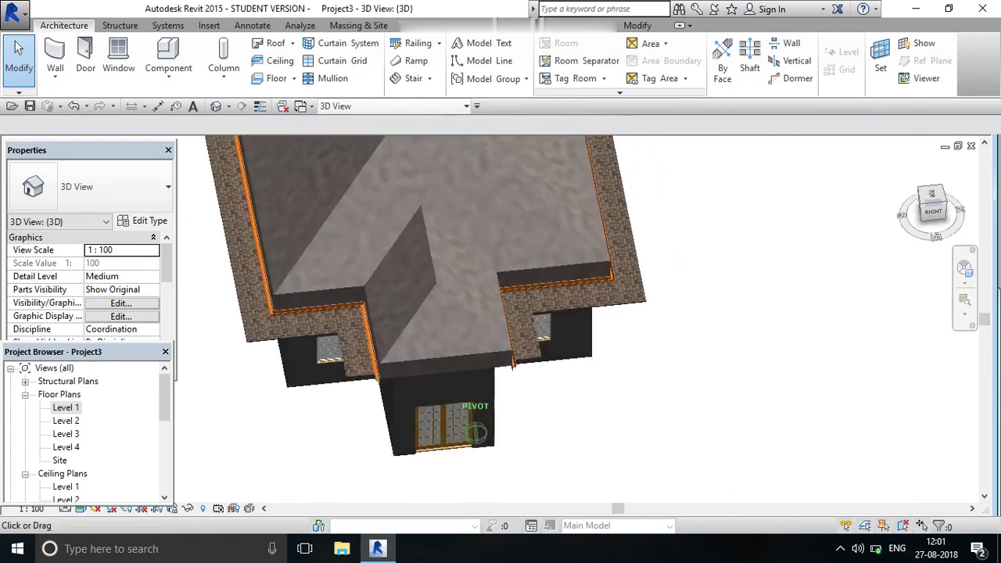
scroll(471, 328, "down", 3)
scroll(501, 356, "up", 3)
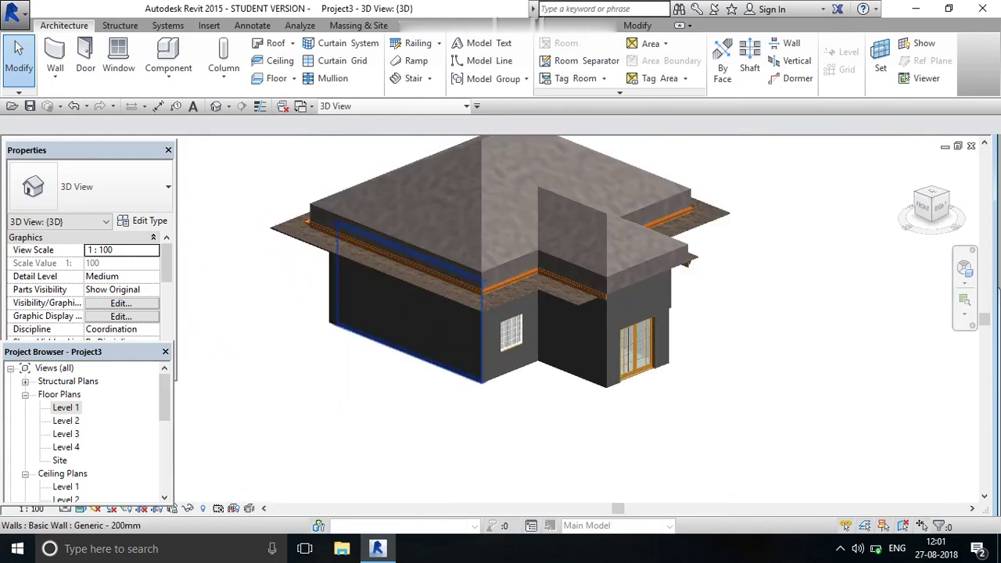
scroll(501, 355, "up", 2)
scroll(501, 356, "up", 3)
scroll(500, 356, "up", 2)
scroll(500, 356, "down", 3)
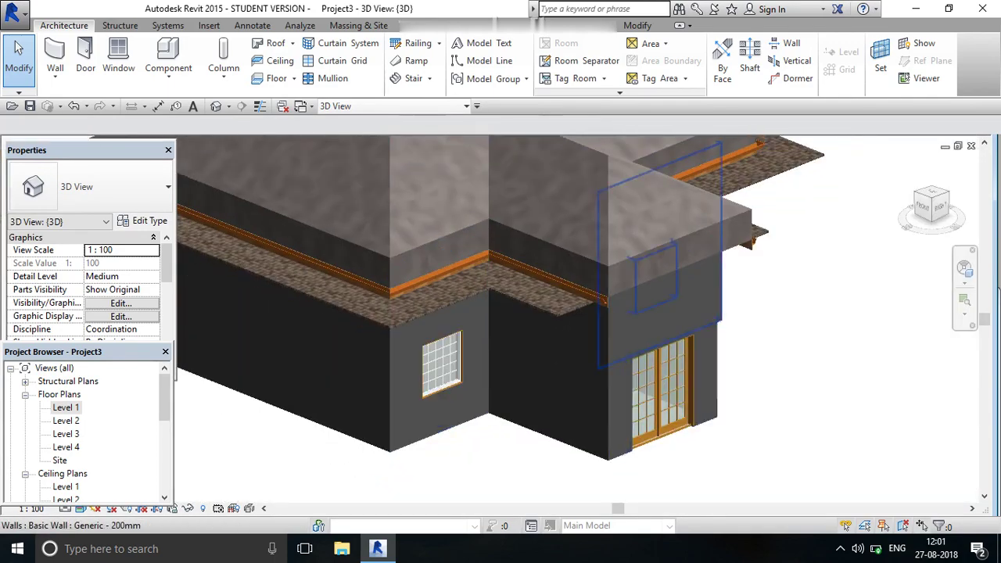
scroll(500, 355, "down", 3)
left_click(922, 219)
middle_click_drag(547, 328, 610, 312, "shift")
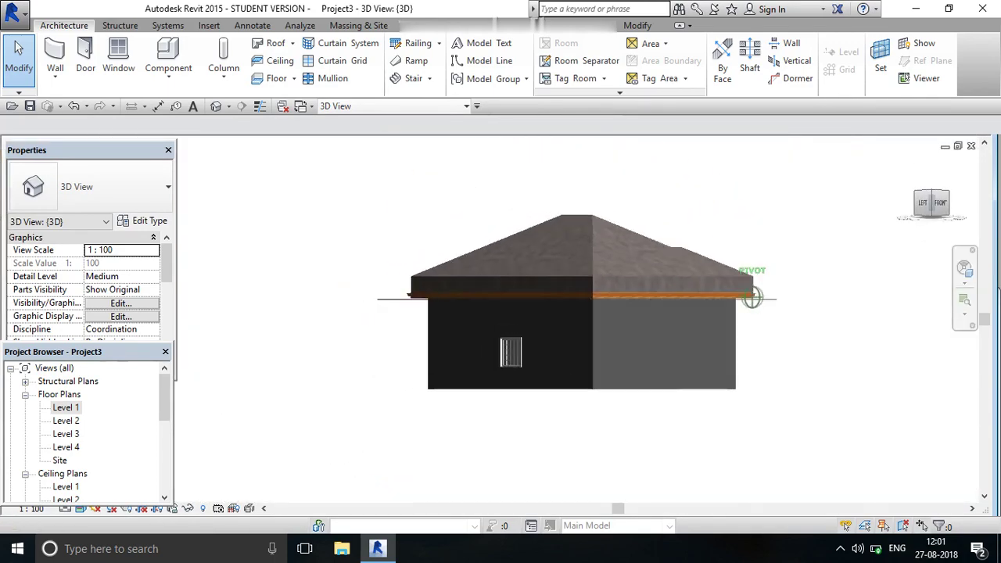
left_click(944, 205)
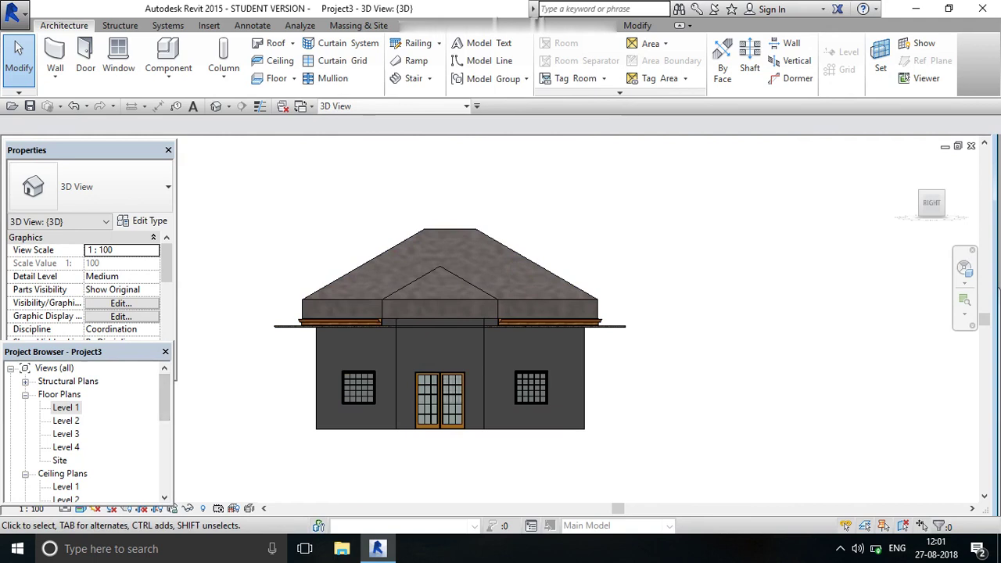
double_click(65, 407)
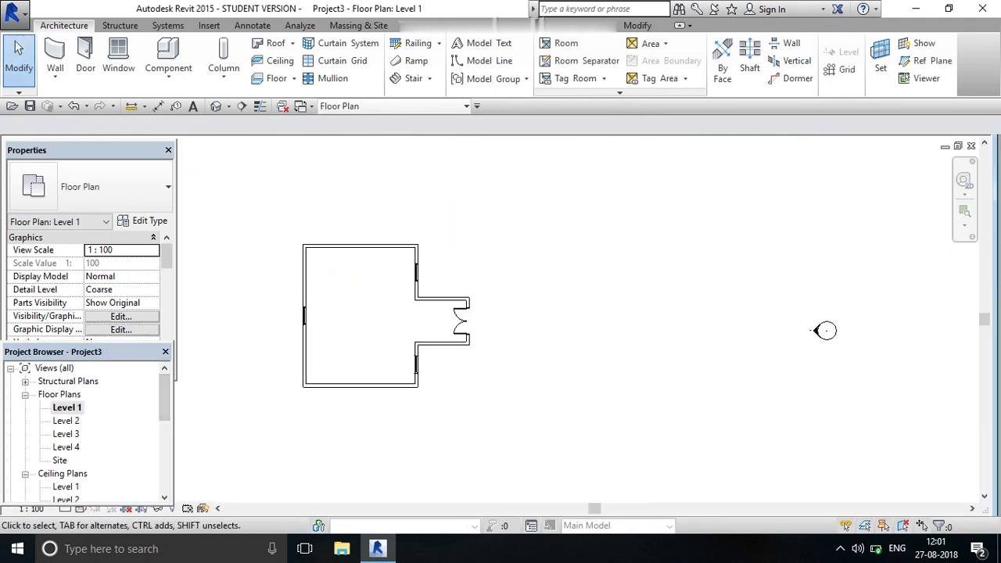
Draw a rectangle of four architectural walls, about 8.3 by 8.1 m, beside the house
scroll(825, 330, "down", 2)
scroll(797, 390, "up", 3)
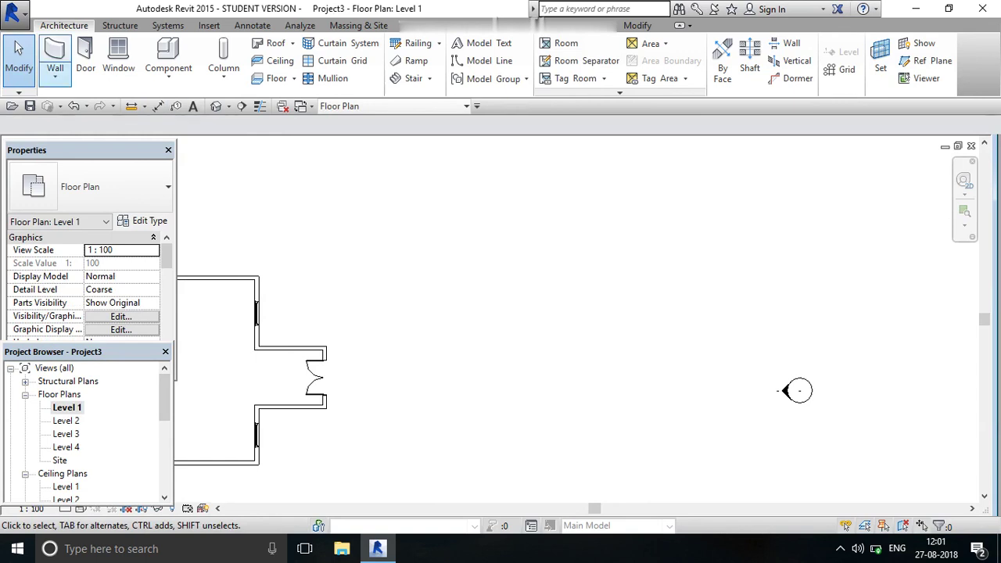
left_click(55, 77)
left_click(78, 101)
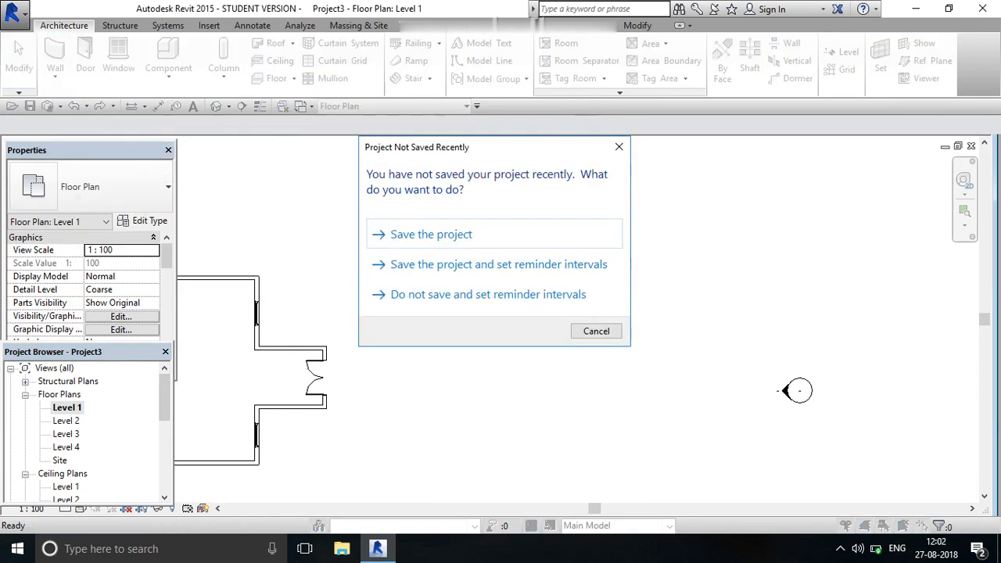
key("Escape")
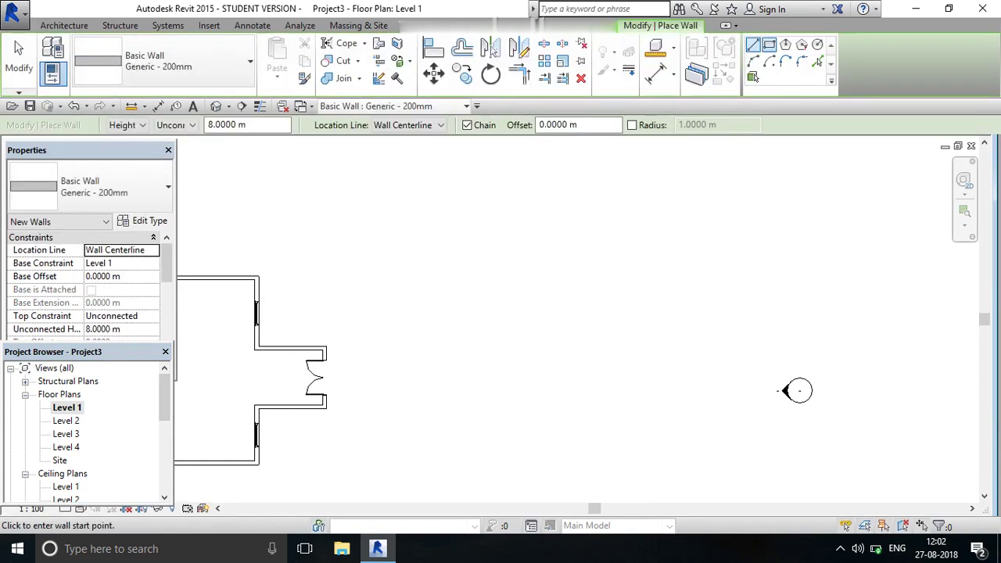
left_click(769, 44)
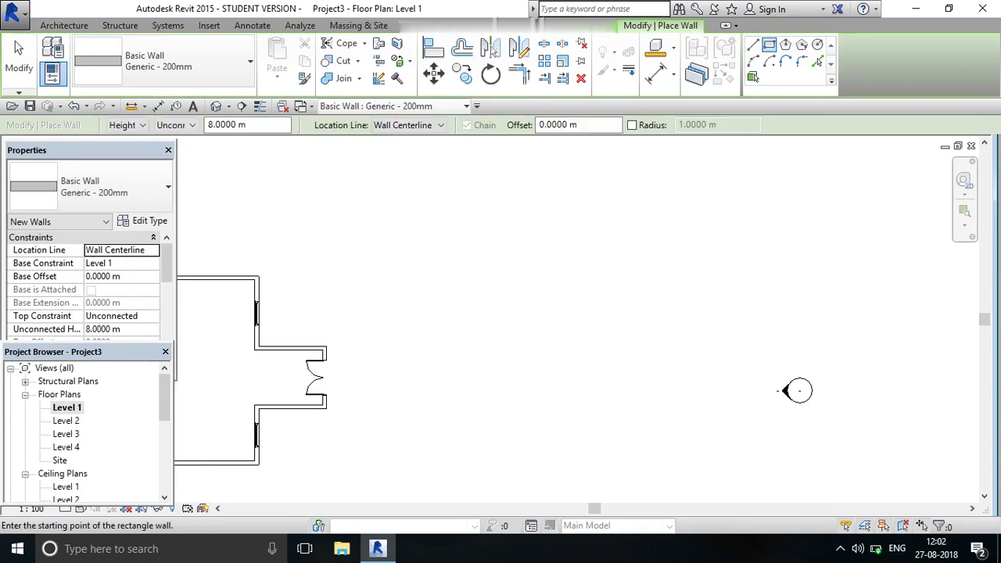
left_click(508, 265)
left_click(669, 422)
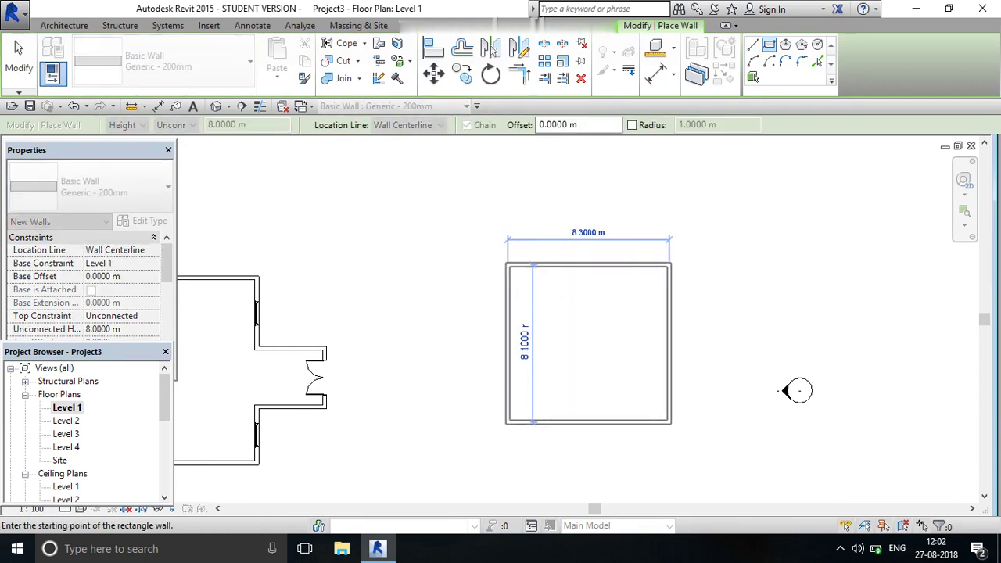
right_click(782, 208)
left_click(797, 215)
right_click(774, 205)
left_click(791, 212)
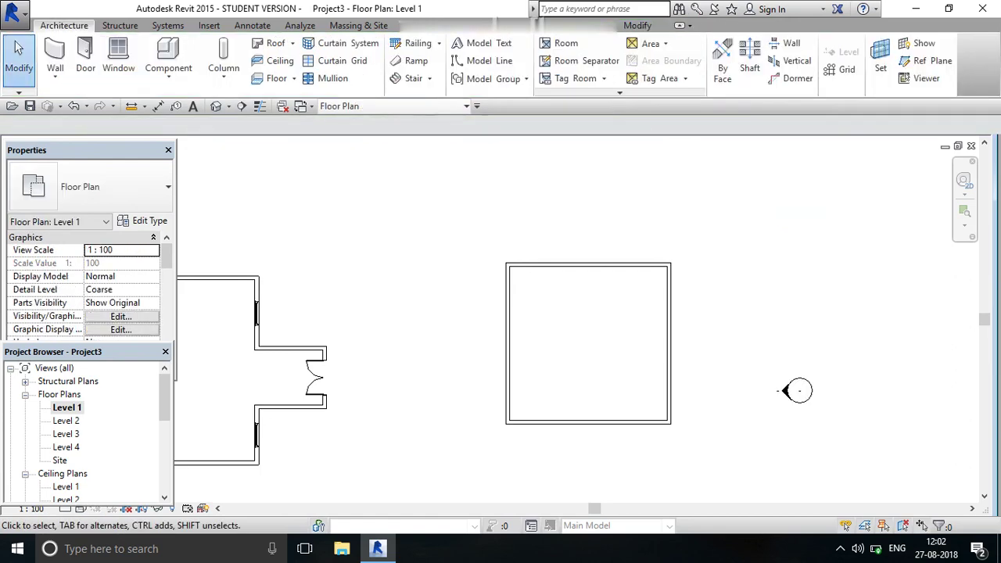
Set the four new walls' Top Constraint to an upper level
left_click_drag(770, 469, 470, 219)
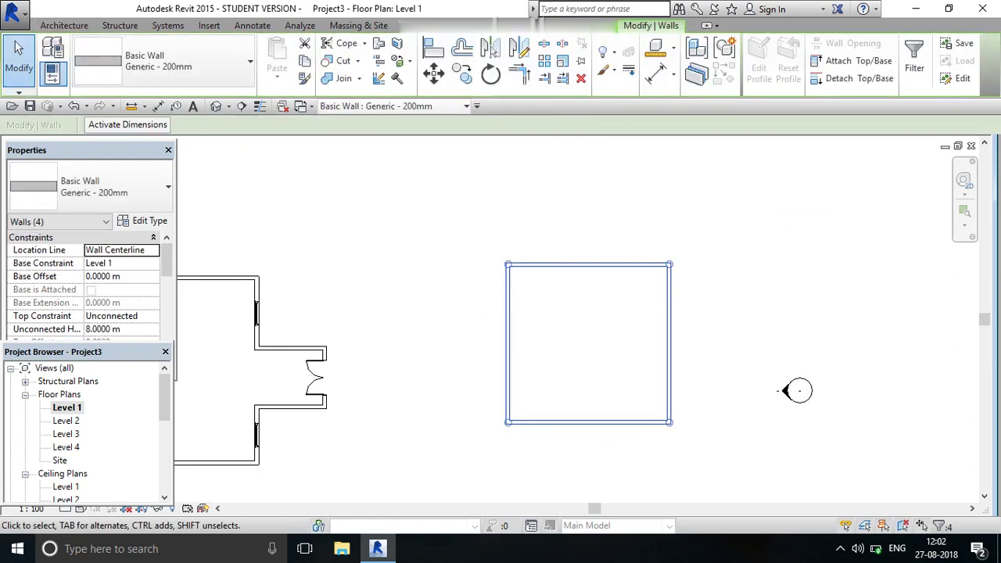
left_click(117, 316)
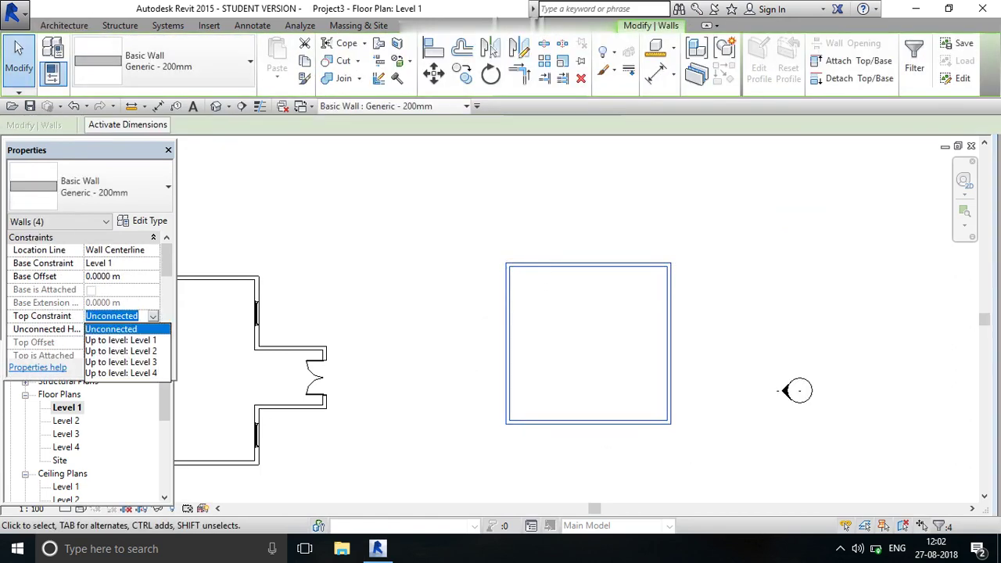
left_click(122, 351)
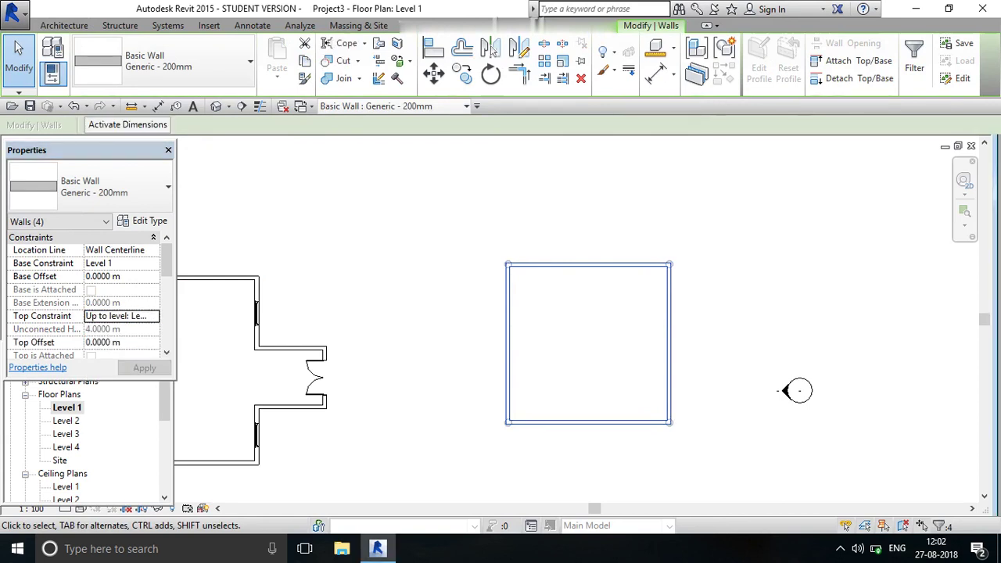
key("Escape")
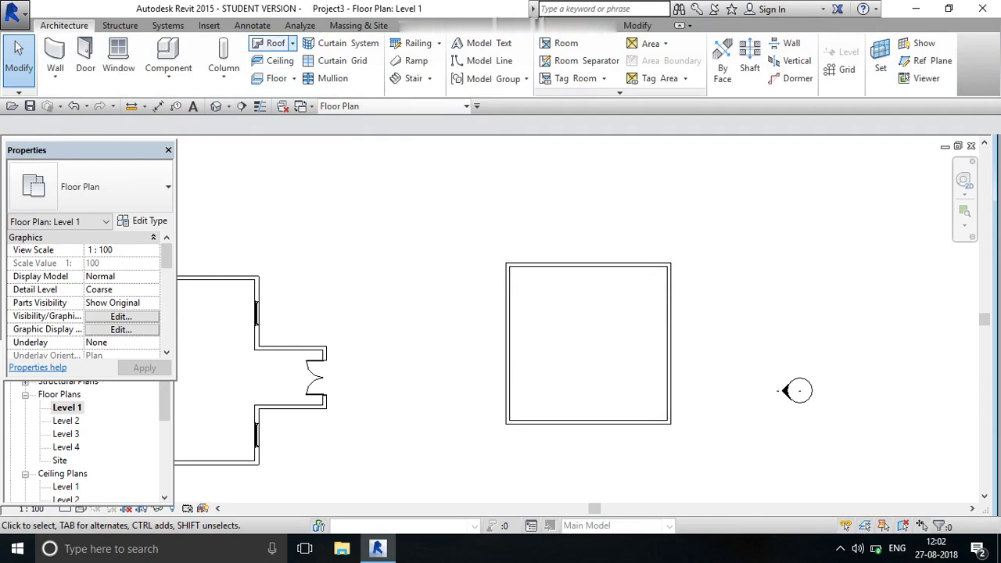
Sketch a rectangular roof footprint on Level 2 over the square building's walls
left_click(292, 43)
left_click(297, 156)
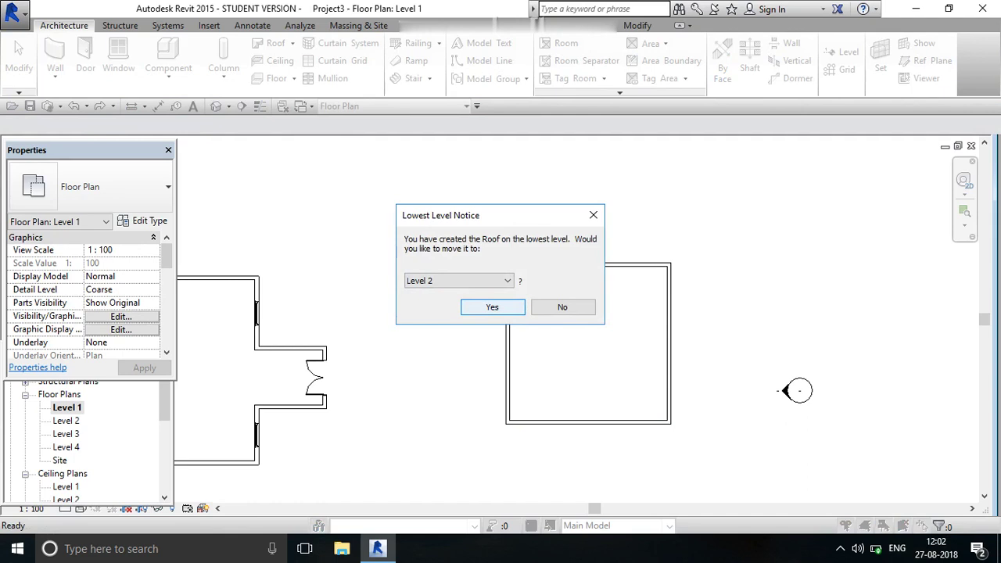
left_click(491, 307)
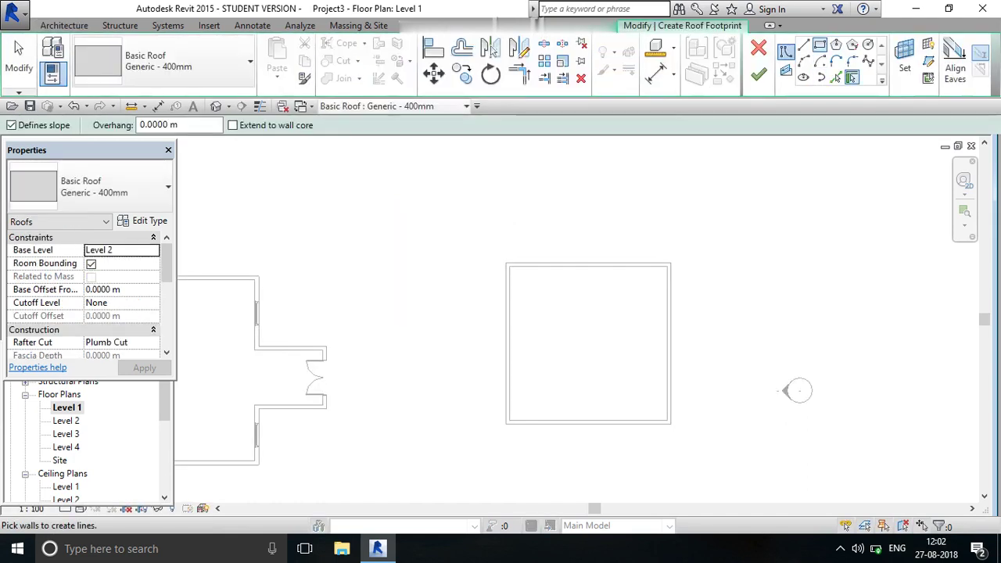
left_click(819, 45)
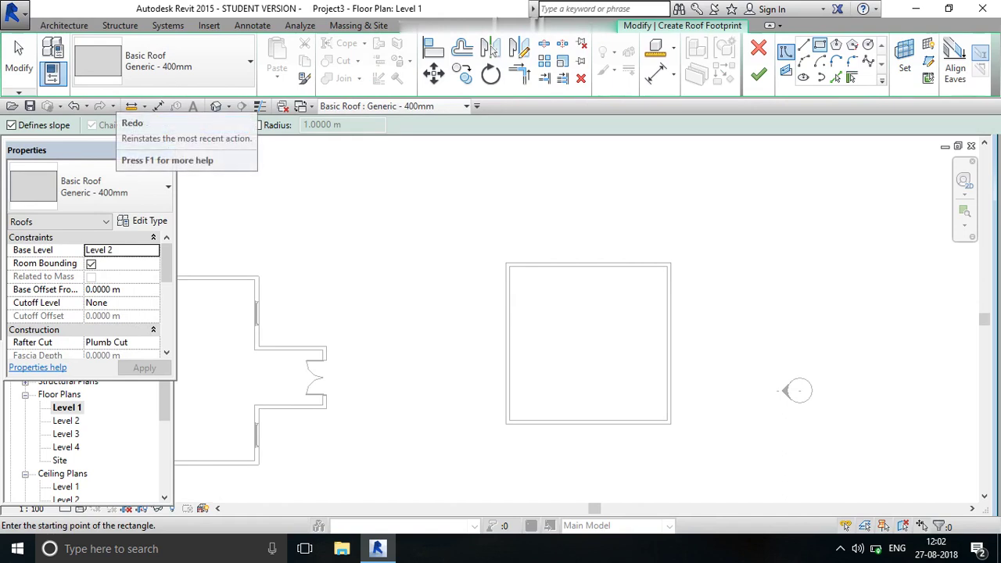
left_click(179, 124)
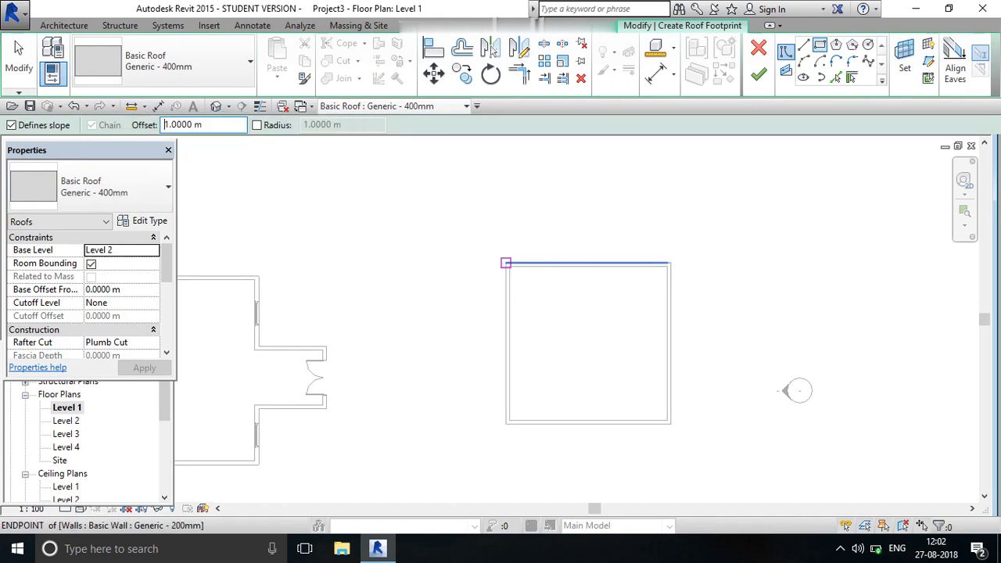
left_click(506, 263)
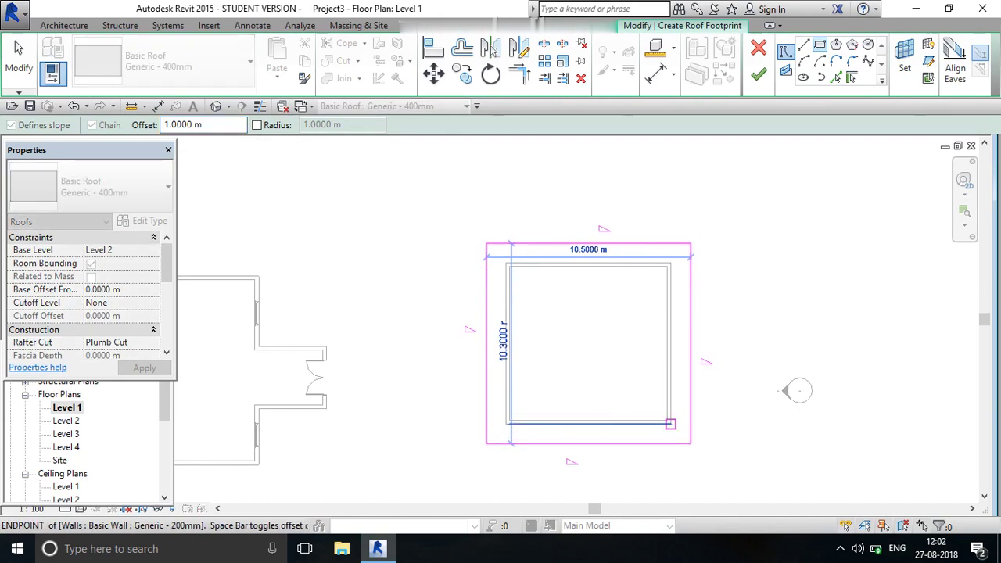
left_click(670, 423)
right_click(803, 215)
right_click(777, 178)
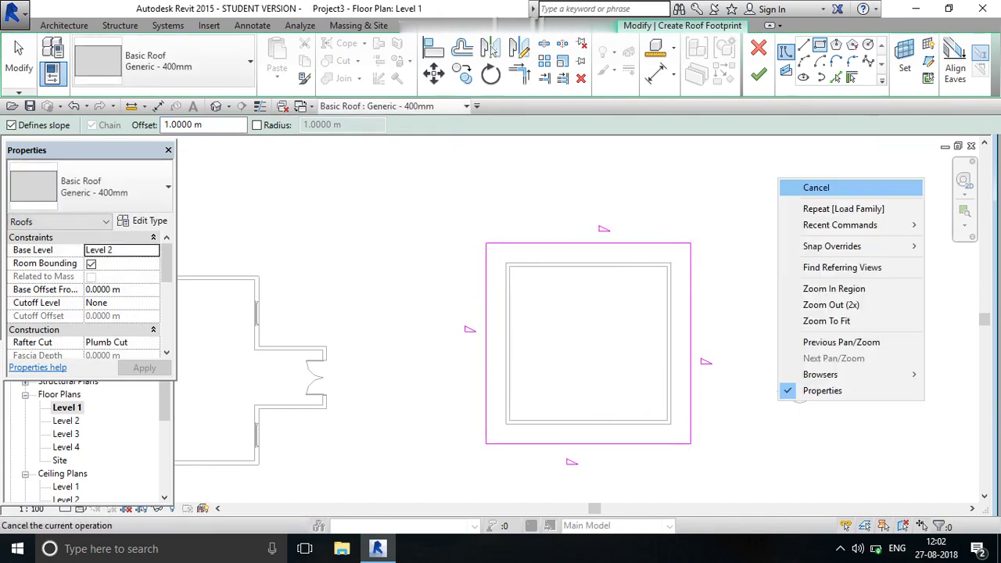
left_click(816, 188)
scroll(525, 190, "down", 3)
scroll(562, 239, "up", 2)
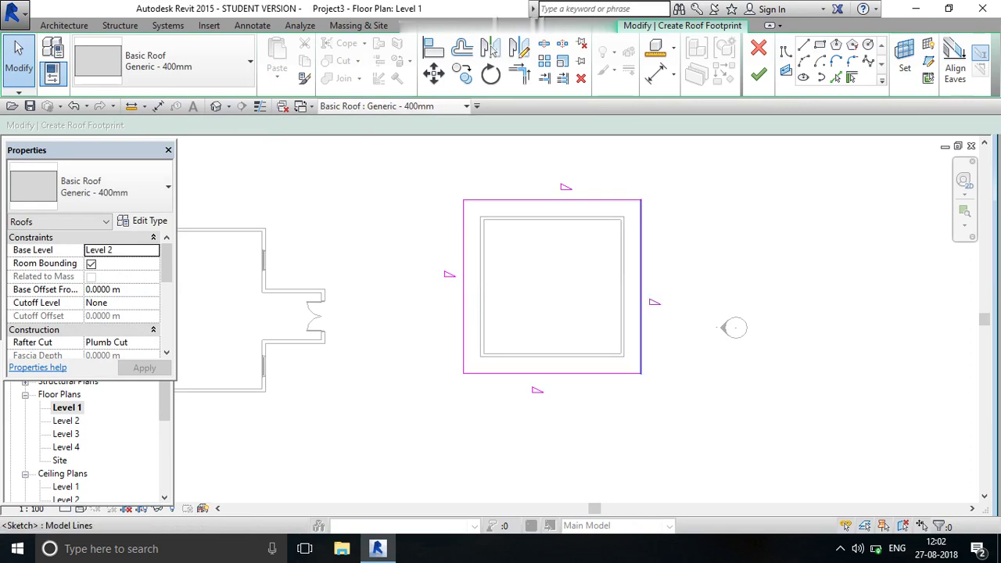
Clear Defines Slope on the top, left and bottom edges and finish the 30° roof
left_click(640, 286)
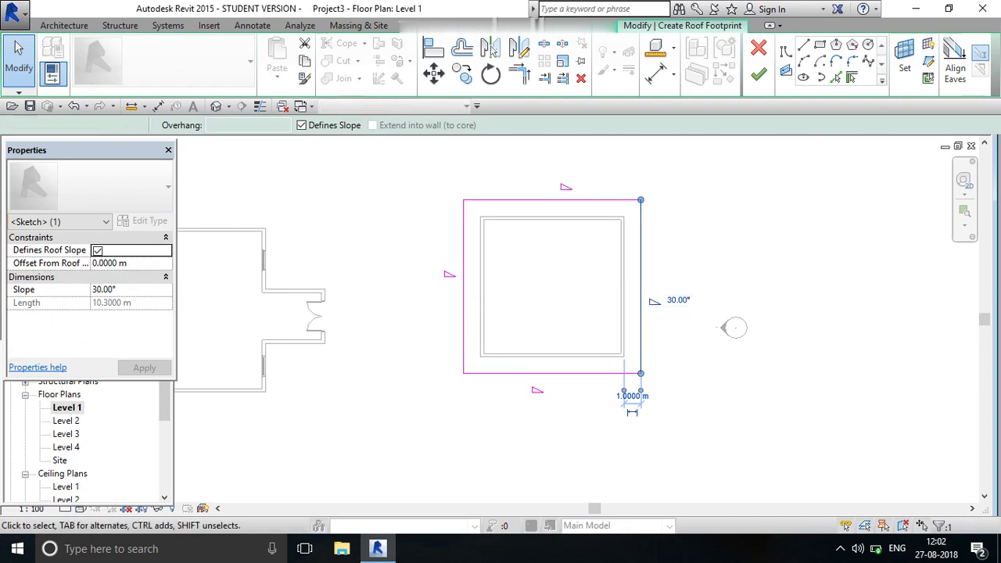
key("Escape")
left_click_drag(586, 459, 412, 175)
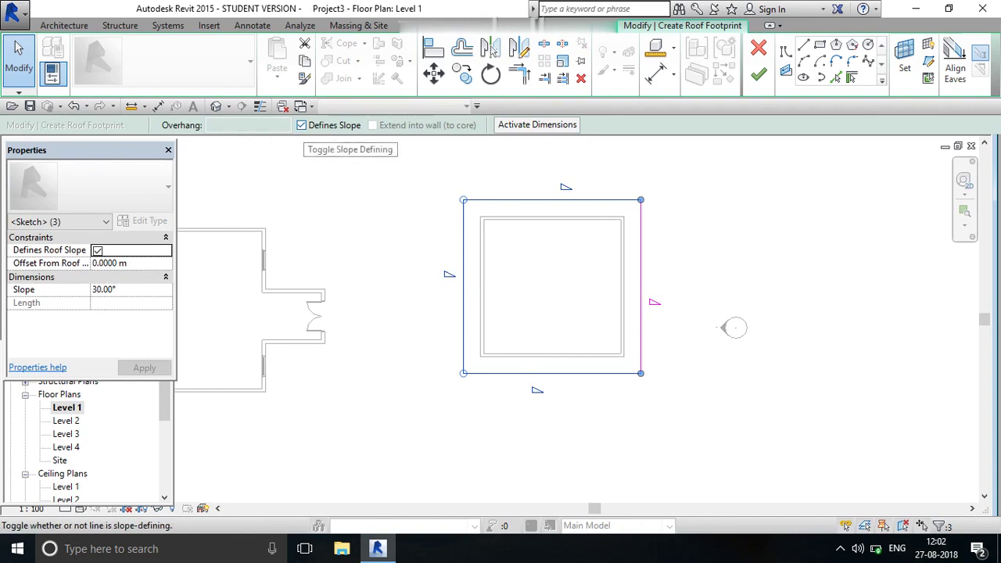
left_click(301, 125)
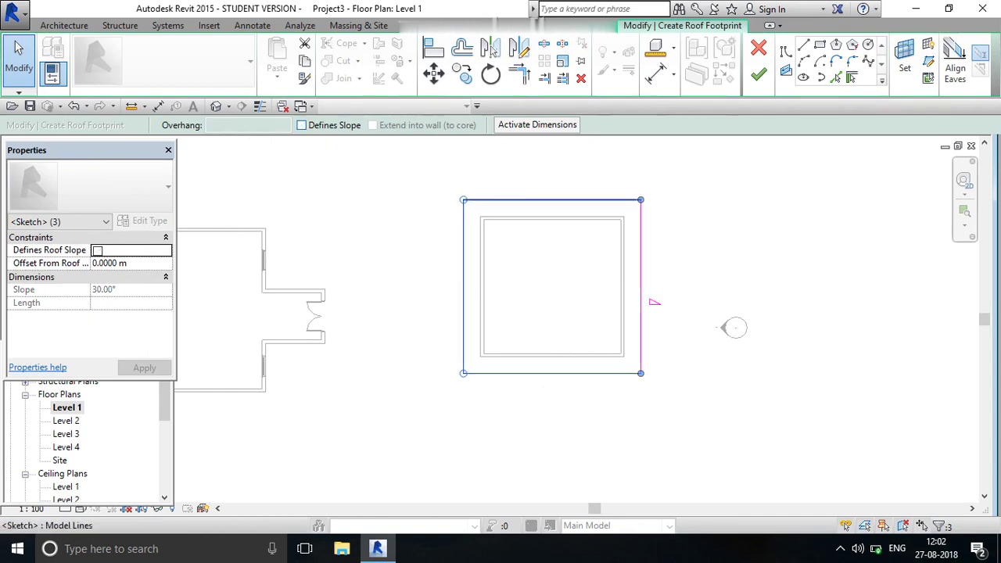
key("Escape")
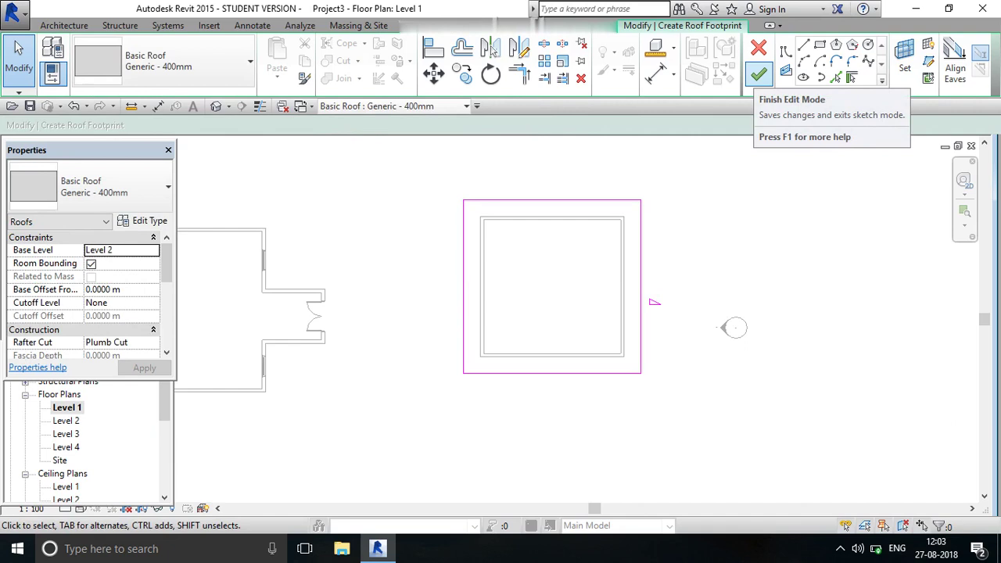
left_click(758, 73)
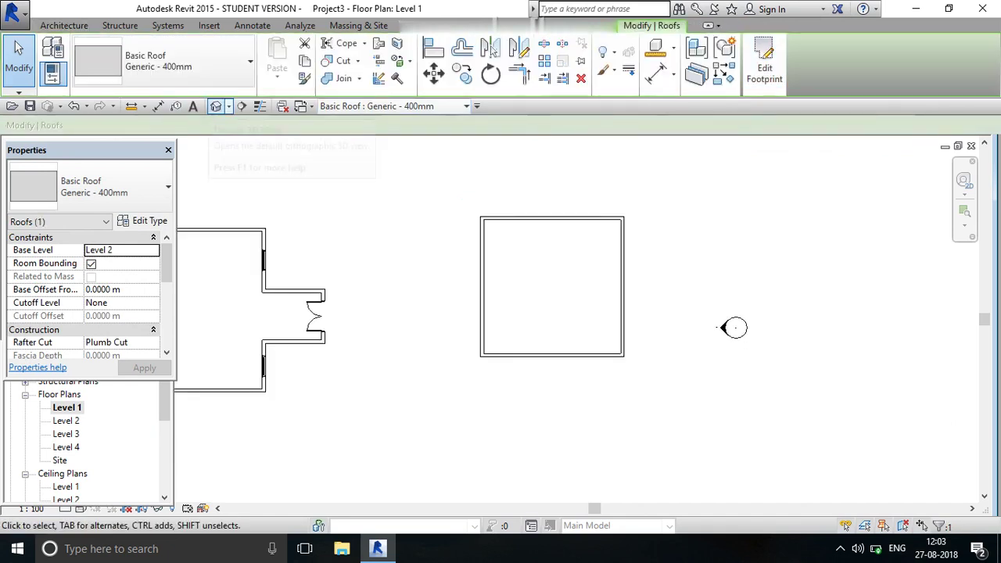
Switch to the default 3D view and look at the square building from the back
left_click(216, 106)
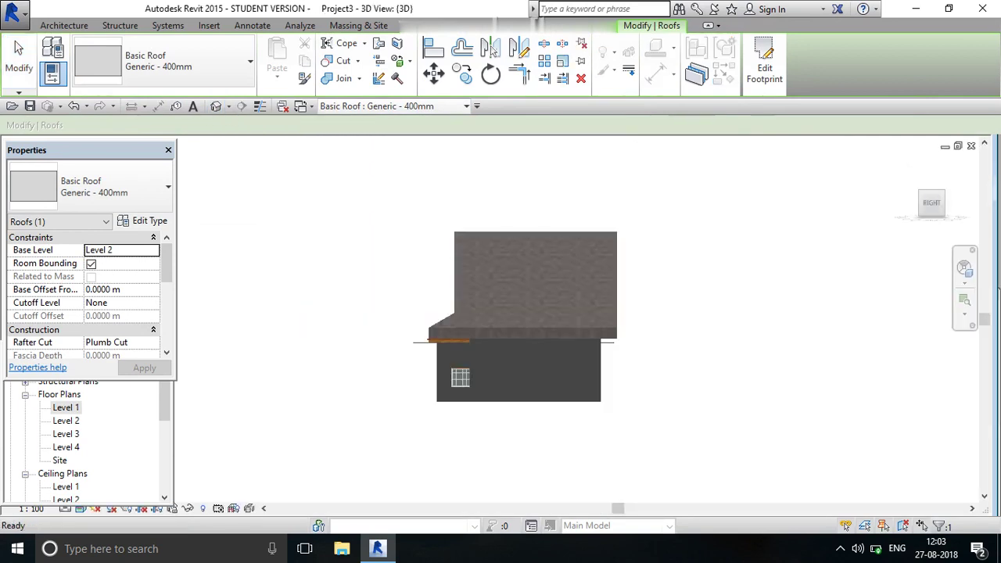
key("Escape")
mouse_move(516, 340)
middle_mouse_down("shift")
mouse_move(610, 341)
mouse_move(516, 352)
mouse_move(516, 372)
middle_mouse_up("shift")
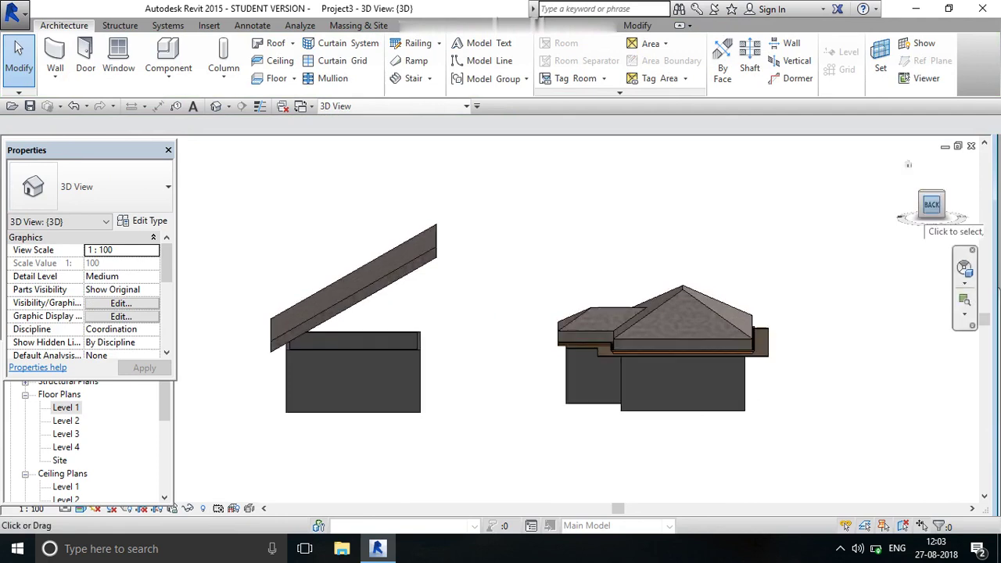
scroll(500, 329, "up", 3)
scroll(500, 328, "down", 1)
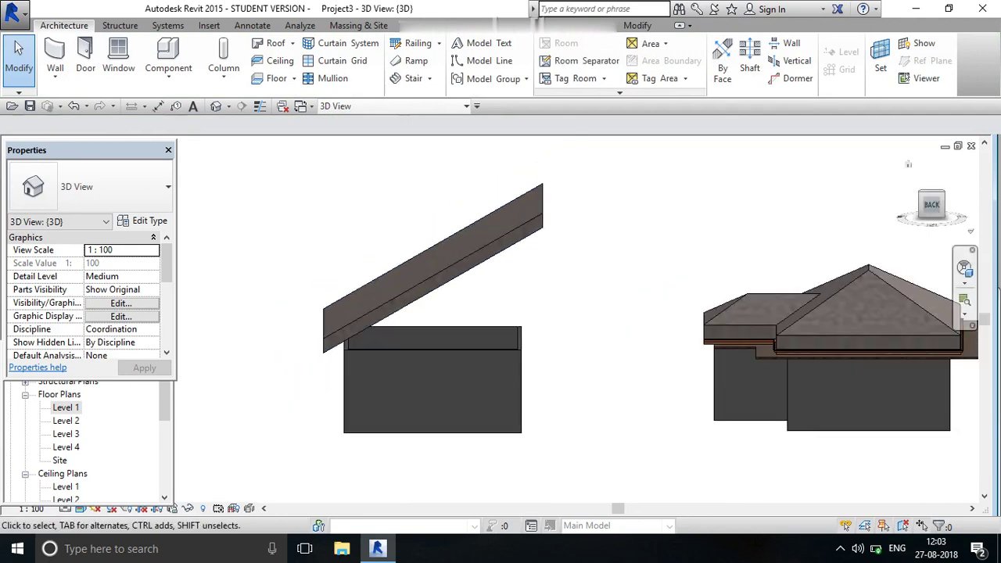
left_click(931, 205)
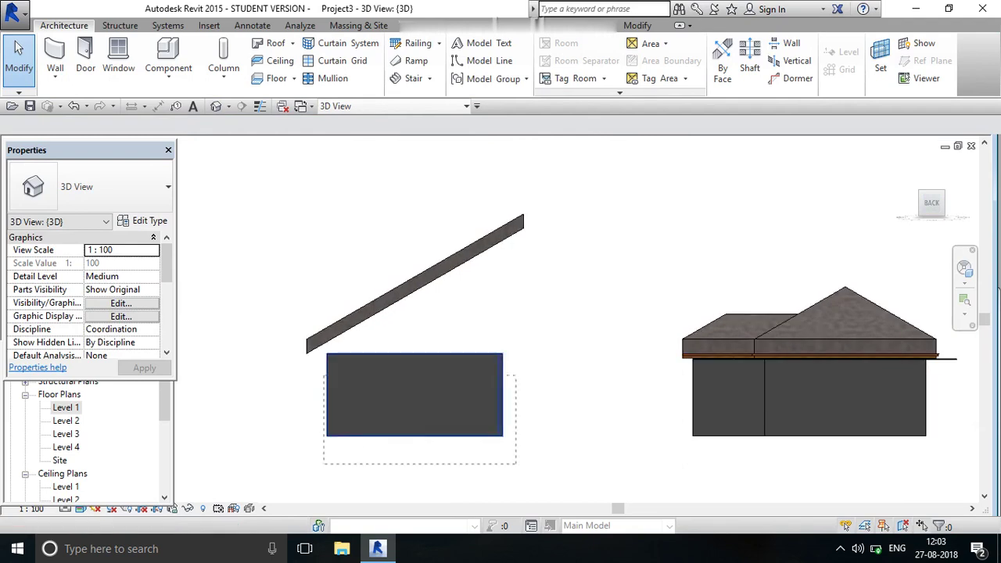
Attach the tops of the square building's four walls to the sloped roof
left_click(414, 395)
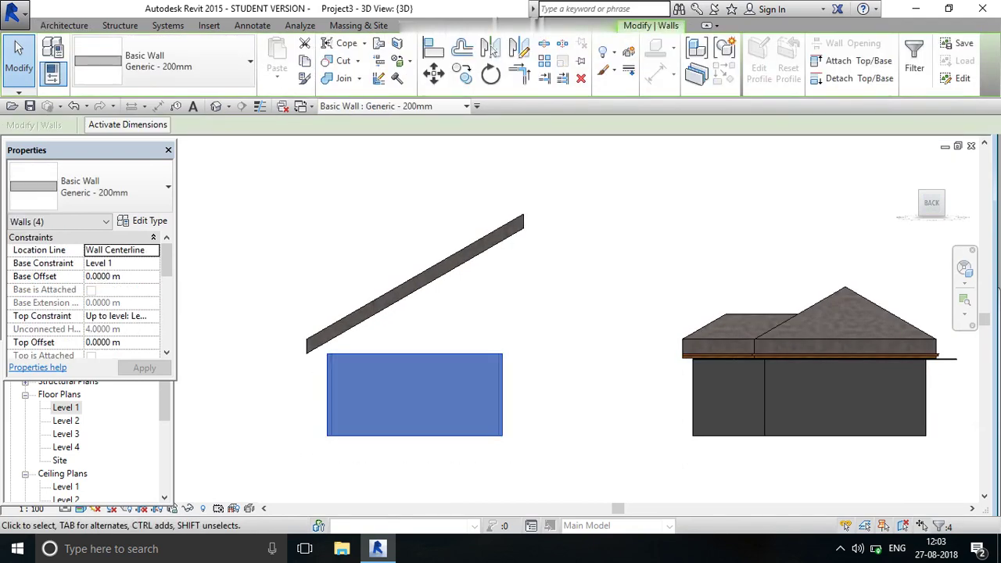
left_click(850, 60)
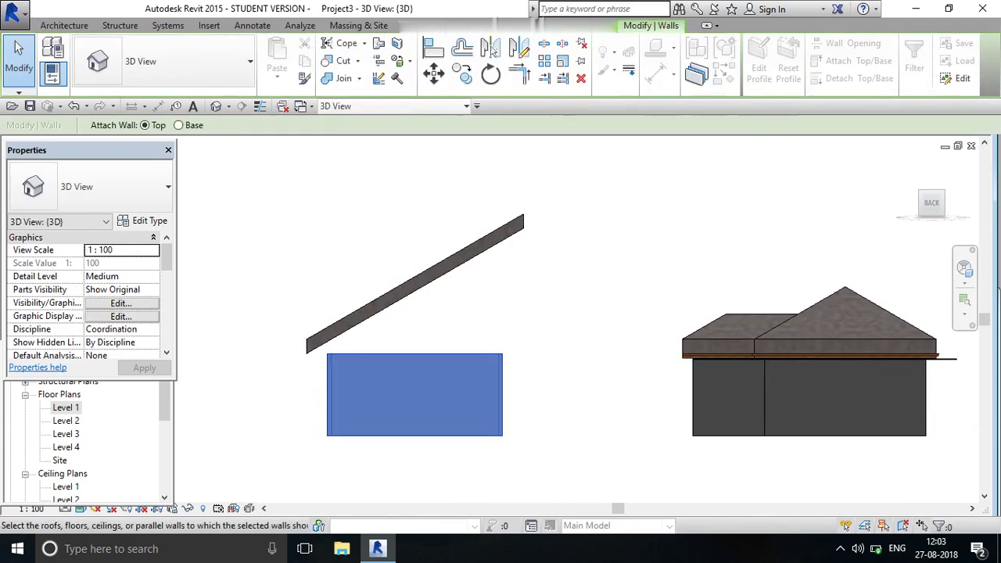
left_click(414, 283)
scroll(555, 453, "down", 2)
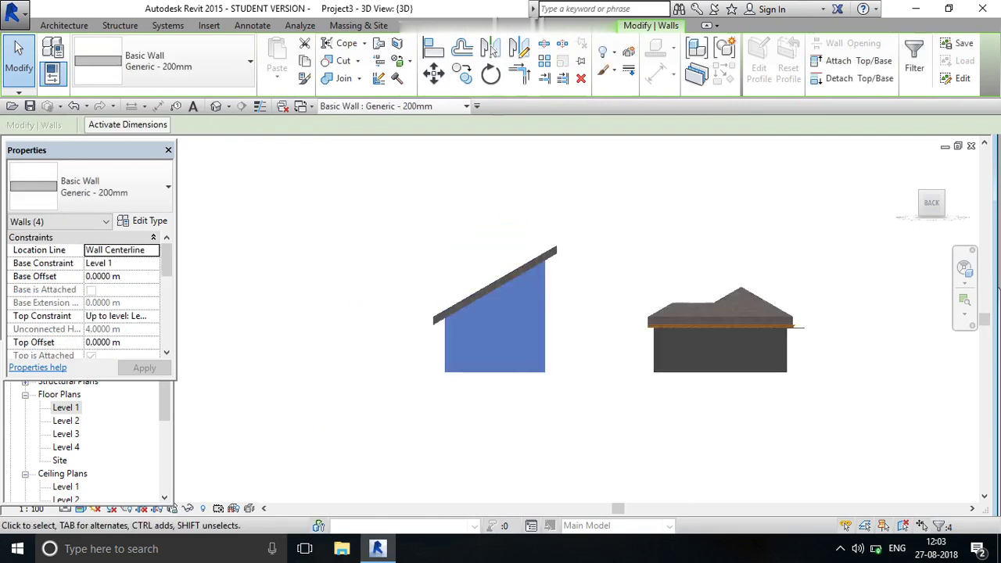
scroll(556, 453, "up", 1)
right_click(616, 210)
left_click(653, 218)
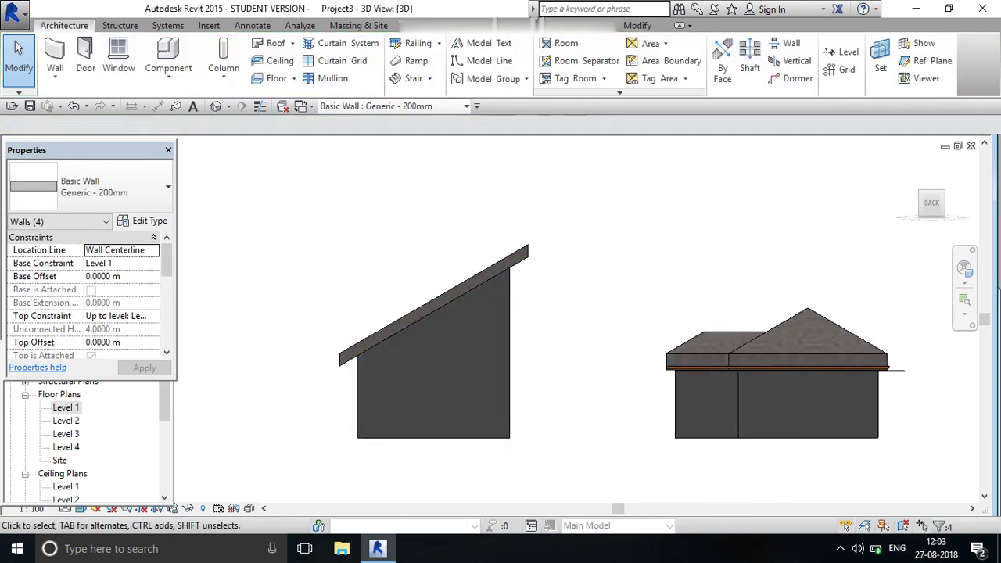
mouse_move(654, 218)
middle_mouse_down("shift")
mouse_move(625, 222)
mouse_move(641, 226)
middle_mouse_up("shift")
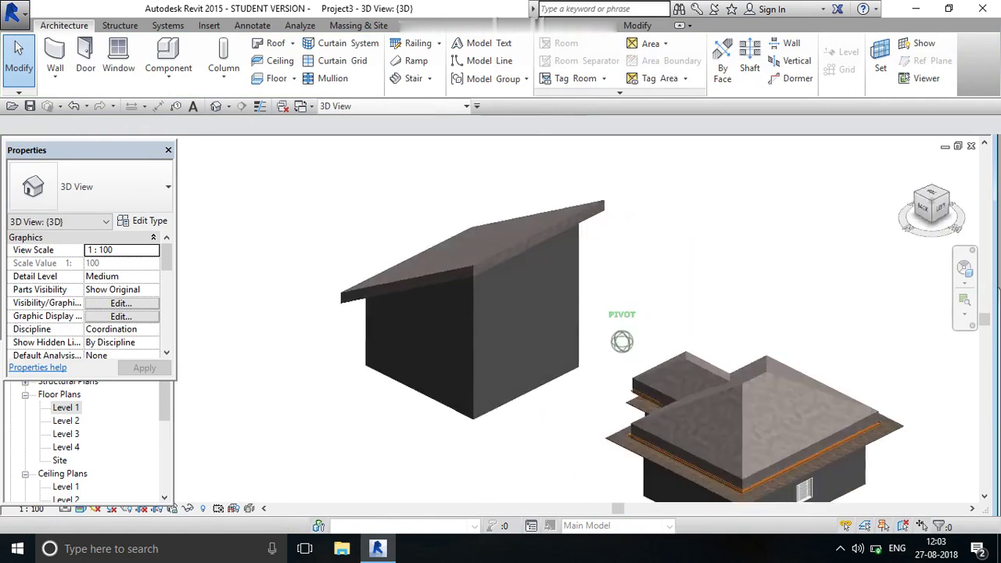
middle_click_drag(621, 341, 657, 345, "shift")
scroll(649, 344, "up", 3)
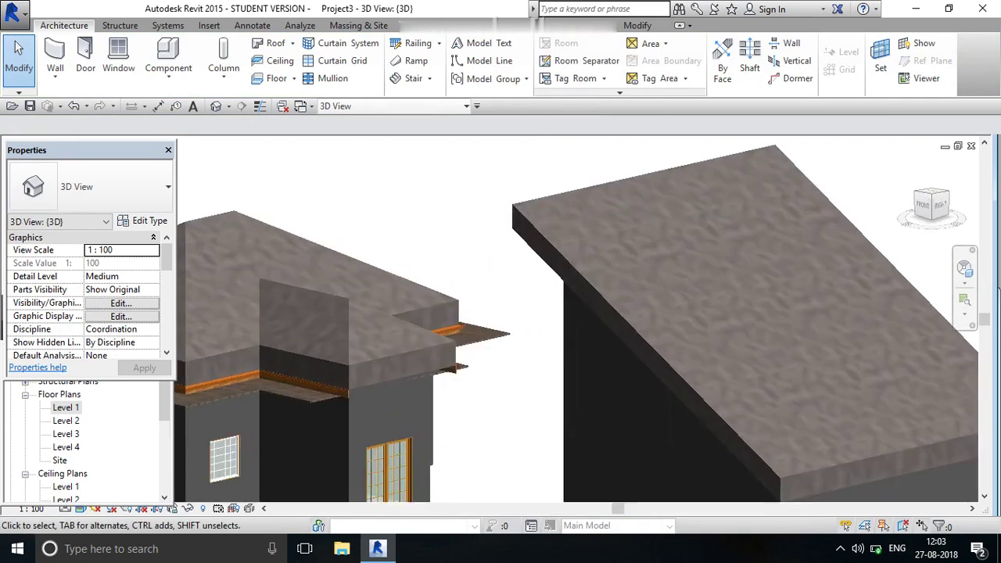
scroll(649, 344, "down", 4)
middle_click_drag(578, 258, 591, 255, "shift")
scroll(591, 255, "up", 5)
scroll(603, 232, "down", 5)
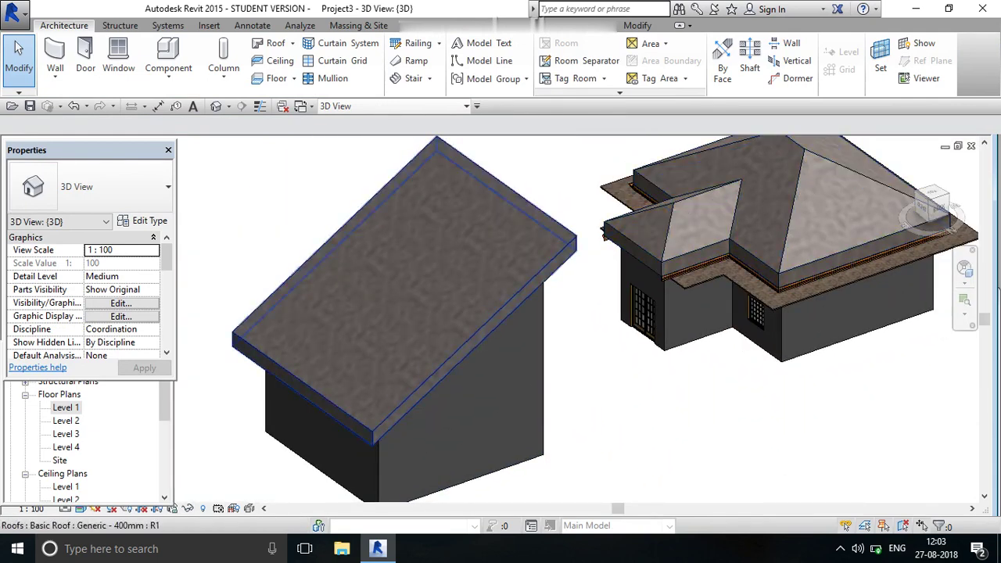
scroll(606, 236, "down", 3)
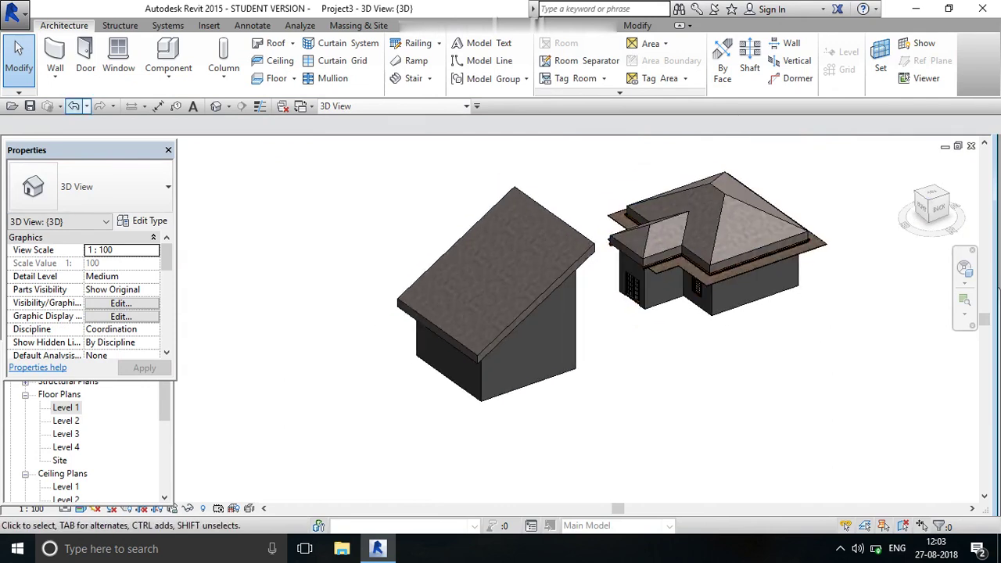
Open the square roof's footprint sketch and set the other three footprint lines to define slope
scroll(469, 280, "up", 2)
double_click(469, 280)
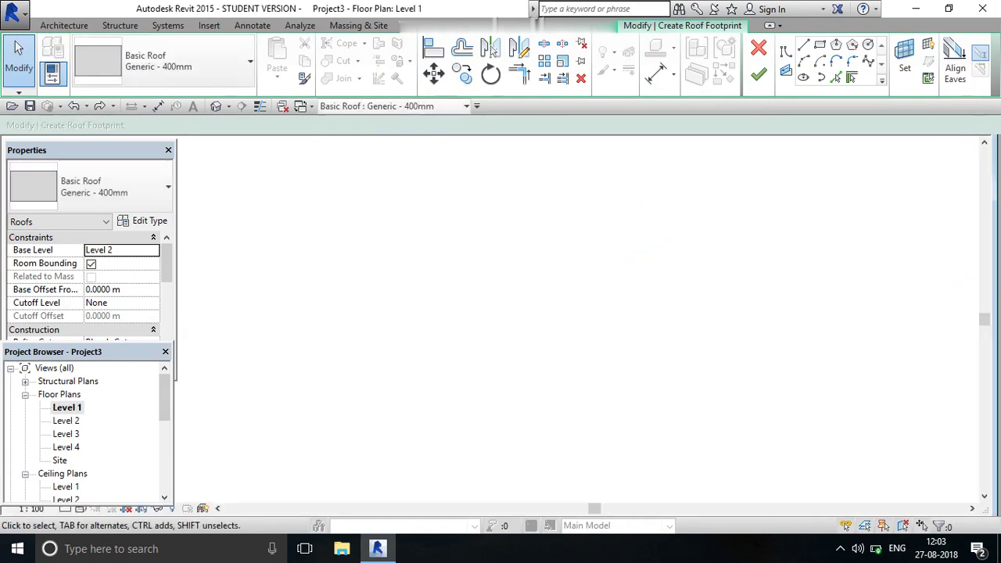
scroll(676, 301, "up", 2)
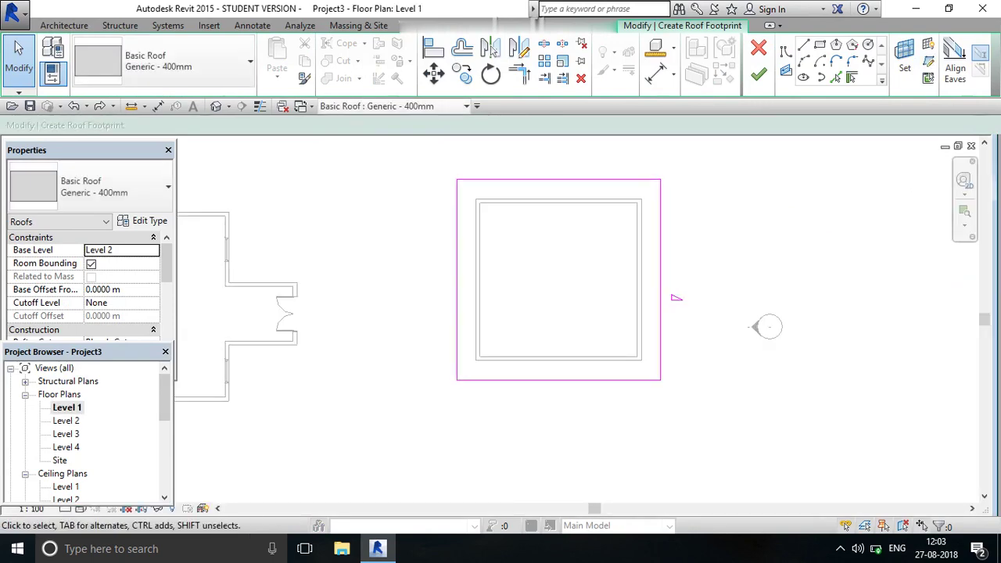
left_click(673, 298)
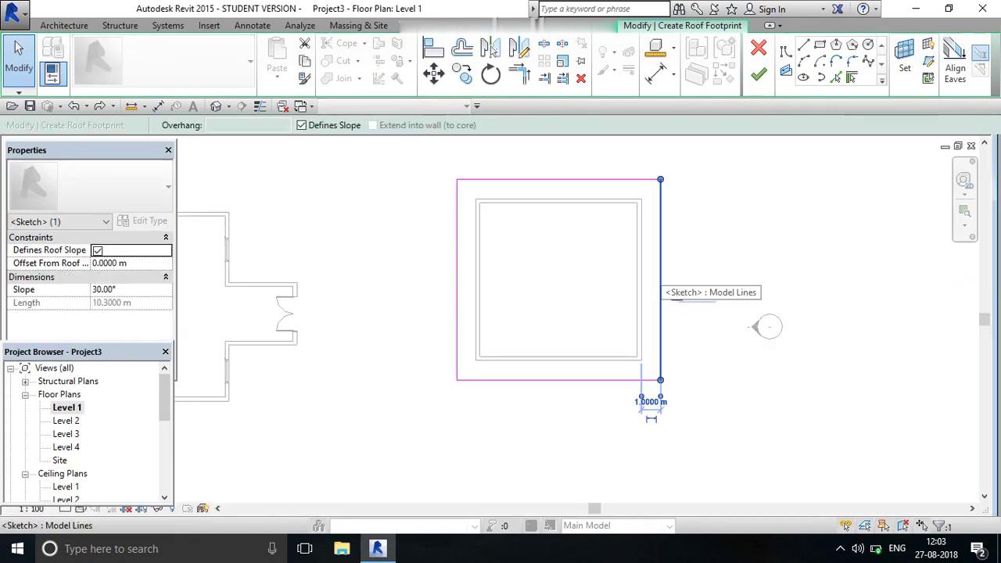
key("Escape")
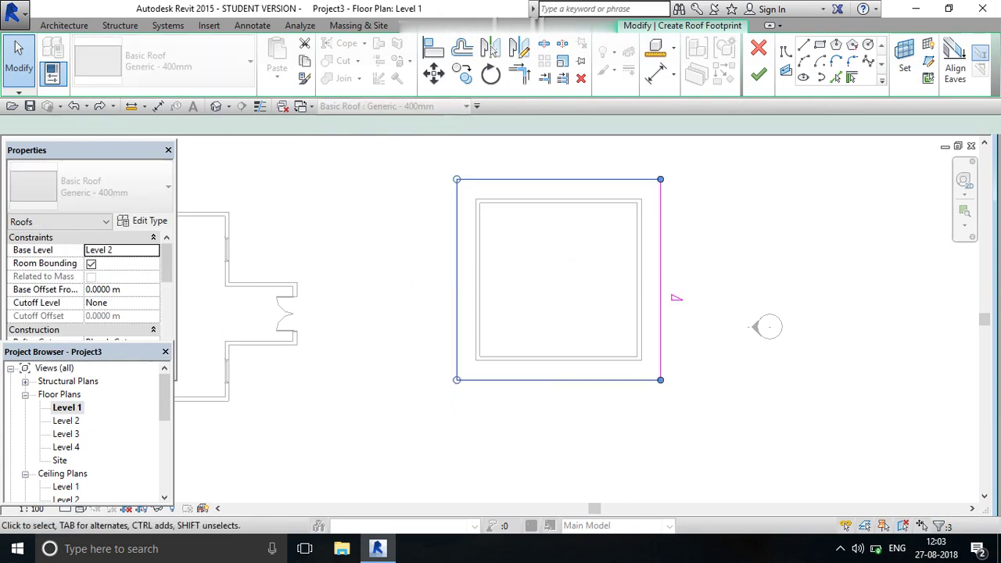
left_click(301, 125)
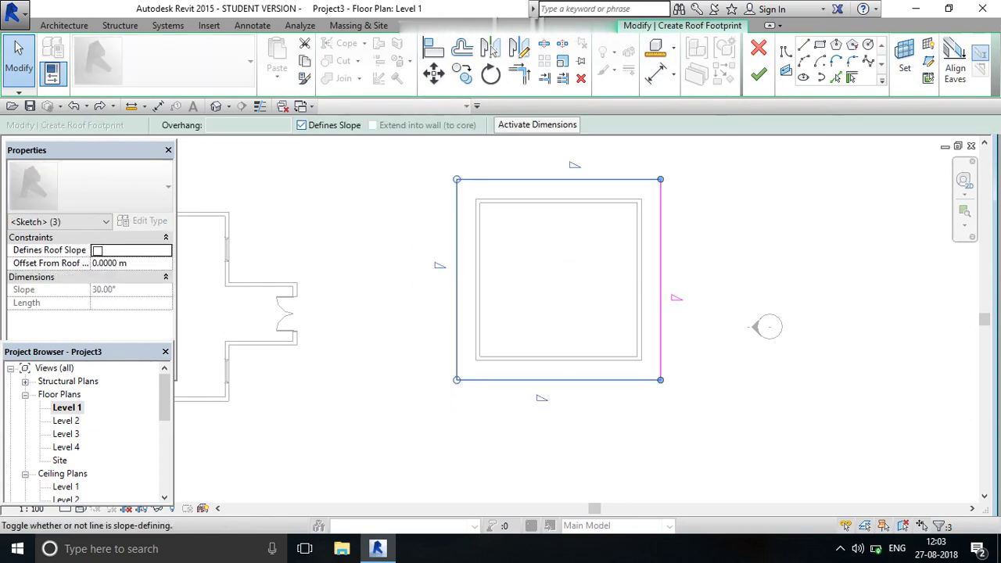
key("Escape")
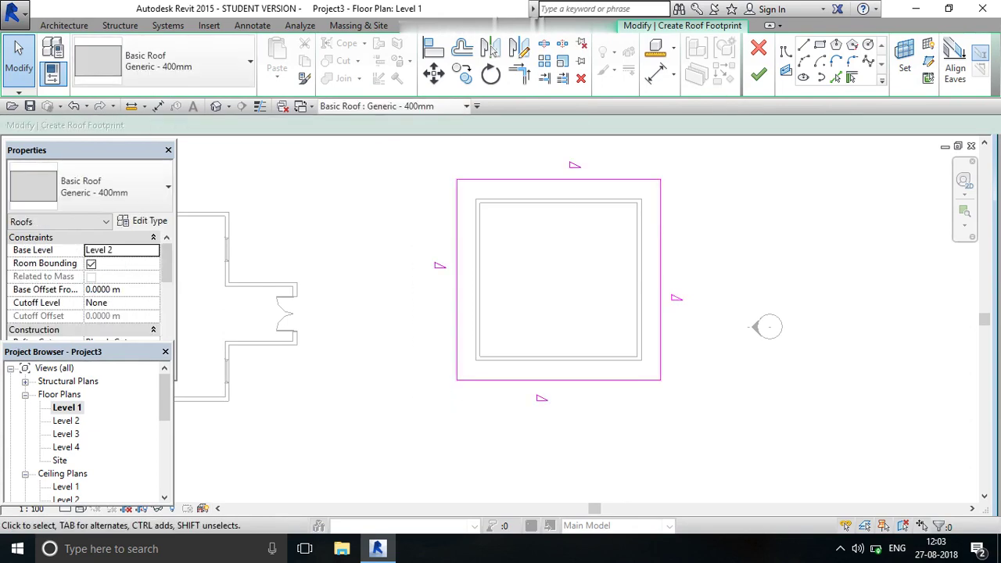
Stop the left and right 30° footprint lines defining slope and finish the roof sketch
scroll(652, 231, "up", 2)
scroll(652, 231, "down", 2)
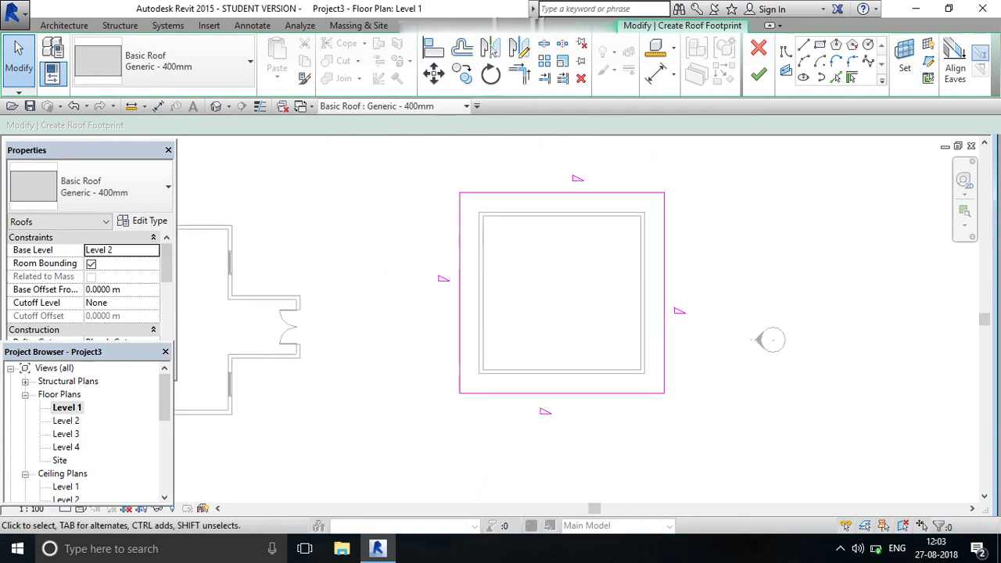
scroll(652, 234, "up", 2)
scroll(652, 235, "down", 2)
scroll(694, 282, "up", 2)
scroll(694, 281, "down", 1)
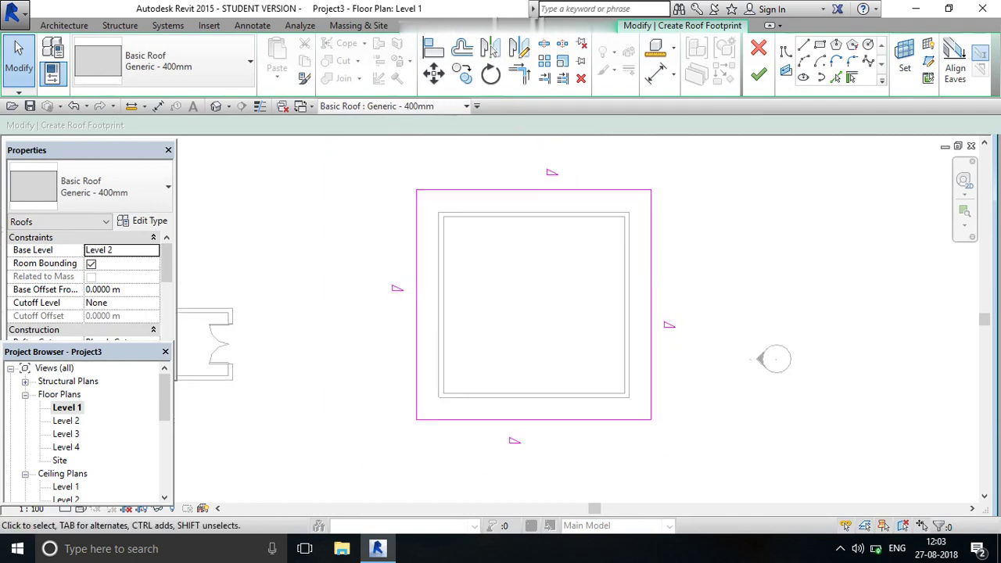
left_click_drag(681, 247, 391, 350)
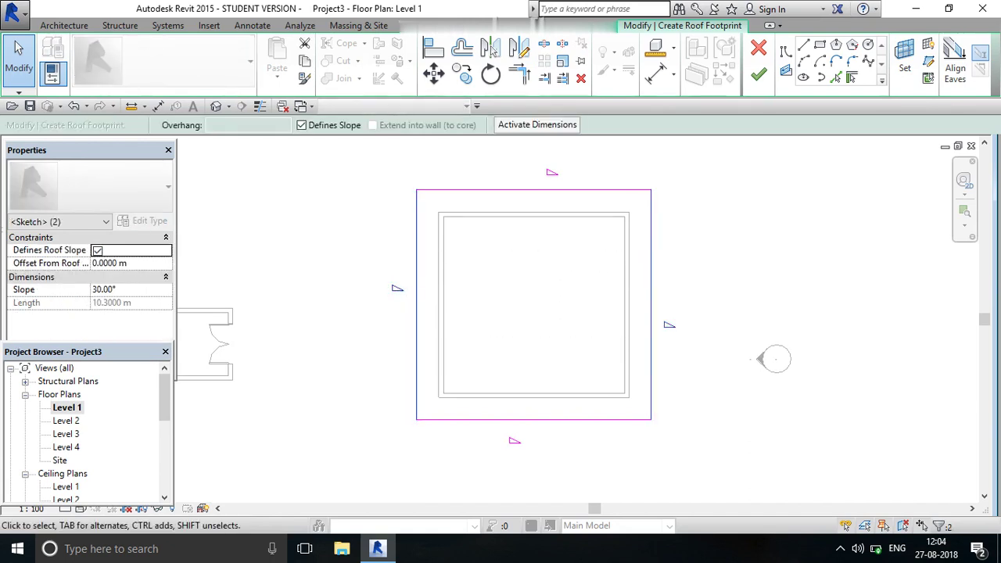
left_click(131, 289)
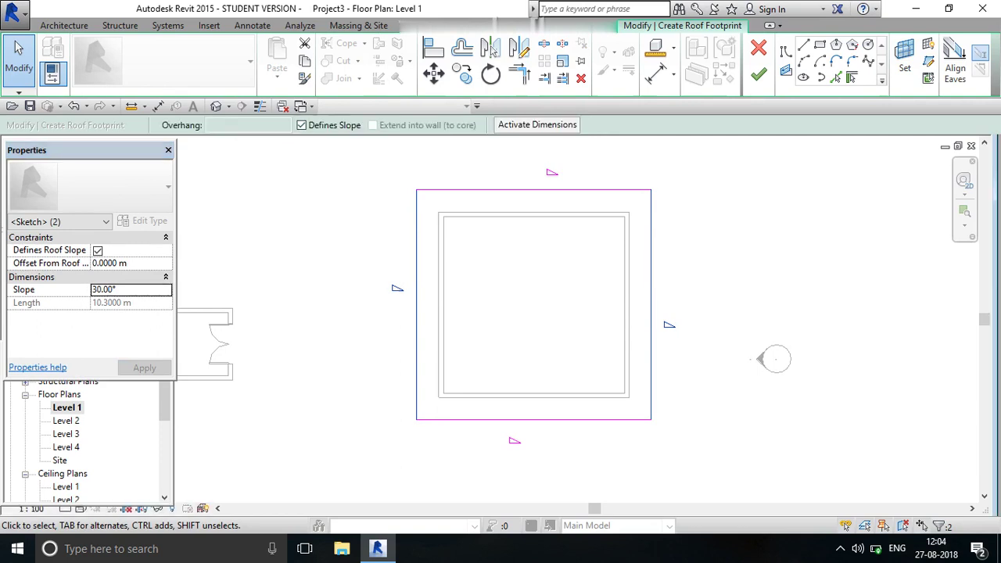
key("Escape")
key("ctrl+Left")
left_click(302, 125)
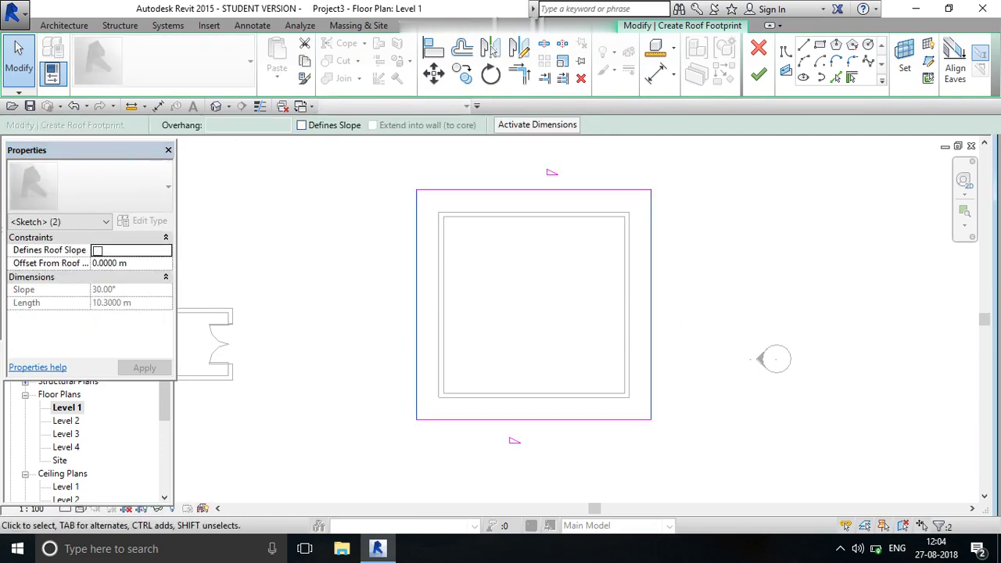
key("Escape")
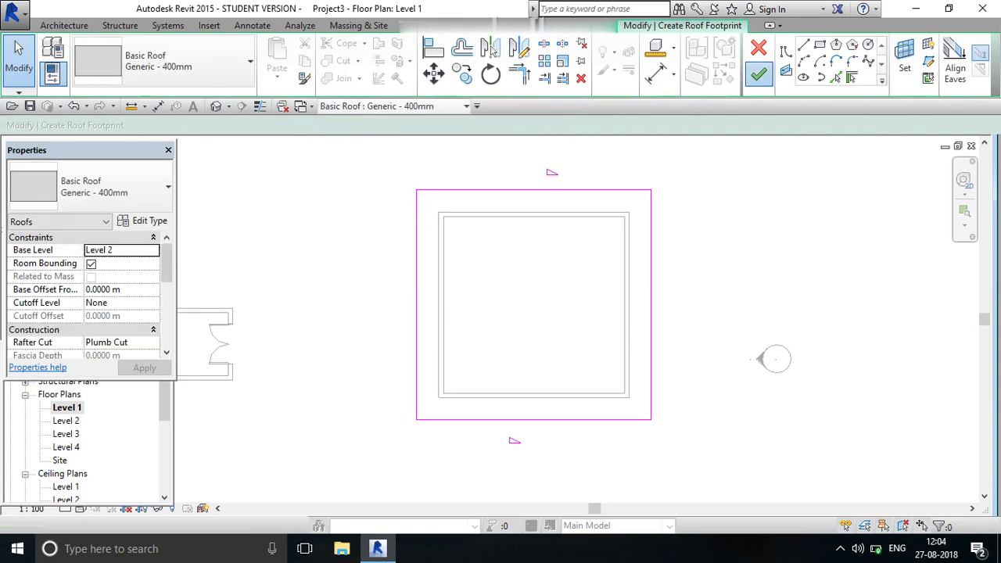
left_click(758, 73)
Switch to the default 3D view and orbit to an angled back view of both houses
left_click(216, 105)
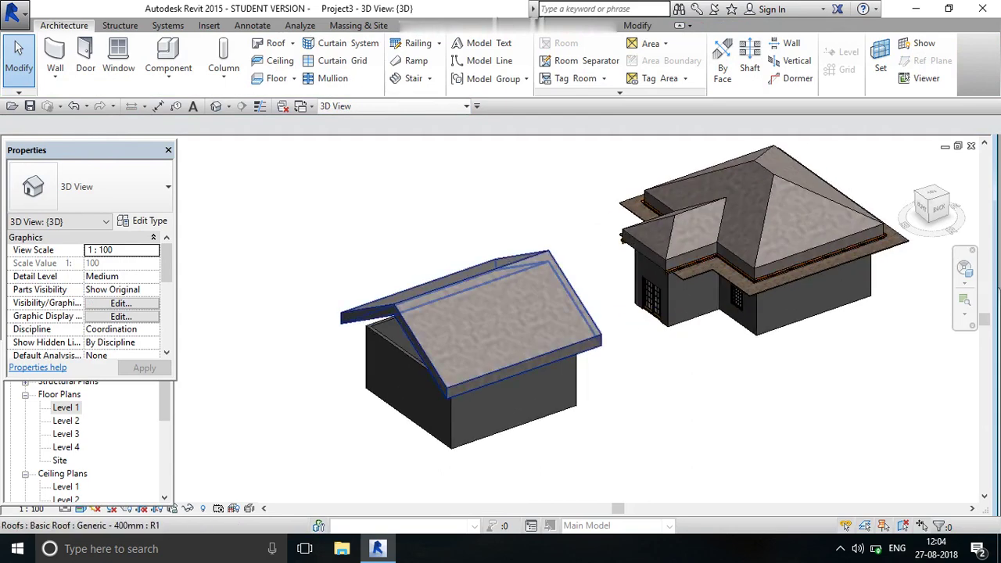
middle_click_drag(595, 328, 500, 328, "shift")
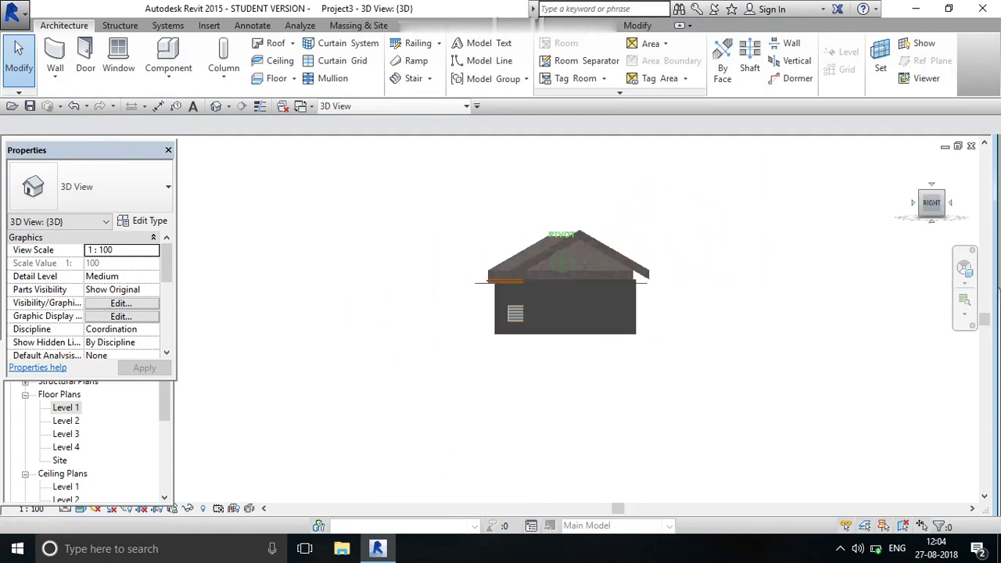
scroll(575, 266, "up", 3)
scroll(575, 266, "up", 1)
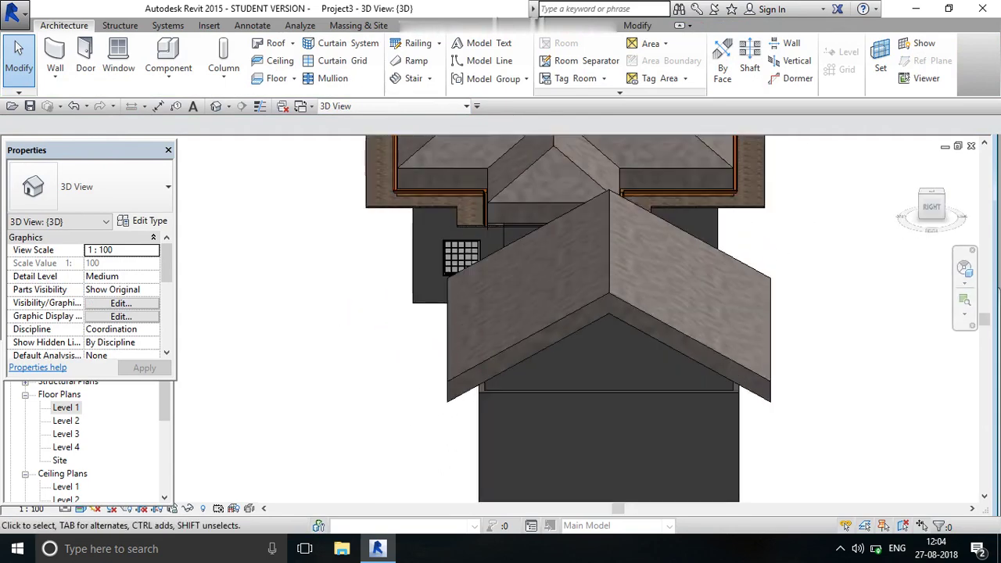
scroll(575, 266, "up", 2)
scroll(596, 447, "down", 3)
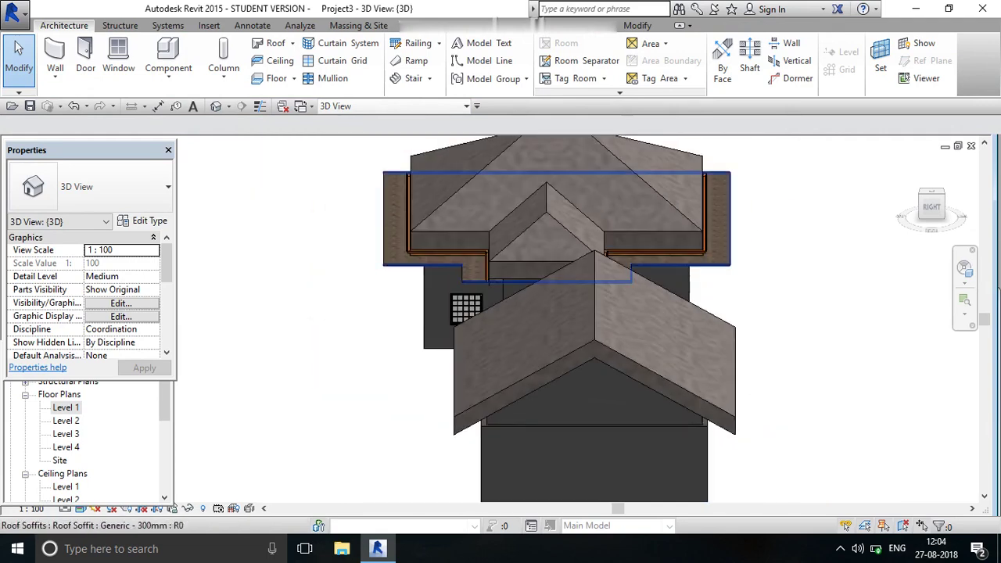
scroll(594, 446, "down", 1)
middle_click_drag(594, 446, 520, 418)
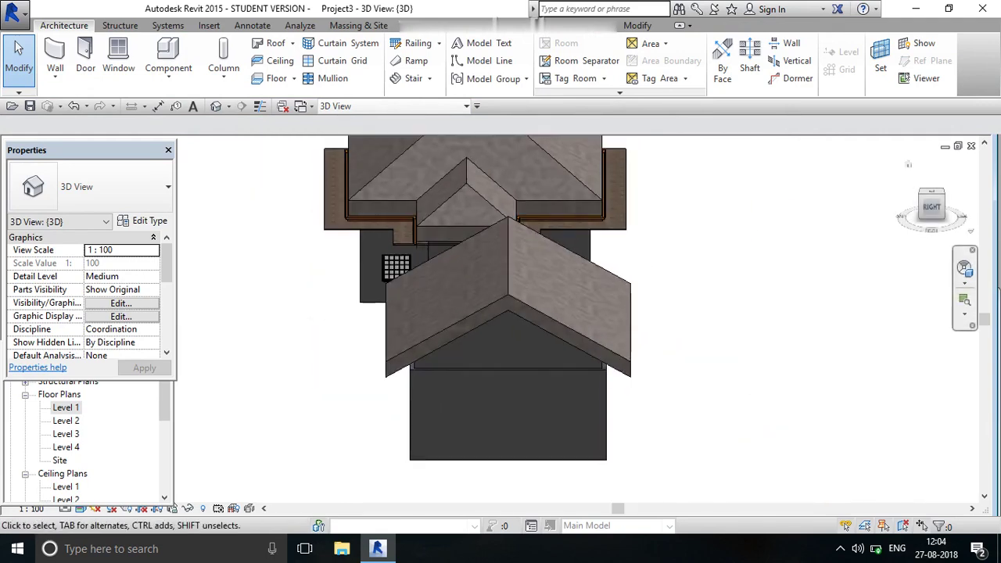
left_click(931, 207)
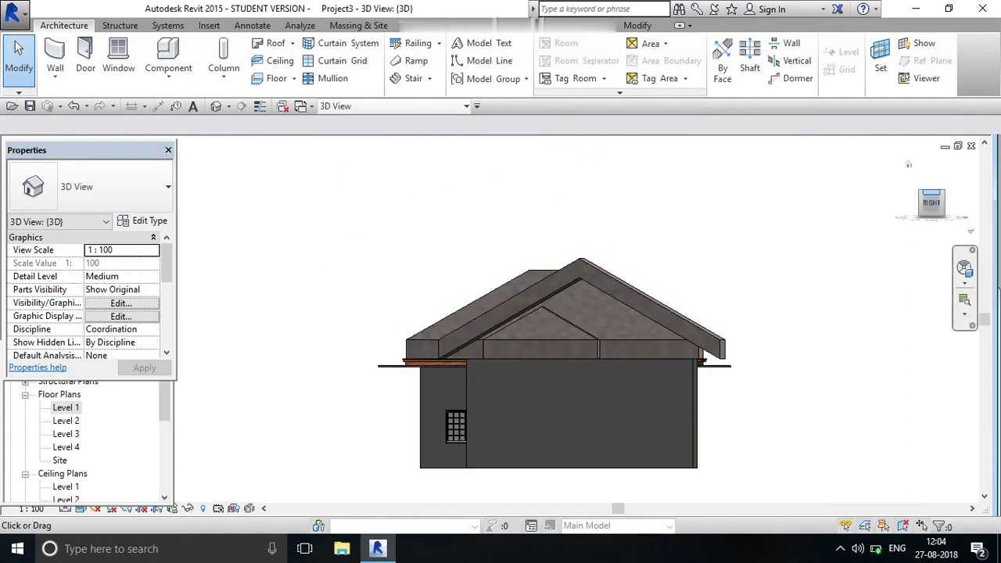
left_click_drag(931, 202, 954, 205)
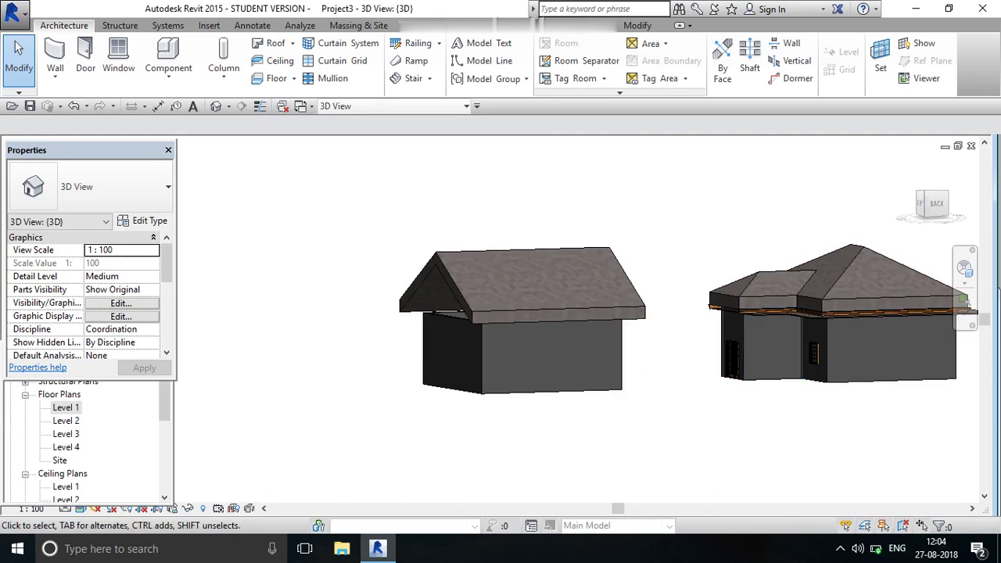
Attach the tops of the square house's four walls to the gable roof above
left_click_drag(673, 458, 391, 367)
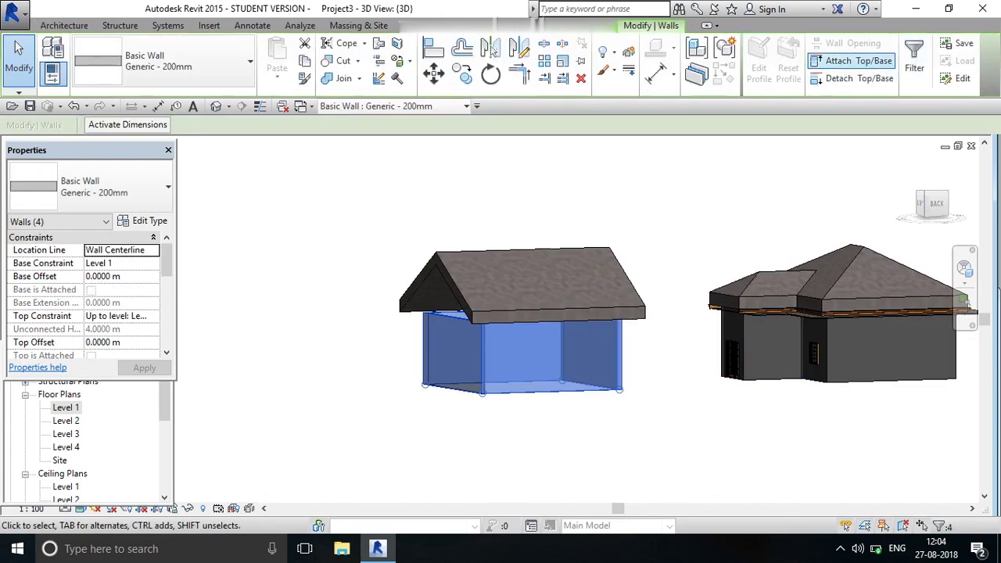
left_click(851, 60)
left_click(524, 270)
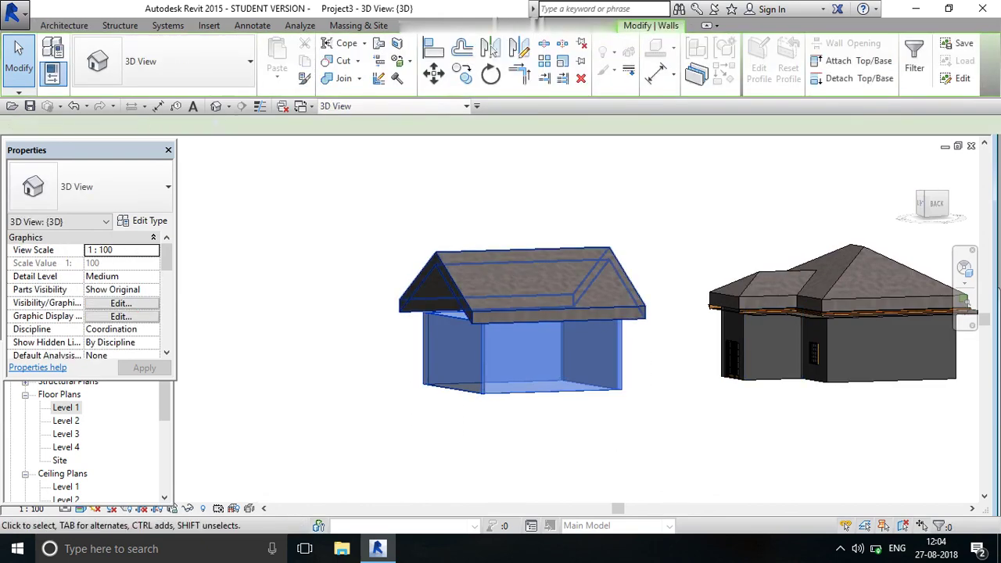
key("Escape")
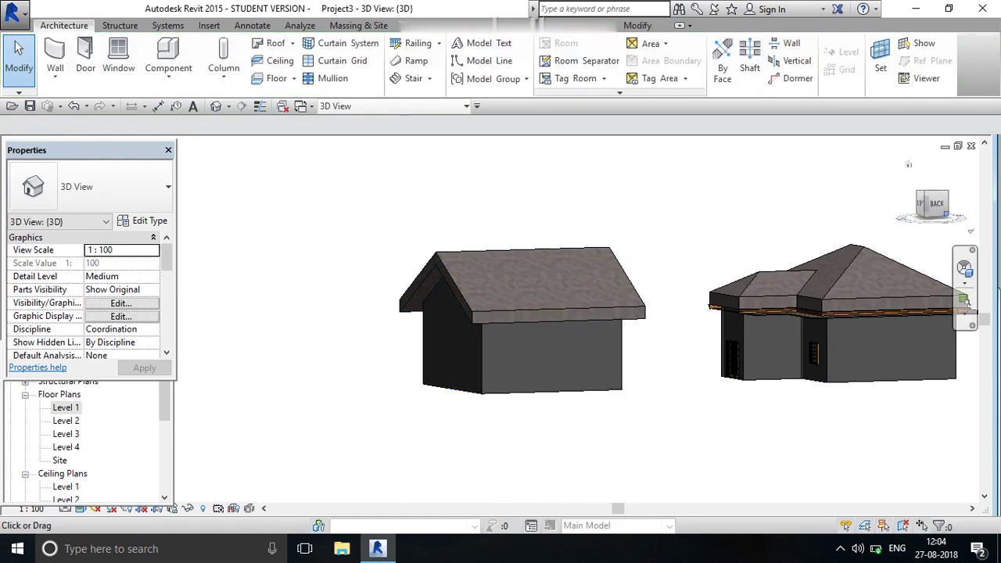
left_click(922, 204)
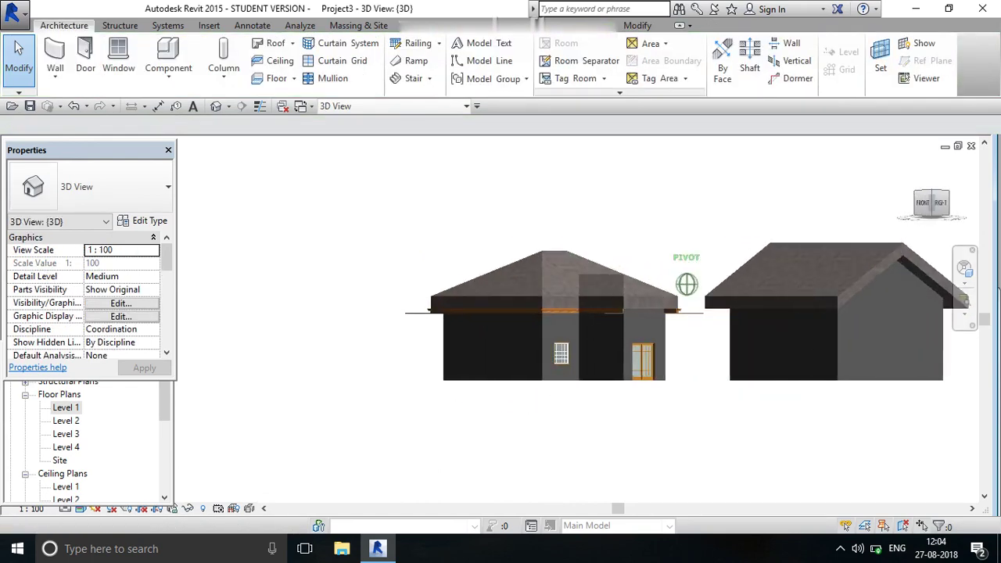
mouse_move(594, 328)
middle_mouse_down("shift")
mouse_move(688, 406)
mouse_move(579, 407)
middle_mouse_up("shift")
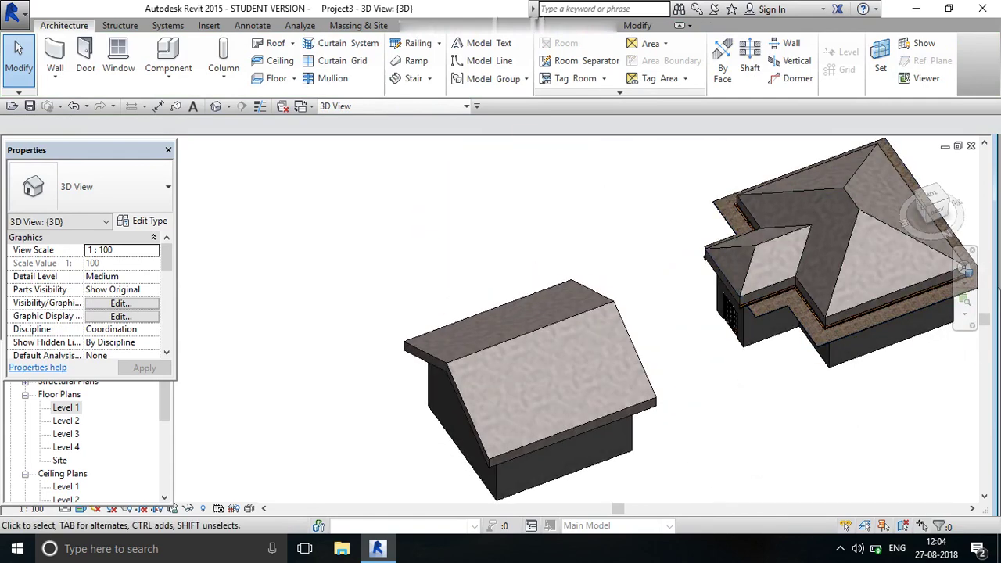
scroll(461, 227, "down", 2)
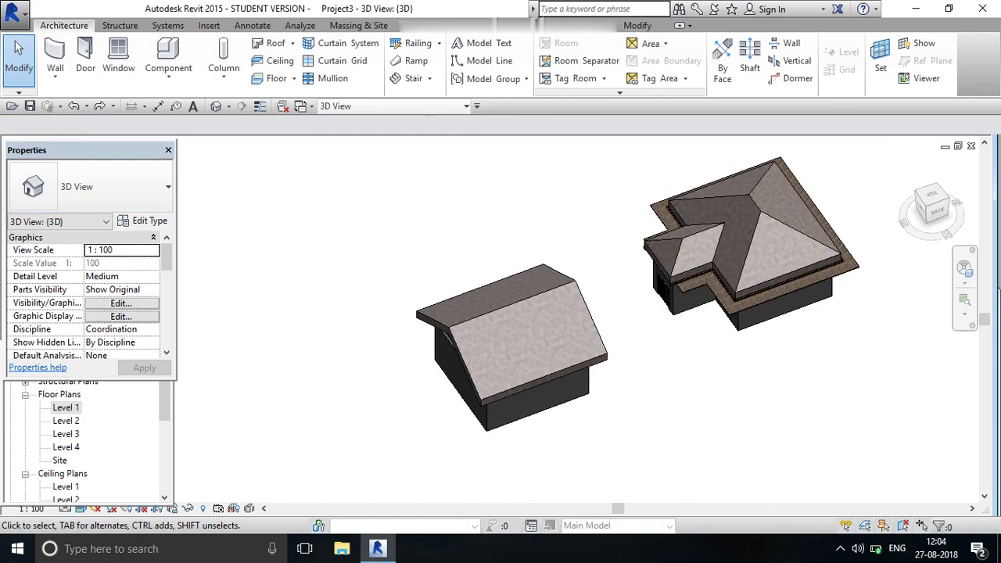
Open the gable roof's footprint sketch and view it in the Level 1 floor plan
left_click(469, 355)
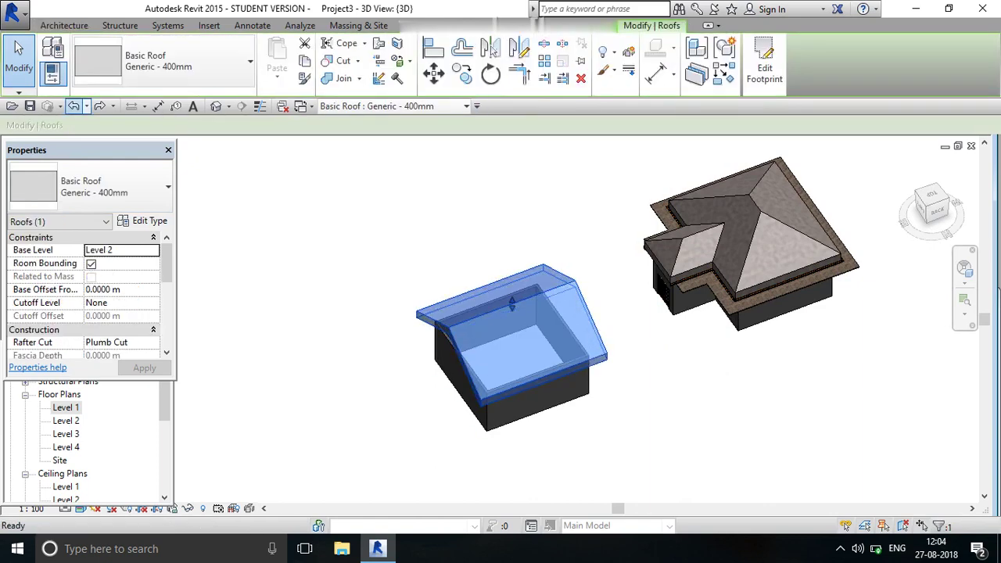
double_click(512, 344)
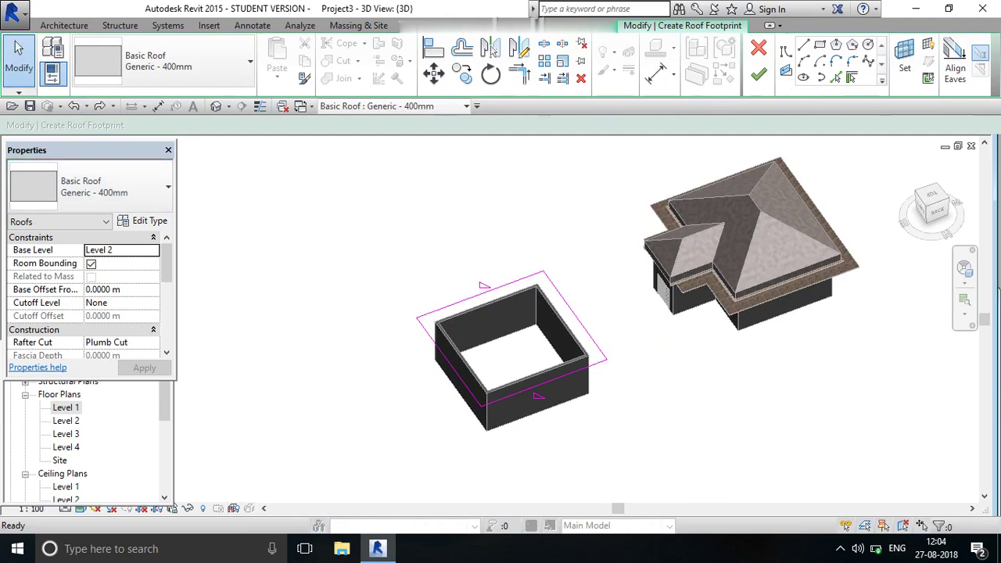
double_click(66, 408)
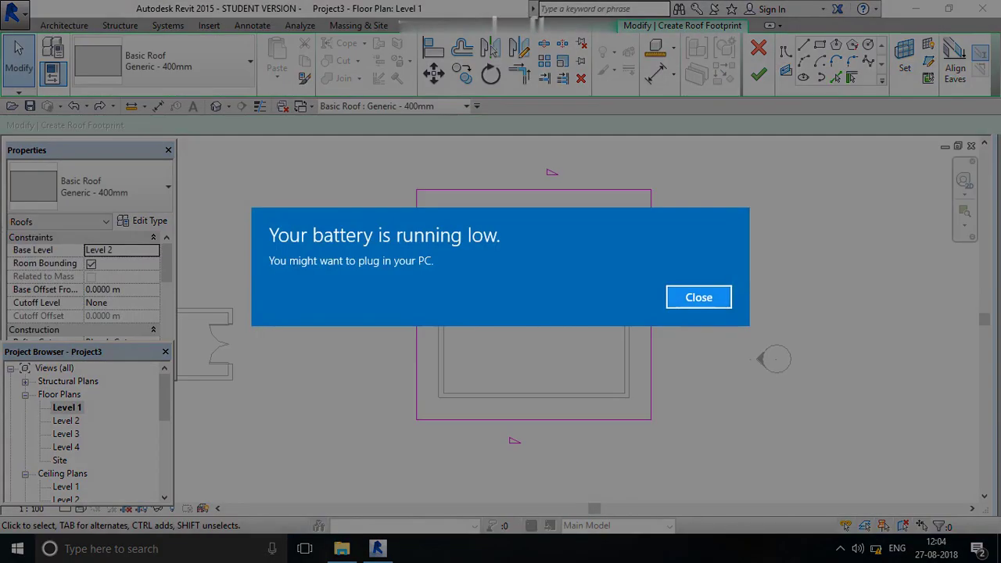
left_click(698, 297)
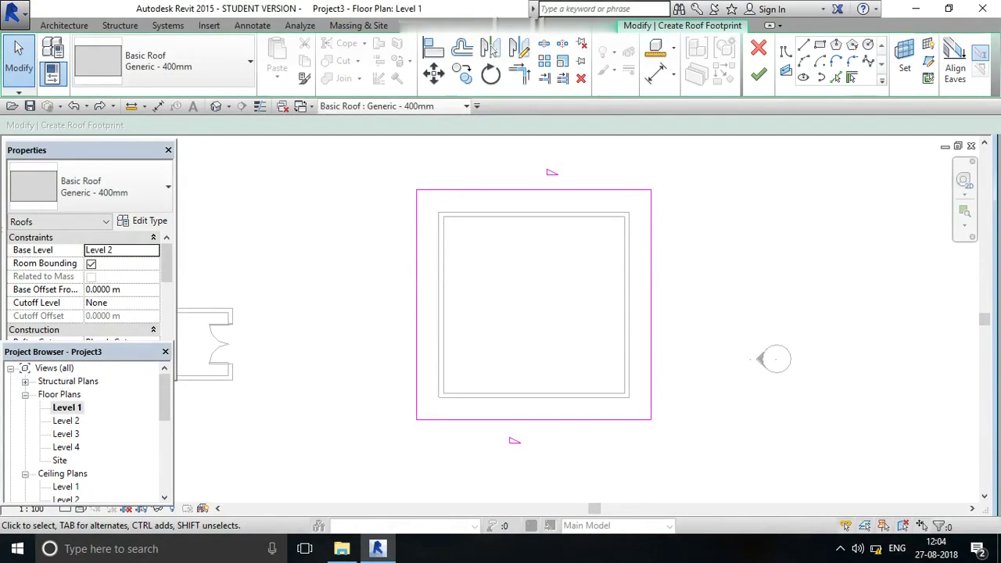
scroll(531, 312, "down", 1)
scroll(532, 344, "up", 1)
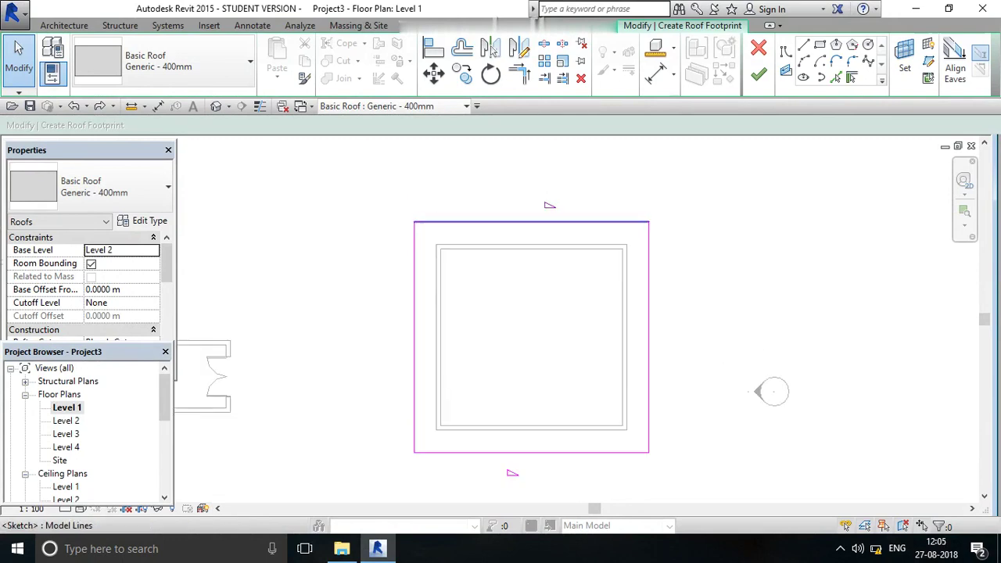
key("XF86MonBrightnessDown")
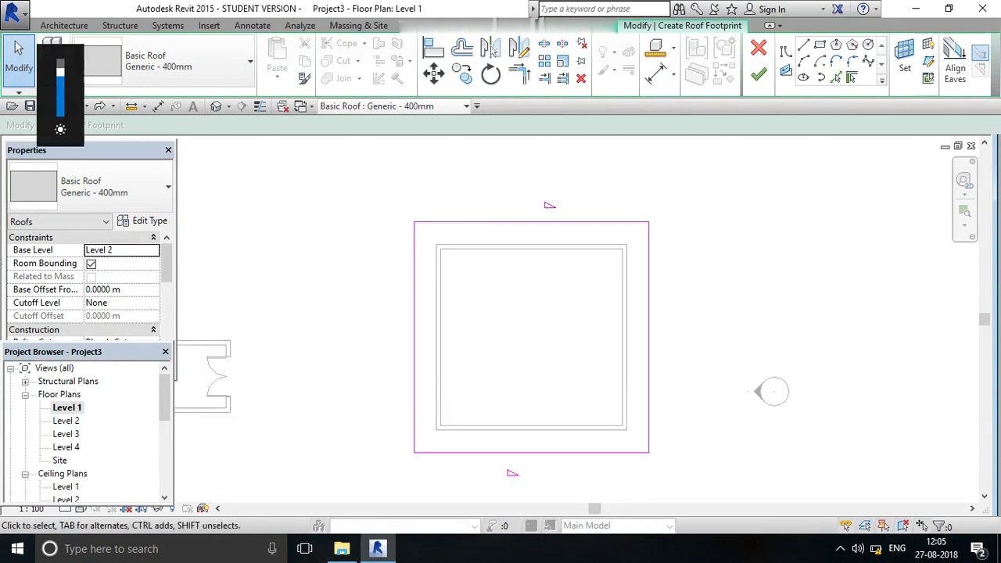
key("XF86MonBrightnessDown")
key("XF86MonBrightnessDown")
key("XF86MonBrightnessDown")
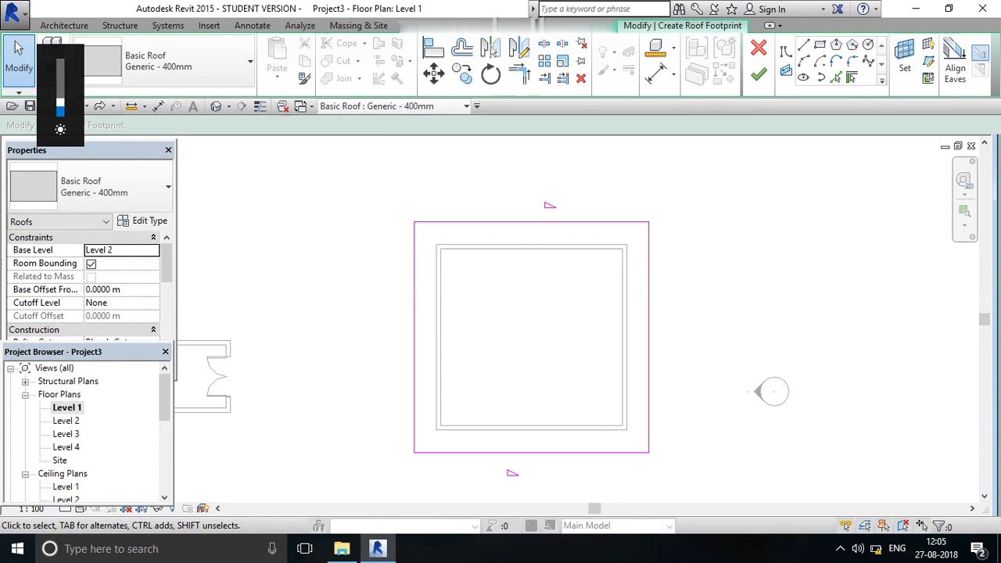
key("XF86MonBrightnessDown")
scroll(558, 241, "down", 1)
scroll(599, 391, "up", 1)
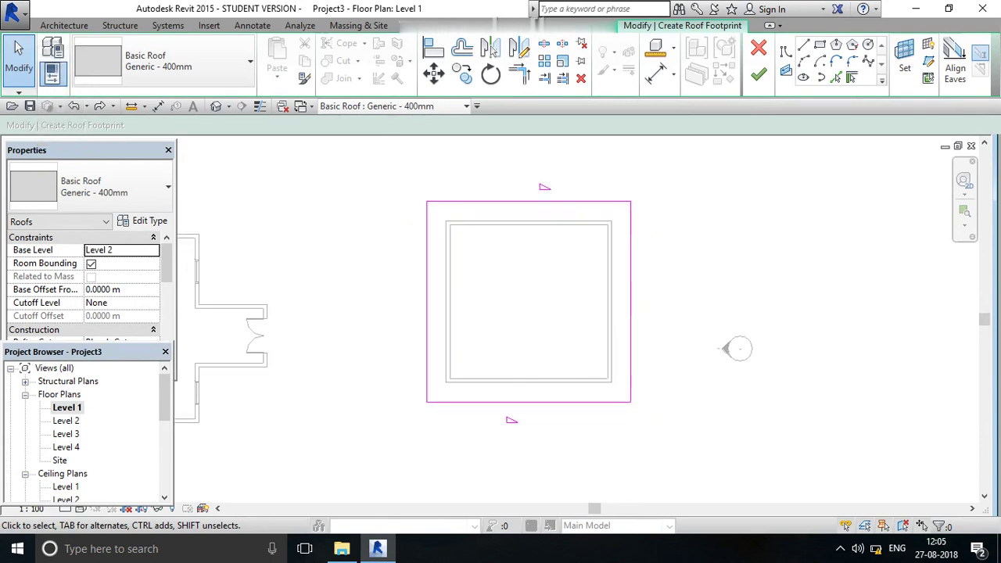
Make the left and right footprint lines define roof slope, finish, and return to 3D
left_click_drag(649, 250, 313, 324)
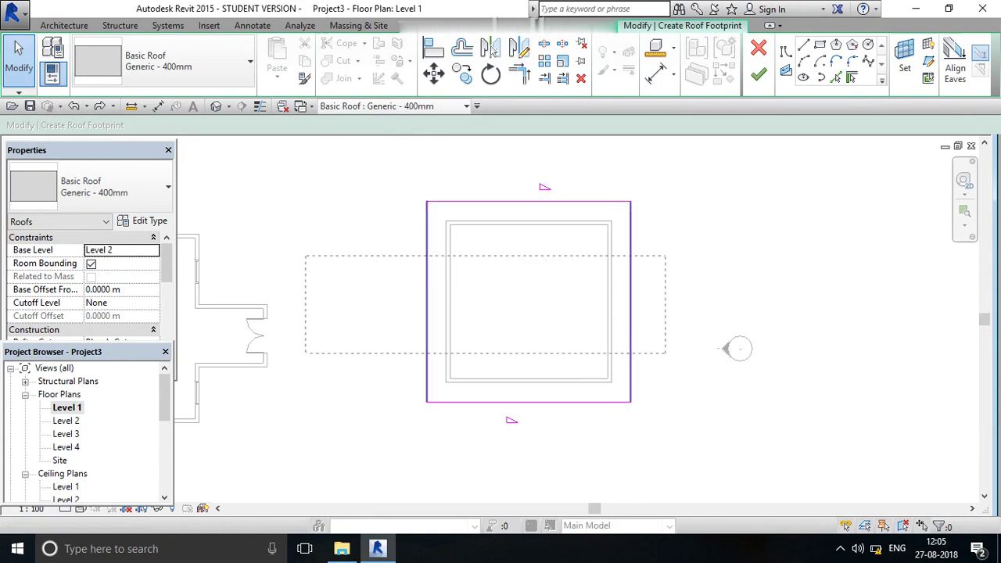
left_click(97, 250)
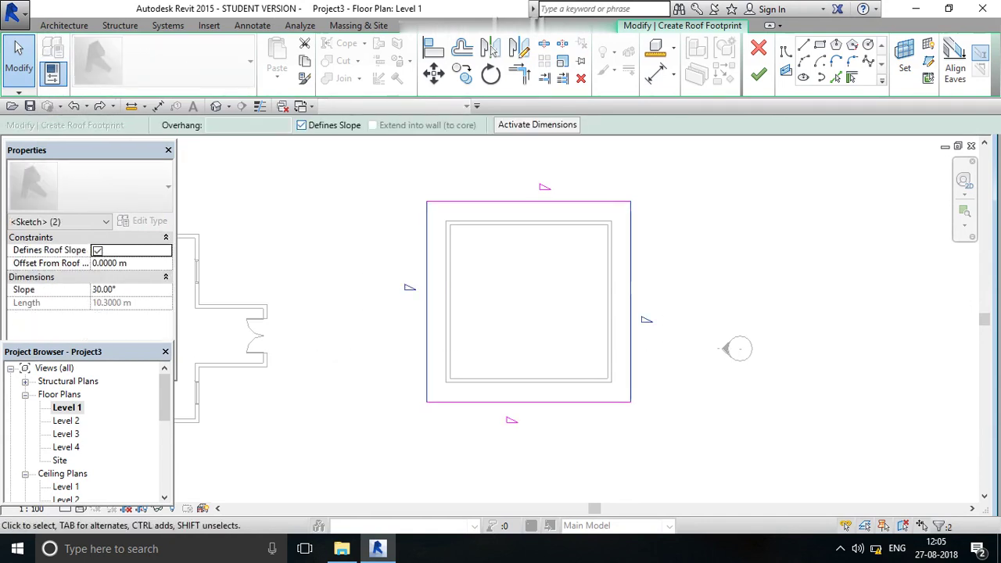
key("Escape")
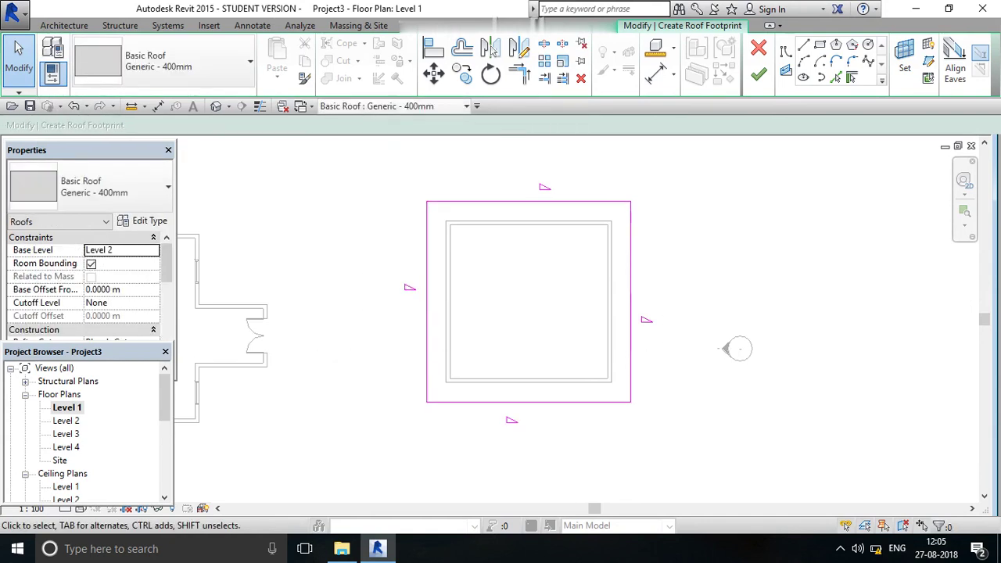
left_click(759, 74)
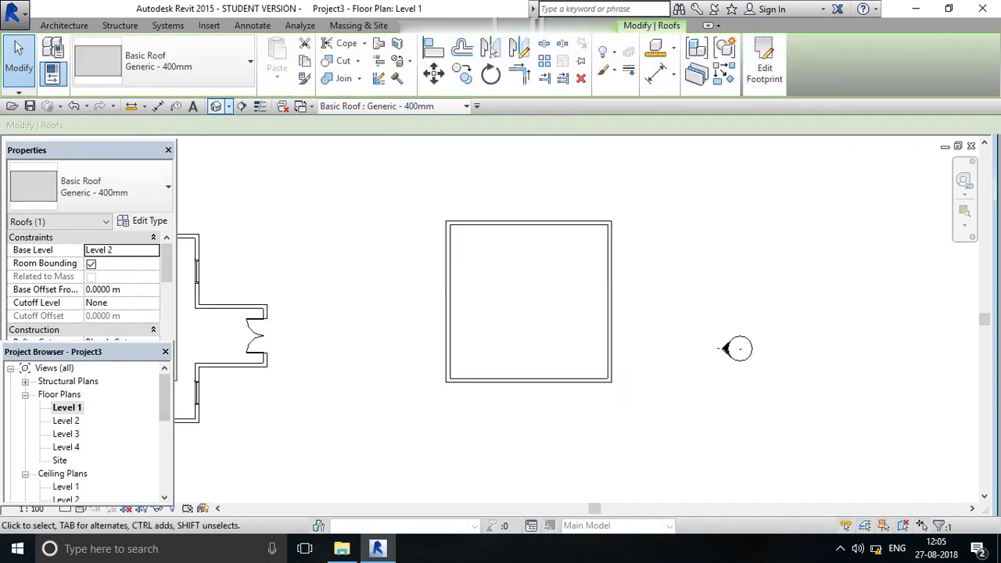
left_click(215, 105)
key("Escape")
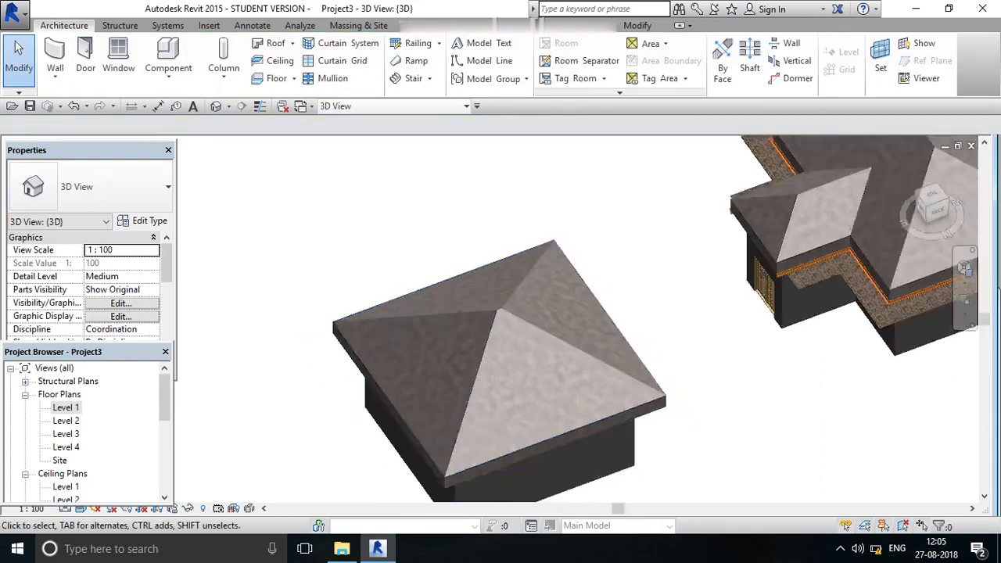
scroll(501, 328, "down", 2)
scroll(500, 329, "up", 3)
scroll(500, 329, "down", 1)
scroll(438, 308, "up", 2)
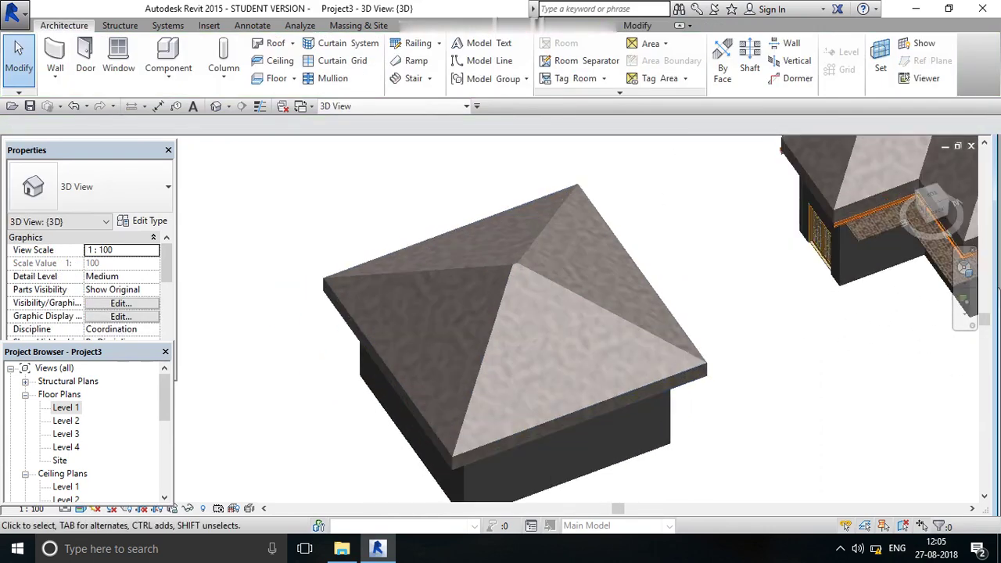